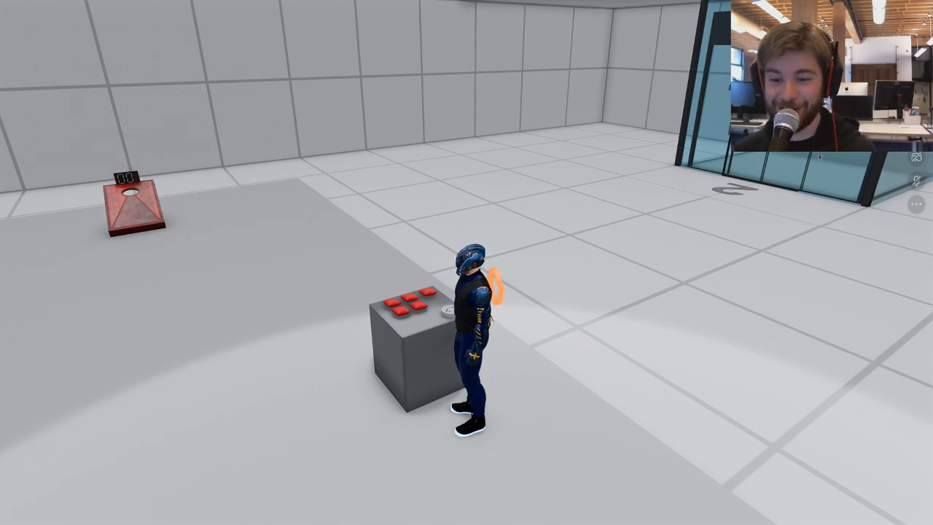
right_drag(467, 213, 440, 205)
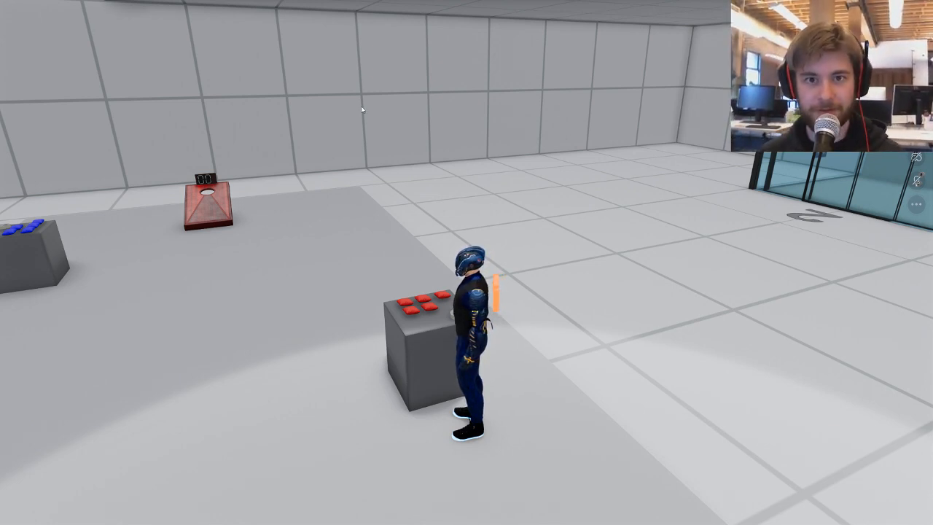
right_drag(438, 166, 518, 177)
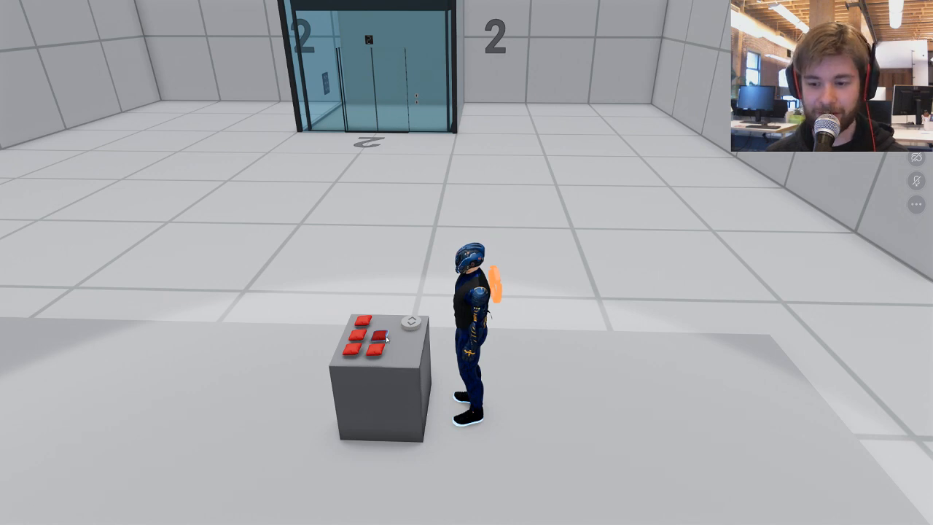
key(w)
key(s)
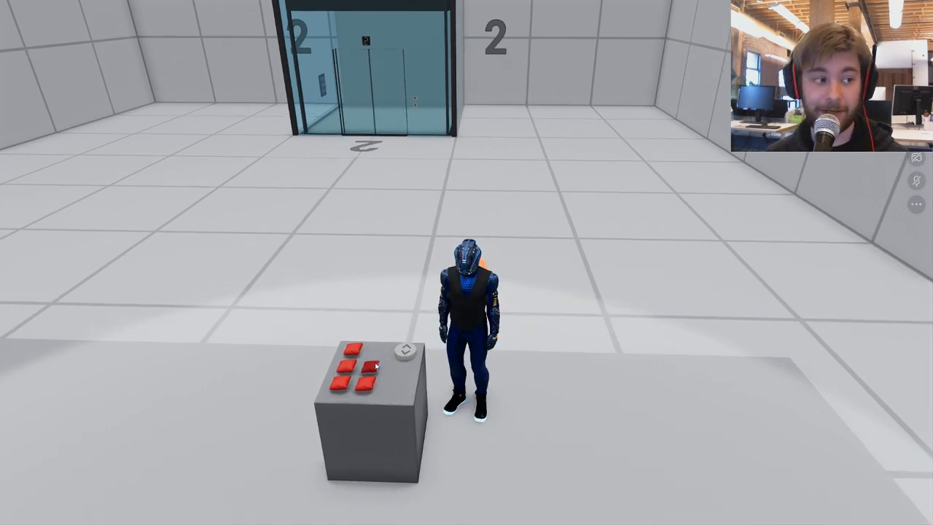
key(w)
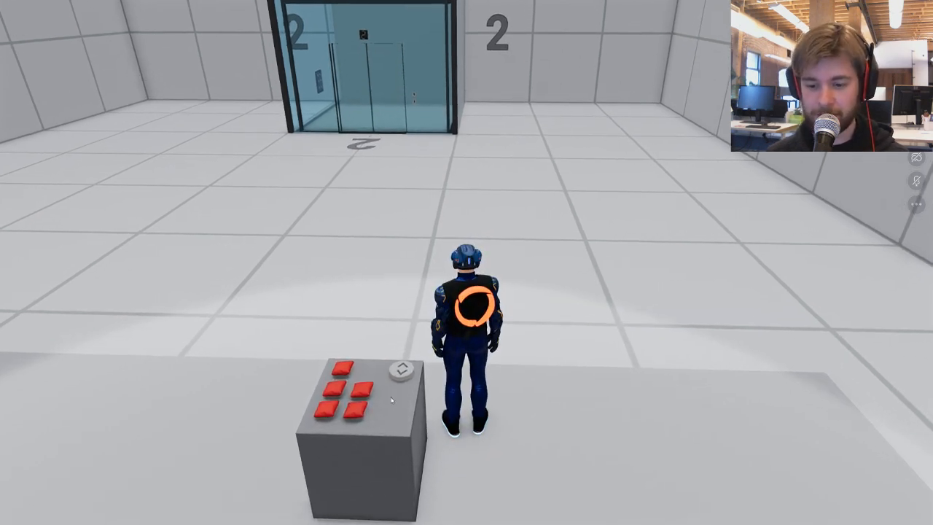
key(s)
key(w)
key(s)
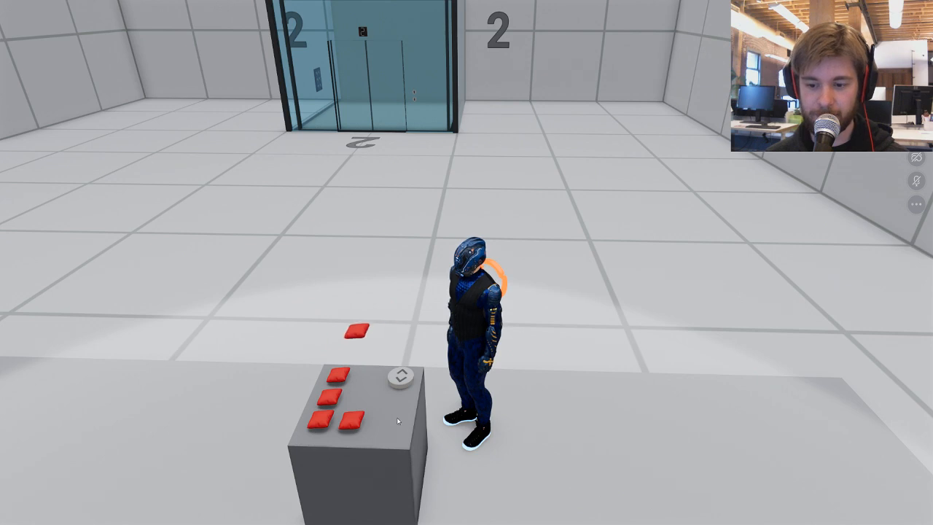
- Move several red beanbags off the grey table, and restore them with Reset Red
click(355, 421)
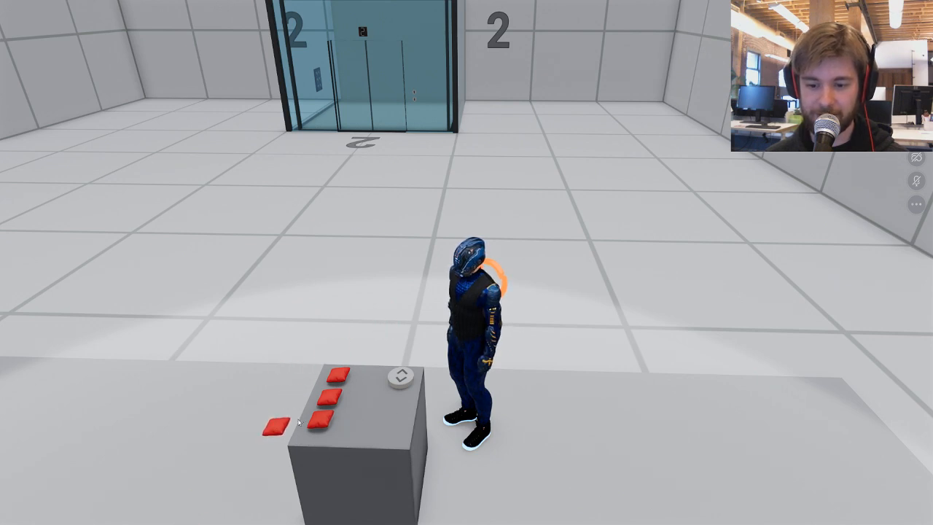
click(321, 419)
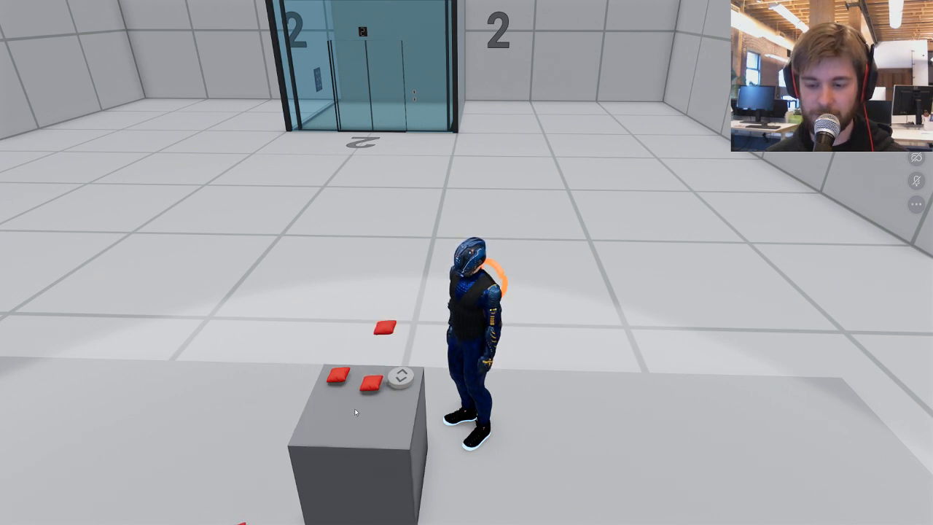
click(338, 378)
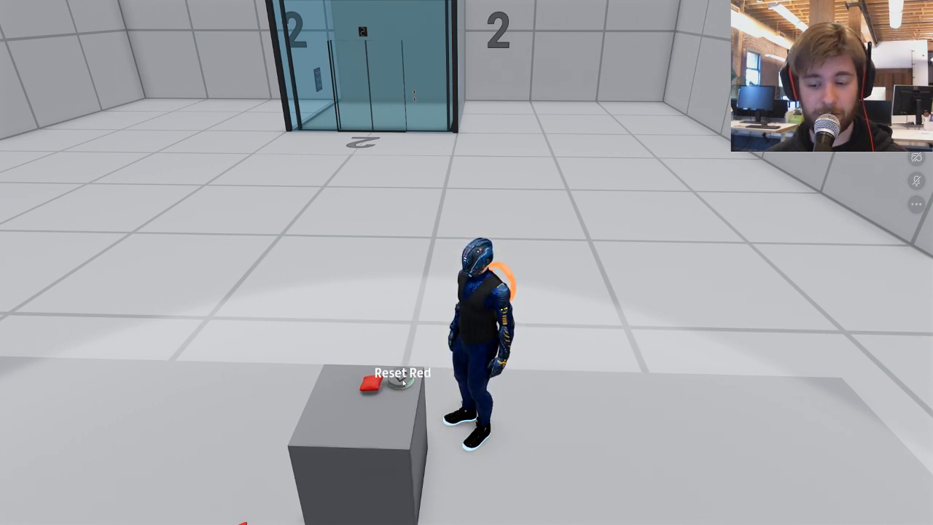
click(403, 381)
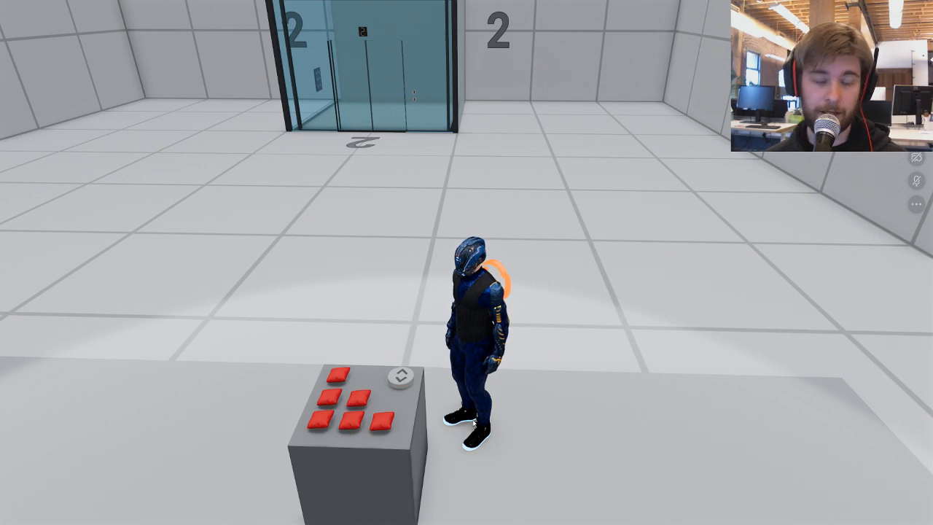
- Walk from the beanbag table to the glass elevator on floor 2, call it and step inside
right_drag(443, 387, 410, 360)
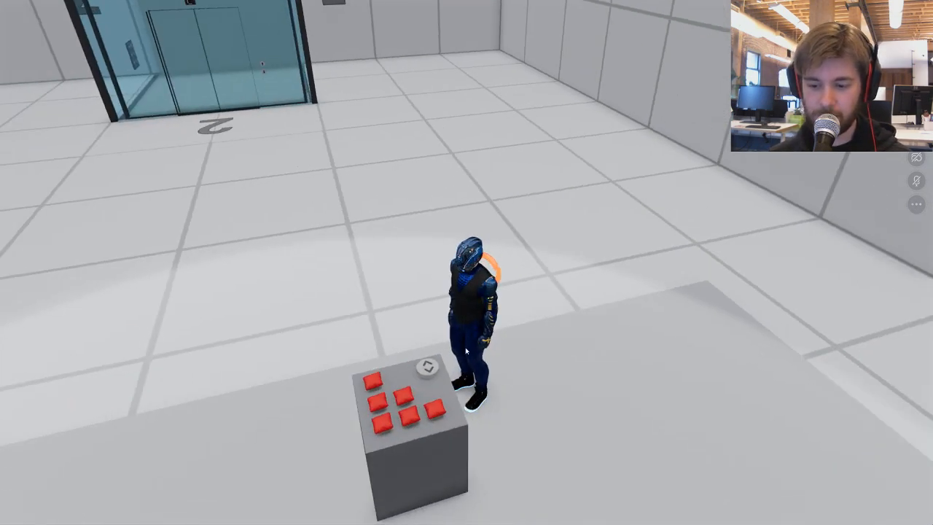
right_drag(465, 351, 408, 363)
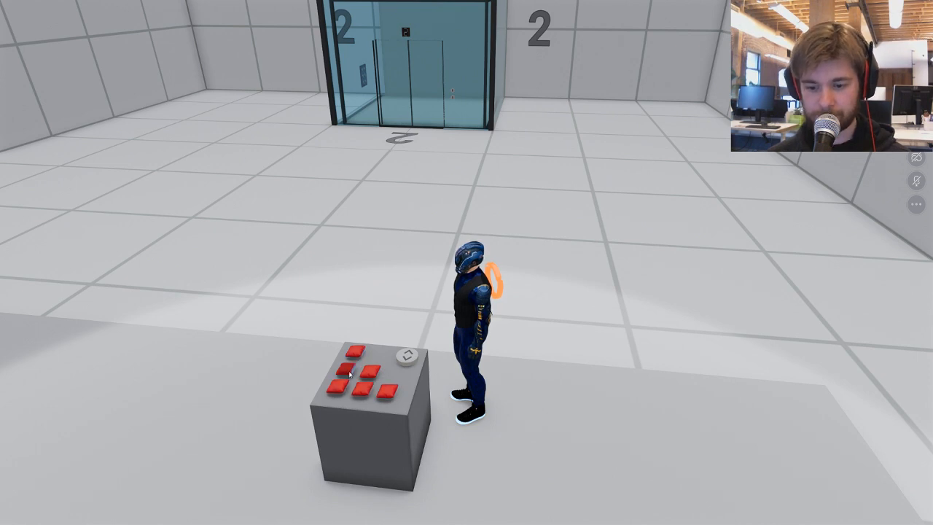
click(397, 355)
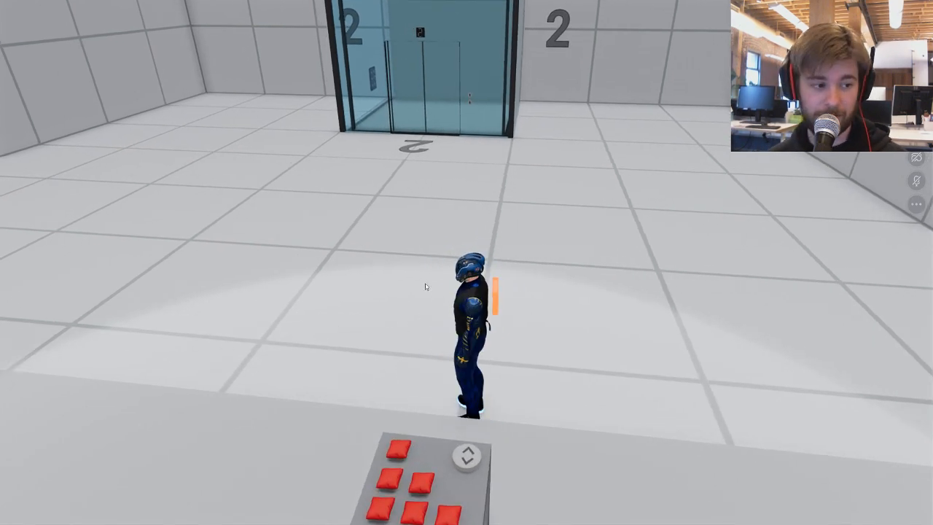
key(w)
key(w)
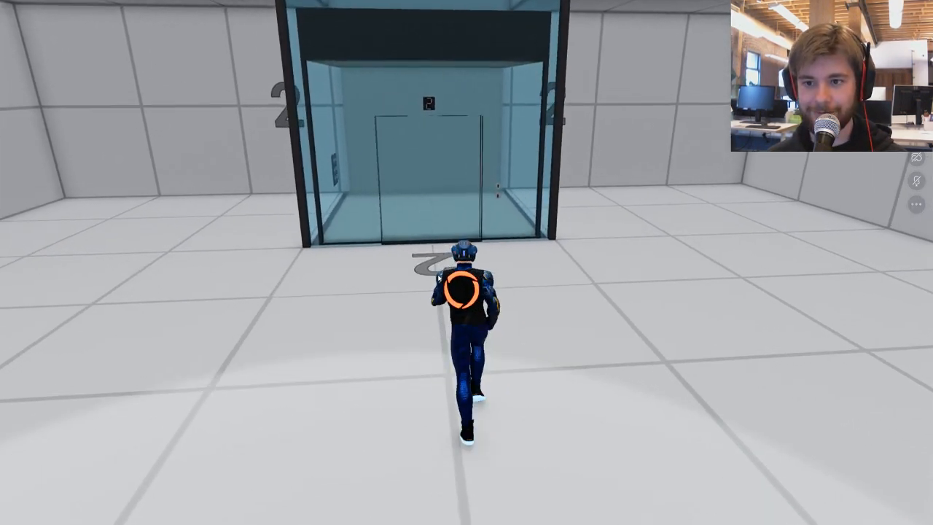
key(d)
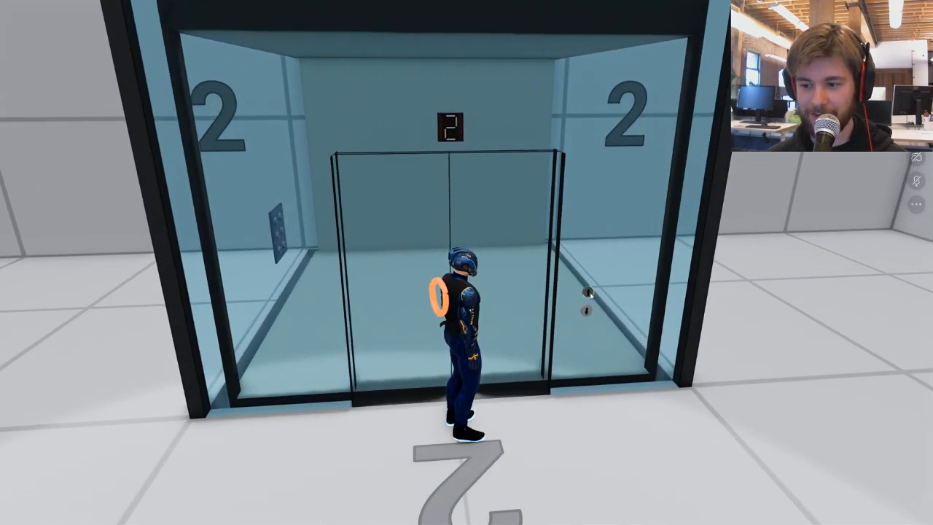
click(589, 292)
key(w)
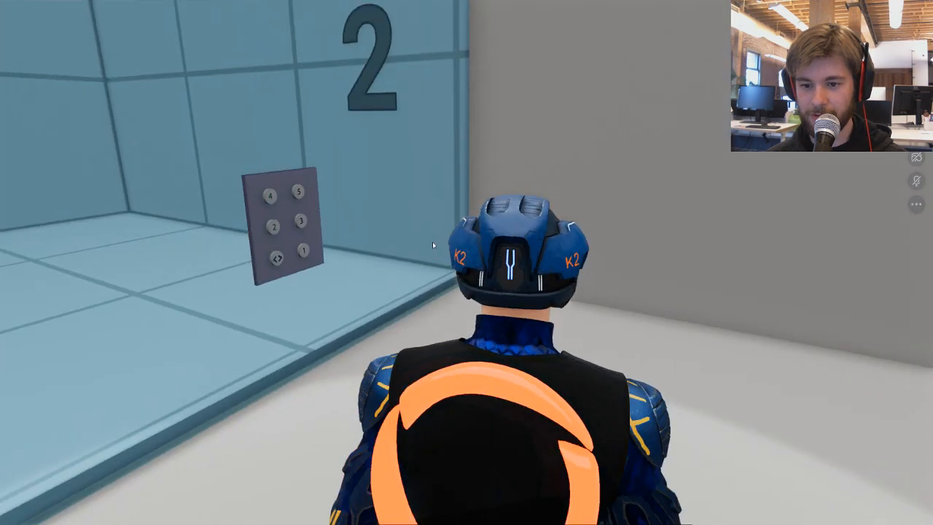
- Ride the elevator to floor 5, looking out at the floors on the way
key(s)
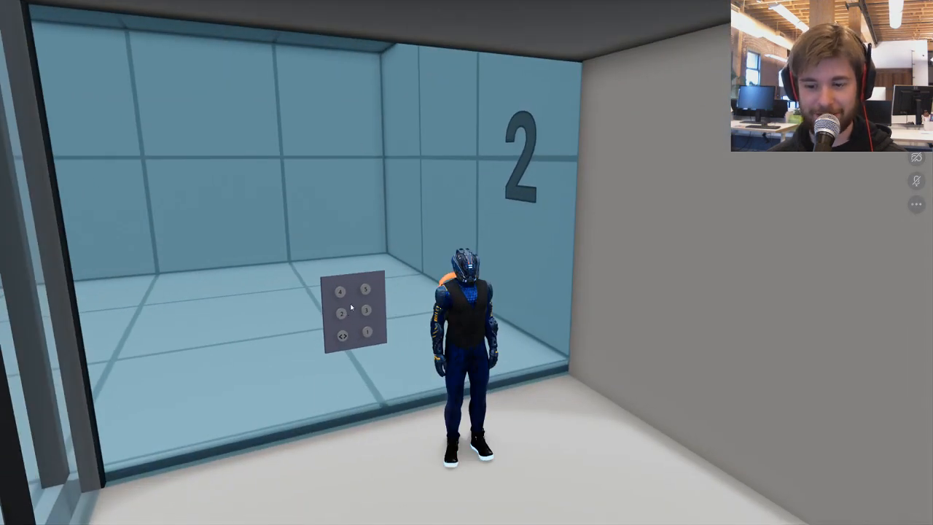
key(s)
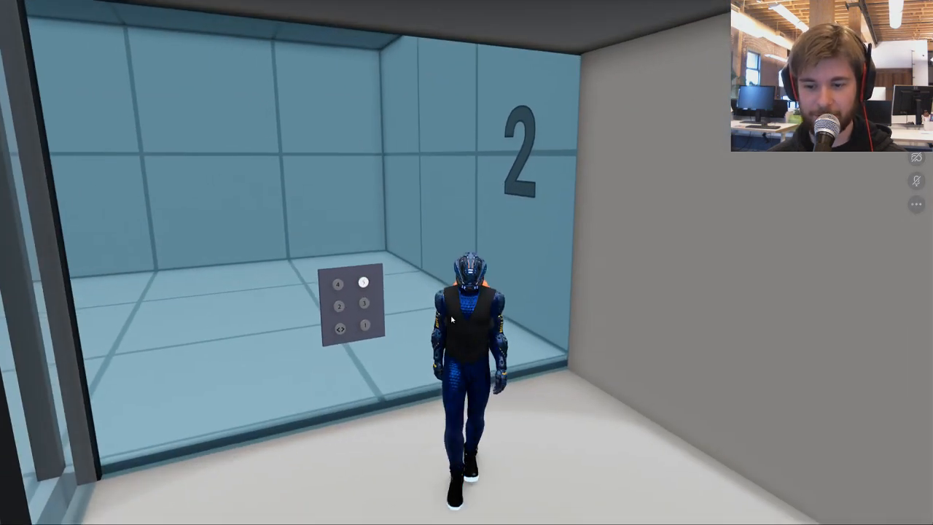
drag(452, 319, 335, 267)
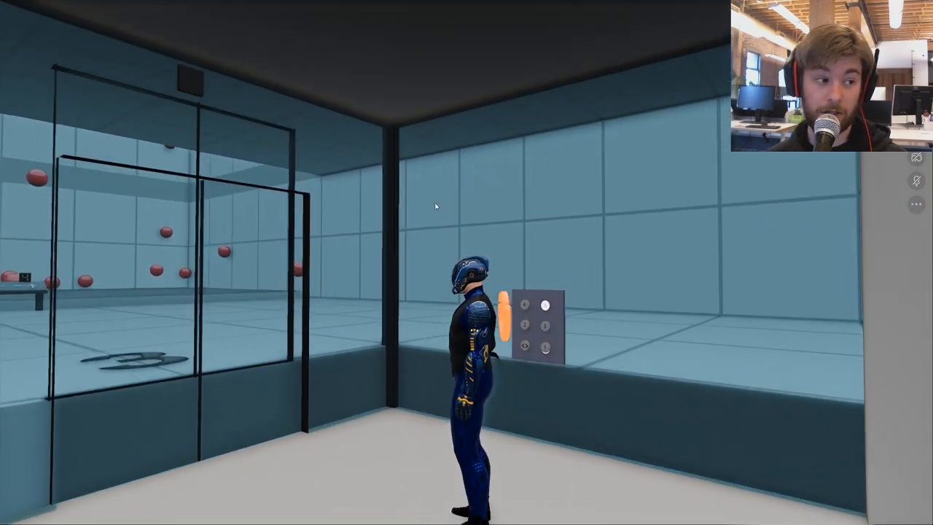
drag(436, 207, 414, 204)
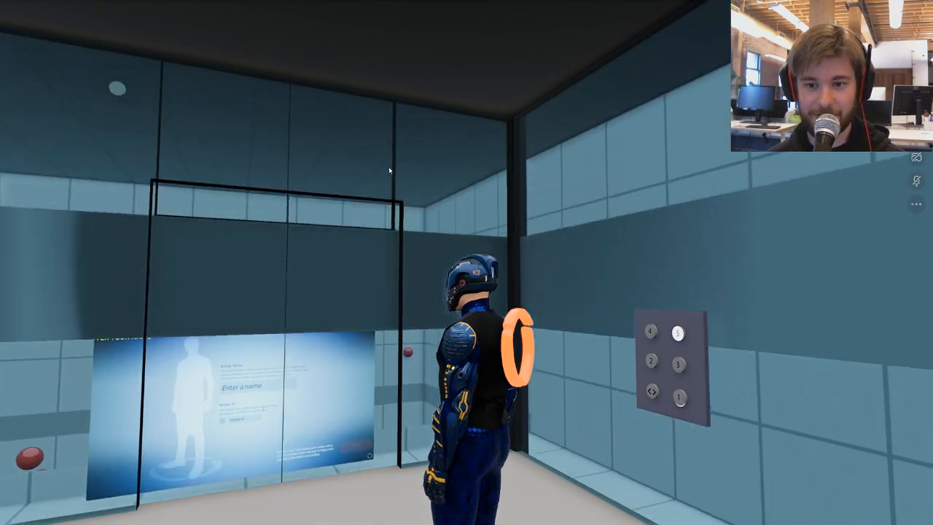
drag(388, 167, 535, 233)
- Take the elevator to floor 4 and walk out to the console in front of the large media screen
click(394, 238)
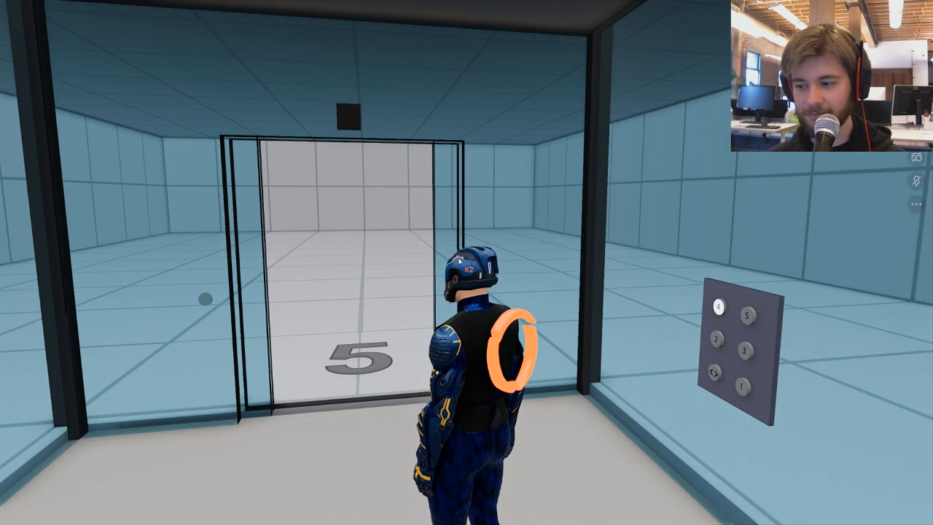
drag(448, 264, 592, 238)
key(w)
key(a)
key(w)
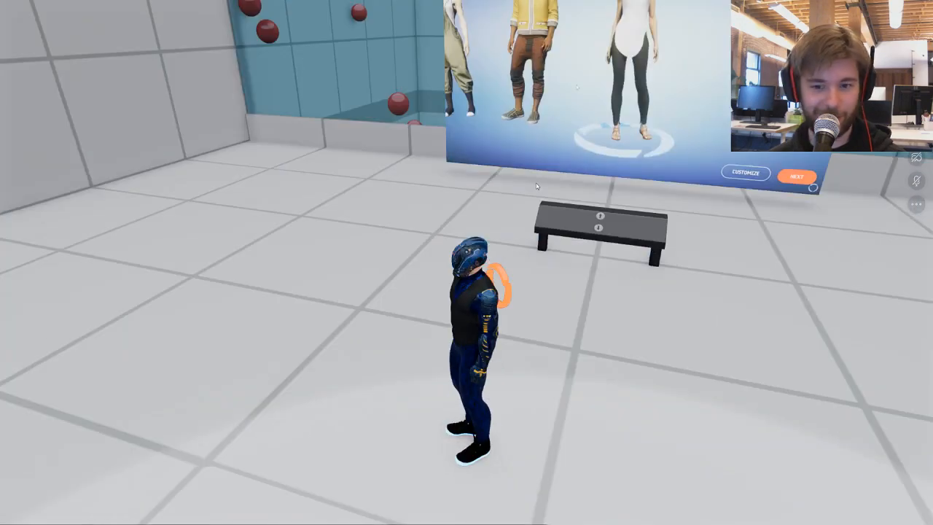
key(w)
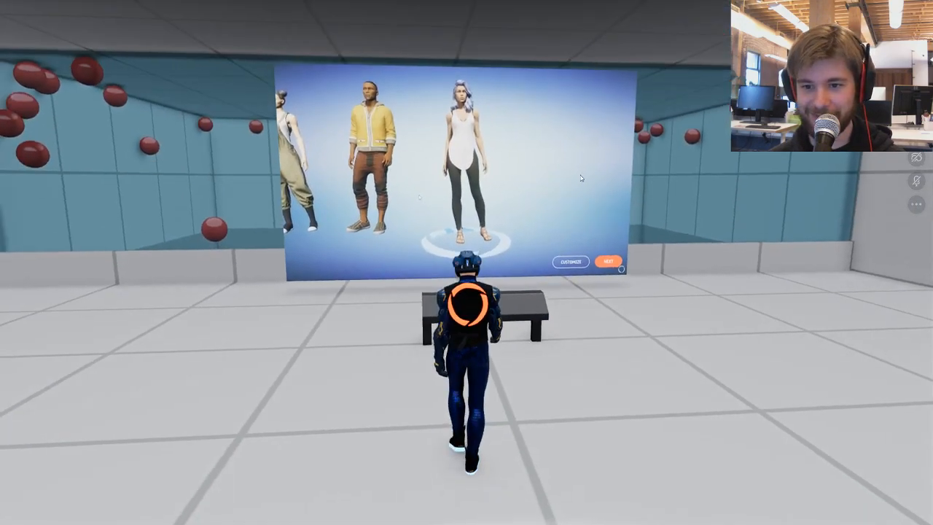
key(a)
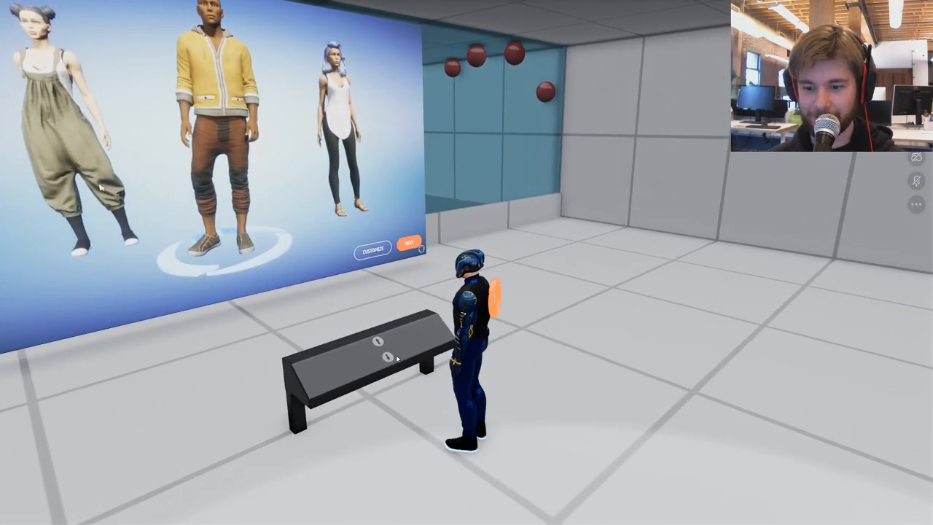
- Change the video on the large screen twice from its console, and step back to face the screen
click(386, 358)
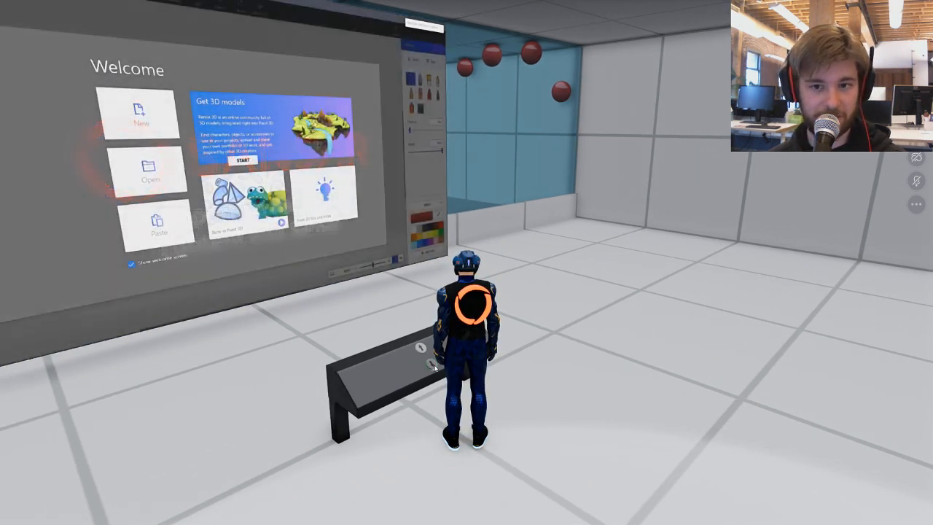
click(435, 368)
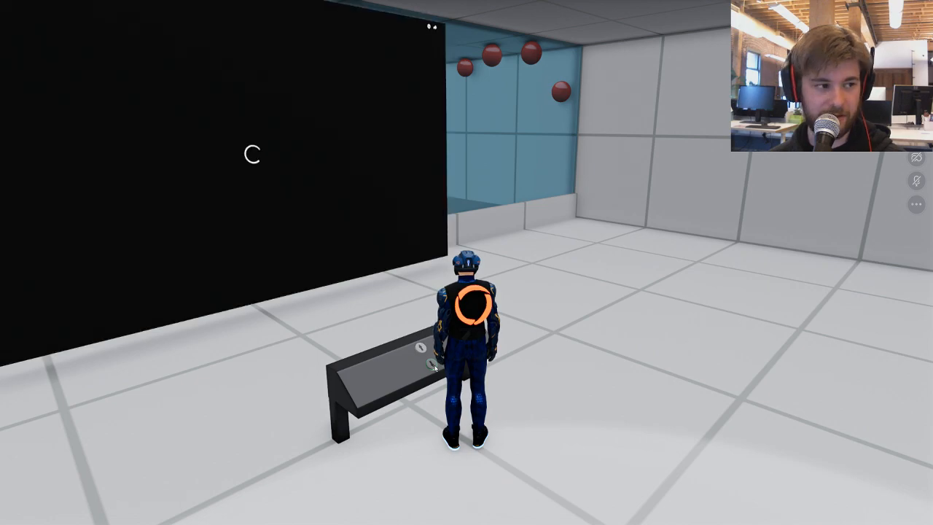
right_drag(434, 368, 424, 323)
key(s)
key(d)
key(w)
key(w)
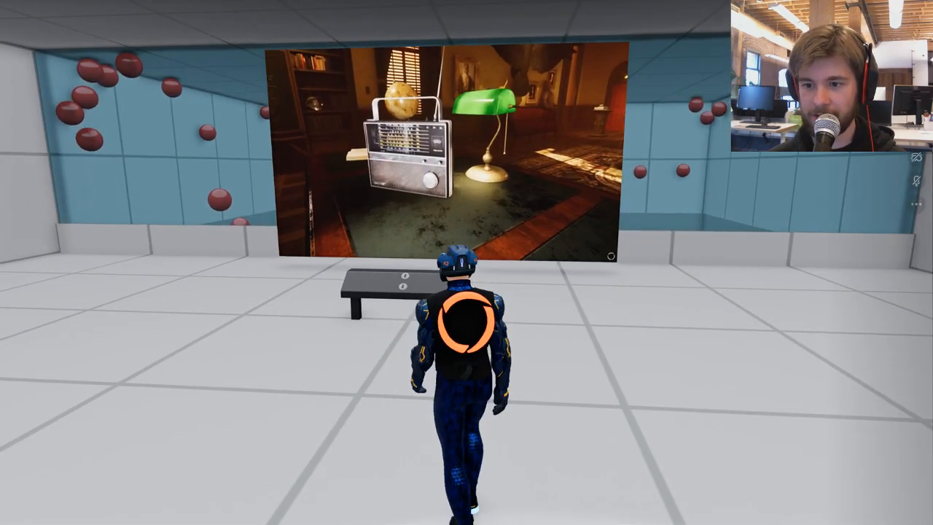
- Start a new experience from the Atlas and name it "SimpleScript Bonanaza"
click(916, 18)
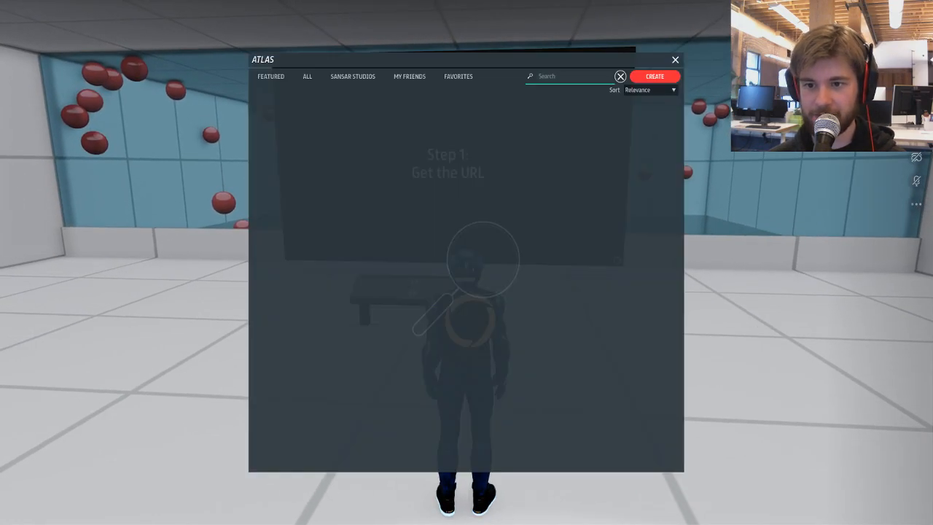
click(655, 76)
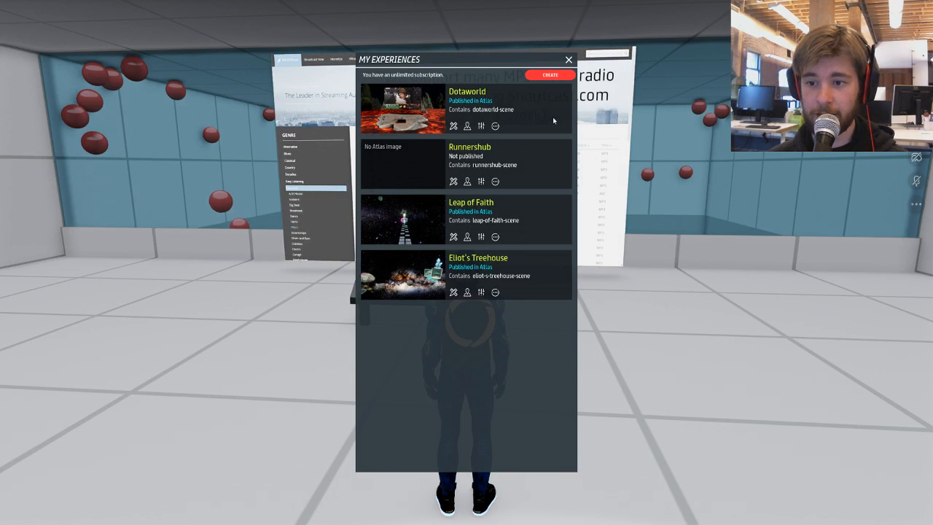
click(557, 77)
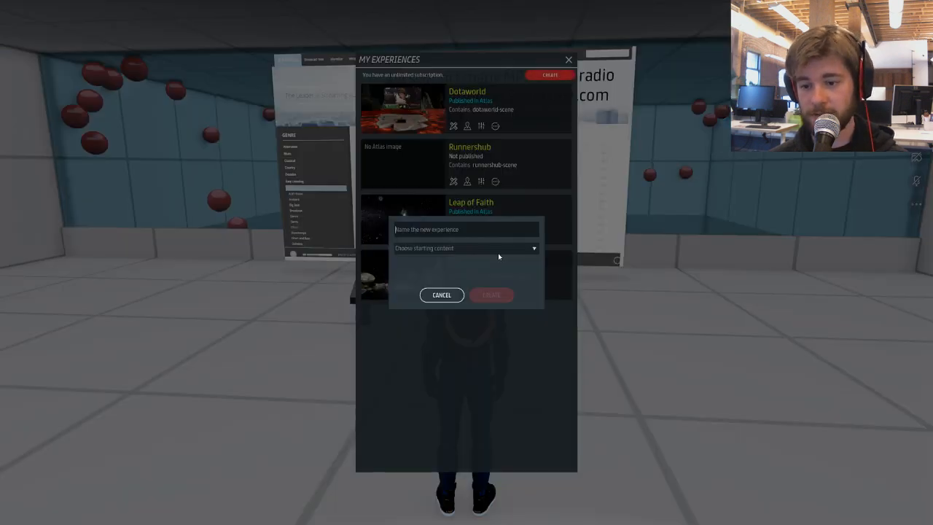
text(S)
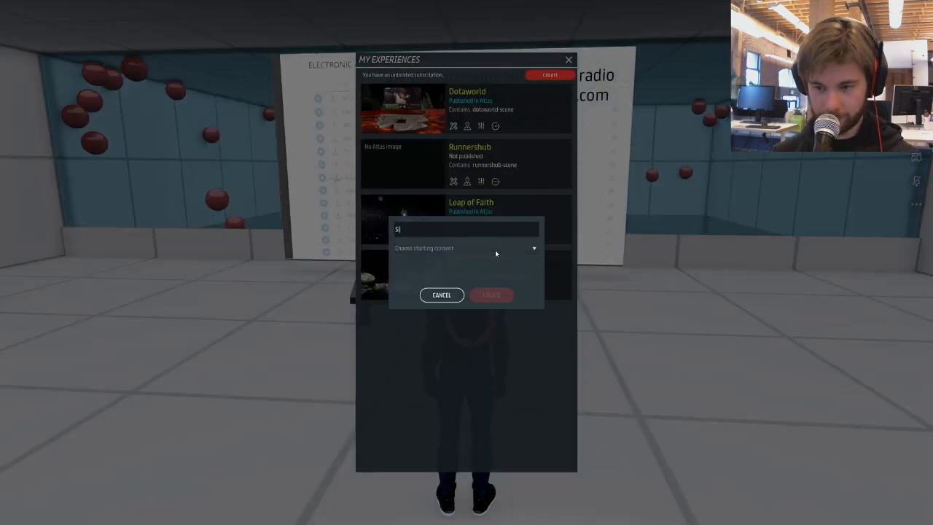
text(impleScript 8)
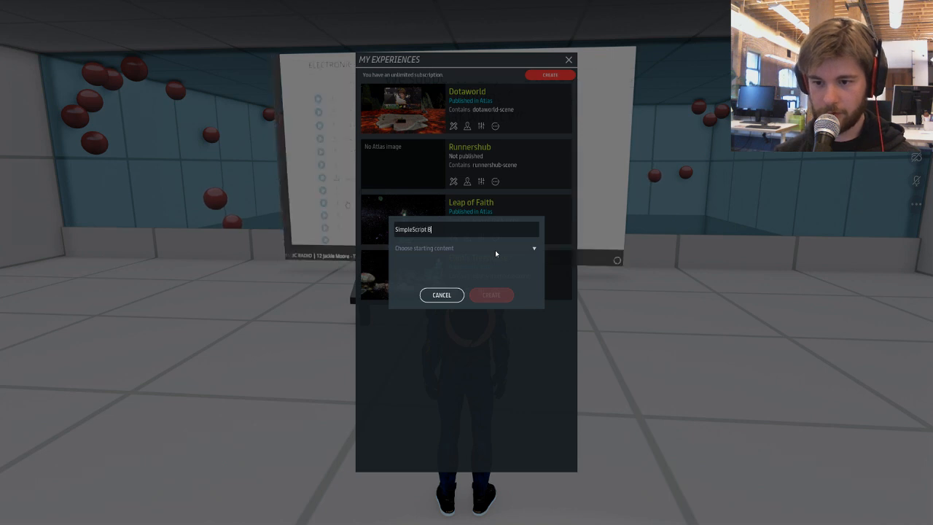
text(onanaza)
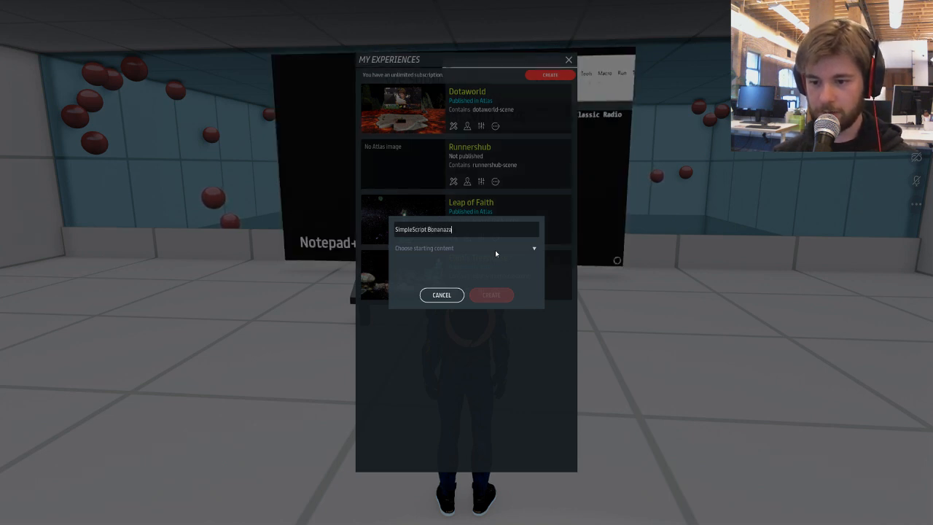
- Create the experience with the Base Template scene as starting content and open it in the scene editor
click(495, 249)
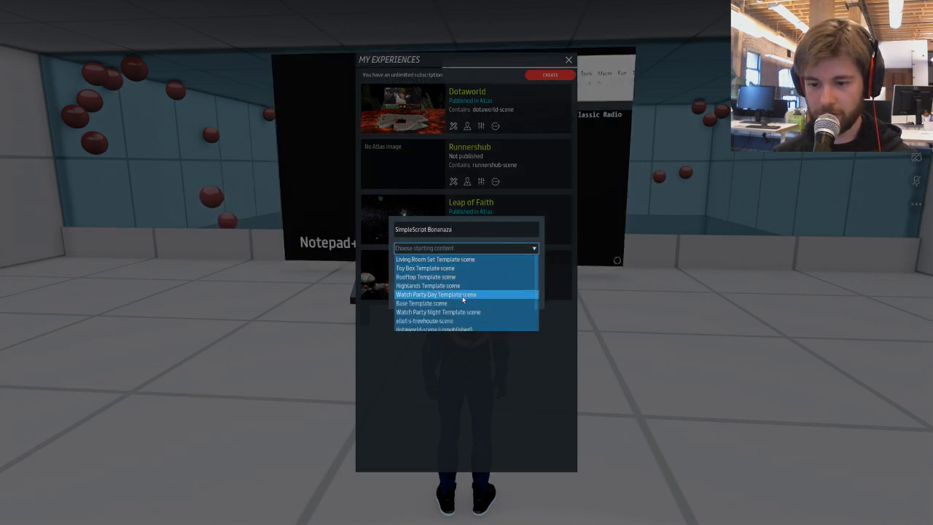
click(485, 303)
click(485, 298)
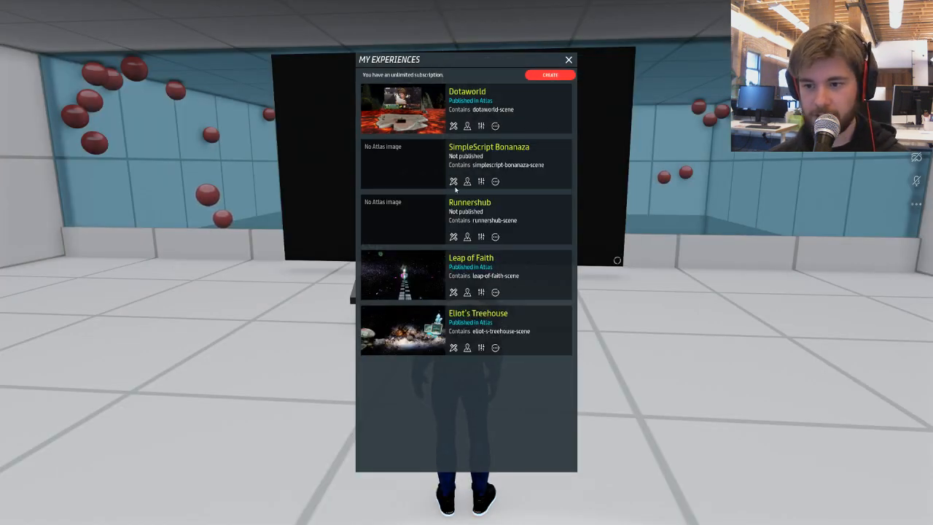
click(453, 181)
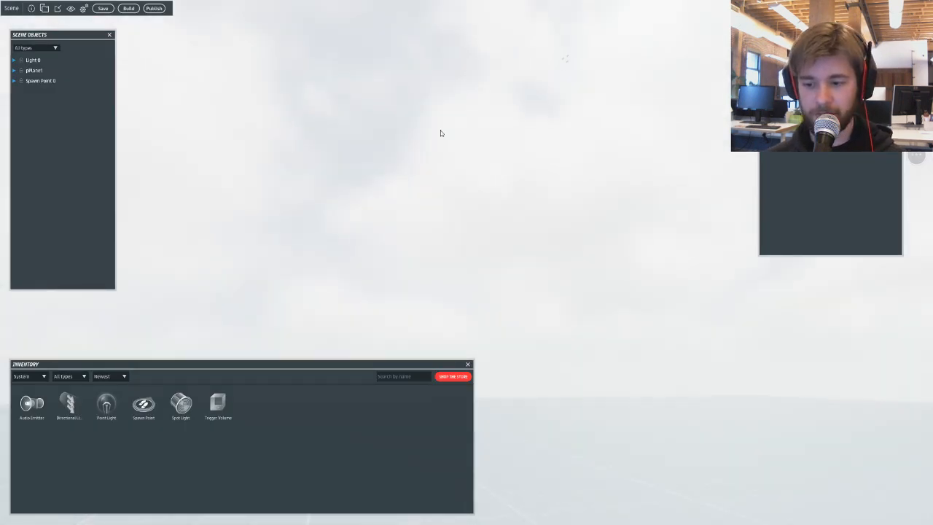
right_drag(439, 134, 357, 241)
scroll(373, 231, down, 6)
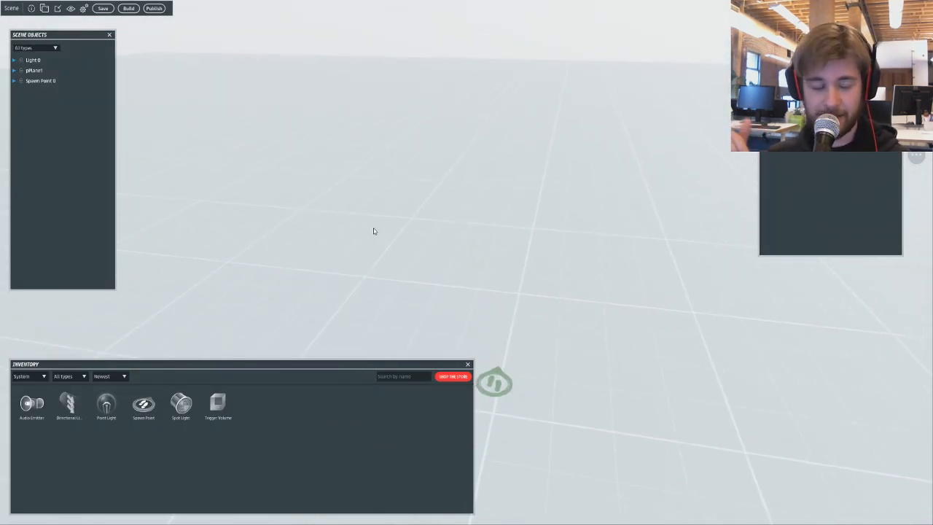
scroll(374, 231, down, 4)
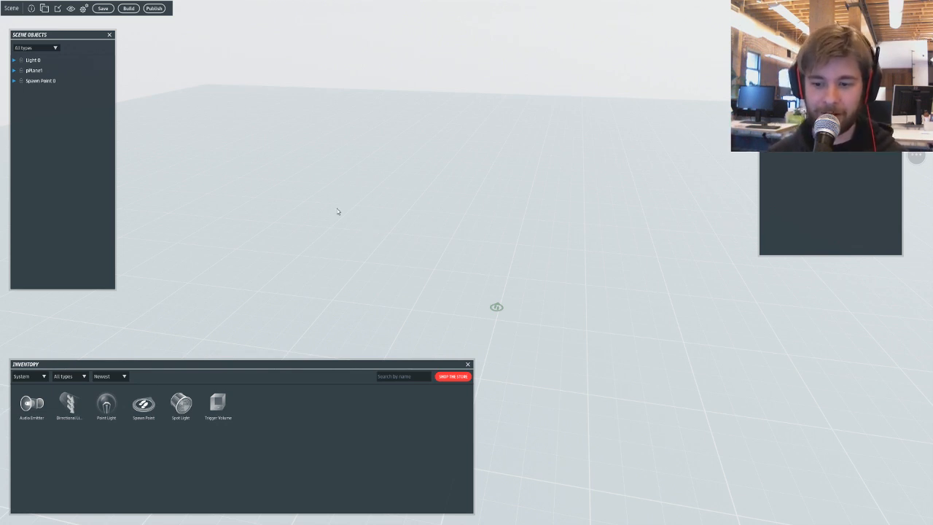
right_drag(336, 209, 290, 165)
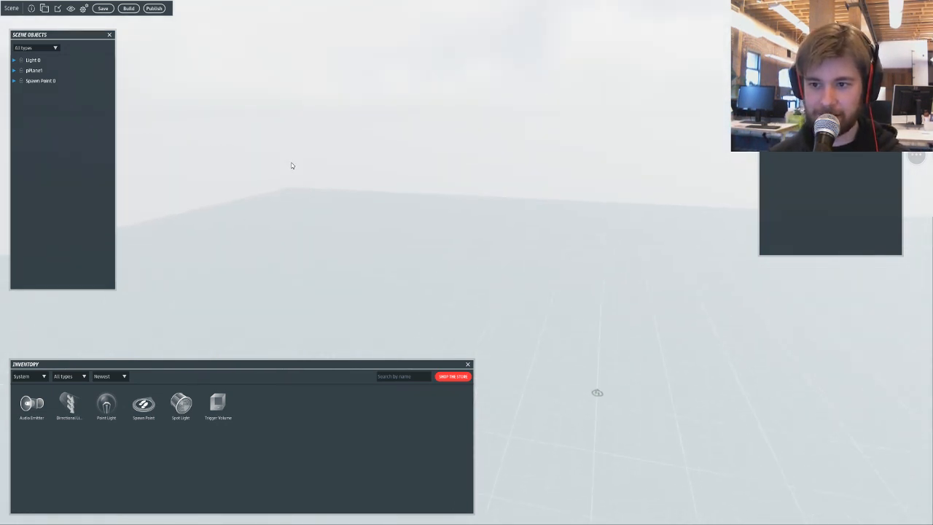
- Open the scene settings and change the scene's skybox to eaglepillar32
click(45, 9)
click(54, 48)
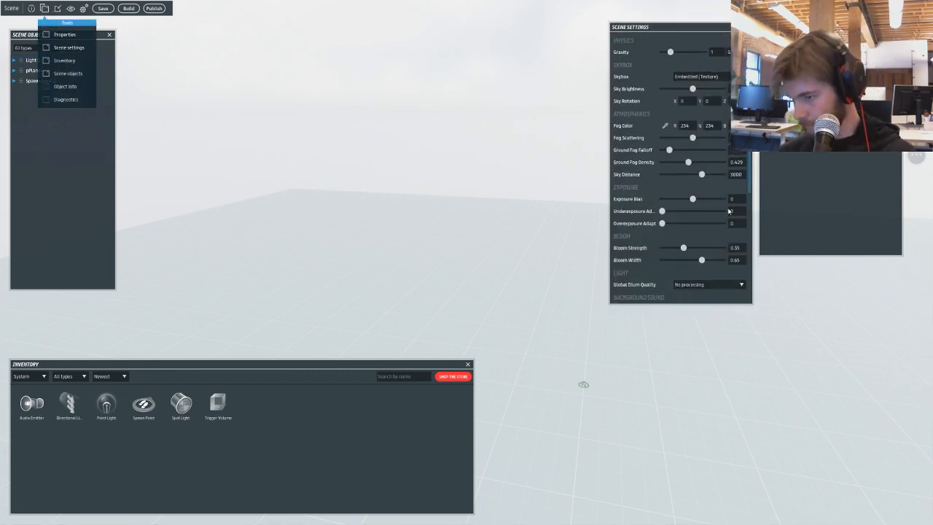
scroll(725, 188, down, 5)
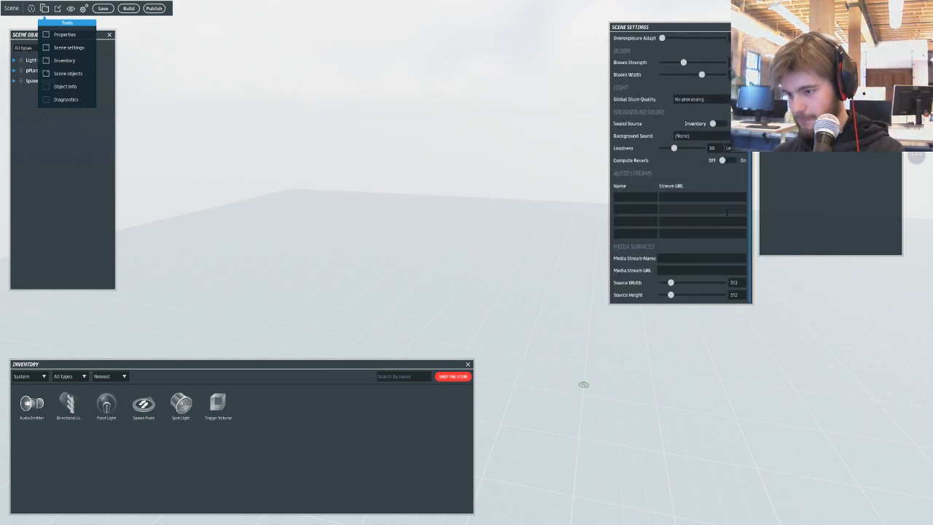
scroll(720, 177, up, 4)
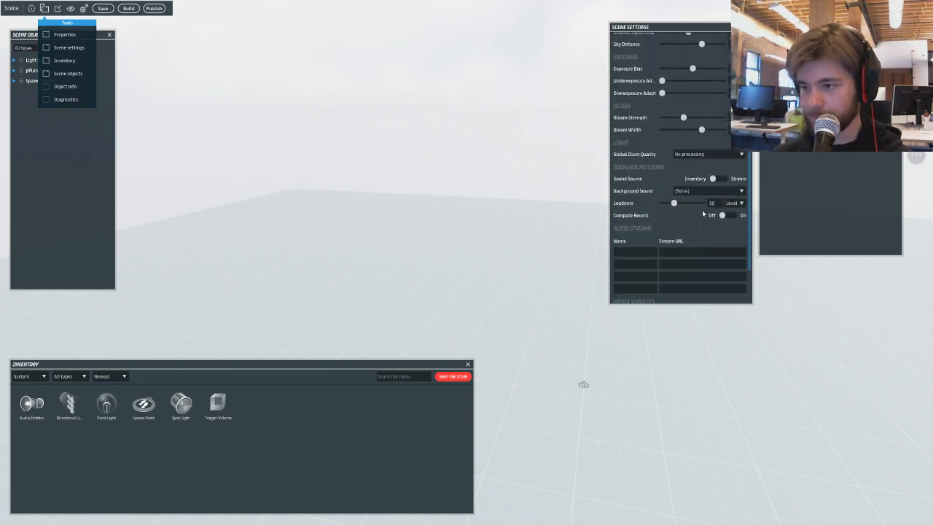
scroll(700, 215, up, 3)
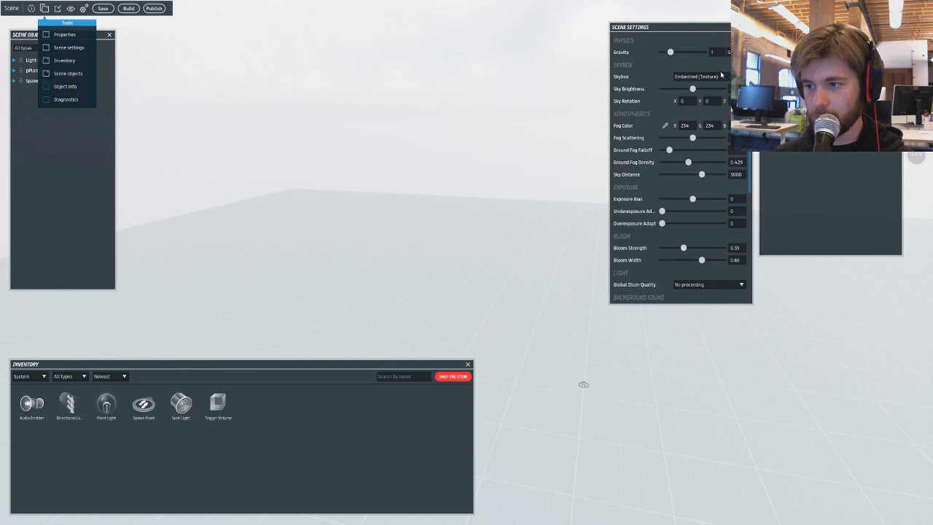
click(720, 76)
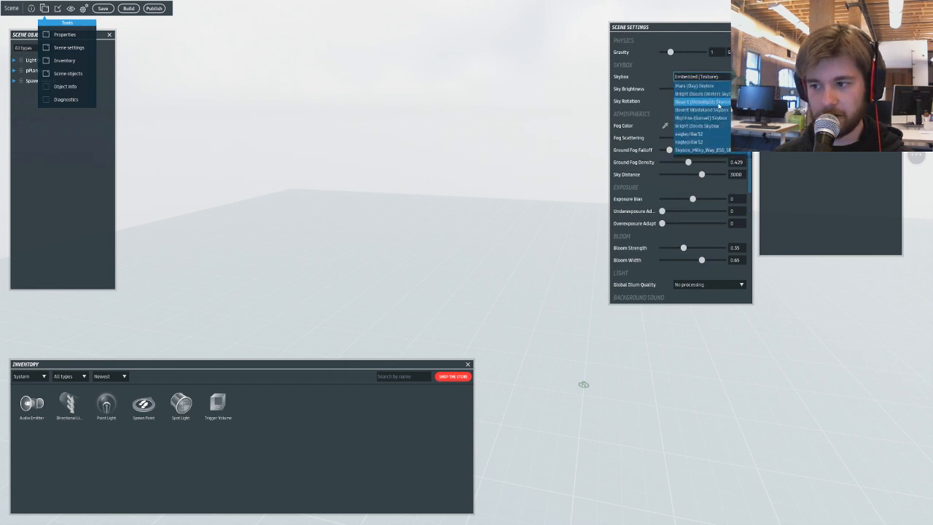
click(715, 134)
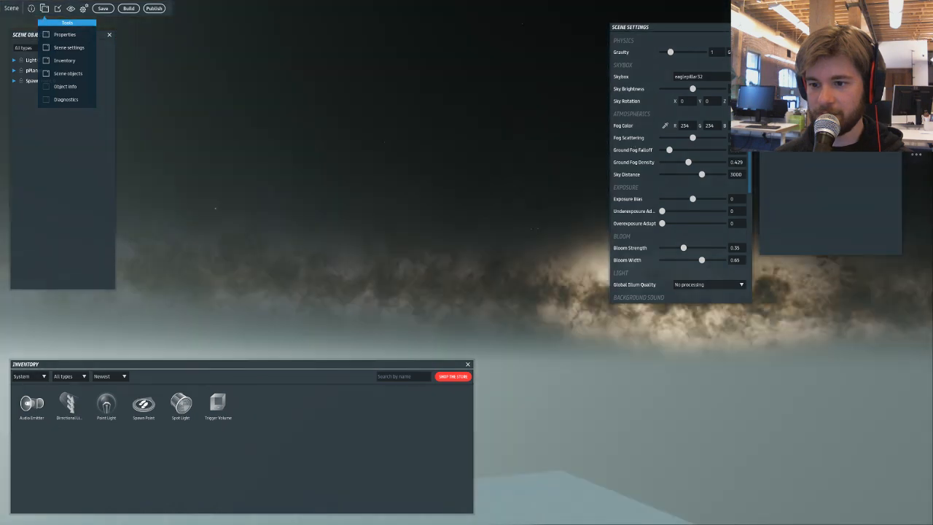
- Clear the fog by reducing fog scattering to 0.1 and both ground fog falloff and ground fog density to 0
right_drag(734, 122, 529, 146)
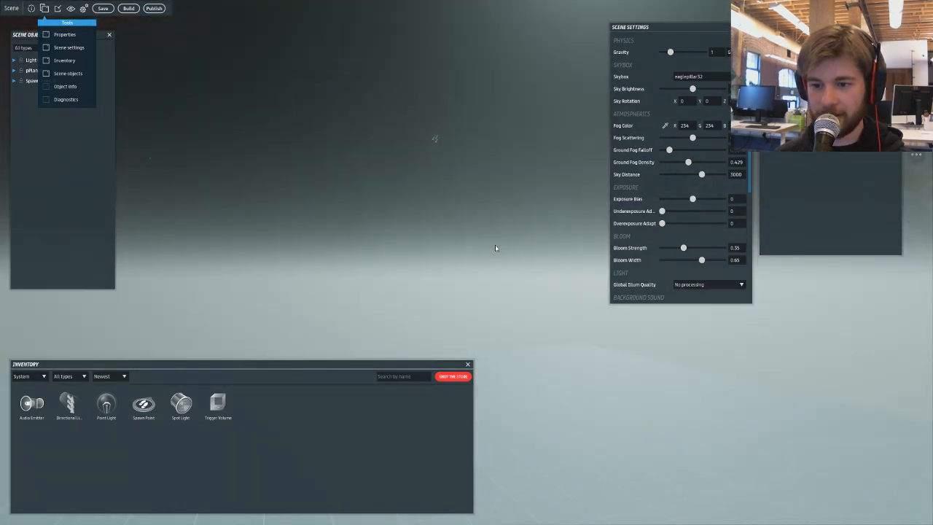
scroll(717, 211, down, 1)
scroll(717, 212, down, 2)
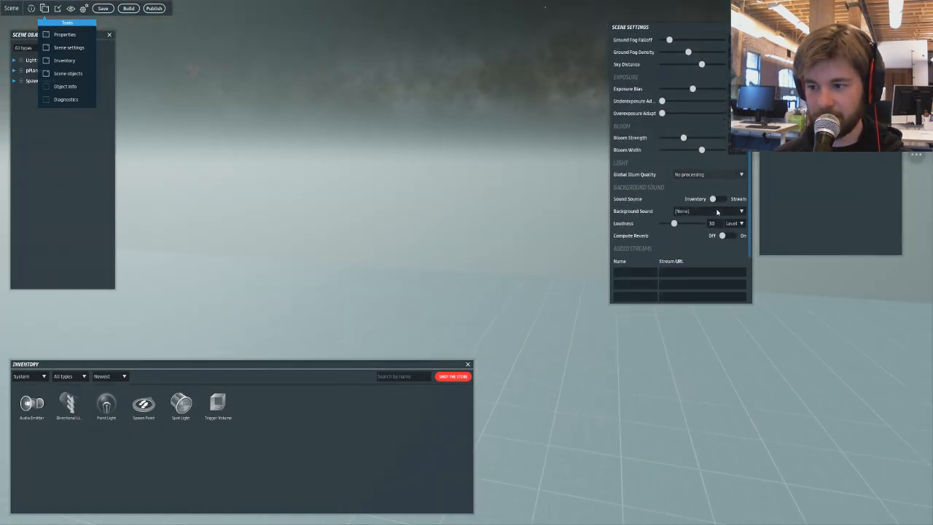
scroll(700, 208, up, 3)
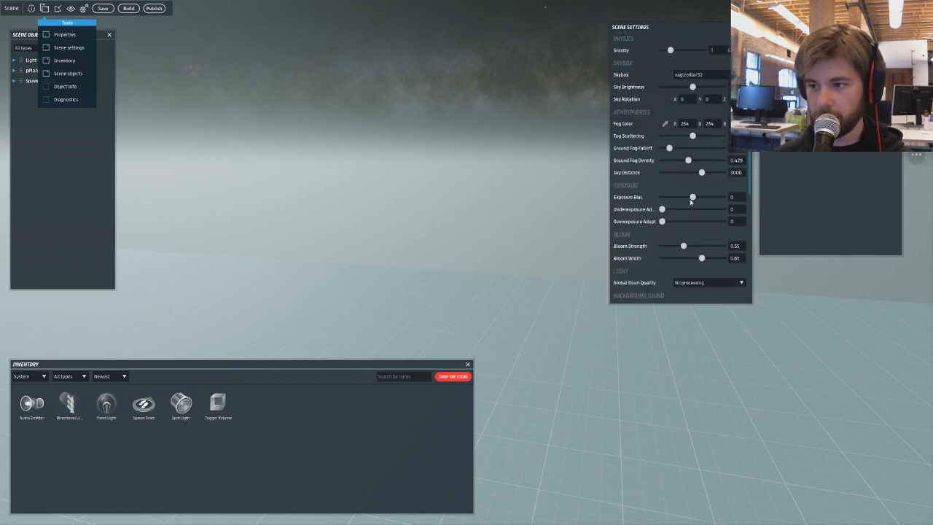
drag(692, 136, 652, 161)
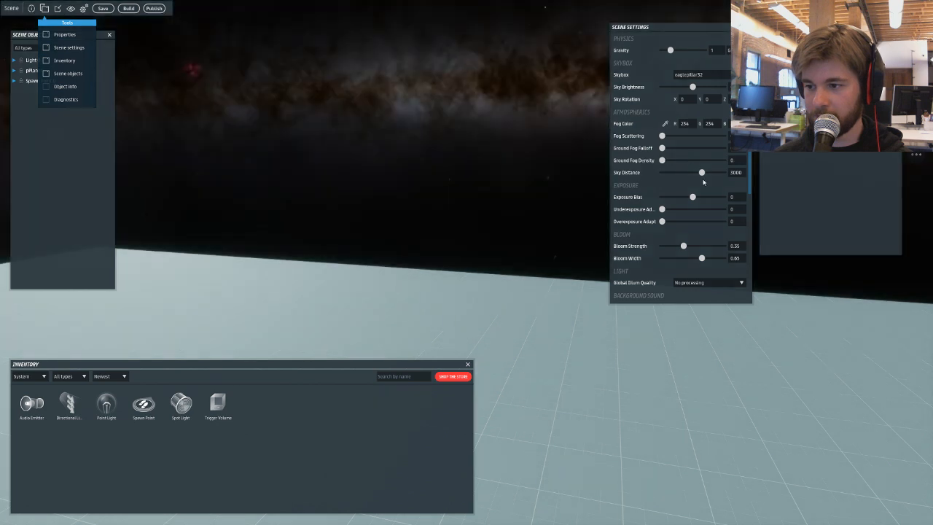
- Set the sky distance to about 2672 and increase the sky brightness so the space skybox stands out
drag(703, 184, 702, 183)
right_drag(511, 156, 477, 169)
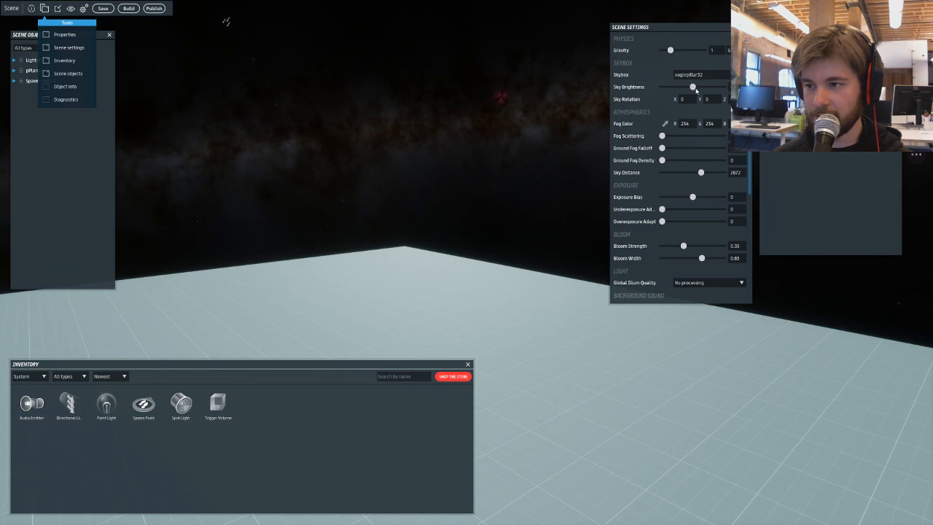
drag(695, 90, 710, 88)
right_drag(408, 132, 268, 165)
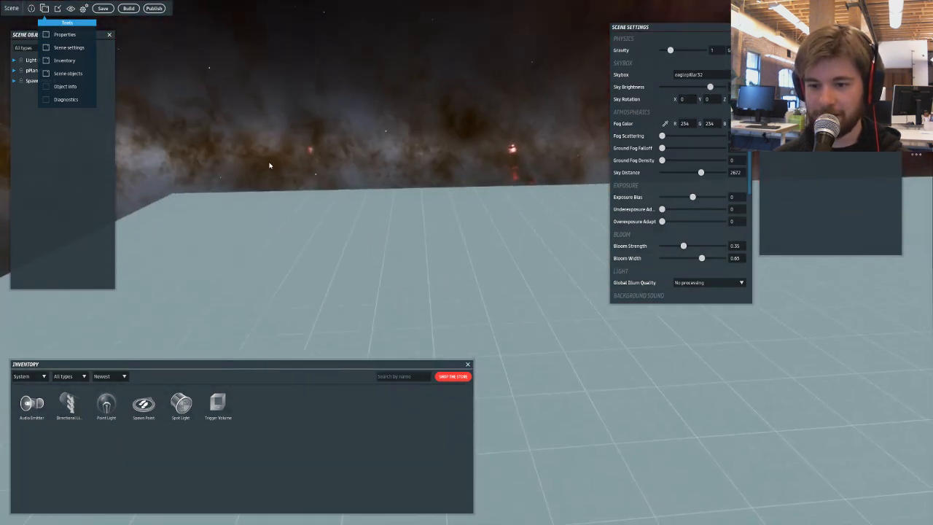
right_drag(147, 41, 458, 77)
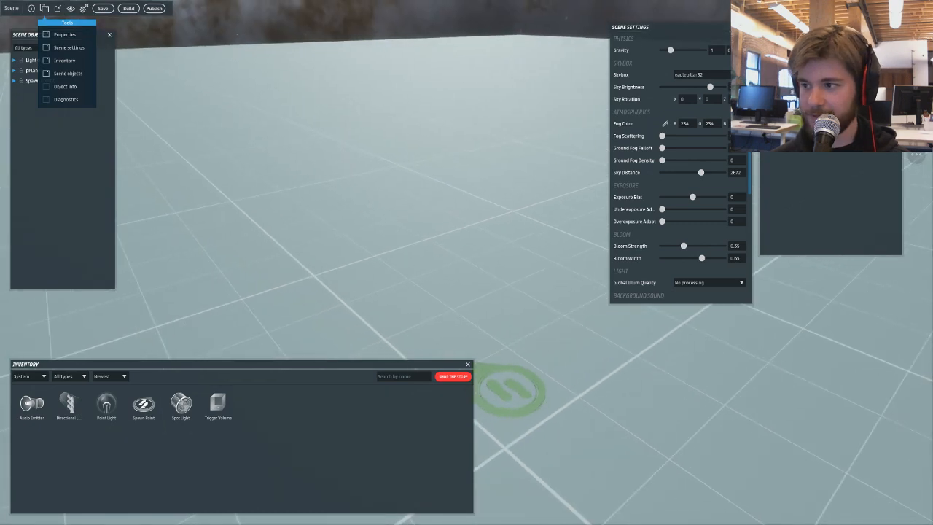
- Close the Properties window and move the Scene Settings window aside to free the view of the scene
drag(797, 21, 692, 101)
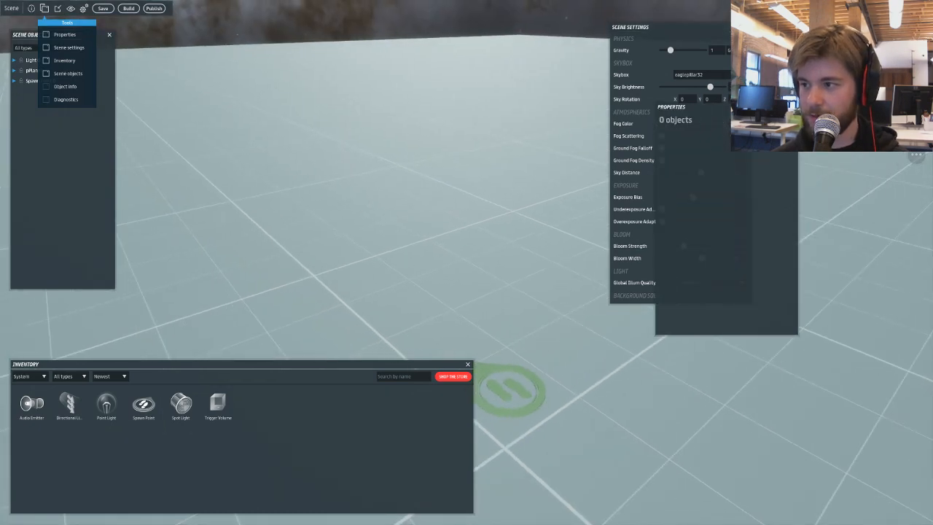
click(792, 107)
drag(679, 27, 807, 55)
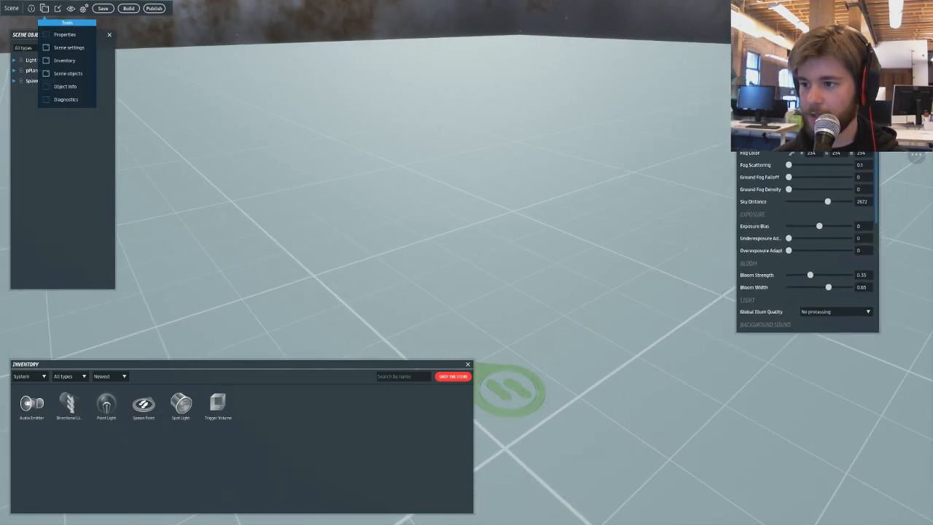
- Filter the inventory to show scripts from all sources
right_drag(647, 41, 58, 378)
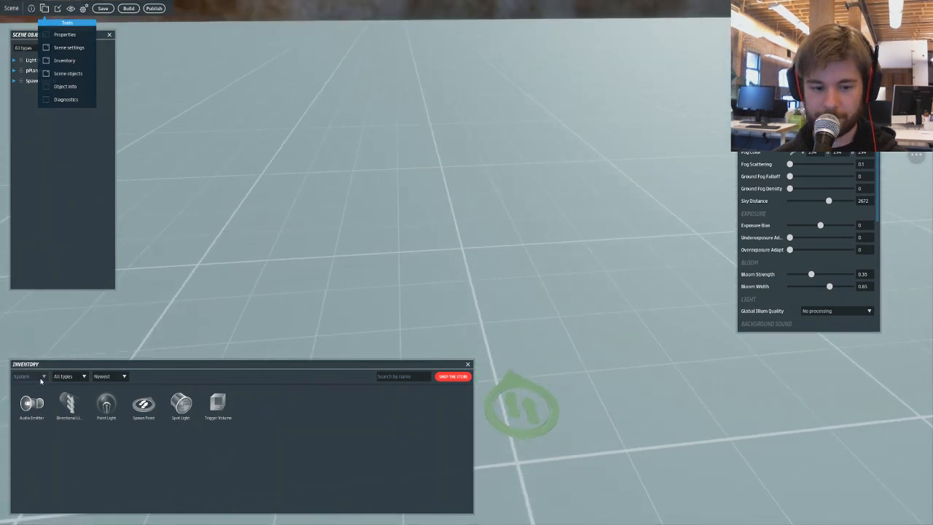
click(30, 376)
click(62, 377)
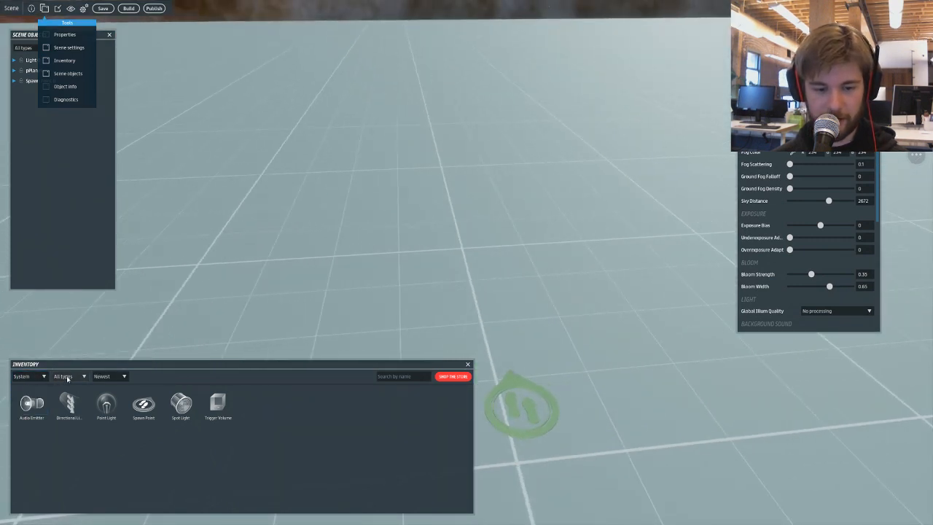
click(64, 376)
click(66, 426)
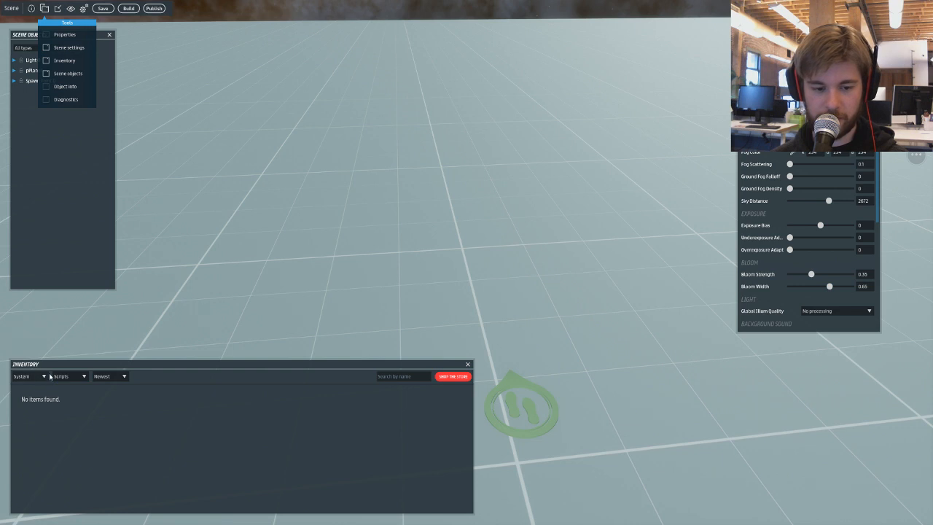
click(33, 376)
click(26, 386)
right_drag(202, 277, 171, 266)
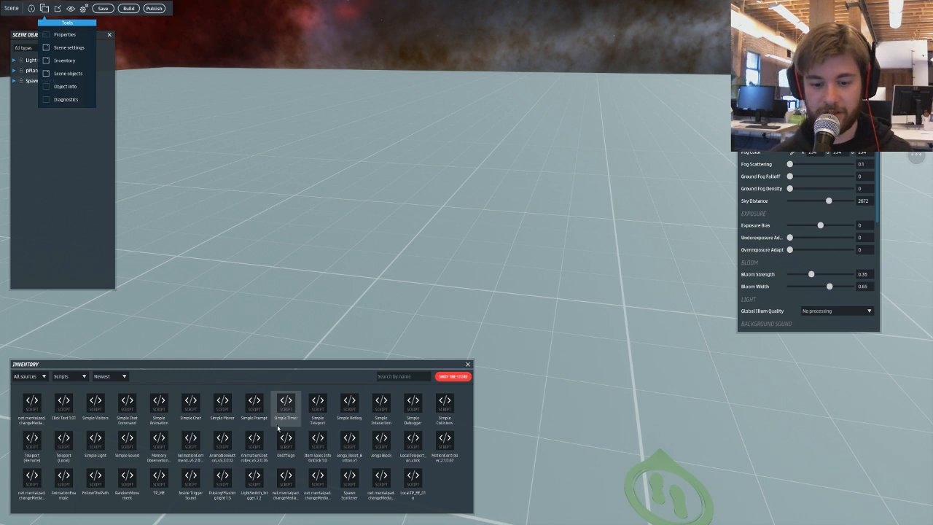
mouse_move(319, 376)
right_down()
mouse_move(334, 283)
mouse_move(223, 225)
mouse_move(121, 105)
right_up()
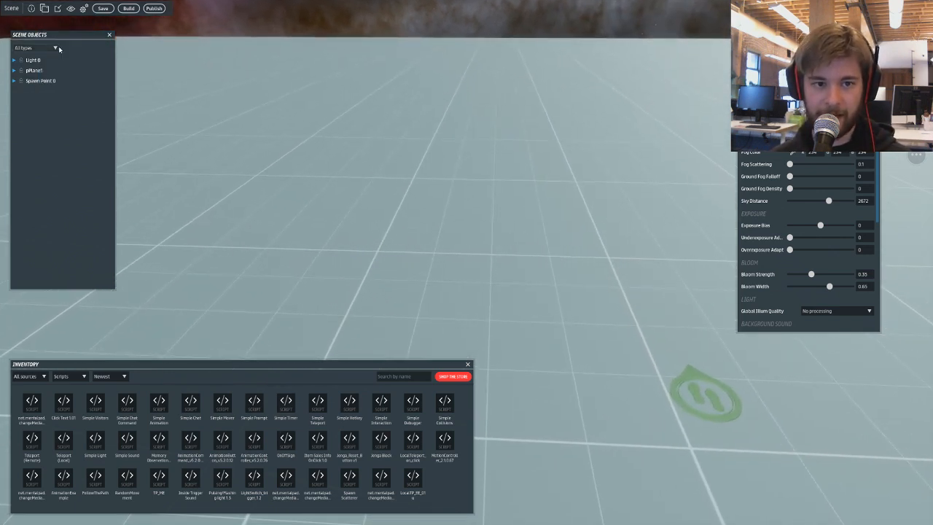
click(59, 45)
click(59, 46)
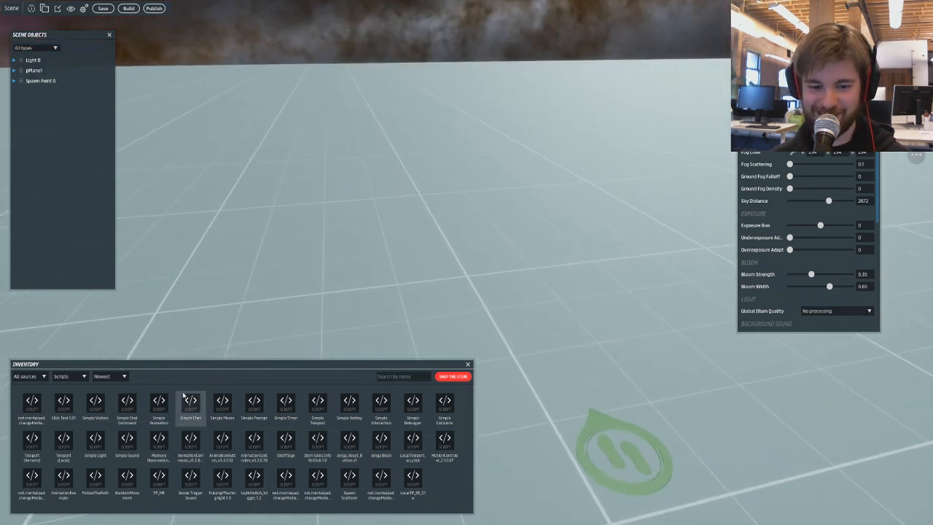
- Filter the inventory to objects and place the fridge and the fridgedoor in the scene
click(70, 376)
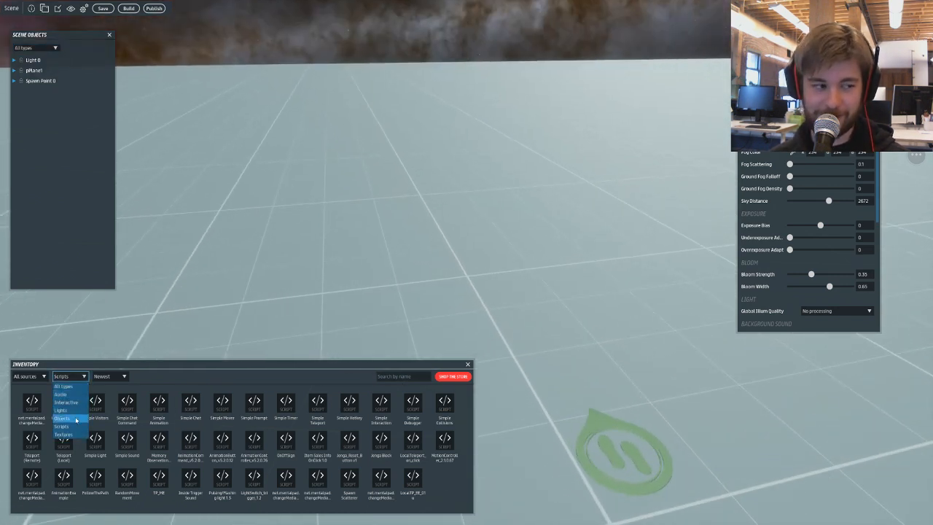
click(76, 418)
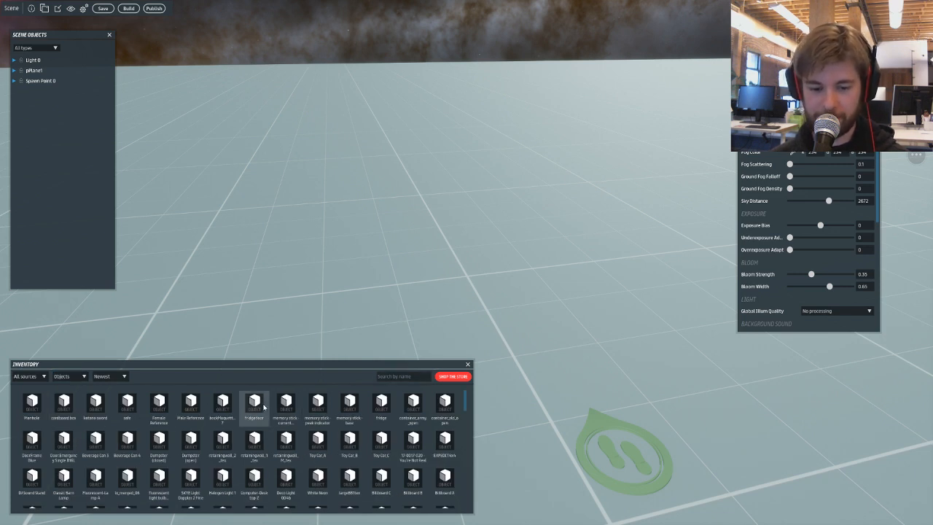
click(386, 404)
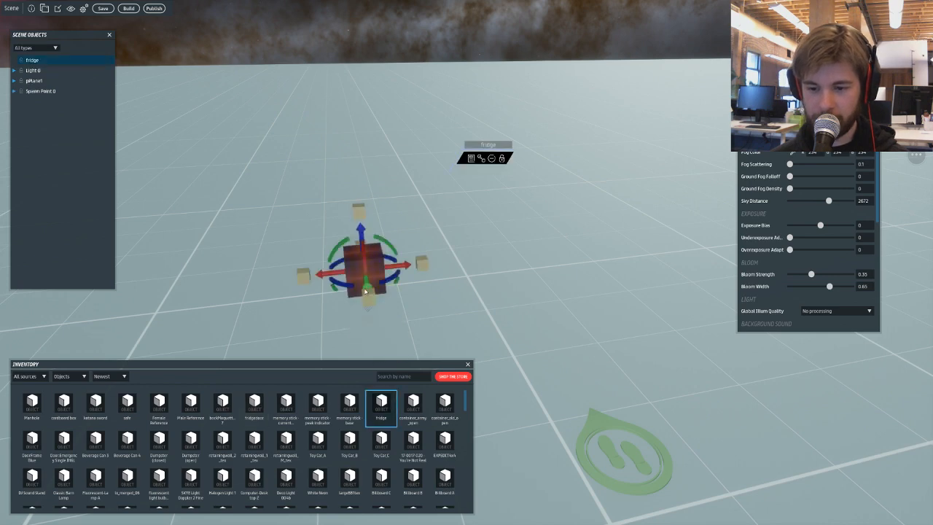
click(254, 406)
- Move the fridge door round to the open front side of the fridge and lower the fridge toward the ground
right_drag(252, 236, 550, 250)
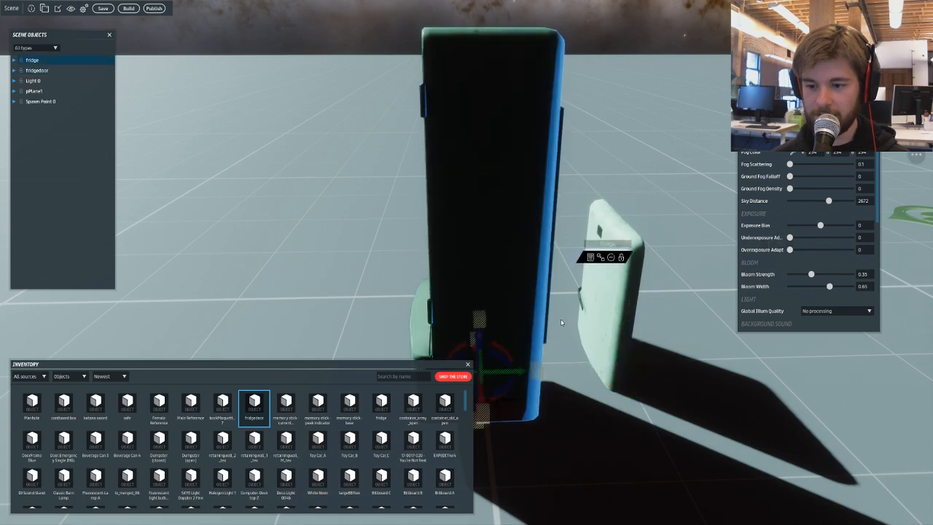
middle_drag(595, 358, 505, 361)
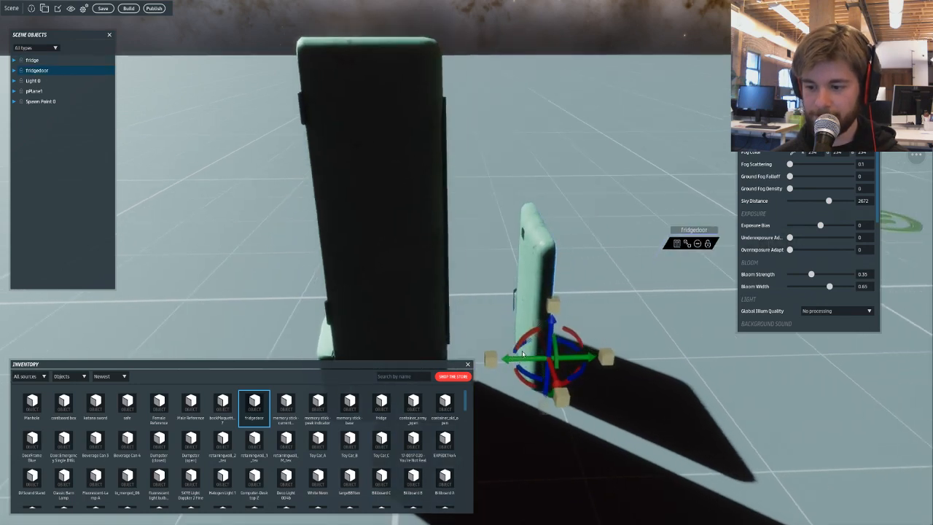
drag(507, 359, 247, 329)
right_drag(247, 329, 450, 250)
click(521, 266)
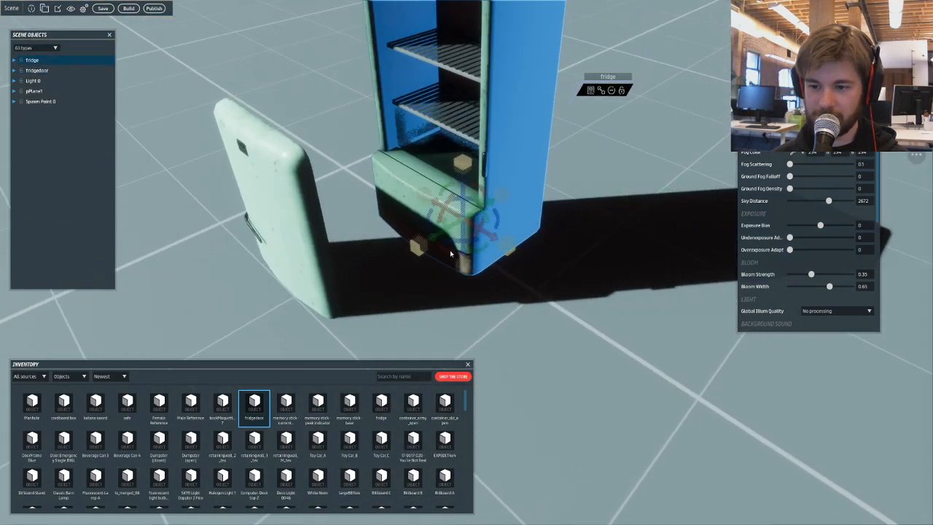
drag(462, 253, 464, 301)
- Raise the fridge door to the height of the fridge's opening and shift it sideways toward the opening
click(263, 226)
right_drag(262, 225, 526, 278)
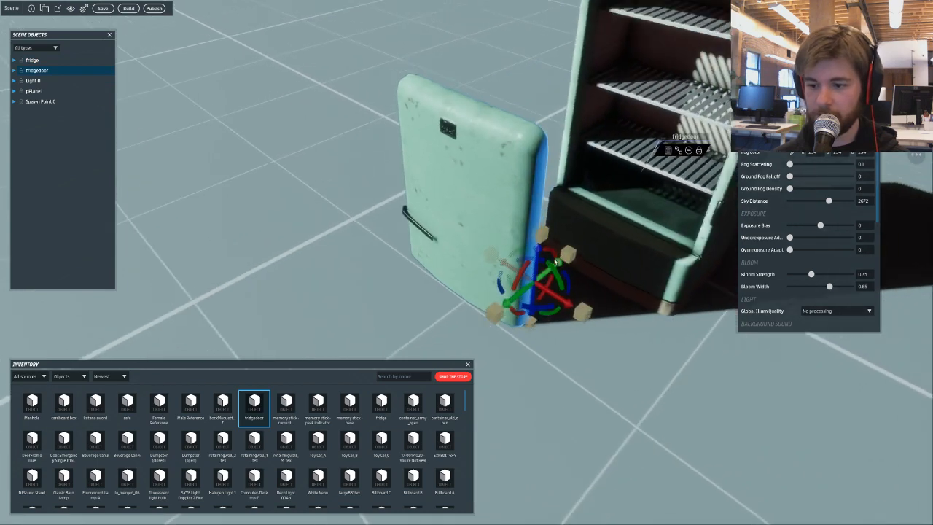
drag(537, 250, 510, 97)
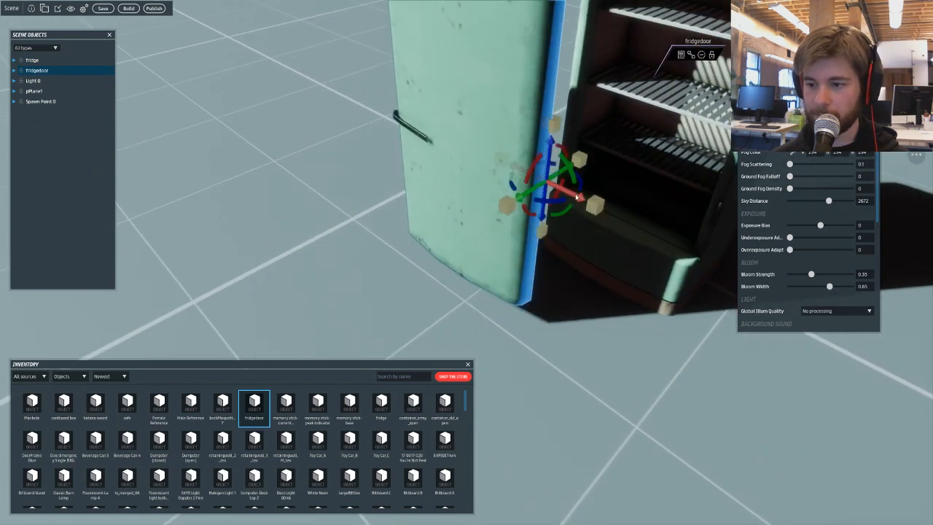
drag(579, 197, 683, 228)
- Fine-tune the fridge door's depth, sideways position and height so that it closes the fridge's front opening
right_drag(423, 233, 681, 162)
drag(491, 220, 386, 214)
right_drag(386, 214, 590, 220)
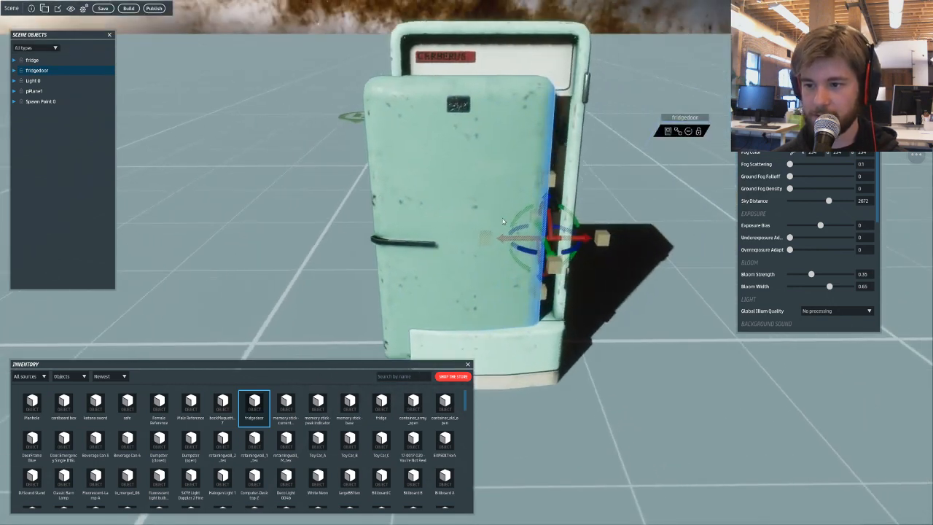
drag(585, 235, 552, 153)
right_drag(553, 153, 456, 124)
drag(439, 114, 439, 120)
drag(435, 51, 435, 45)
right_drag(478, 108, 777, 189)
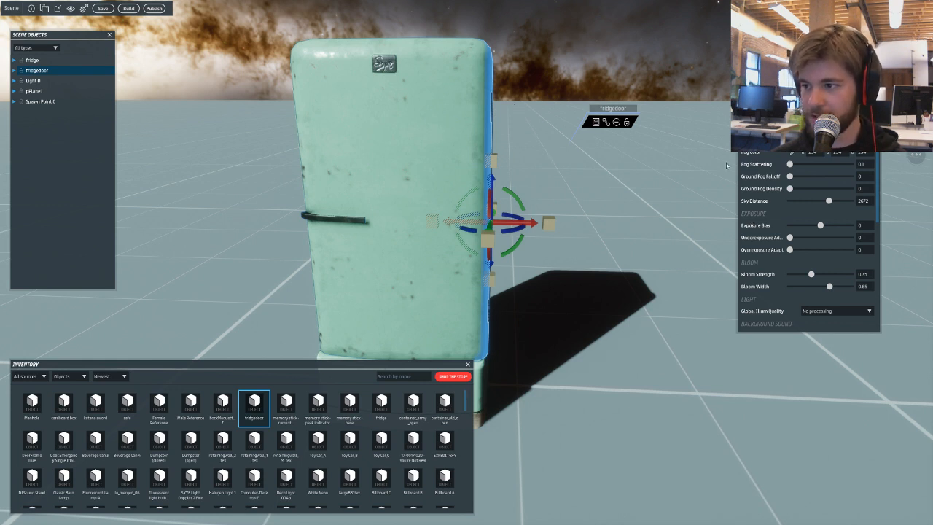
- Show the properties of the fridge door and set its motion type to Keyframed
click(44, 8)
click(46, 34)
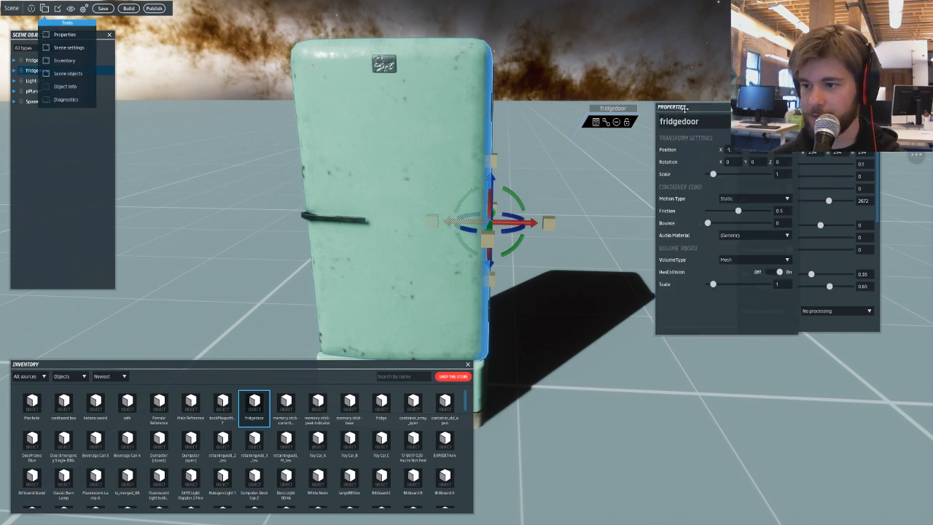
drag(684, 107, 608, 217)
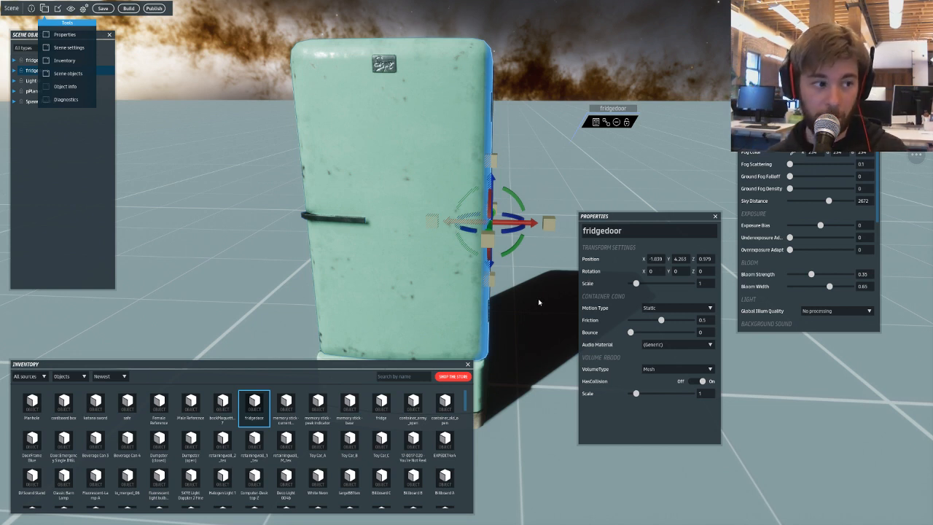
click(665, 308)
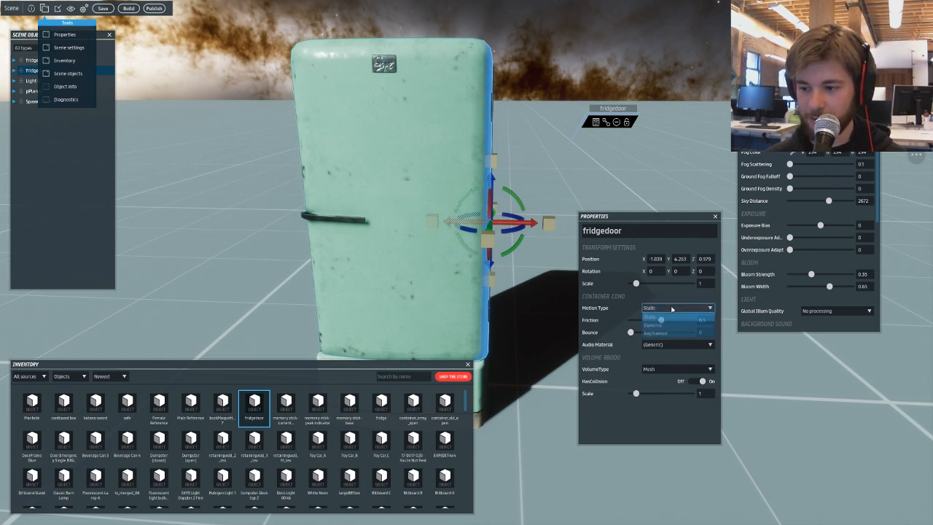
click(668, 333)
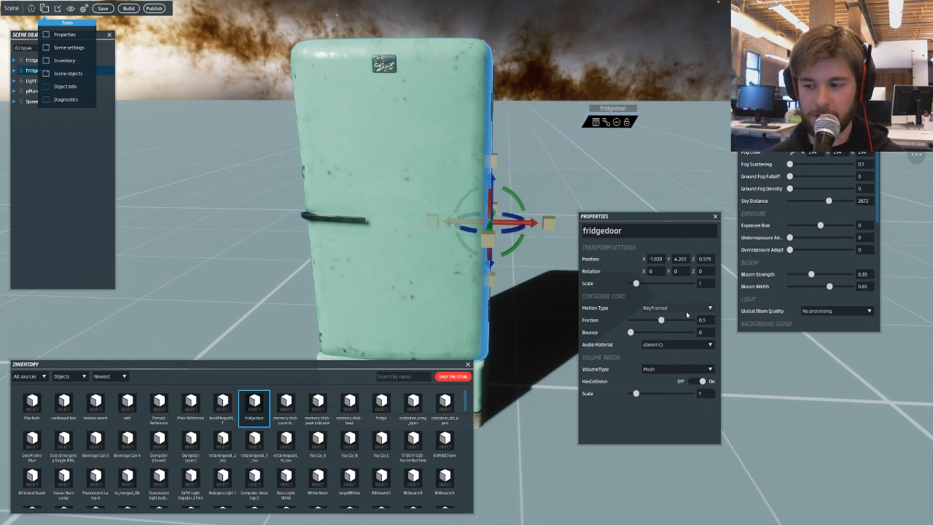
- Try the Dynamic motion type on the fridge door and return it to Keyframed
click(681, 309)
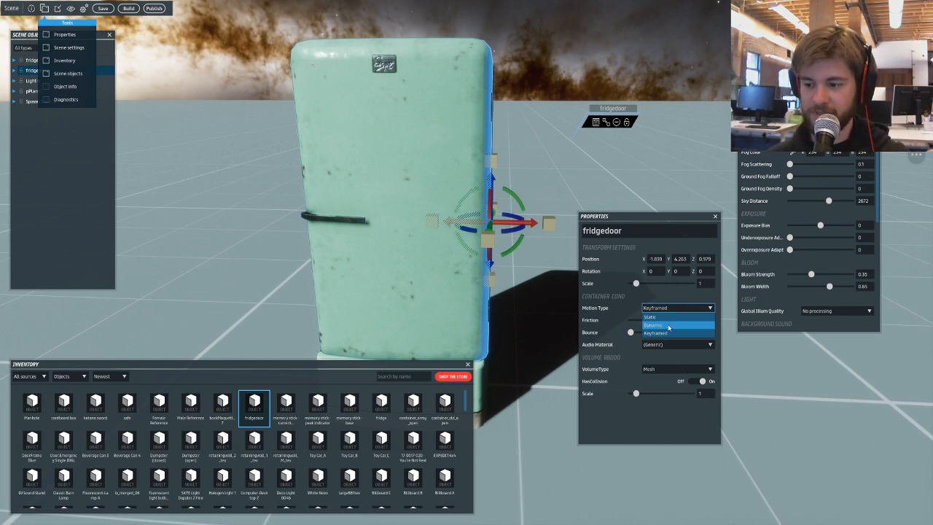
click(668, 326)
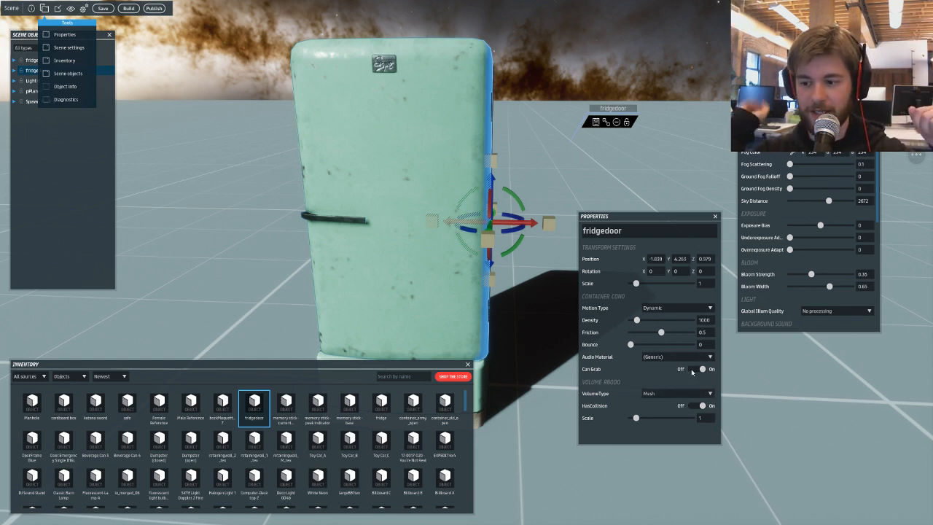
click(658, 311)
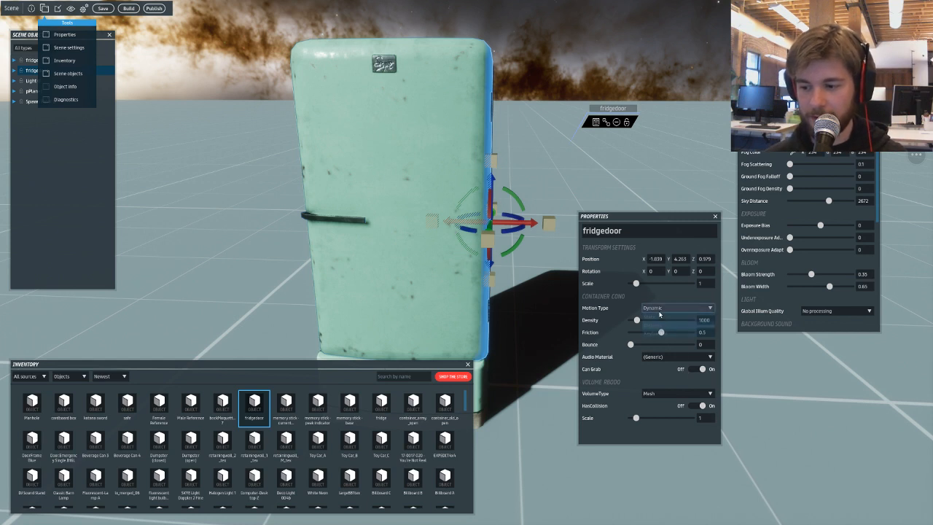
click(663, 325)
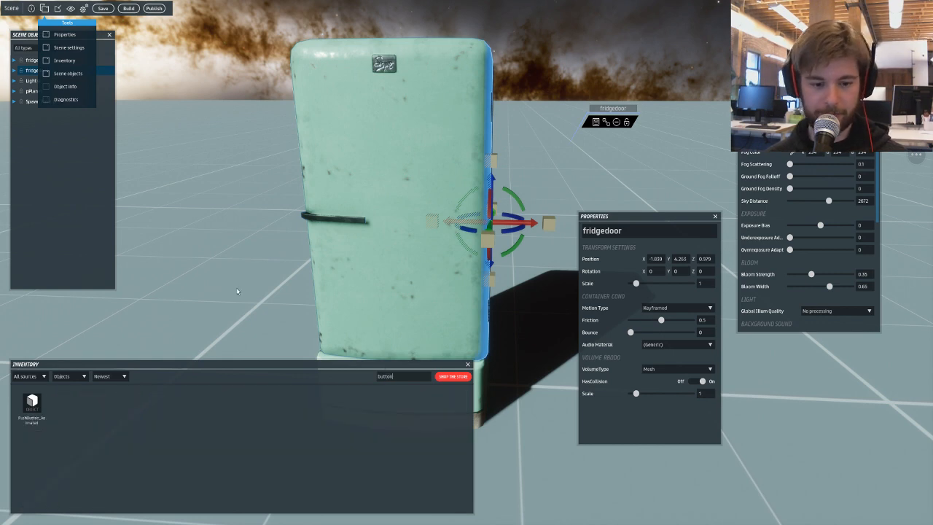
- Place the PushButton_Animated object in the scene, enlarged to a scale of about 1.85, and lower it to the ground
right_drag(236, 291, 73, 233)
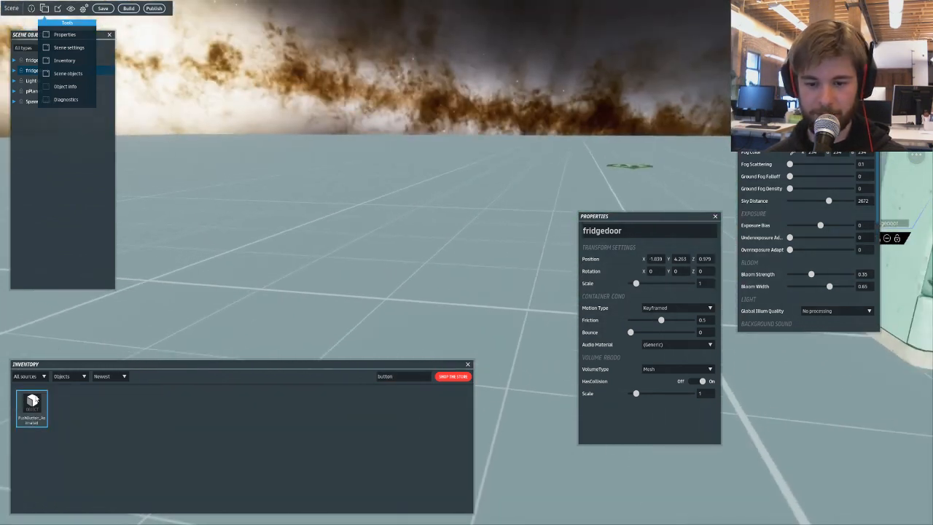
drag(32, 405, 295, 306)
right_drag(397, 179, 428, 146)
drag(437, 156, 485, 166)
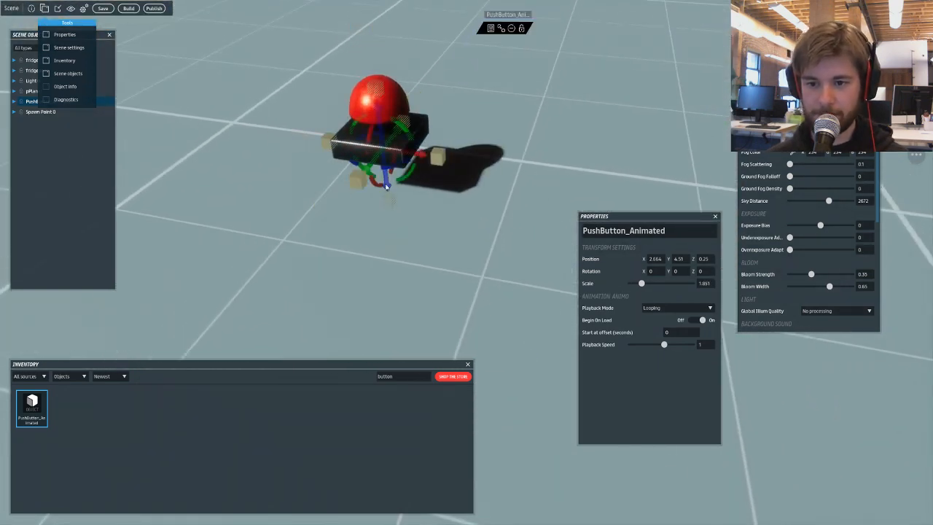
drag(399, 176, 426, 248)
right_drag(438, 234, 429, 252)
- Turn off Begin On Load for the push button's animation
click(698, 320)
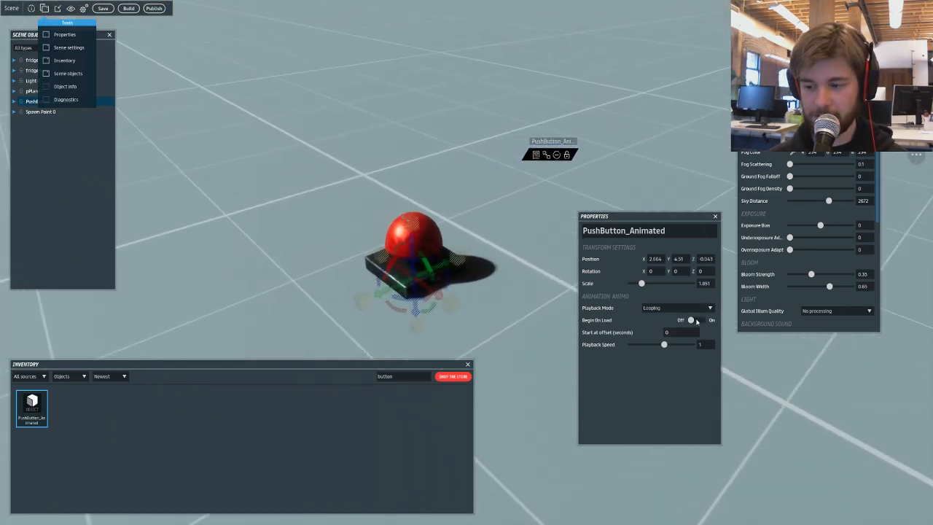
click(696, 321)
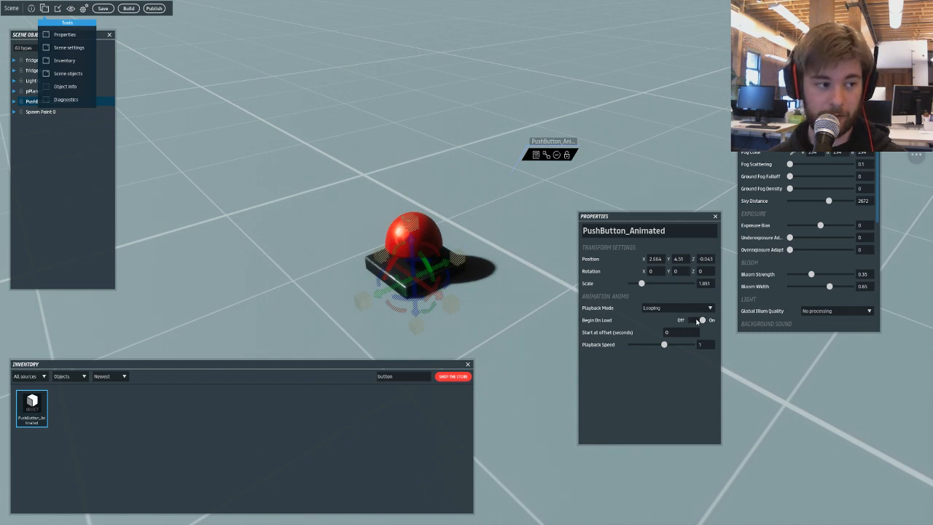
click(696, 321)
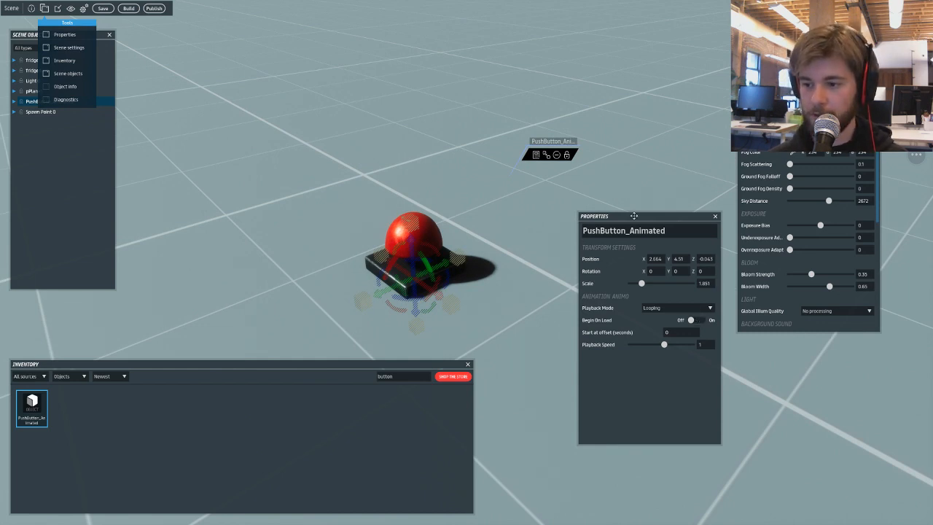
- Rearrange the Scene Settings and Properties windows so that the scene around the push button is unobstructed
drag(634, 216, 554, 202)
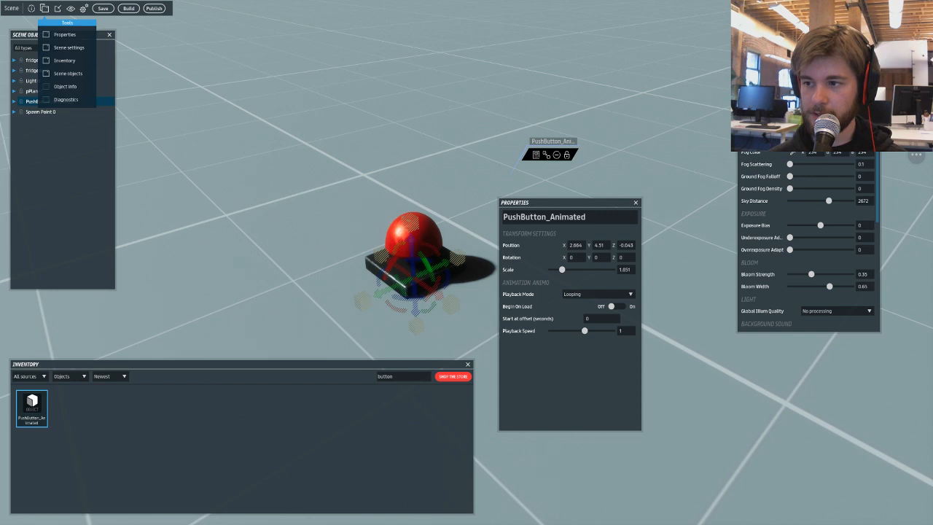
drag(762, 54, 166, 39)
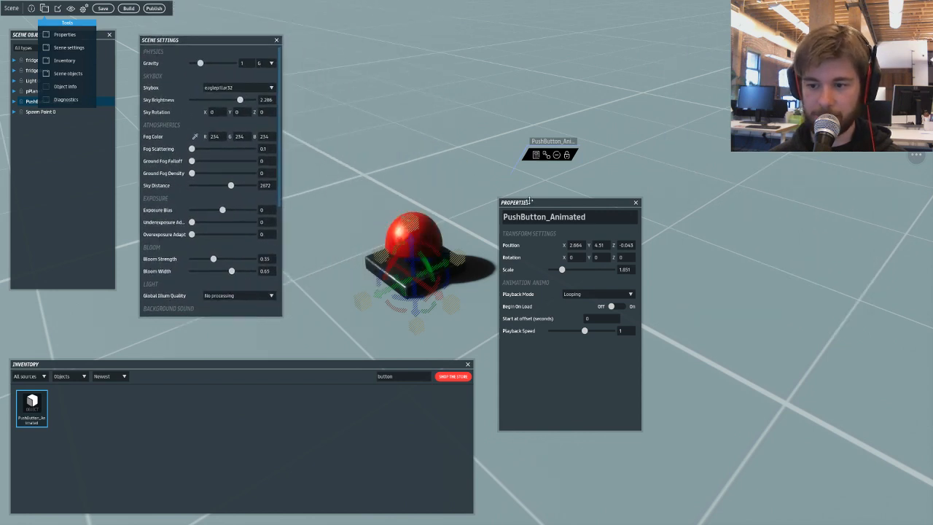
drag(530, 202, 614, 81)
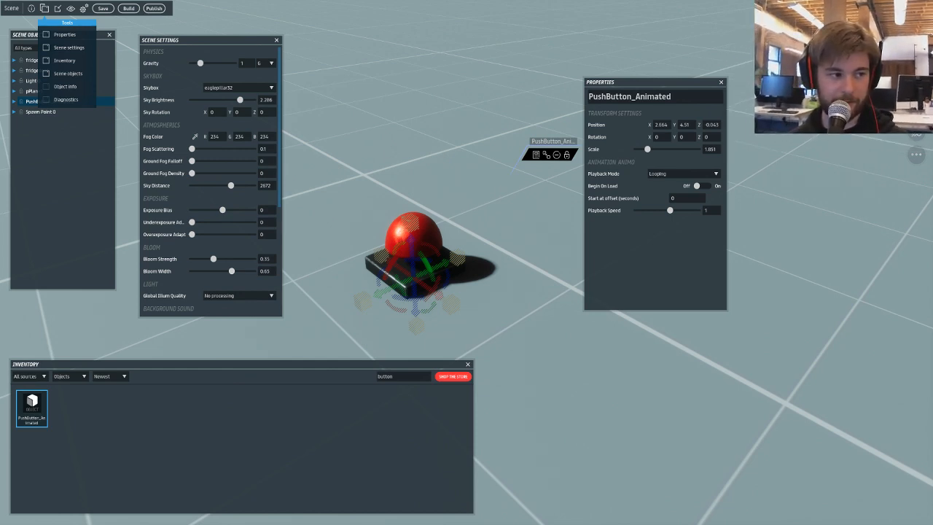
click(739, 437)
scroll(517, 94, down, 2)
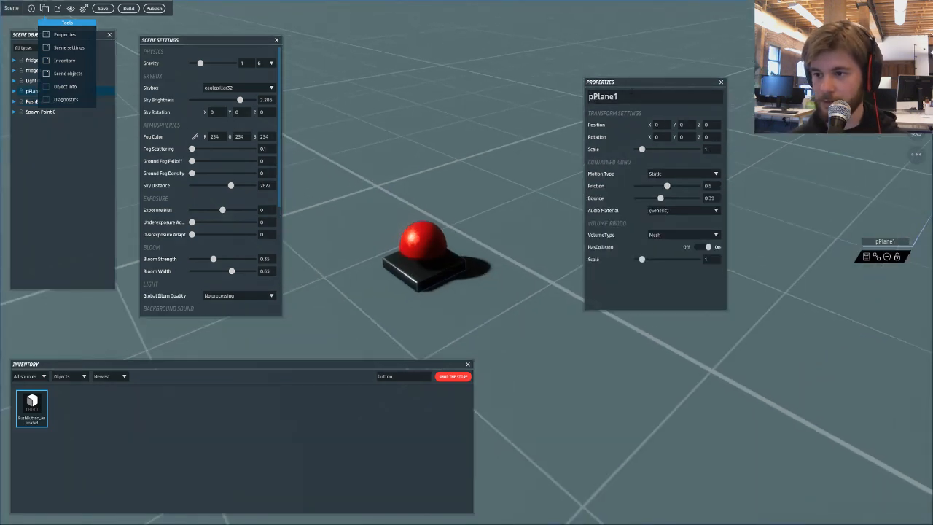
drag(635, 83, 680, 47)
- Move the push button along X to about 0.197, close to the fridge, and enlarge it a little more
click(438, 230)
right_drag(438, 229, 623, 285)
drag(337, 332, 648, 370)
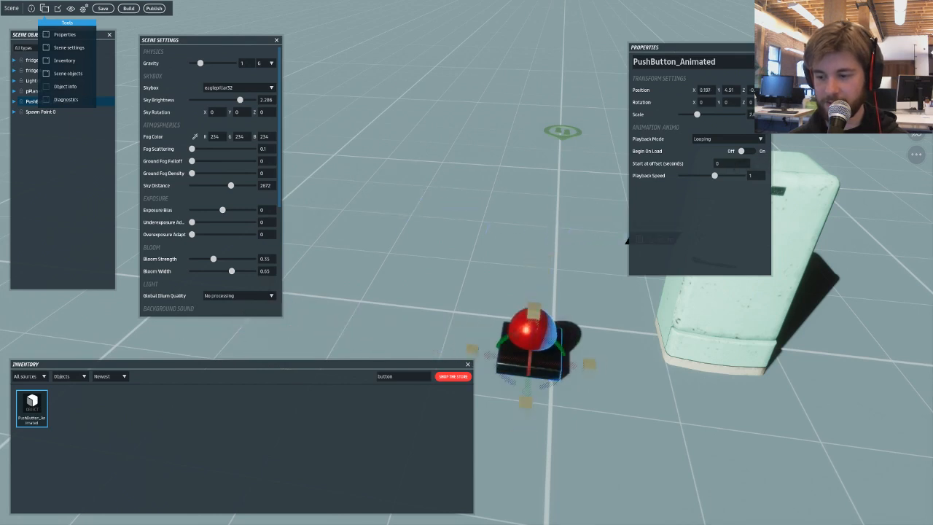
right_drag(659, 343, 739, 300)
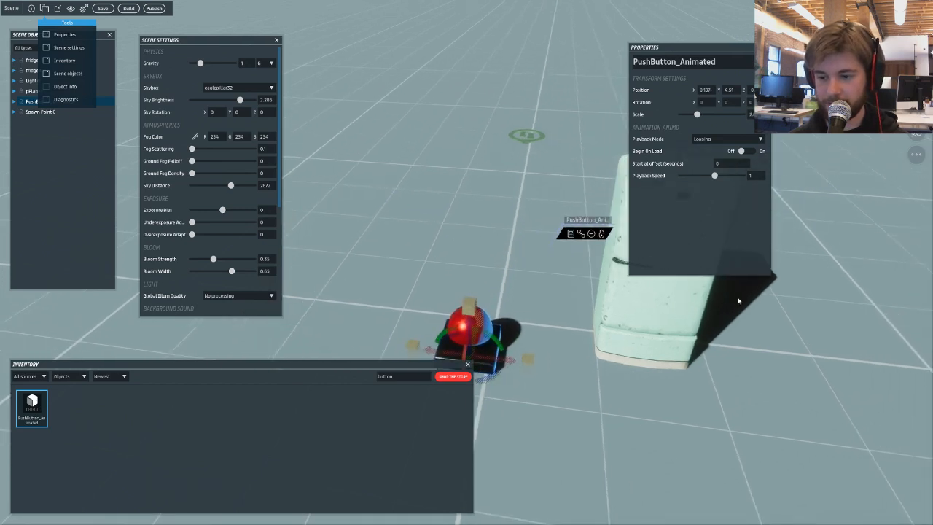
- Move Spawn Point 0 along Y beyond the push button and rotate it about Z to face the button and fridge
click(519, 155)
right_drag(519, 155, 642, 291)
scroll(641, 292, down, 5)
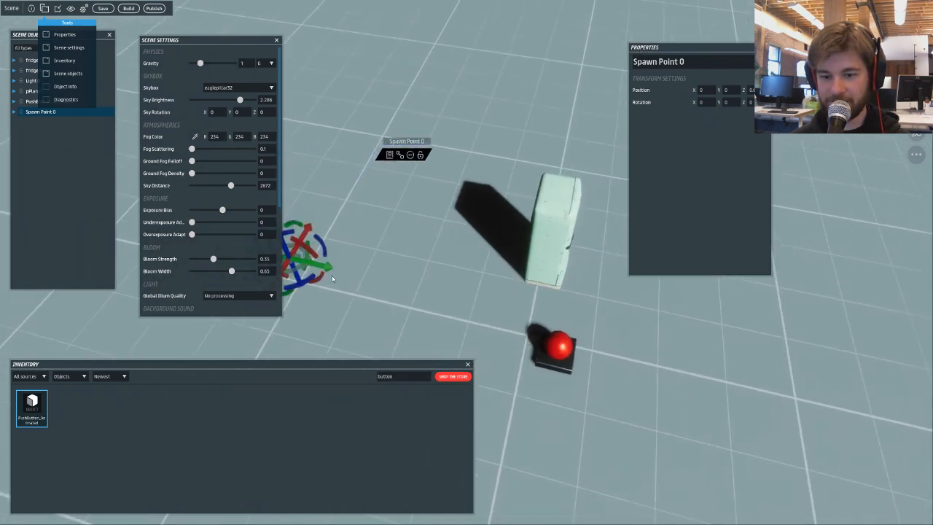
drag(319, 267, 788, 377)
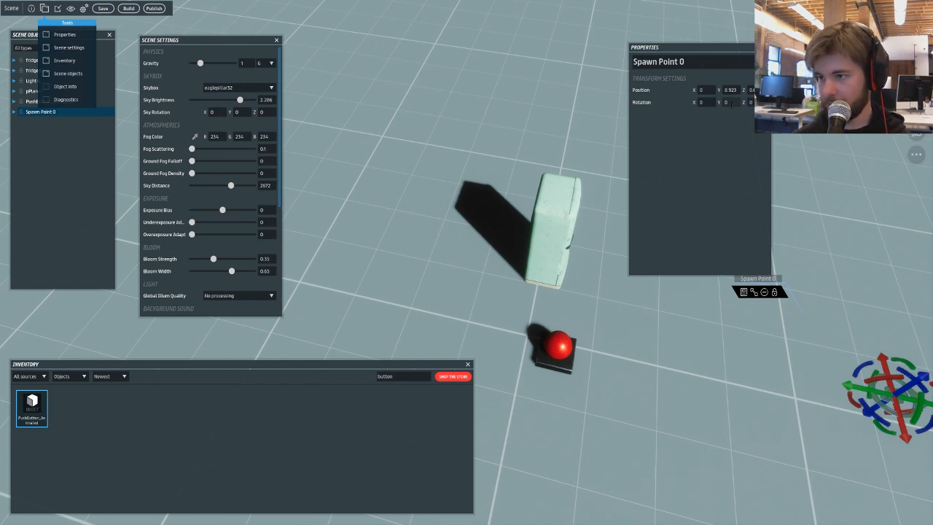
key(BackSpace)
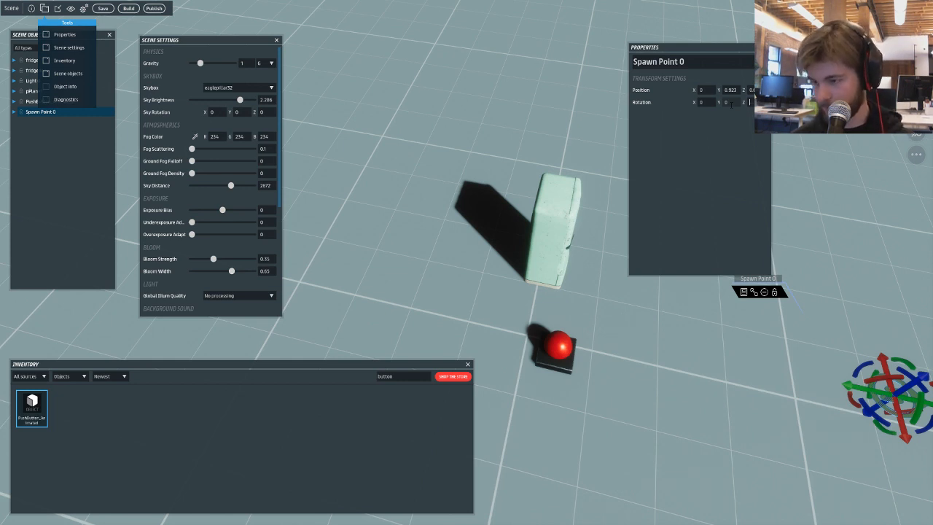
text(18)
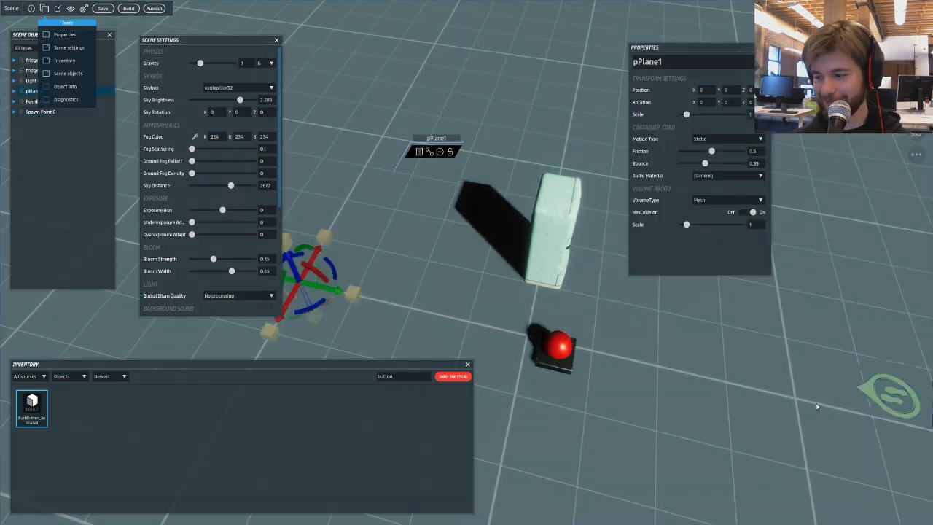
- Filter the inventory to scripts and clear the "button" search text
right_drag(621, 344, 573, 267)
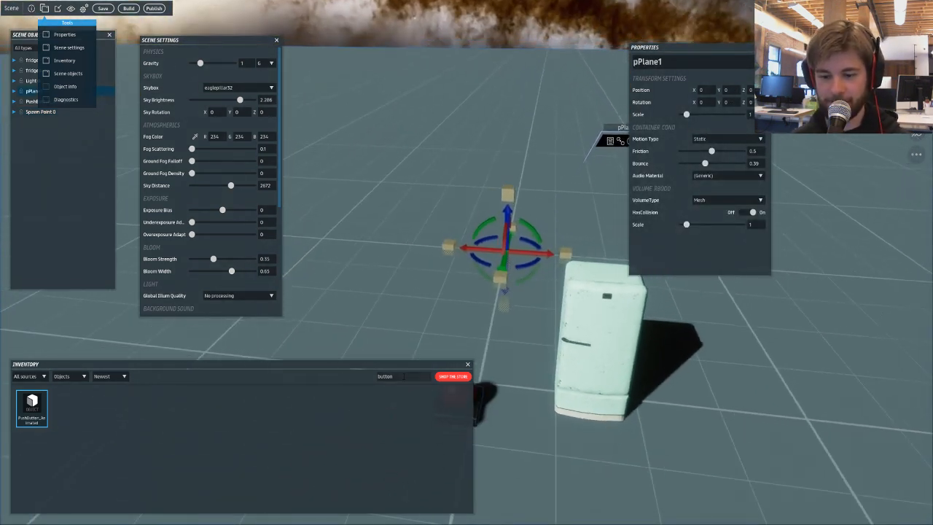
click(62, 375)
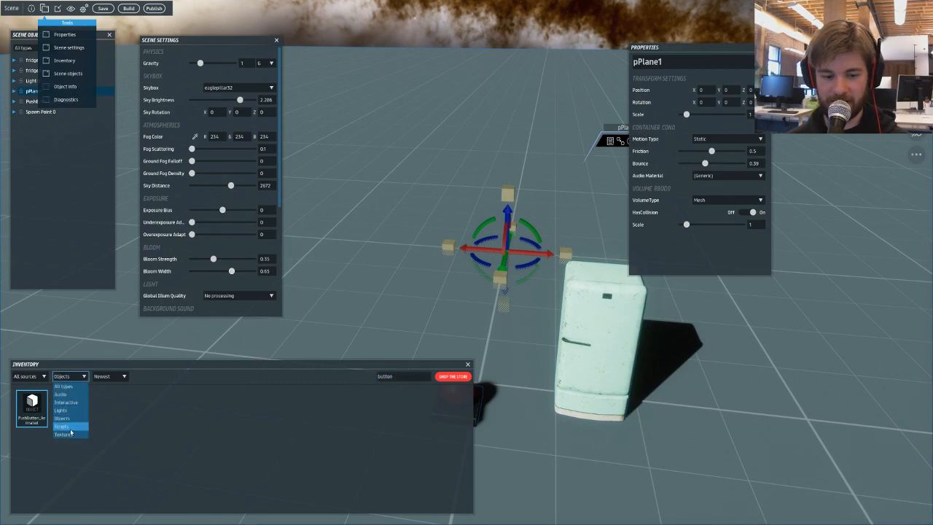
click(71, 428)
right_drag(346, 274, 306, 319)
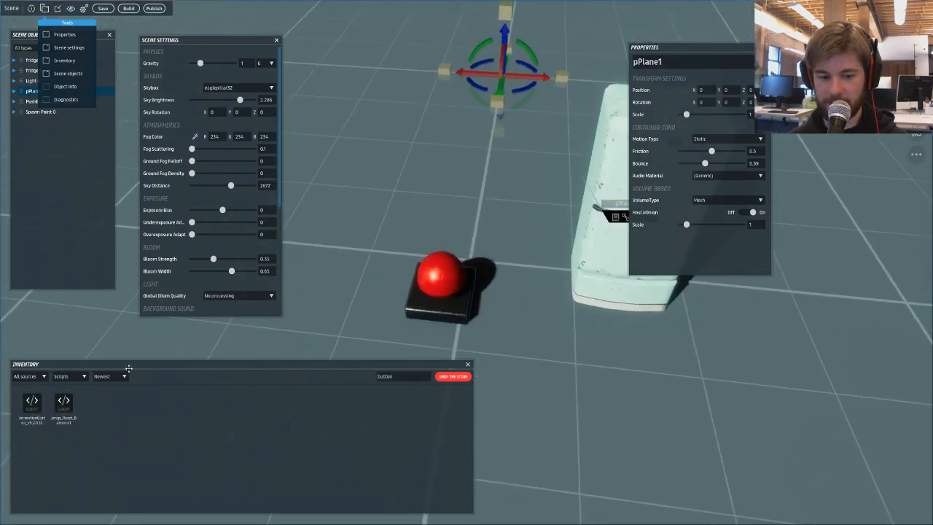
click(78, 379)
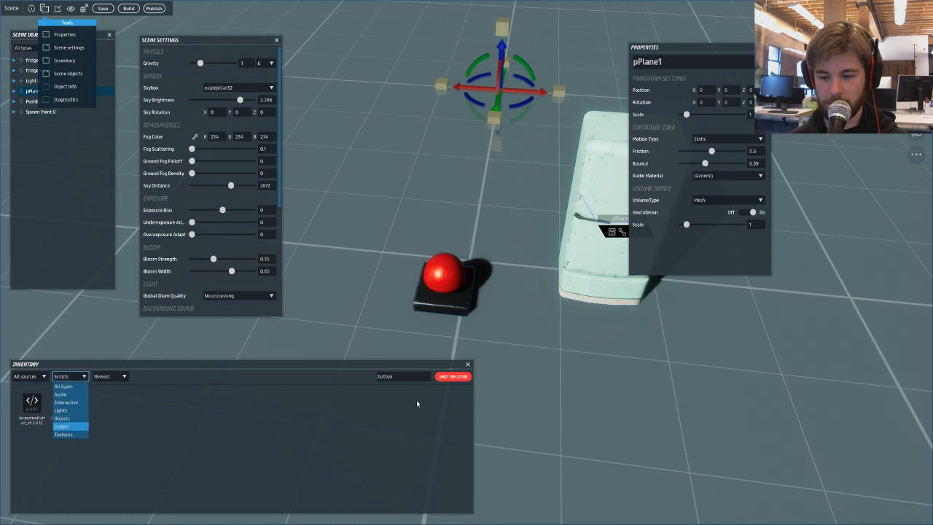
click(411, 380)
double_click(408, 377)
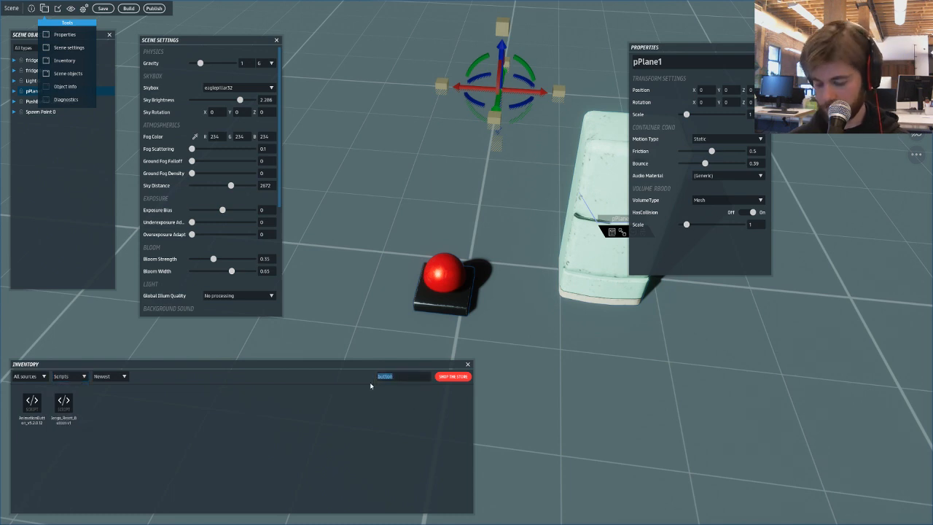
key(BackSpace)
- Attach the Simple Interaction script to the push button
click(432, 294)
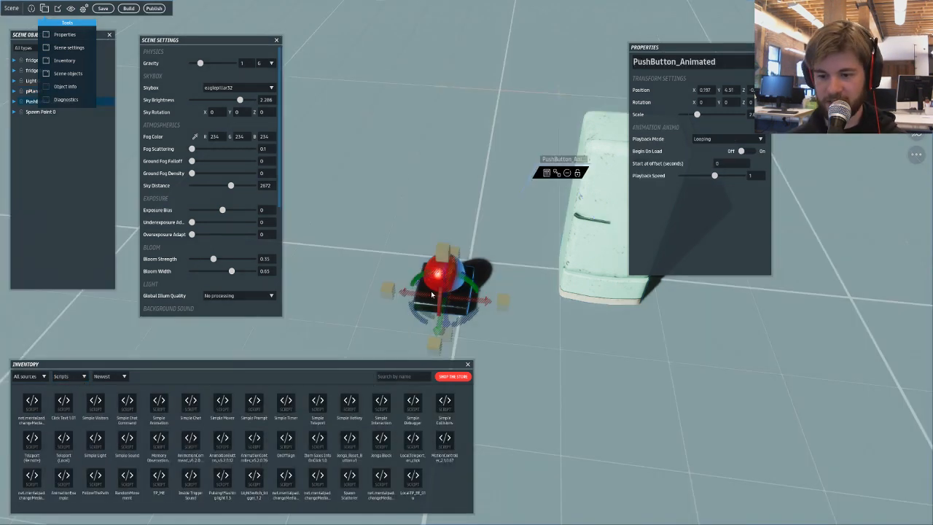
right_drag(432, 294, 475, 288)
scroll(481, 282, up, 3)
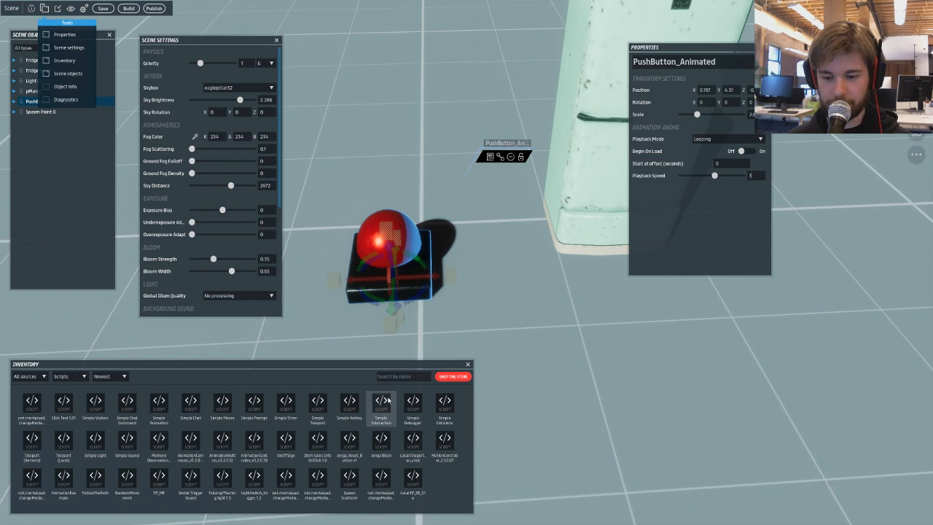
drag(388, 400, 390, 264)
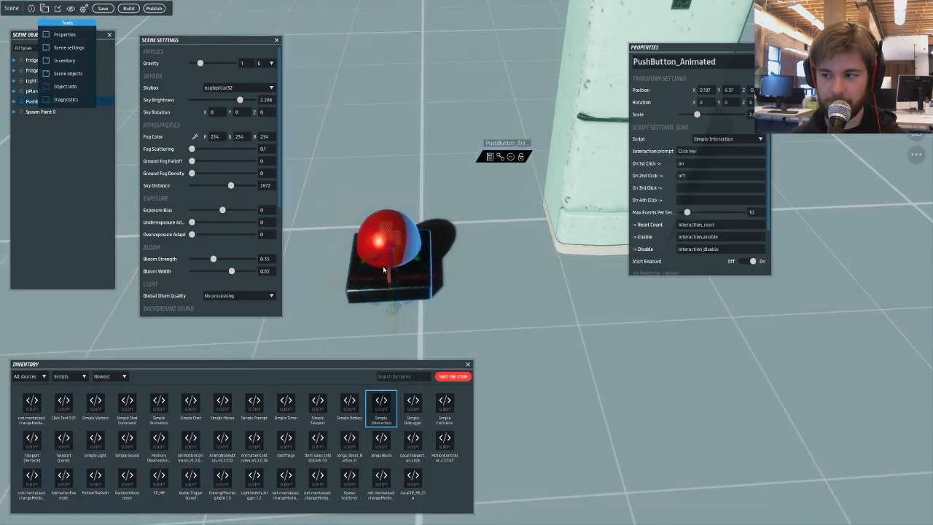
- Set the push button's interaction prompt to "Open"
click(699, 151)
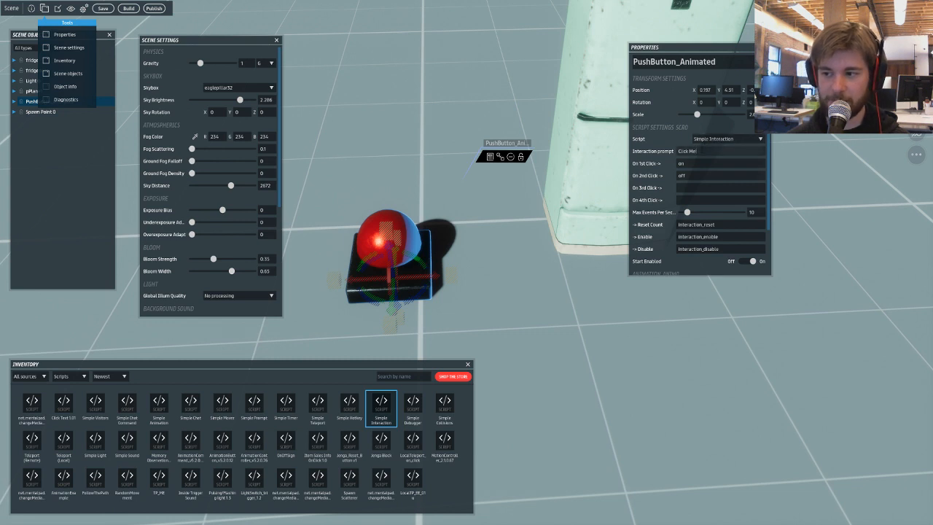
key(ctrl+a)
text(Ope)
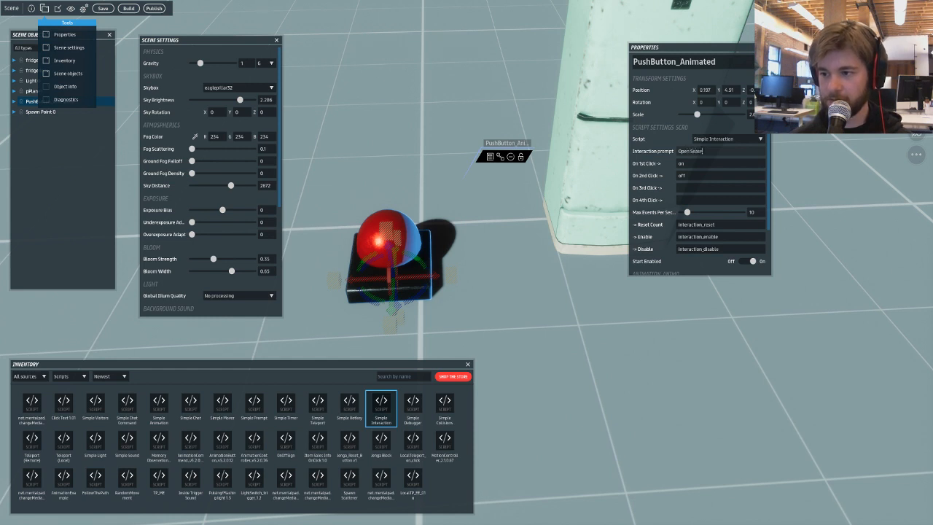
text(n Sesame)
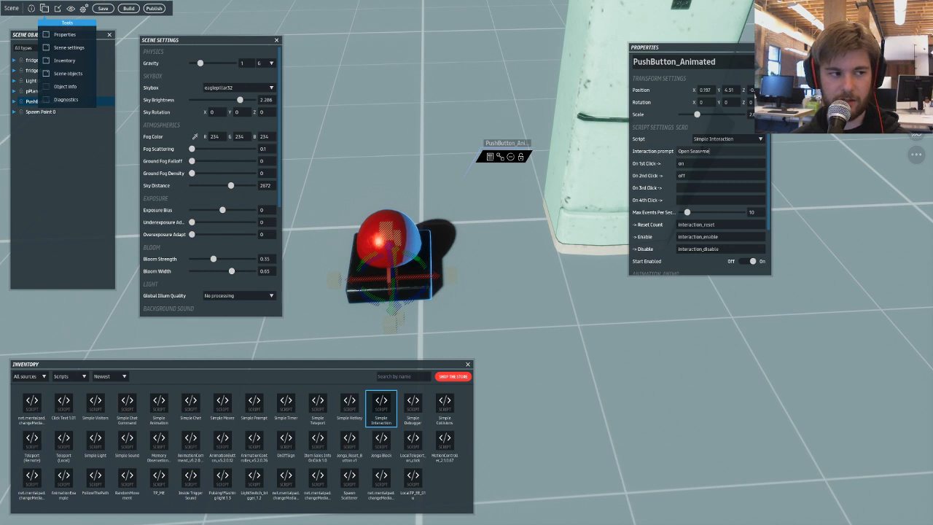
key(BackSpace)
key(BackSpace)
key(BackSpace)
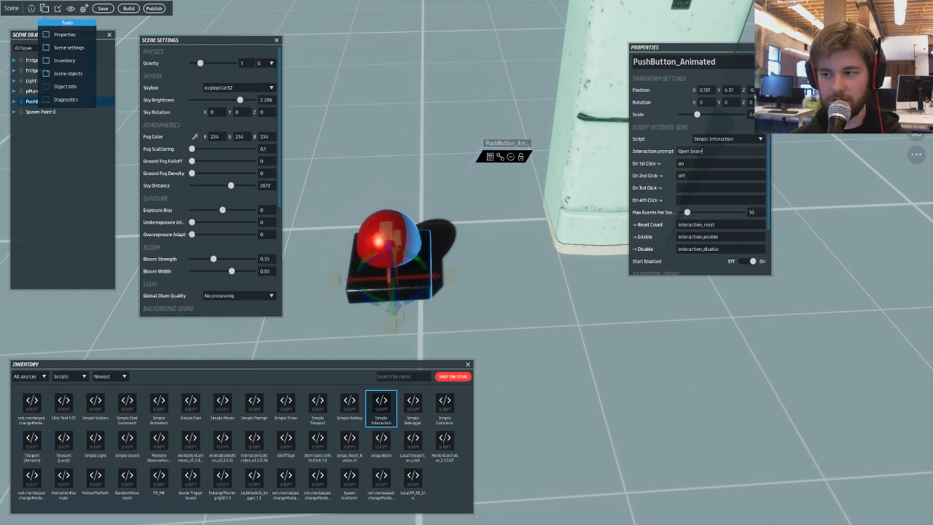
key(BackSpace)
key(BackSpace)
key(BackSpace)
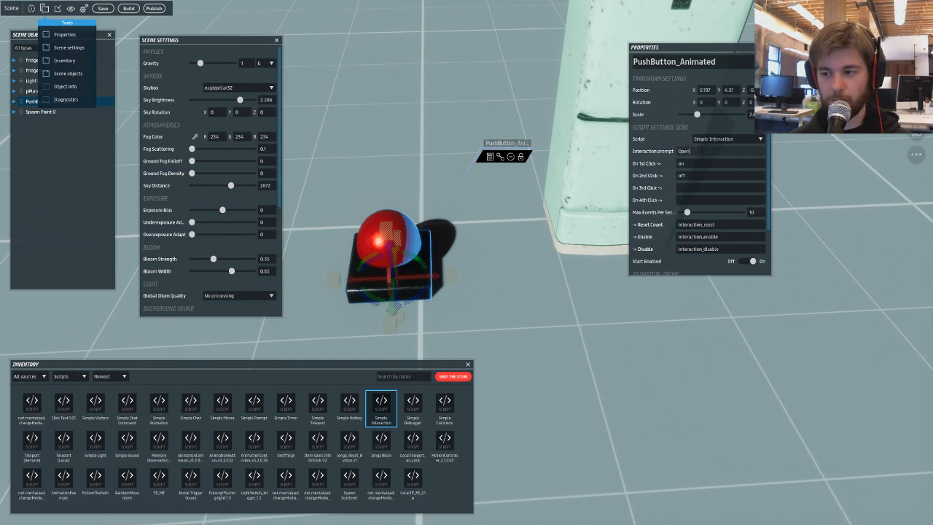
- Set the push button's first-click event to "Open" and its second-click event to "Close"
click(706, 173)
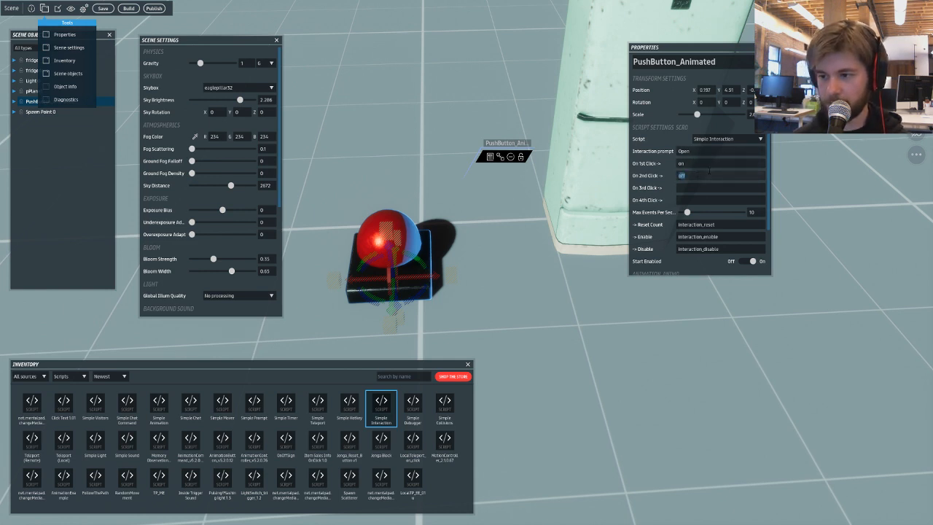
drag(702, 164, 666, 160)
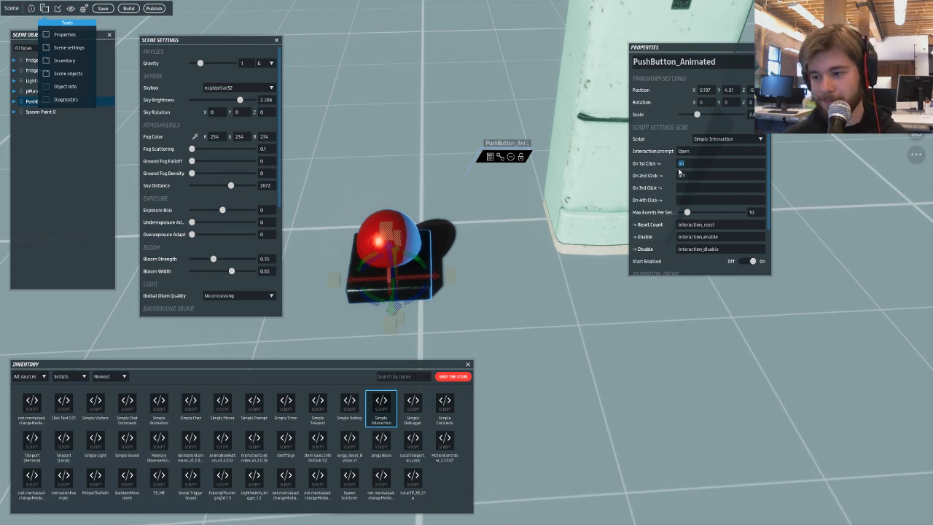
text(Ope)
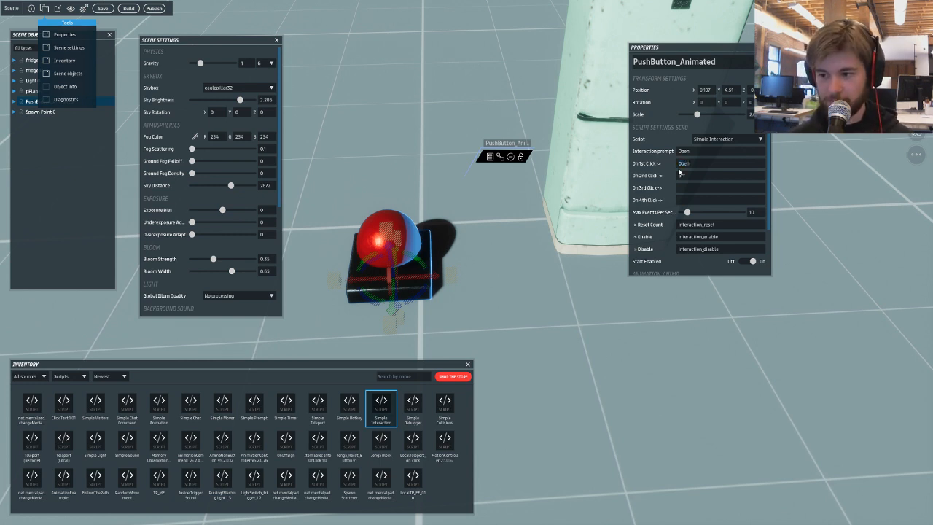
text(n)
click(680, 175)
text(Close)
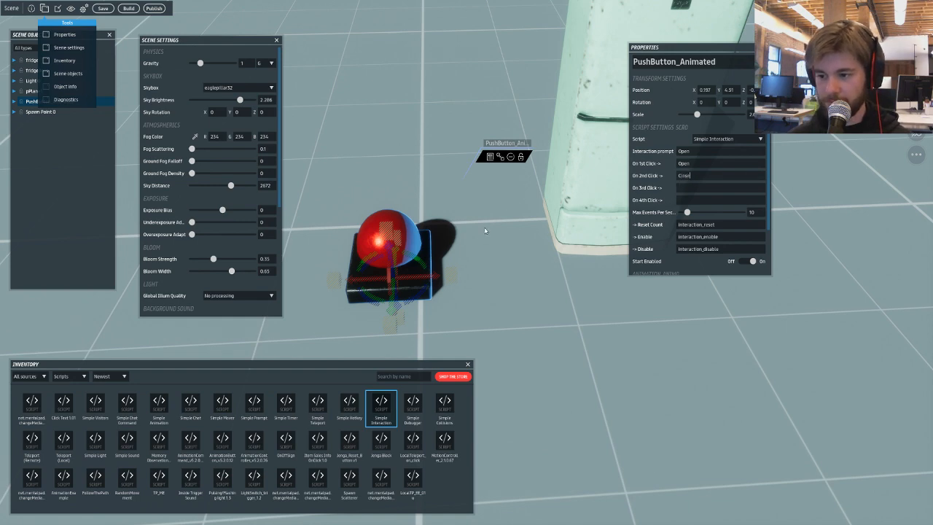
- Attach the Simple Mover script to the fridge door
right_drag(485, 230, 368, 231)
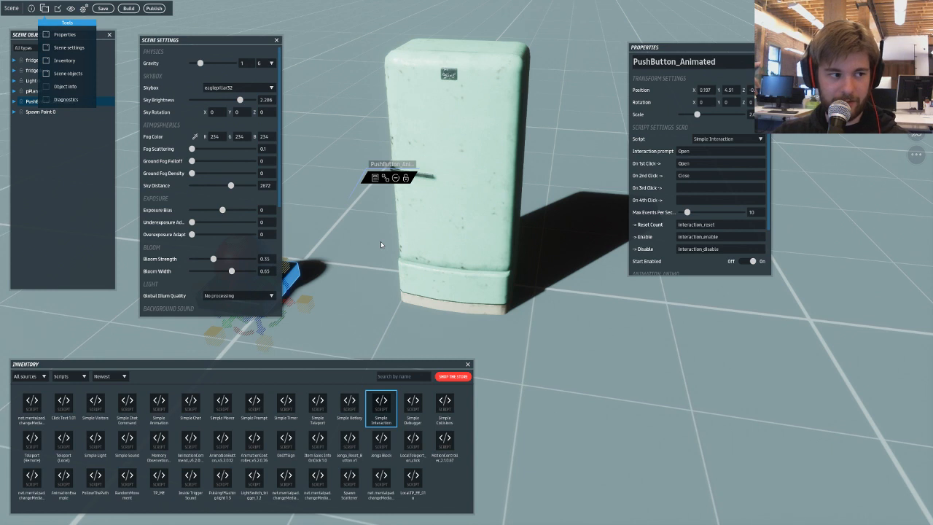
click(397, 377)
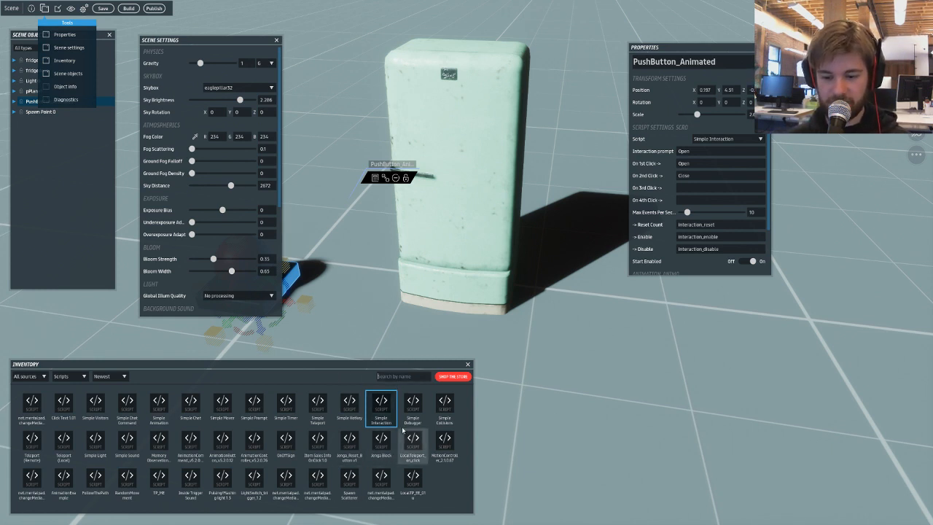
text(a)
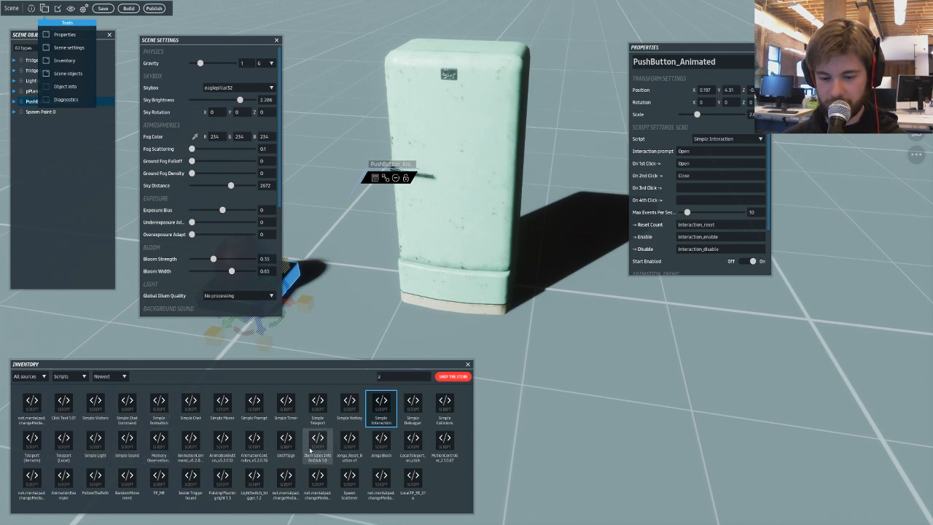
key(BackSpace)
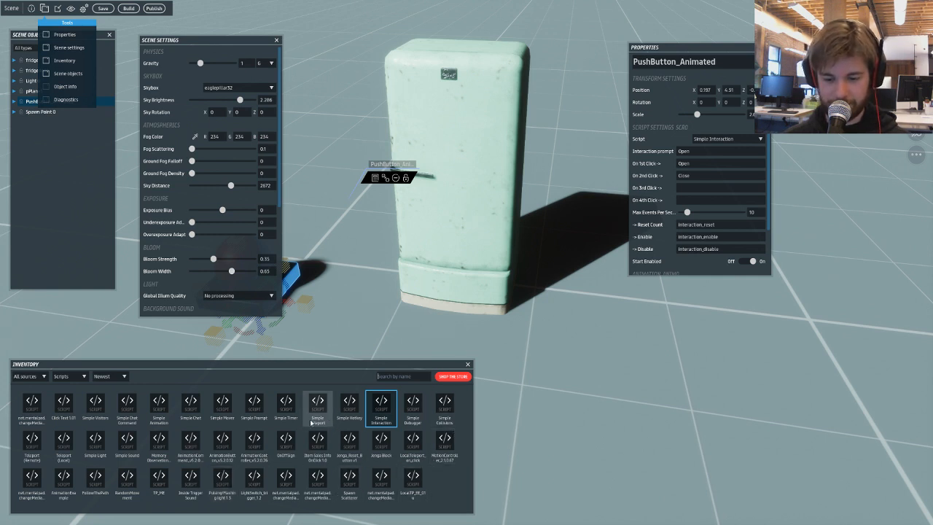
drag(237, 409, 433, 218)
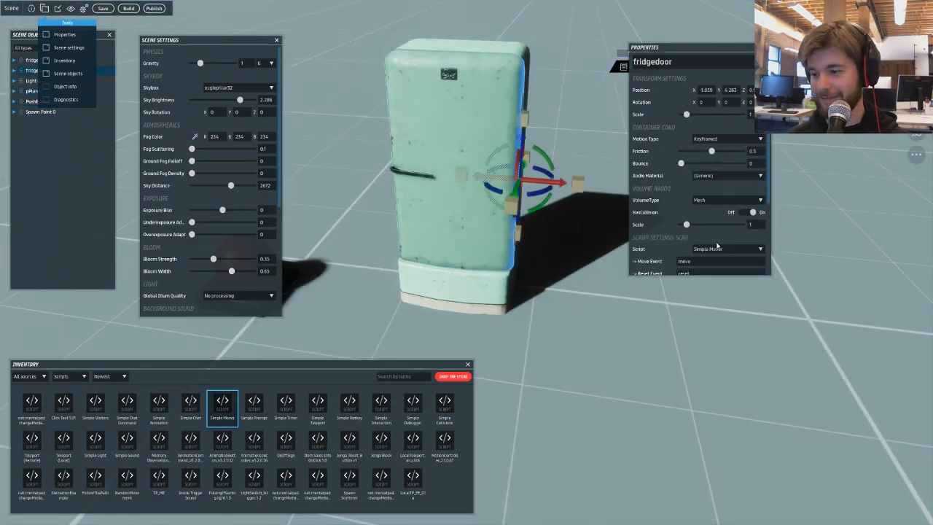
- Set the fridge door's Simple Mover move event to "Open" and its reset event to "Close"
scroll(717, 247, down, 2)
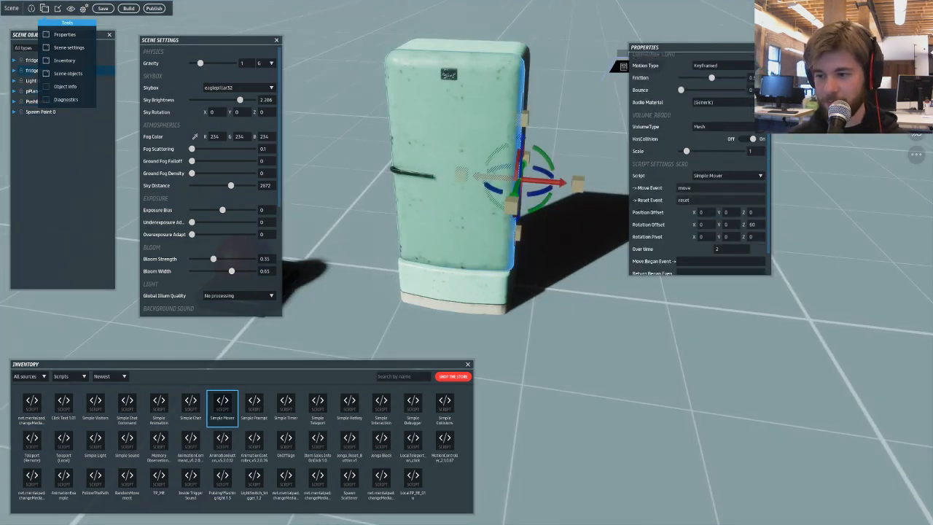
right_drag(583, 217, 623, 195)
double_click(685, 188)
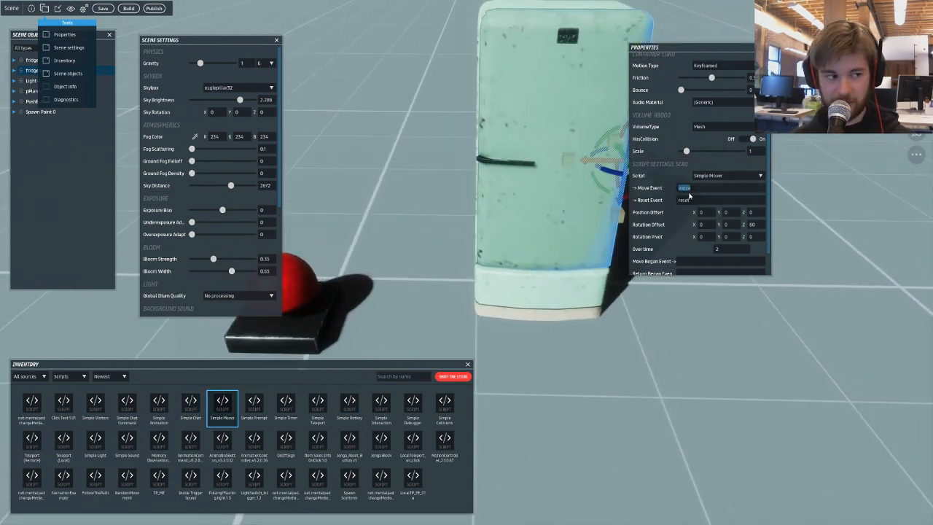
text(Open)
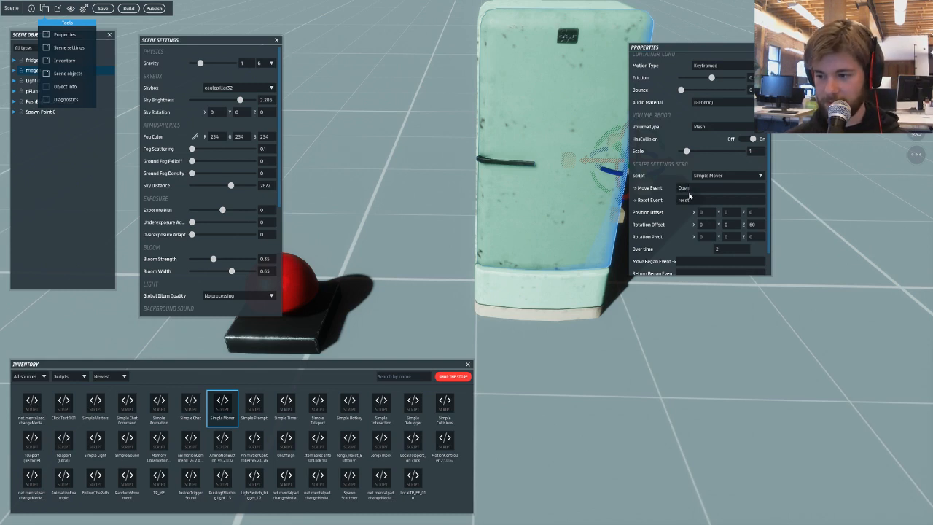
text(Close)
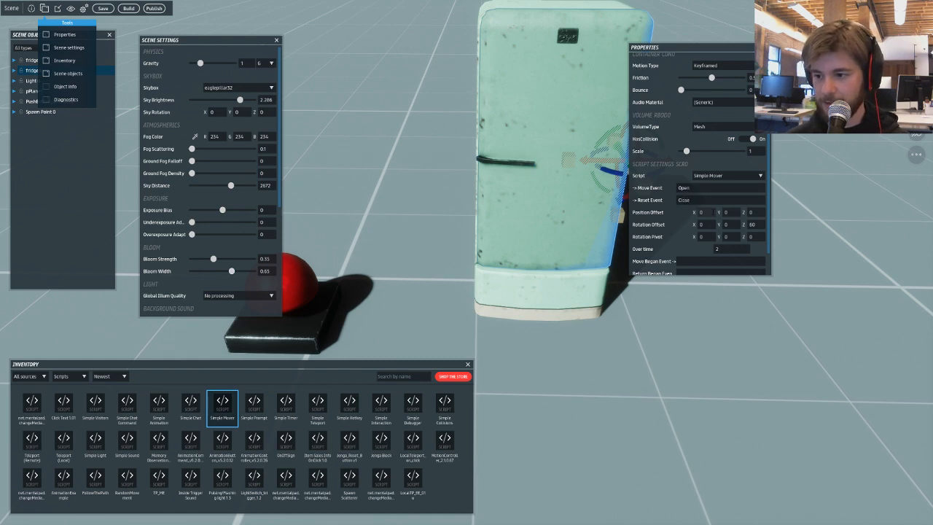
- Rotate the fridge door about Z around its hinge until it stands wide open
right_drag(559, 284, 477, 260)
key(a)
key(d)
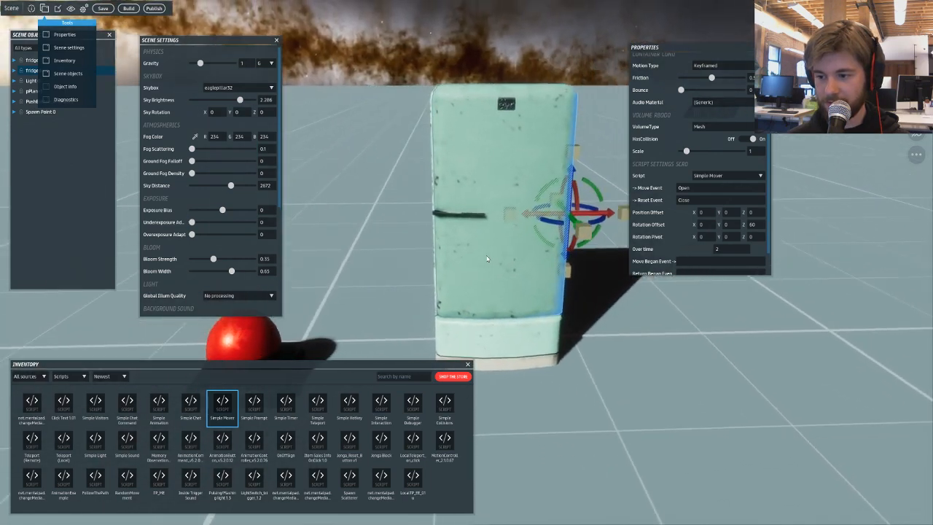
scroll(688, 230, down, 2)
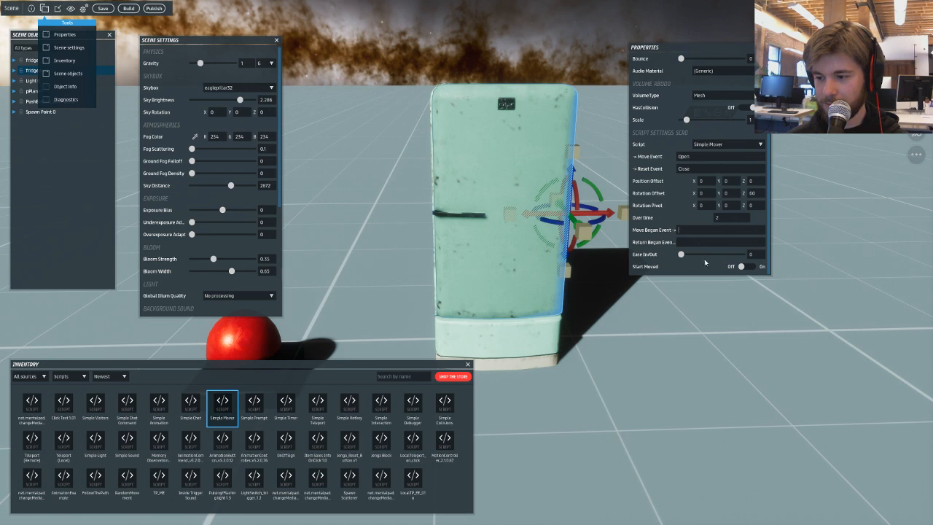
key(w)
right_drag(620, 262, 692, 256)
key(s)
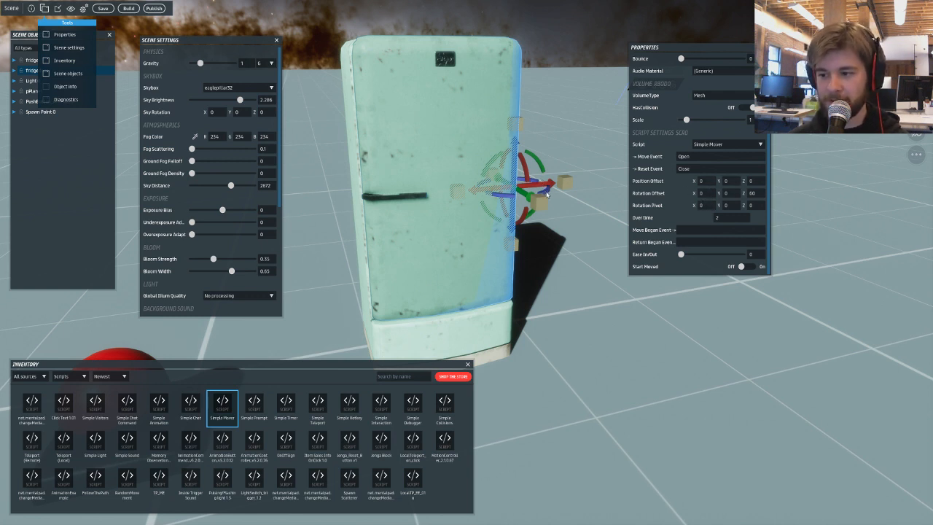
drag(546, 193, 594, 180)
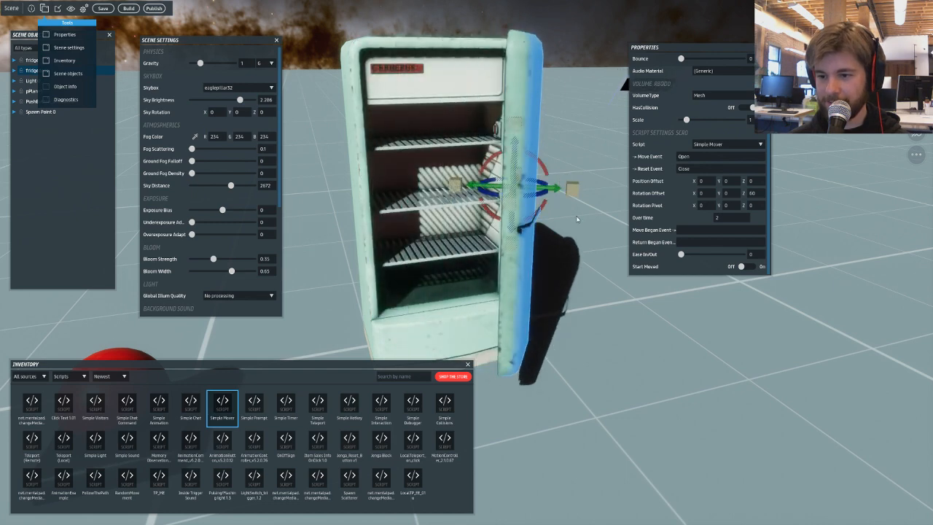
mouse_move(541, 200)
right_down()
mouse_move(575, 207)
mouse_move(552, 188)
right_up()
right_drag(492, 165, 450, 158)
drag(382, 136, 407, 141)
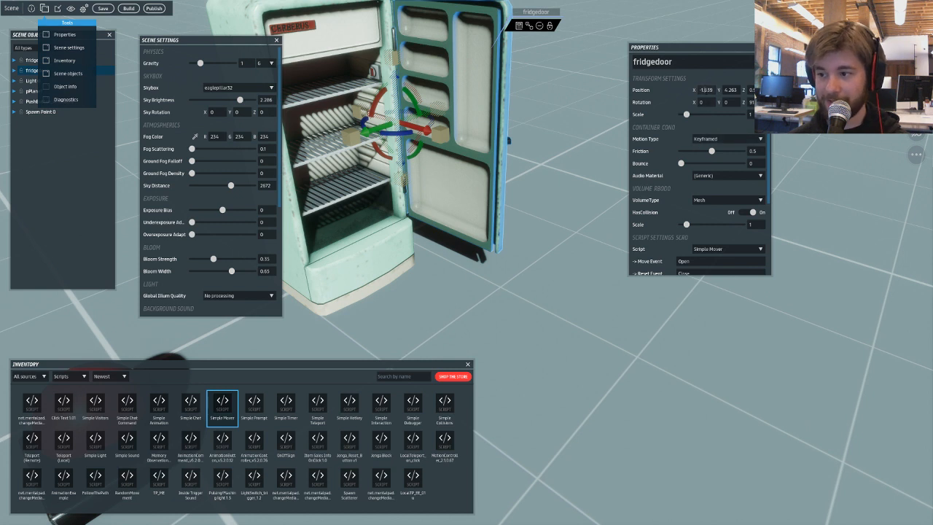
- Copy the fridge door's X position, -1.839, into the Simple Mover X position offset
click(706, 91)
scroll(683, 145, down, 3)
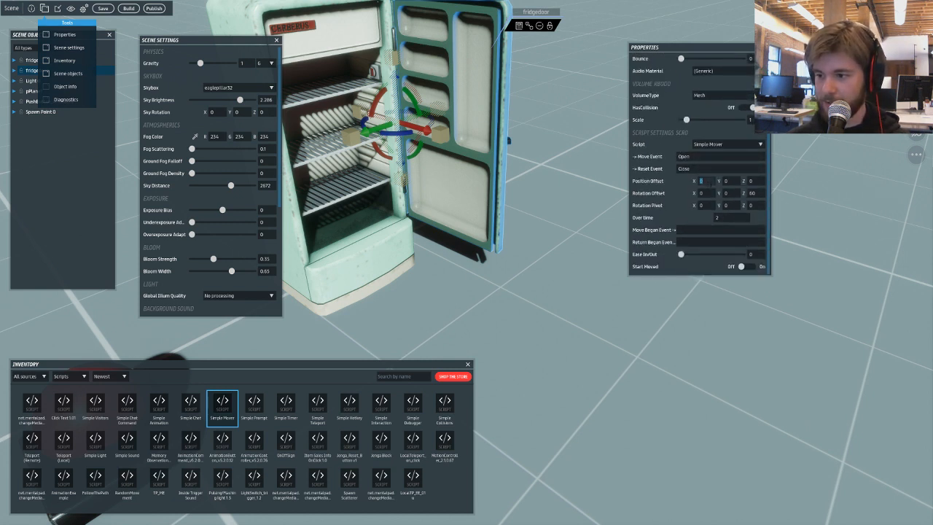
scroll(703, 176, up, 3)
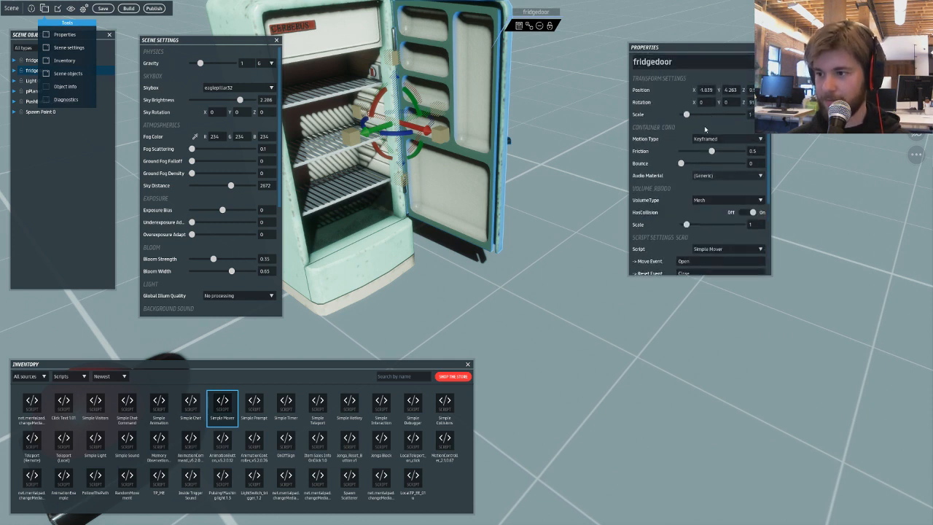
double_click(706, 90)
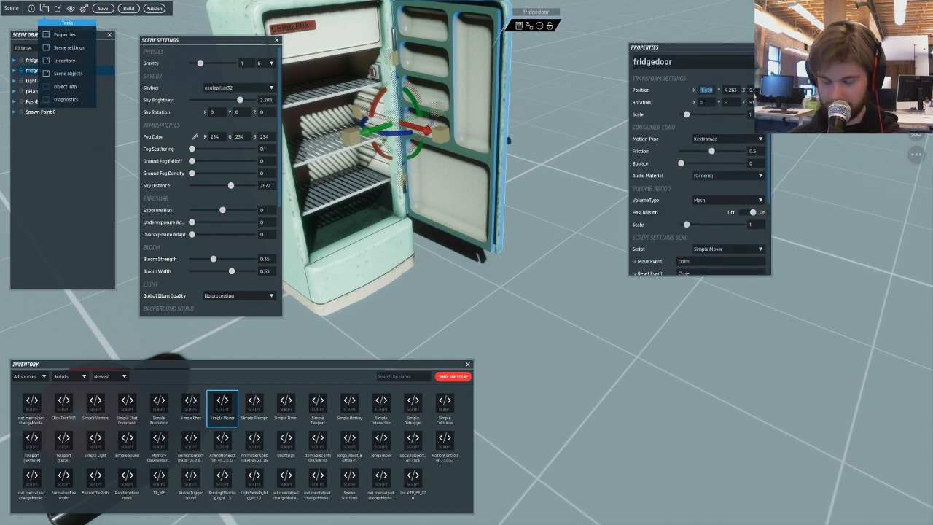
scroll(755, 94, down, 3)
click(706, 182)
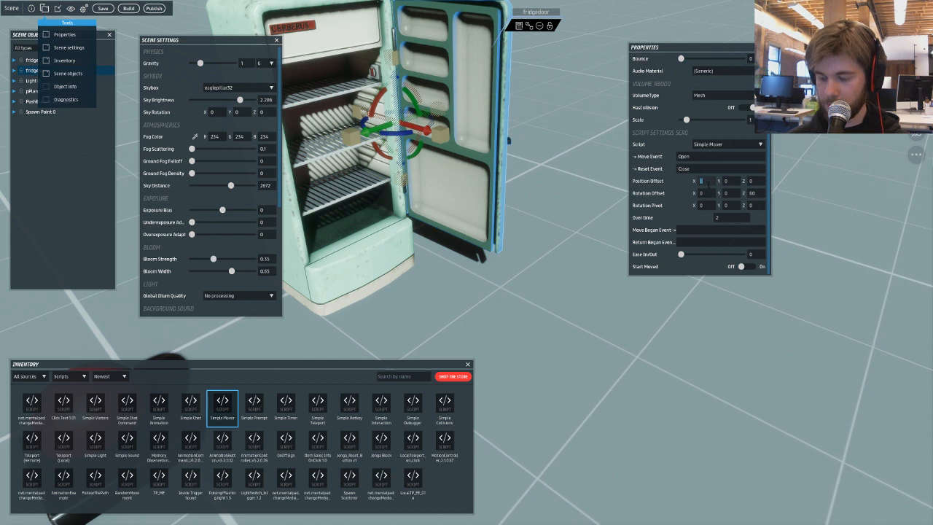
scroll(755, 94, up, 3)
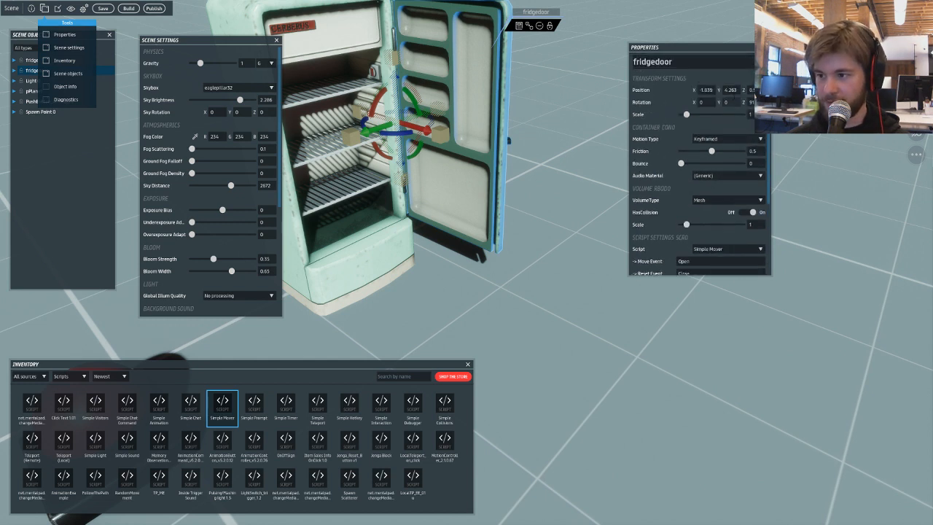
- Copy the door's remaining position values into the Simple Mover position offset, Y 4.263 and Z 0.979
double_click(735, 90)
scroll(734, 99, down, 3)
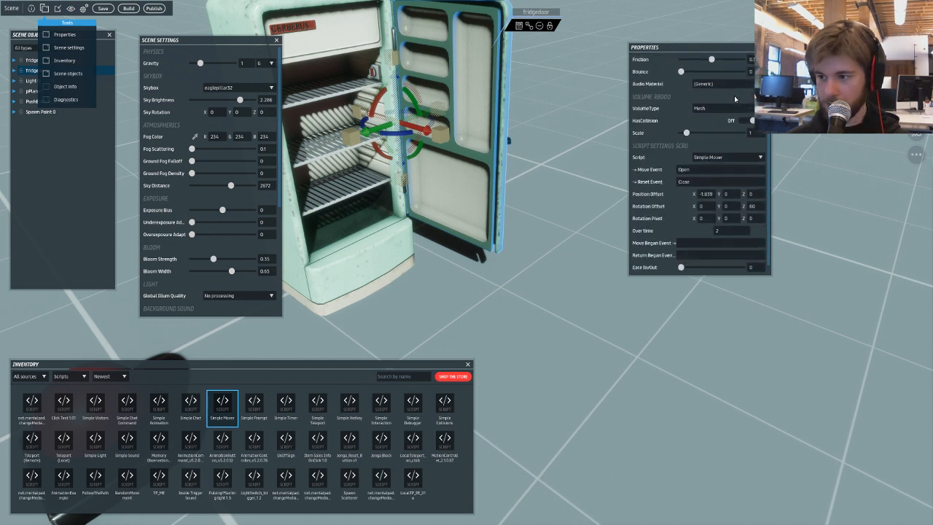
click(726, 193)
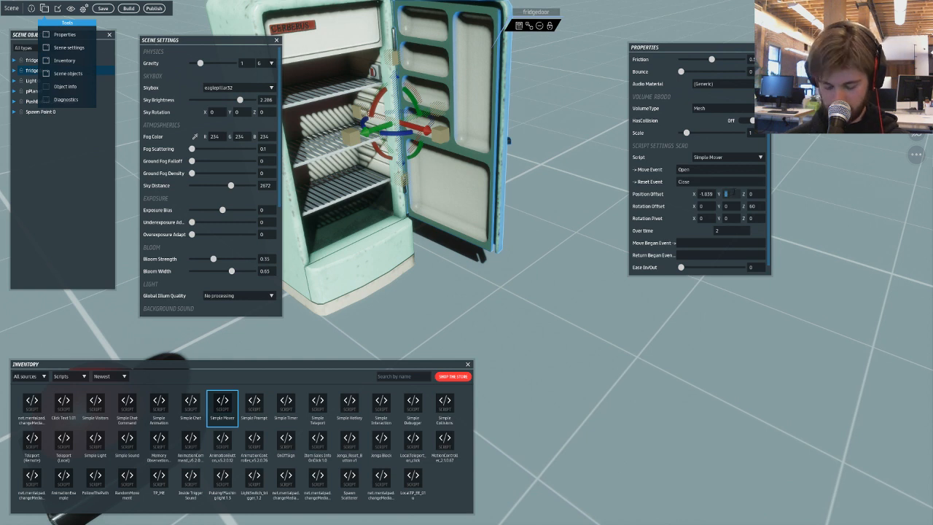
scroll(734, 191, up, 3)
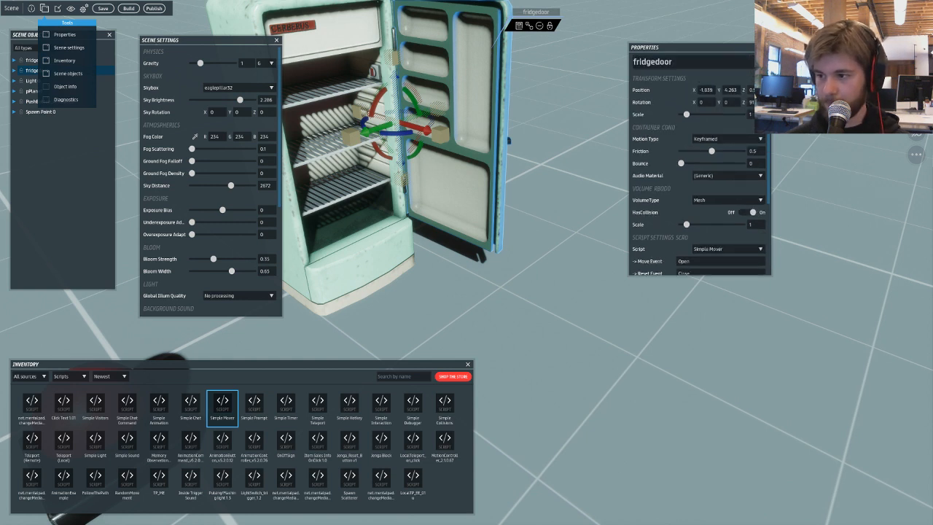
click(752, 90)
scroll(752, 90, down, 3)
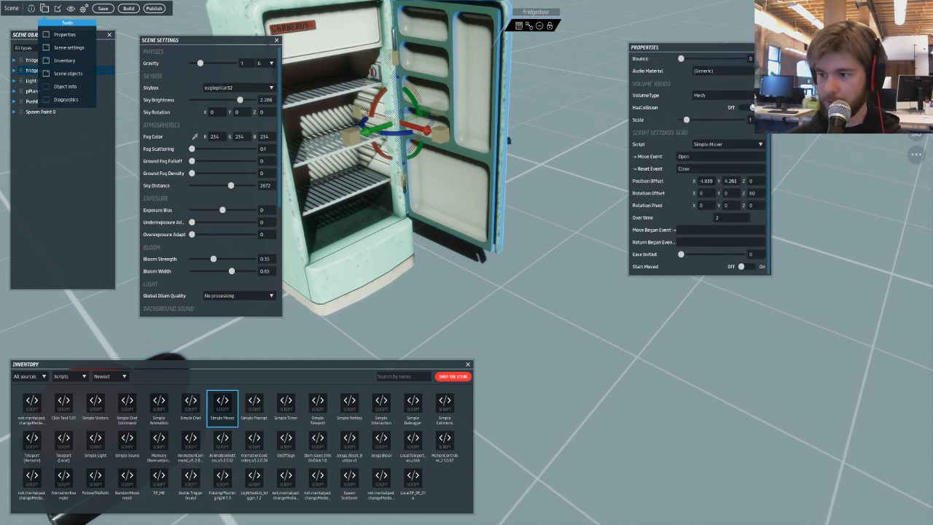
click(752, 181)
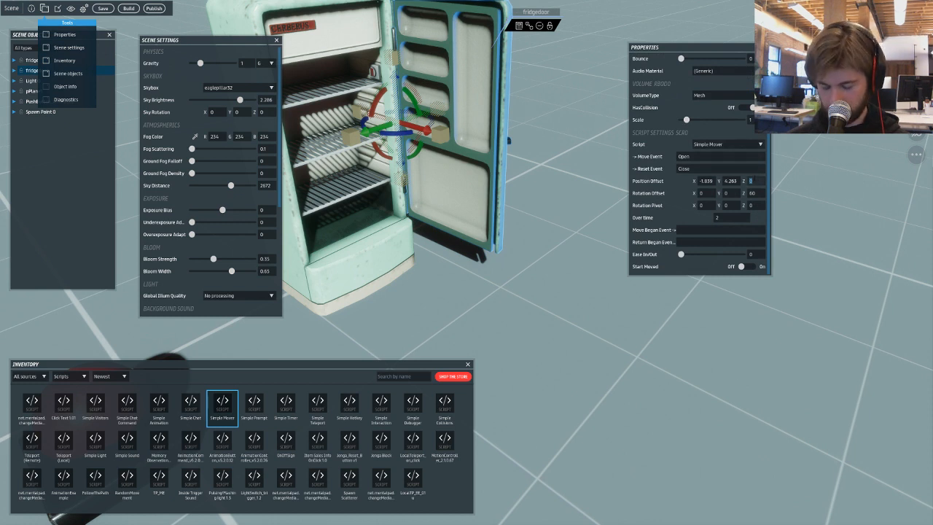
- Copy the fridge door's Z rotation, 91.395, into the Simple Mover Z rotation offset
scroll(754, 95, up, 3)
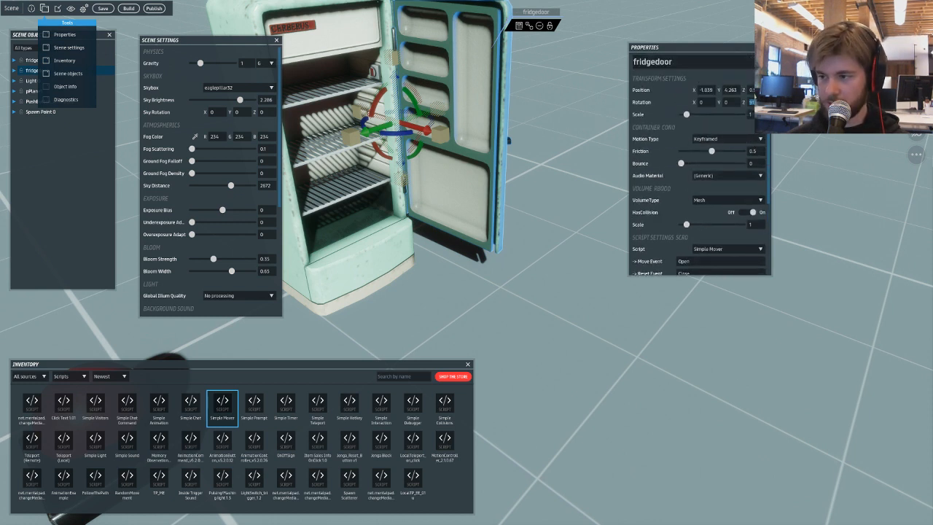
scroll(752, 102, down, 3)
click(752, 193)
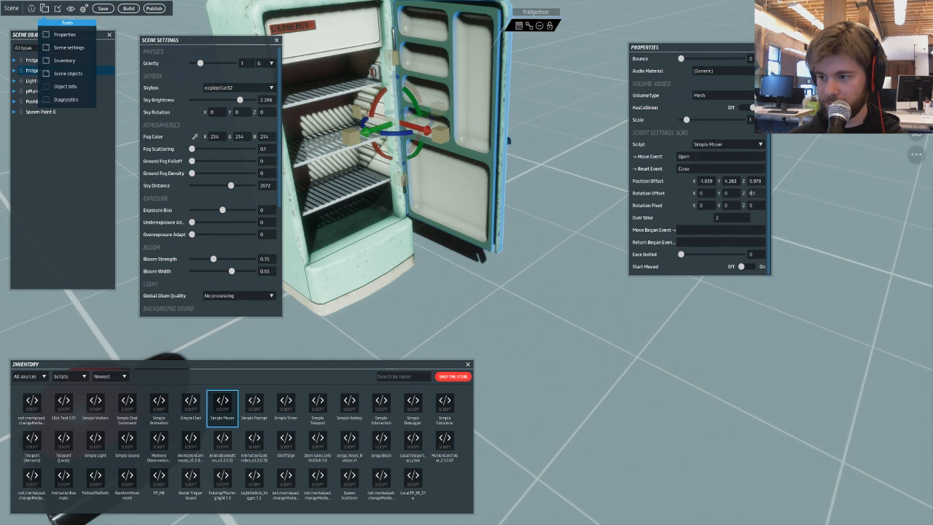
text(51.395)
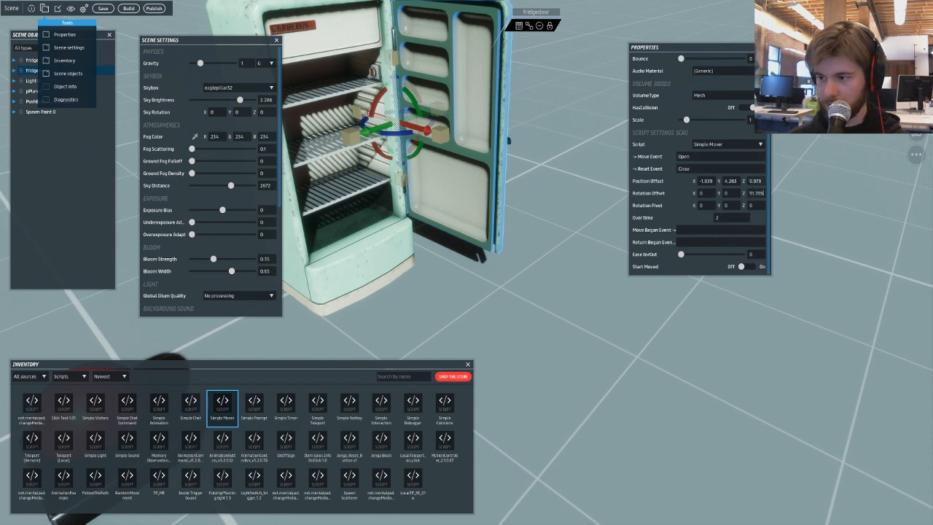
- Reset the Simple Mover position offset to 0 on X, Y and Z, and set the Z rotation offset to 90
click(752, 180)
text(0)
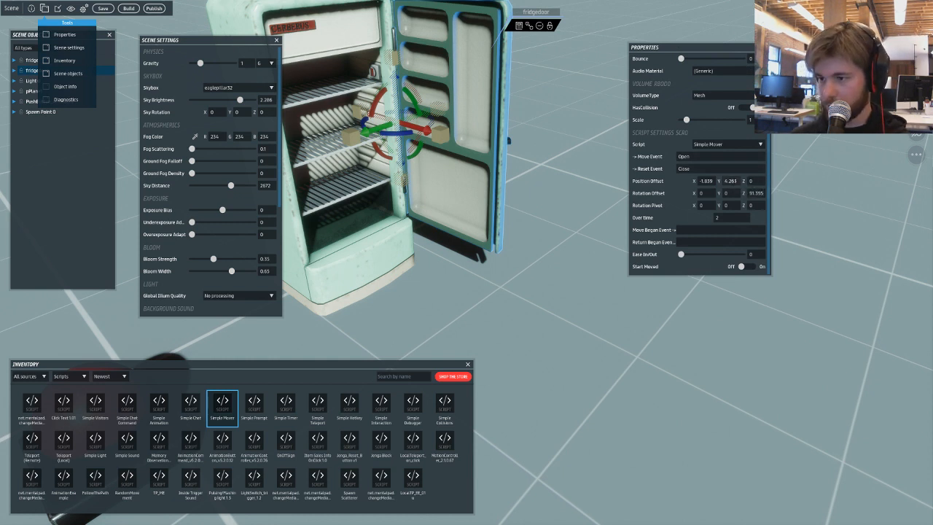
click(736, 180)
text(0)
click(702, 181)
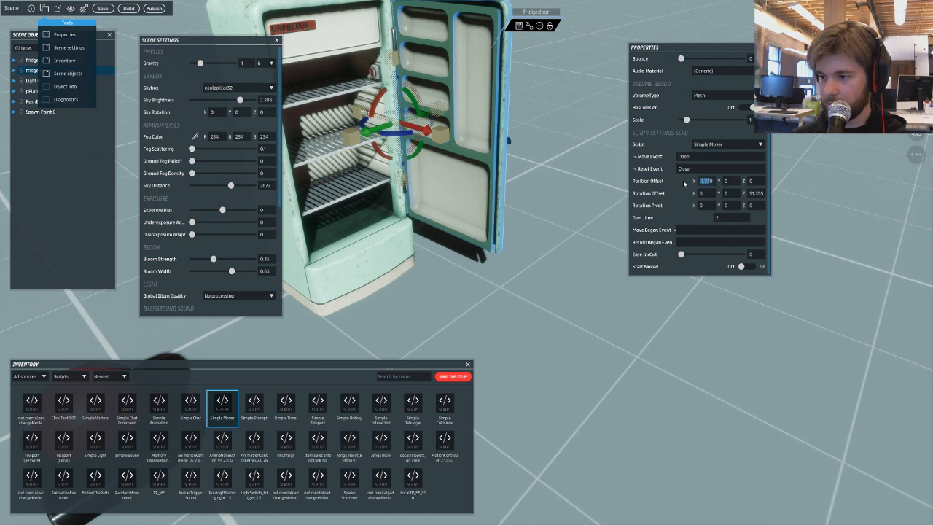
text(0)
key(BackSpace)
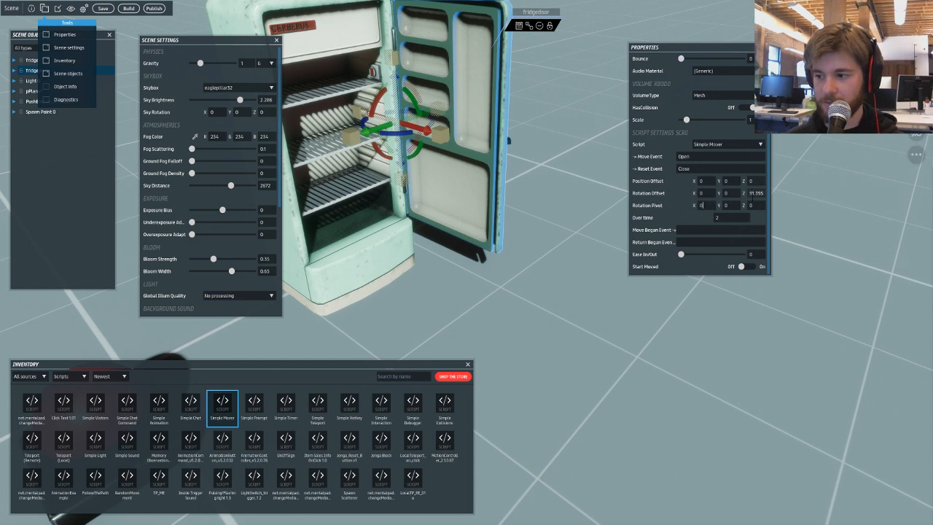
double_click(768, 193)
text(90)
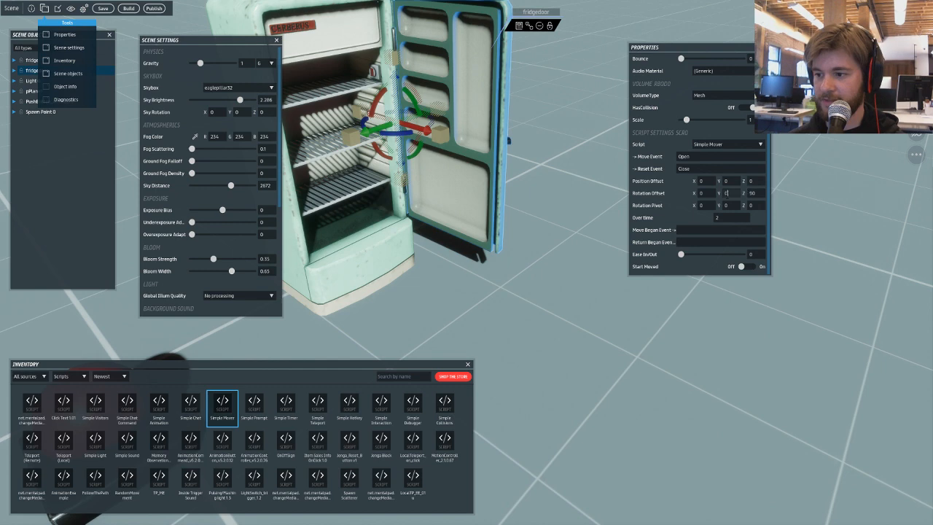
- Build the scene with its unsaved changes saved, and visit the built scene
right_drag(558, 259, 315, 175)
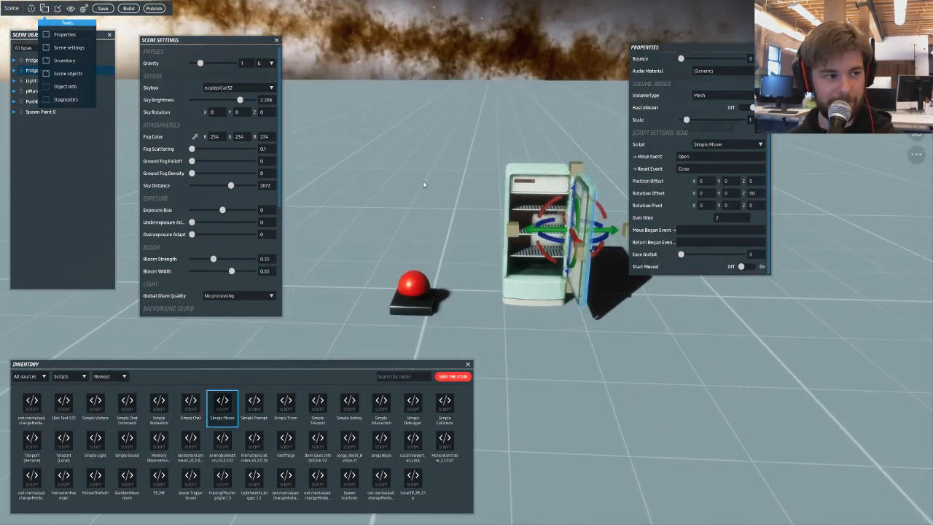
click(128, 8)
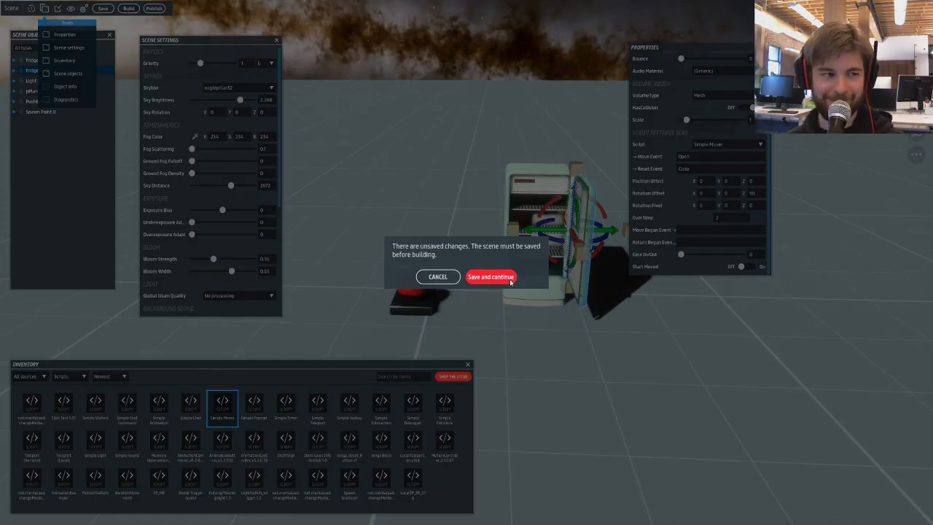
click(510, 282)
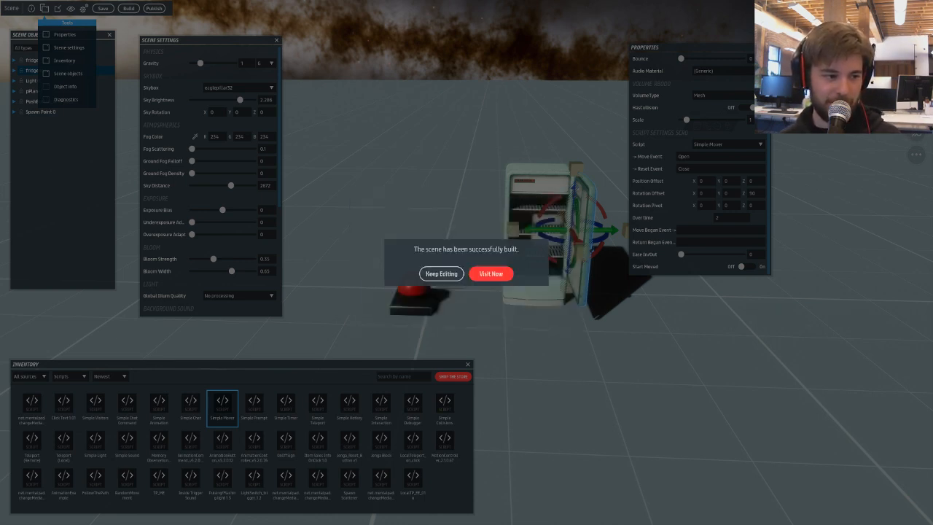
click(491, 274)
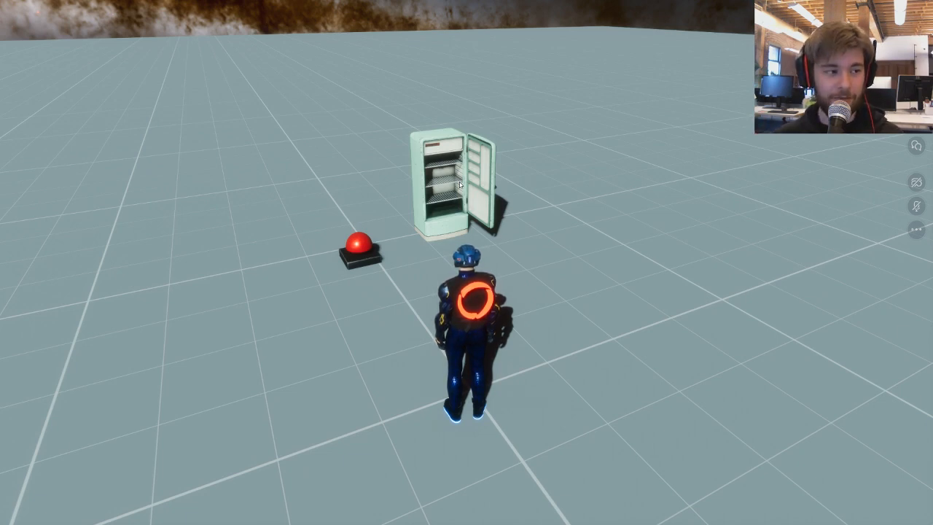
- Walk the avatar towards the red push button and trigger it to test the fridge door's movement
key(w)
key(a)
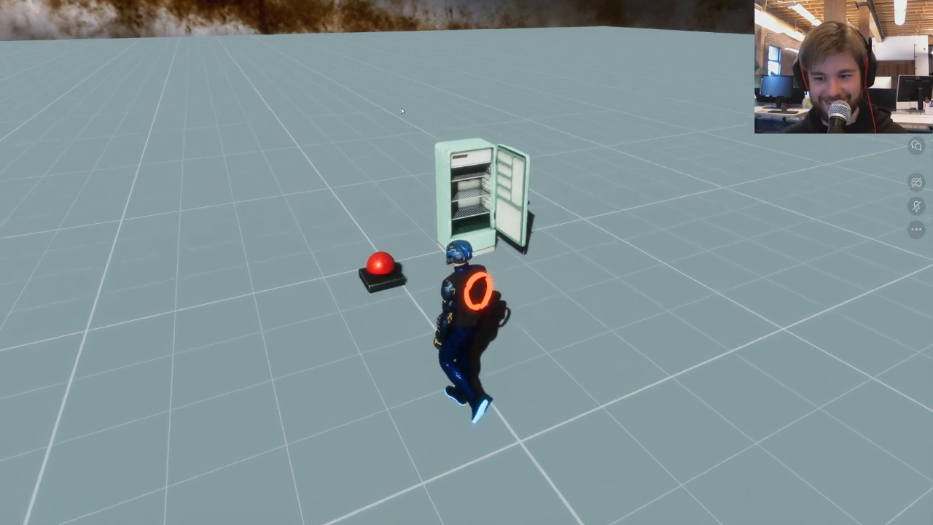
drag(404, 108, 427, 109)
click(365, 332)
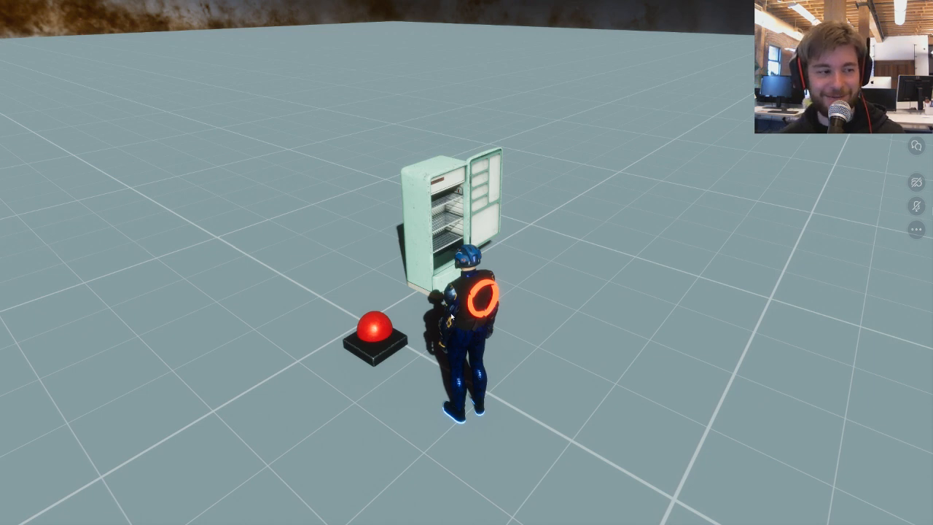
click(379, 330)
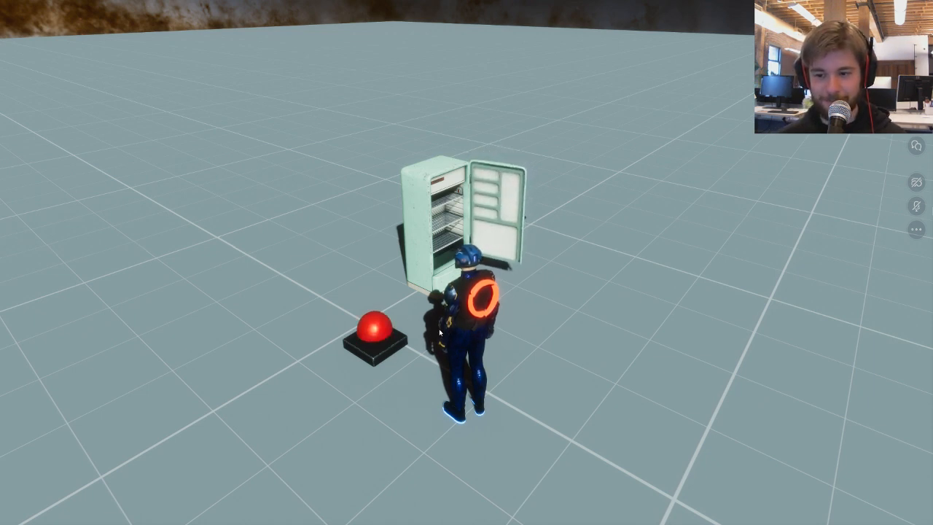
- Walk around for another view of the fridge and trigger the push button repeatedly to check the door's swing
drag(439, 332, 345, 299)
key(w)
key(d)
drag(400, 286, 299, 283)
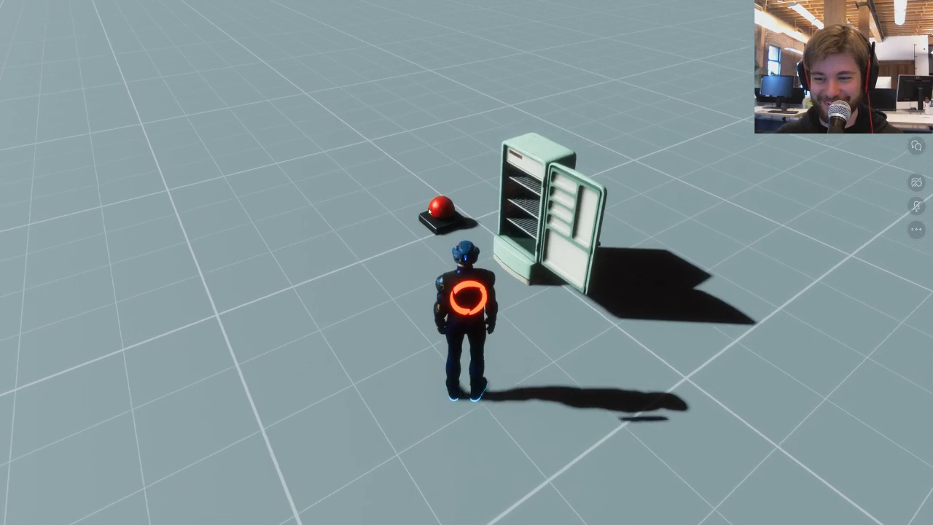
click(447, 210)
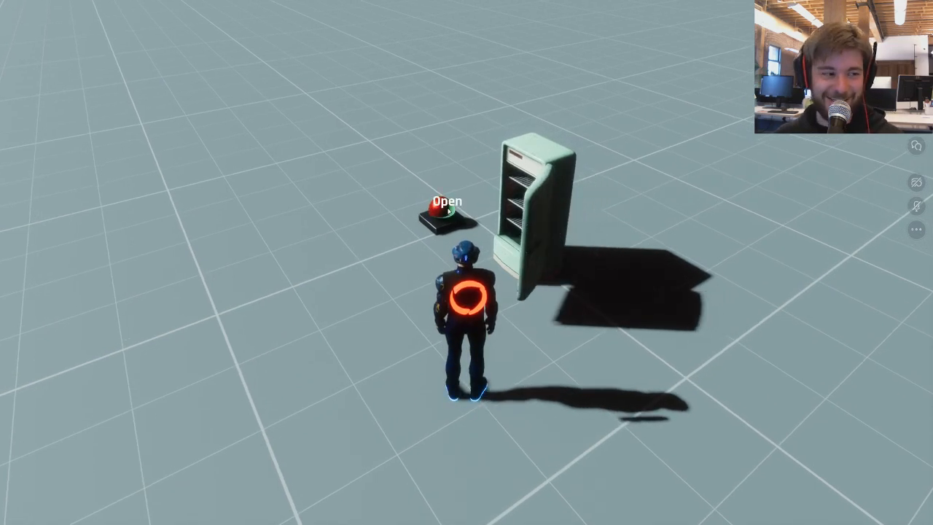
click(447, 210)
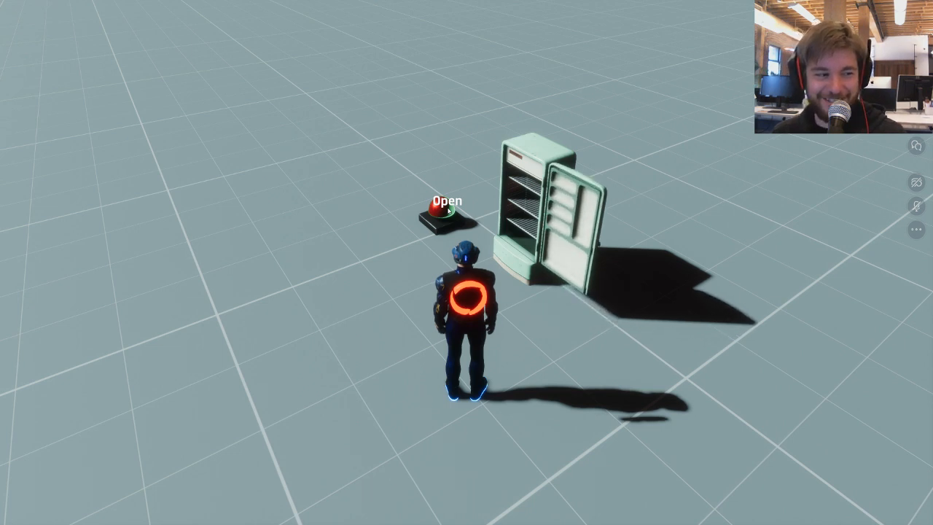
click(448, 210)
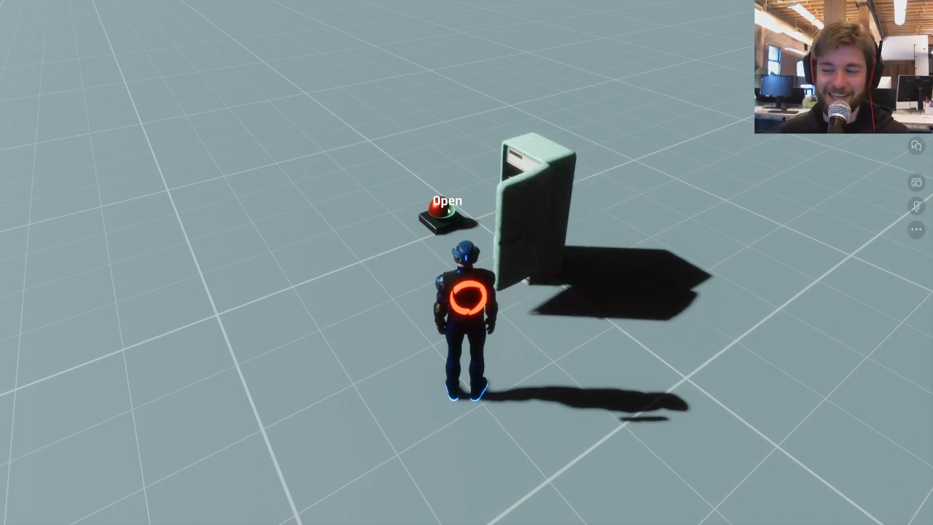
click(447, 210)
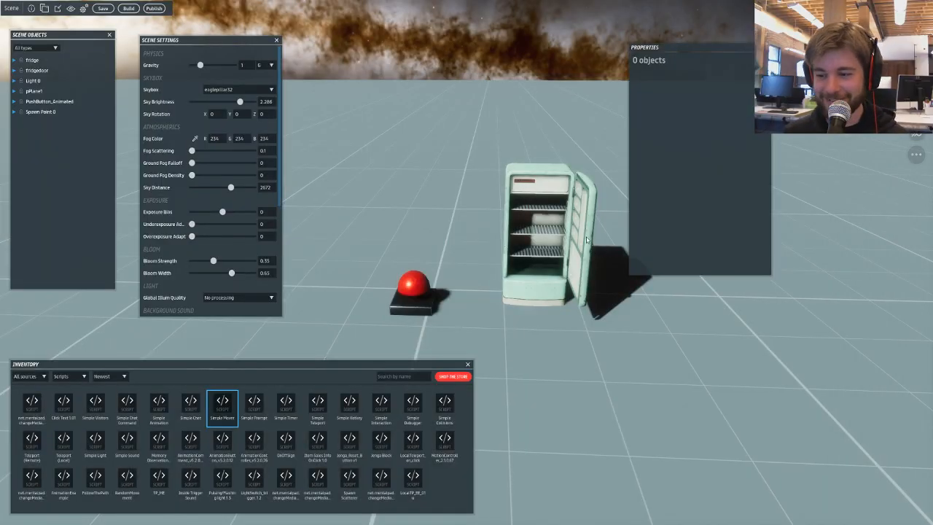
- Rotate the fridge door back to its closed position in the editor and set the push button's interaction prompt to "Snaaacks!"
click(587, 241)
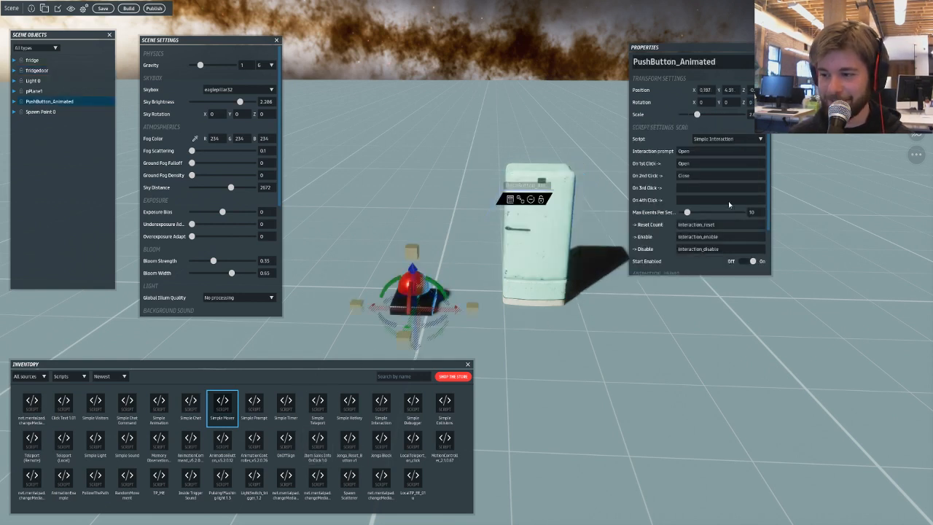
drag(692, 154, 674, 161)
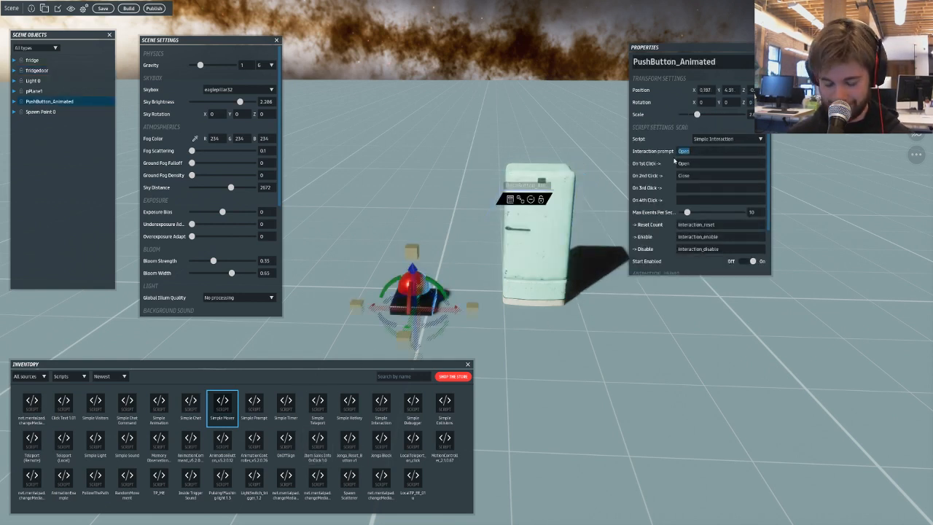
text(Snaaacks!)
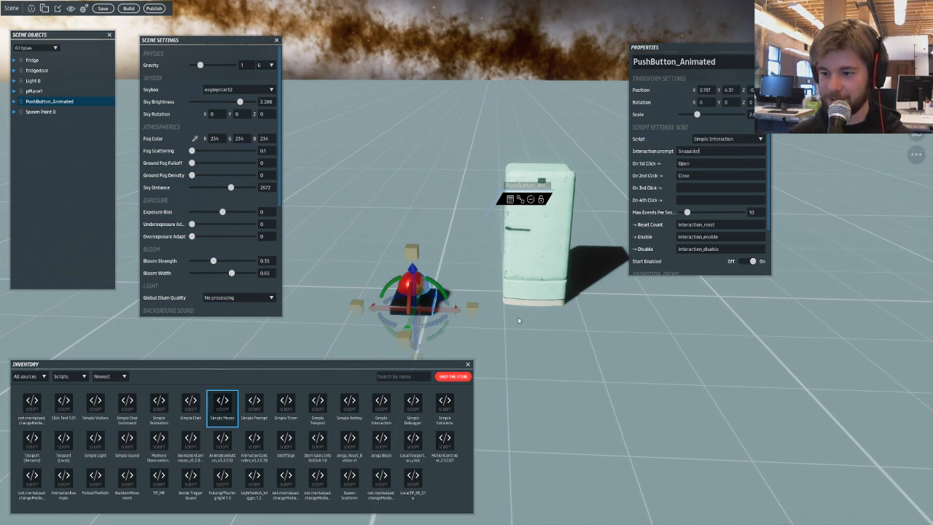
click(548, 337)
- Rotate the fridge door open about Z so that the shelves inside are accessible
click(550, 238)
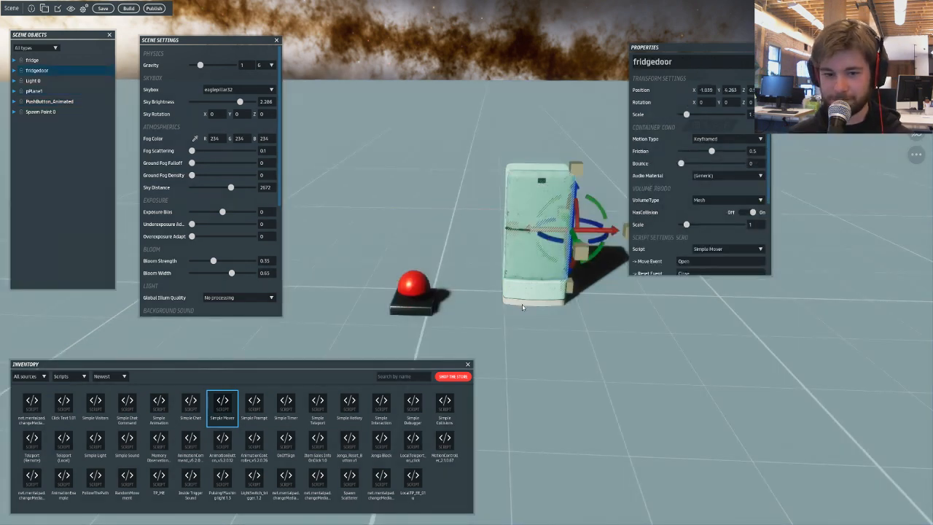
right_drag(521, 303, 538, 304)
key(w)
drag(466, 228, 516, 227)
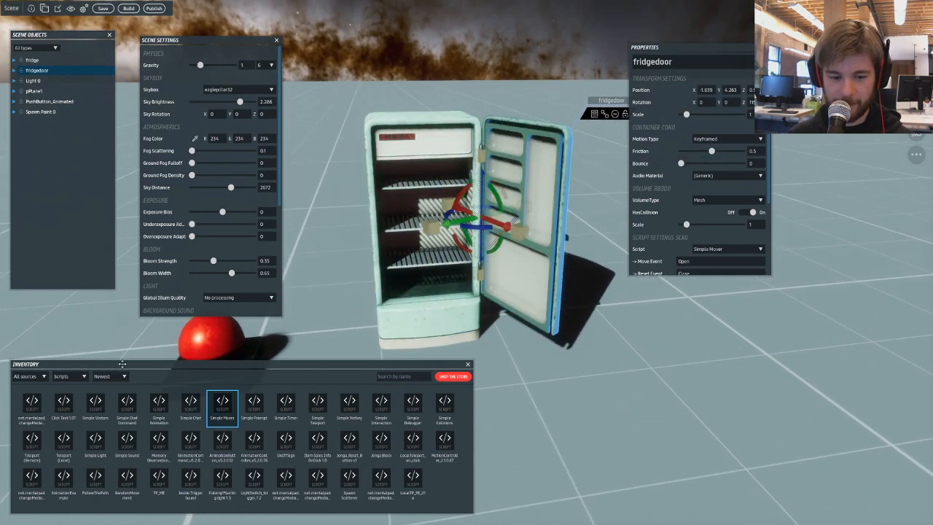
- Filter the inventory to objects and search it for "can"
click(69, 376)
click(62, 418)
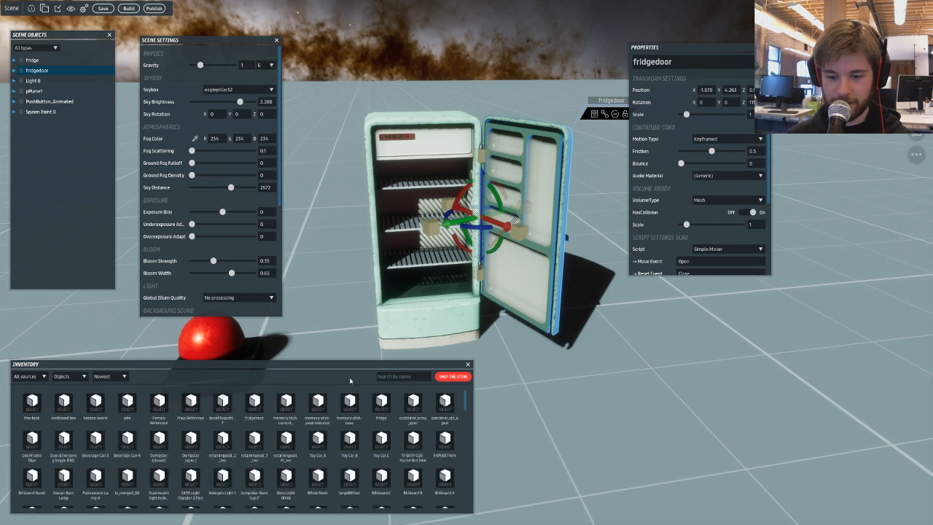
text(bo)
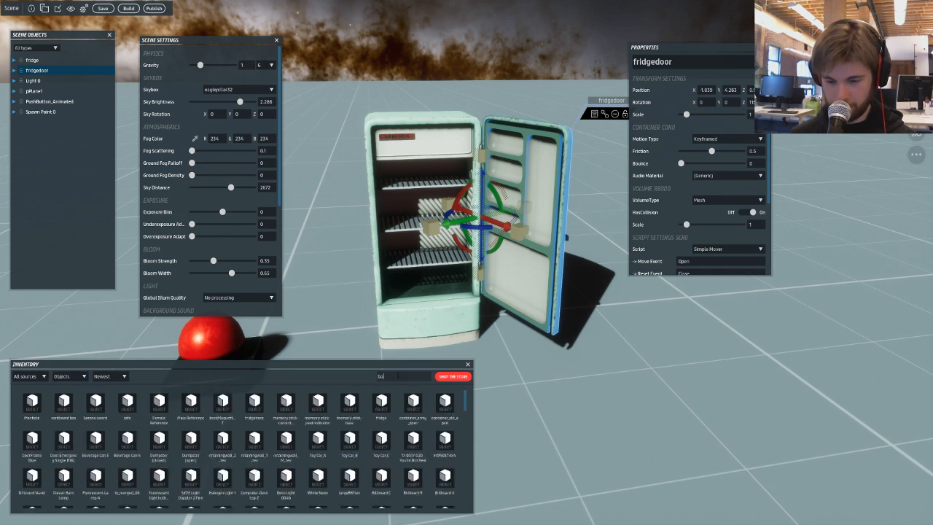
text(tt)
key(BackSpace)
key(BackSpace)
key(BackSpace)
key(BackSpace)
text(can)
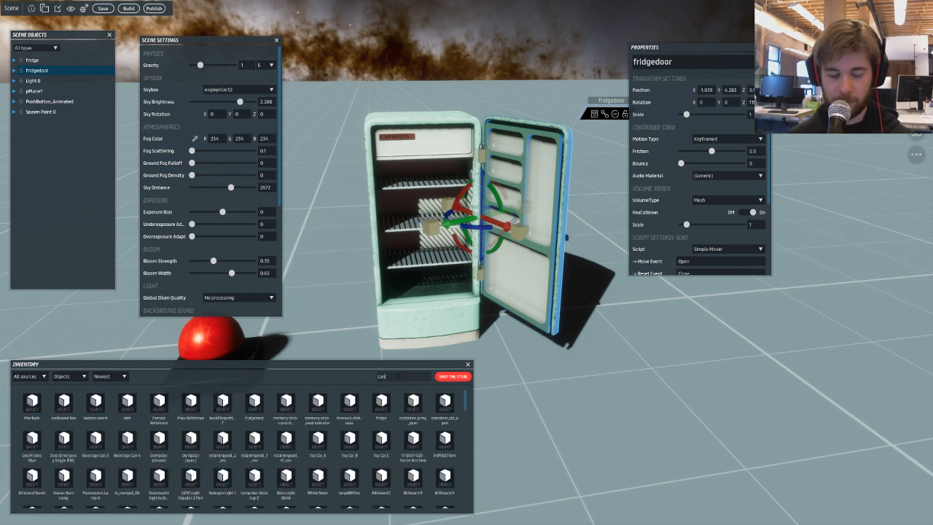
mouse_move(408, 353)
right_down()
mouse_move(410, 370)
mouse_move(409, 353)
right_up()
key(w)
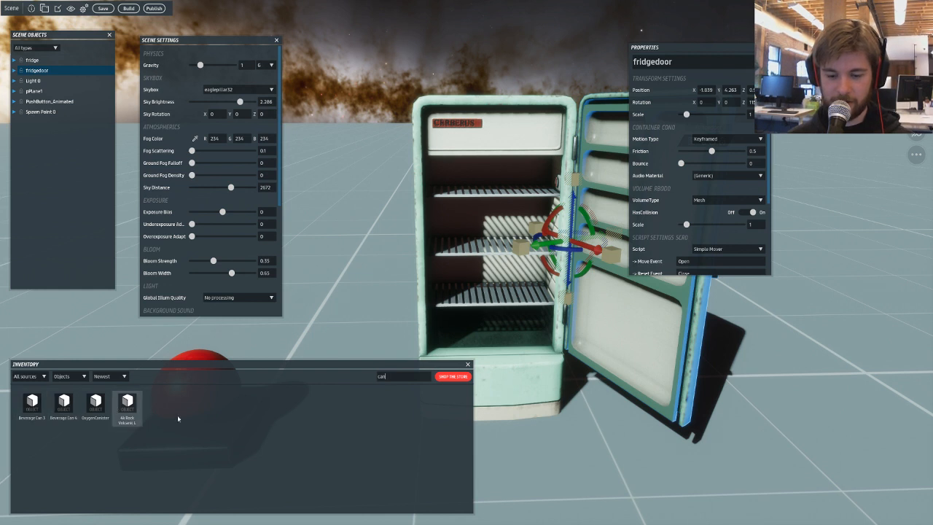
- Search the inventory objects for "cola"
key(BackSpace)
key(BackSpace)
text(ola)
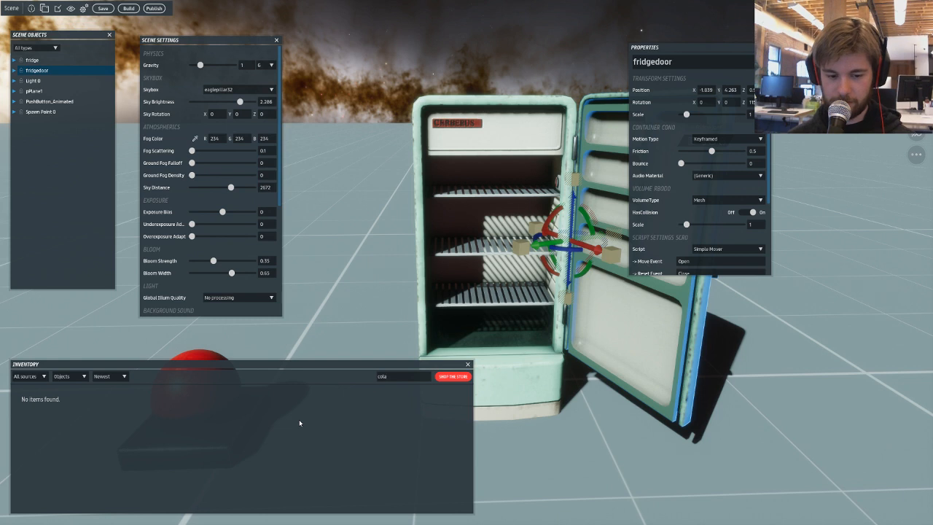
- Search the inventory for "syn" and place the Syn Soda object on a middle shelf inside the fridge
key(BackSpace)
key(BackSpace)
key(BackSpace)
key(BackSpace)
text(syn)
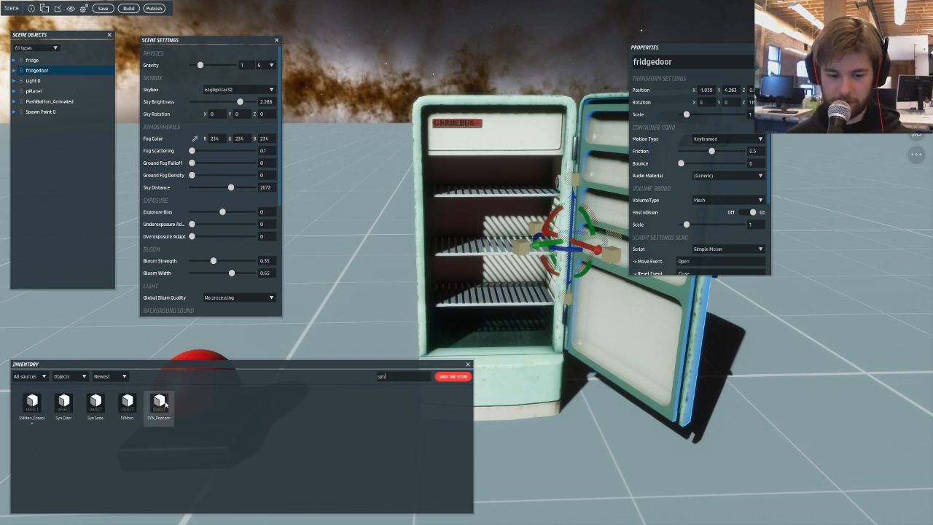
drag(96, 402, 512, 274)
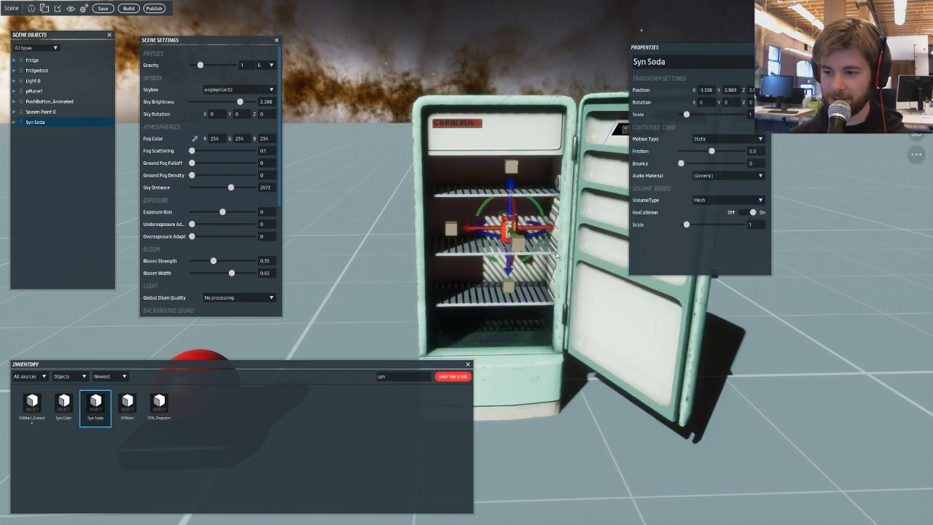
- Set the Syn Soda's motion type to Dynamic and scale the can up slightly
click(707, 138)
click(701, 155)
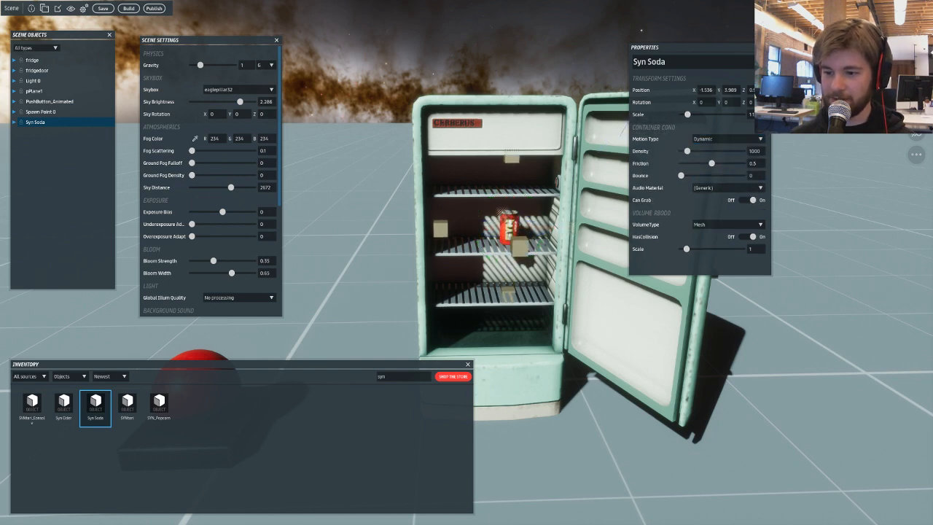
click(562, 487)
- Reset the fridge door's Z rotation so the door is closed over the soda can
scroll(340, 249, down, 5)
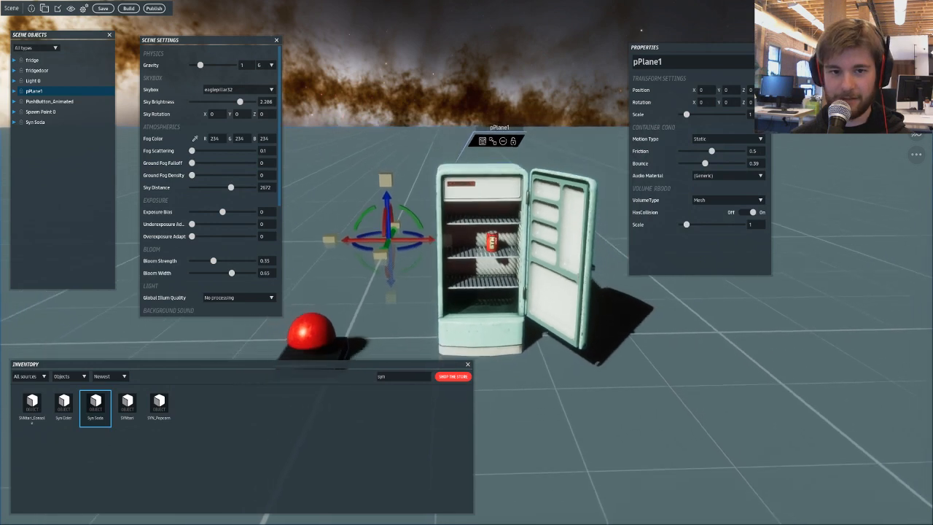
click(554, 209)
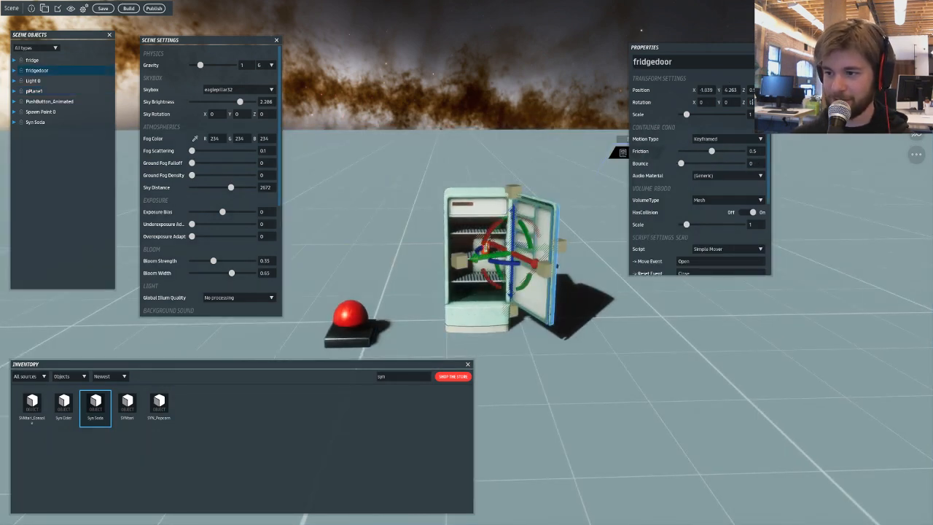
key(Return)
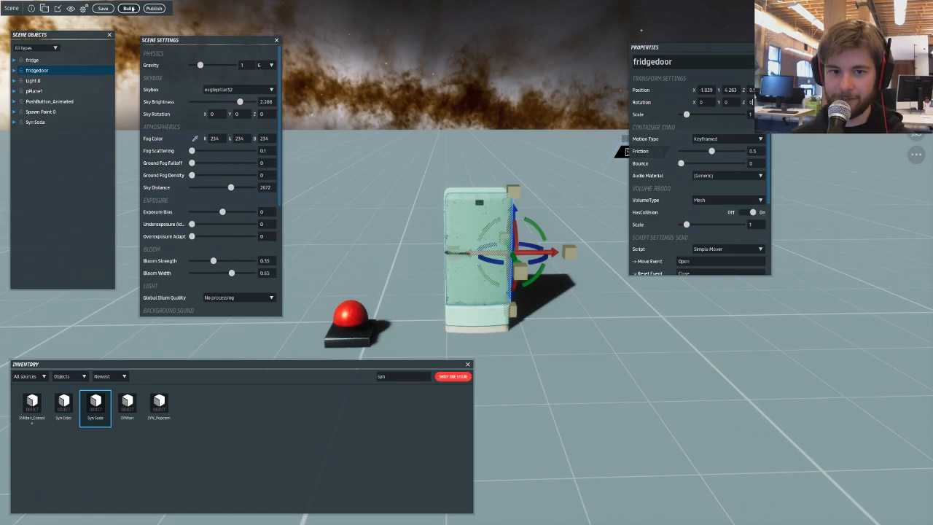
- Build the scene and visit the built version
click(128, 8)
click(506, 281)
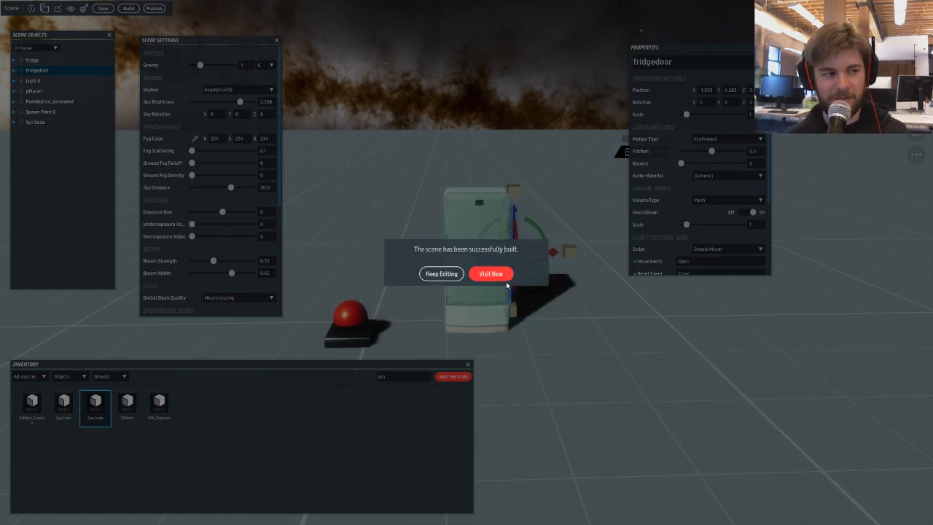
click(507, 277)
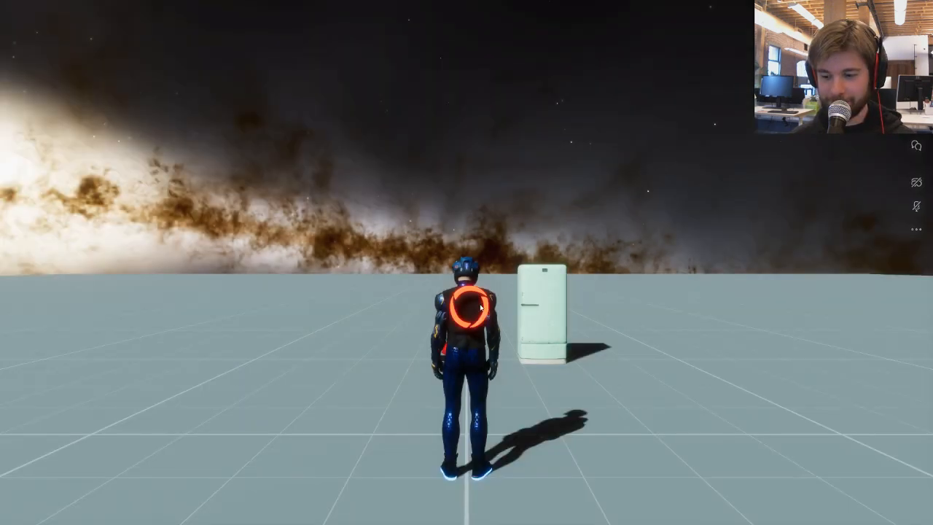
- Walk the avatar to the red push button, trigger it to open the fridge door, and approach the fridge
key(w)
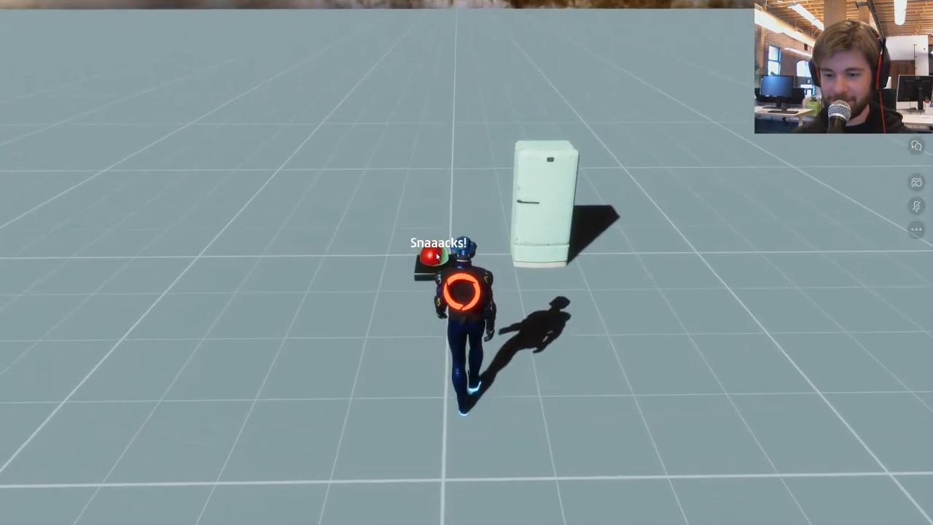
click(436, 257)
drag(436, 257, 558, 293)
key(w)
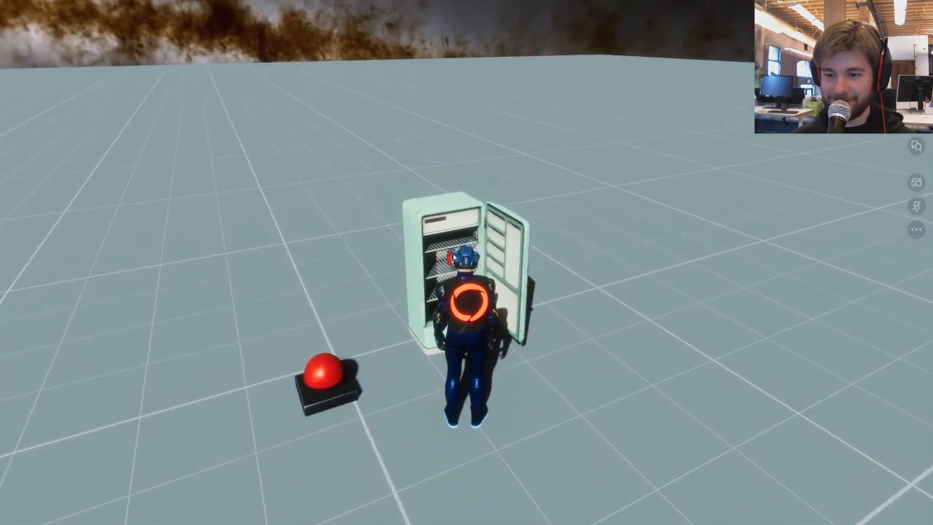
- Grab the soda can from the fridge shelf and pull it out onto the floor
click(455, 256)
drag(454, 258, 426, 282)
scroll(427, 280, up, 2)
key(w)
key(a)
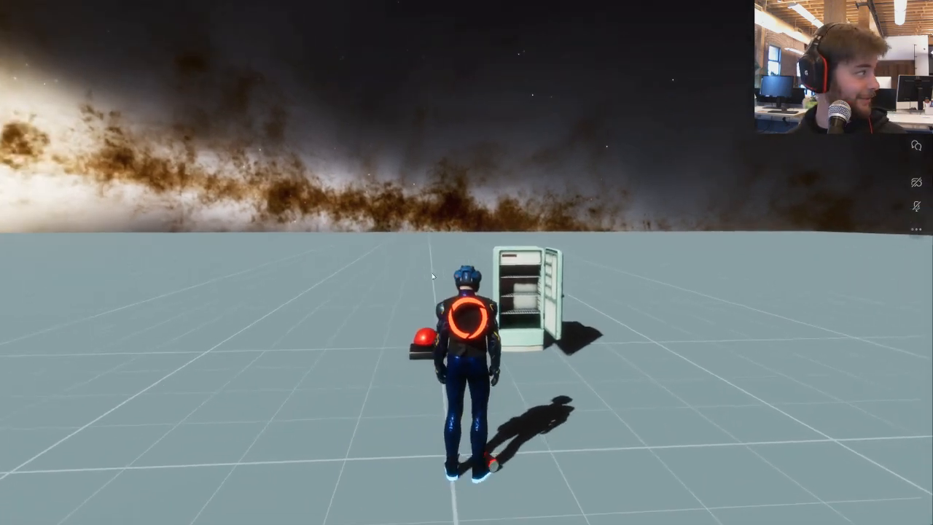
- Walk the avatar back toward the fridge and trigger the push button repeatedly to test the door's movement
mouse_move(427, 277)
mouse_down()
mouse_move(510, 283)
mouse_move(421, 280)
mouse_up()
key(a)
key(w)
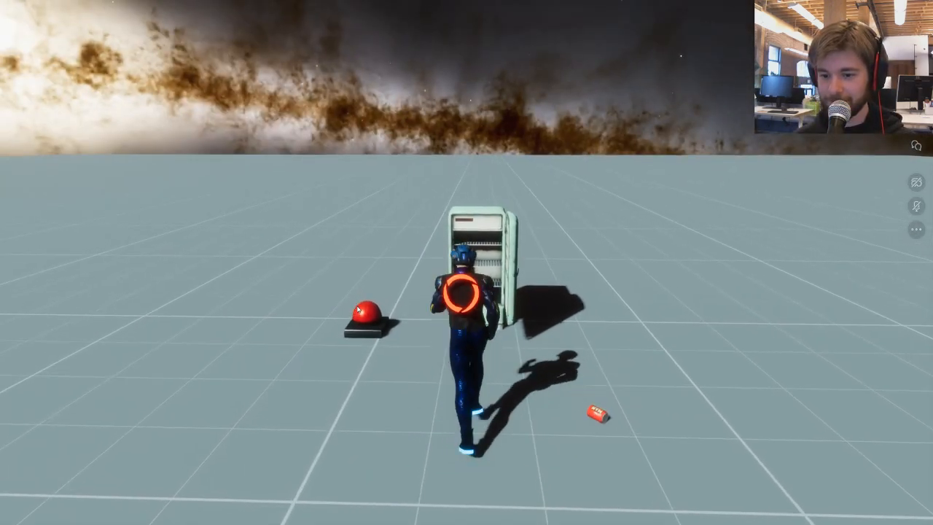
mouse_move(362, 338)
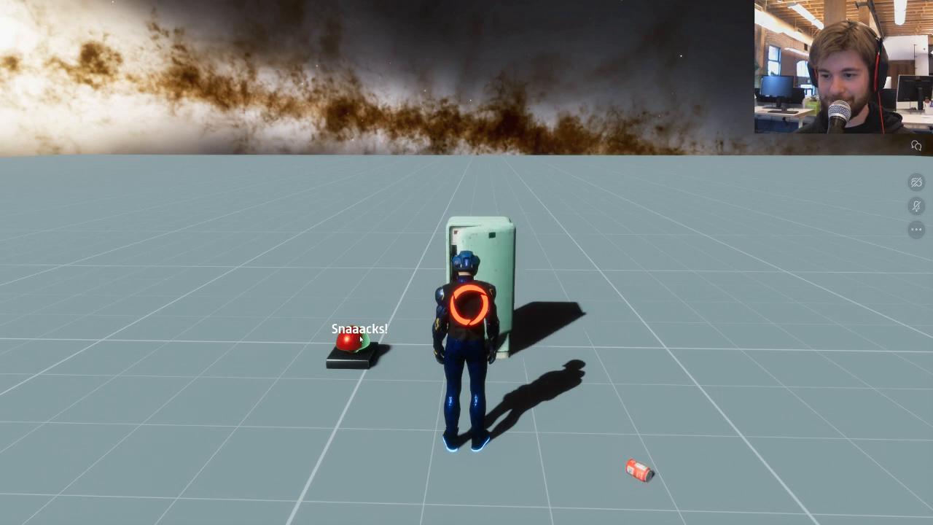
click(361, 336)
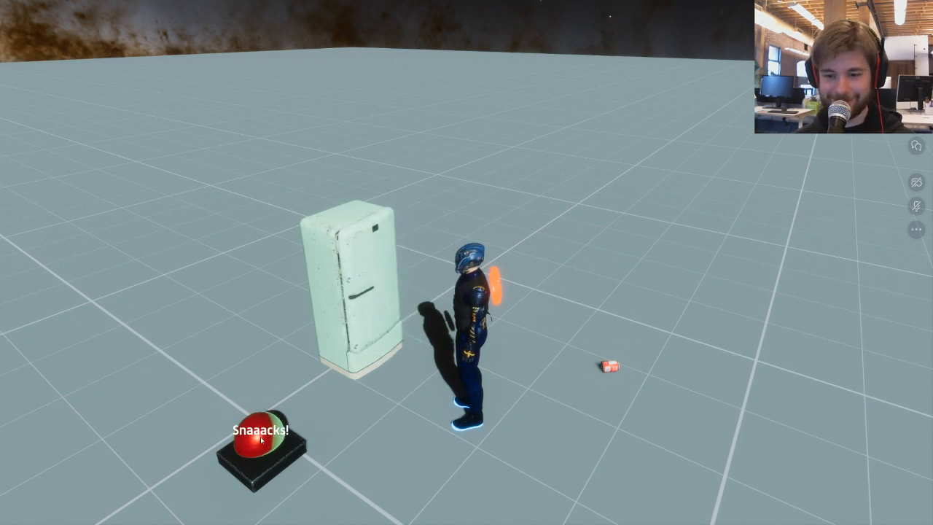
click(261, 437)
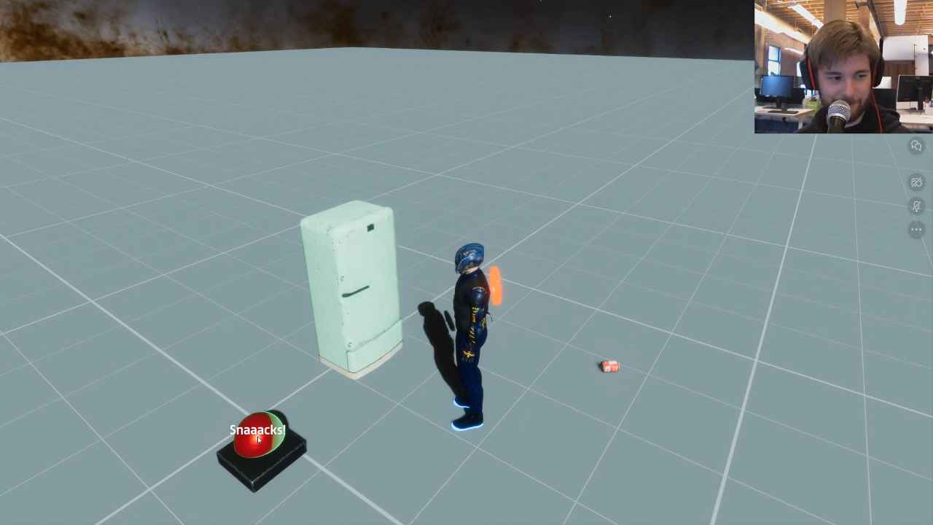
click(258, 438)
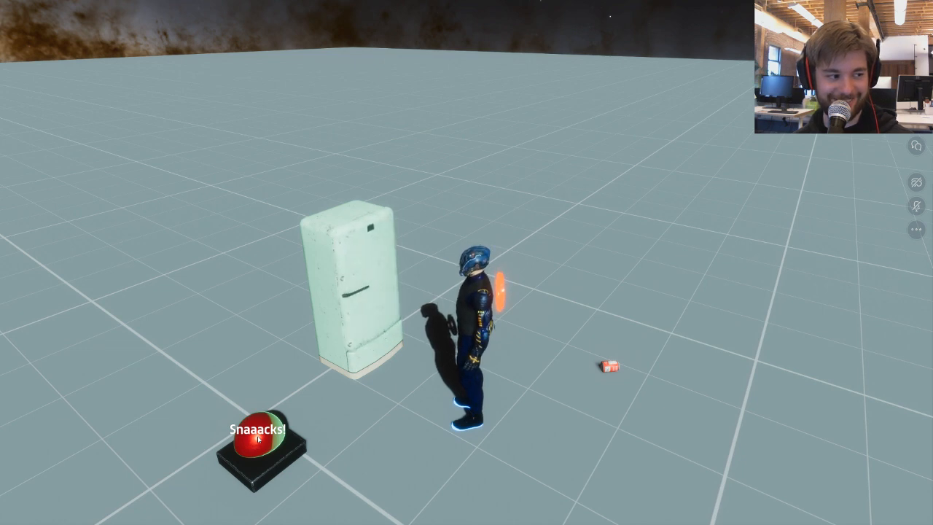
- Walk the avatar around near the soda can and return to the scene editor
key(s)
key(d)
key(w)
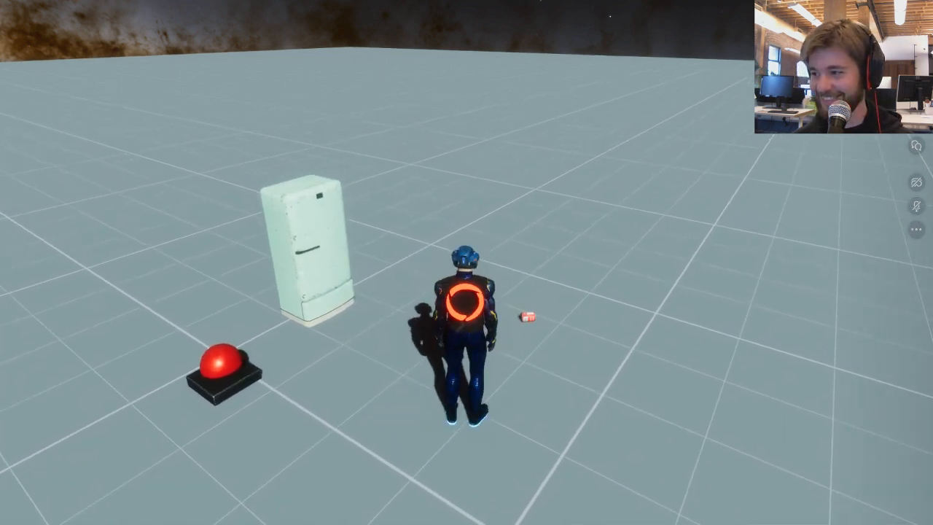
key(a)
key(w)
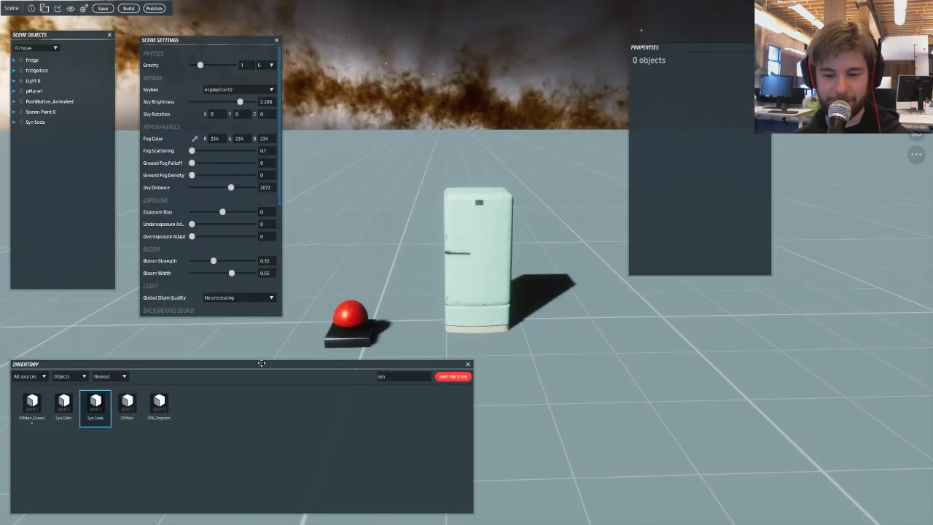
click(70, 376)
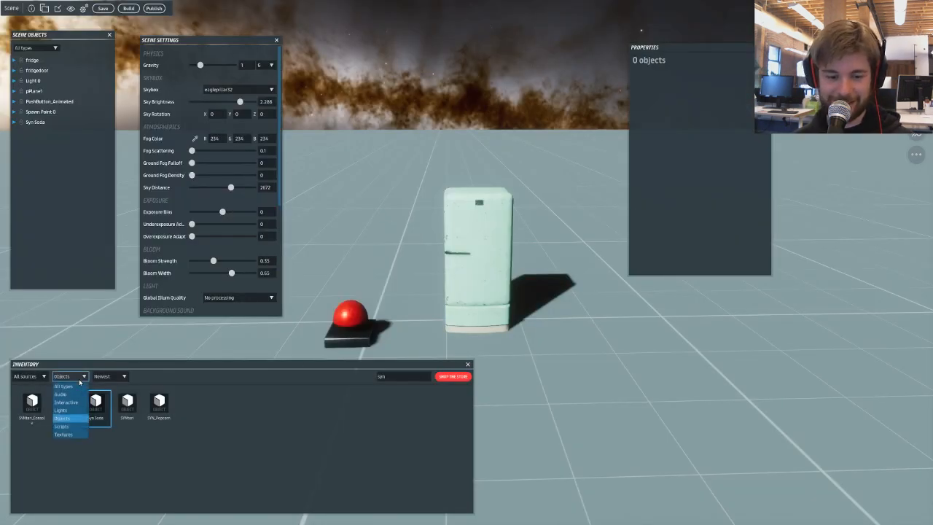
click(75, 425)
mouse_move(414, 367)
mouse_down()
mouse_move(461, 378)
mouse_move(414, 365)
mouse_up()
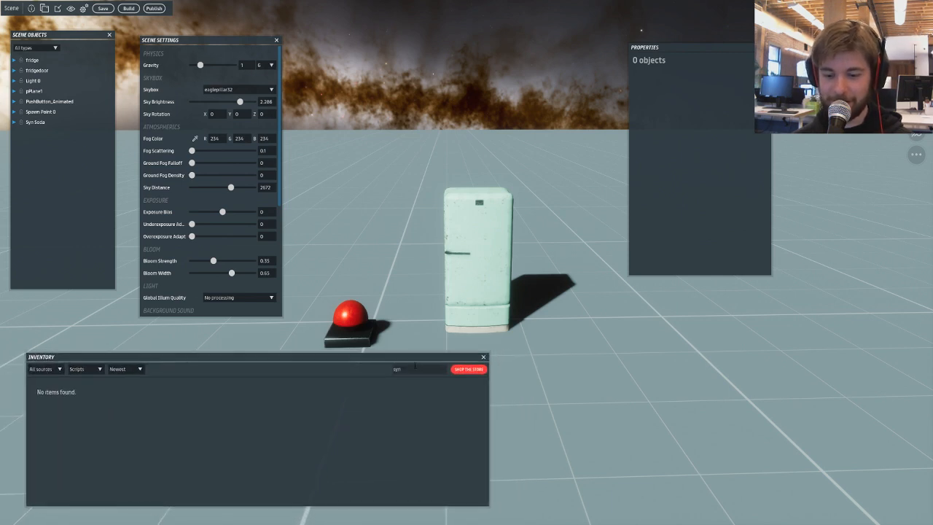
click(85, 369)
click(84, 408)
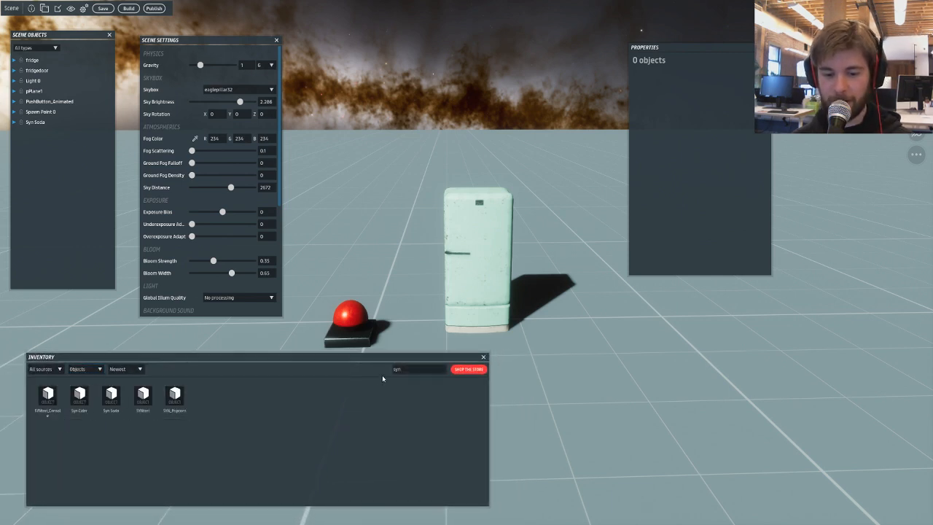
- Search the inventory objects for "spaceship" and place the Spaceship on open ground away from the push button and fridge
click(417, 369)
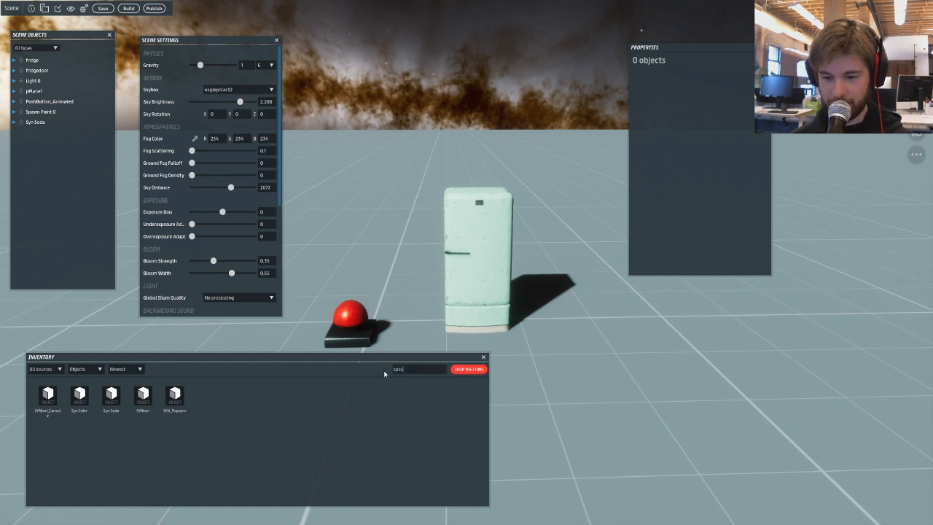
text(spaceship)
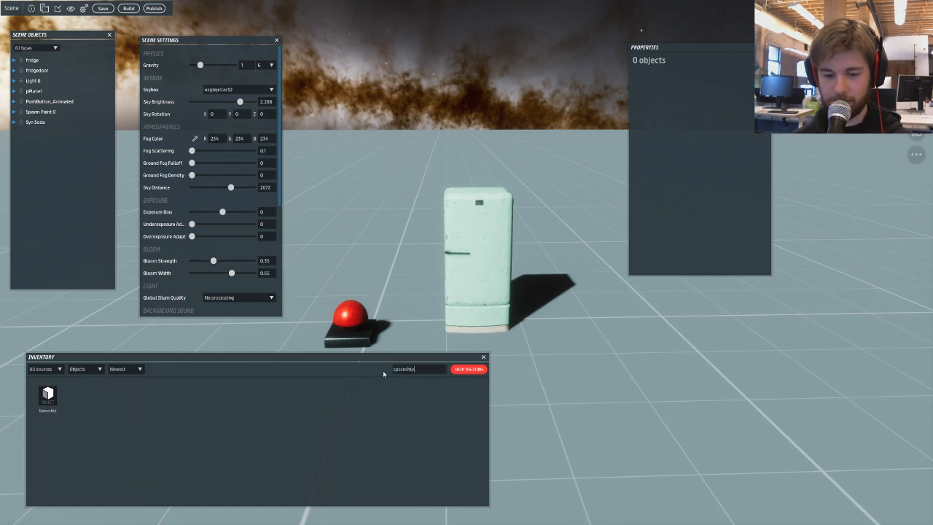
right_drag(551, 405, 614, 340)
key(a)
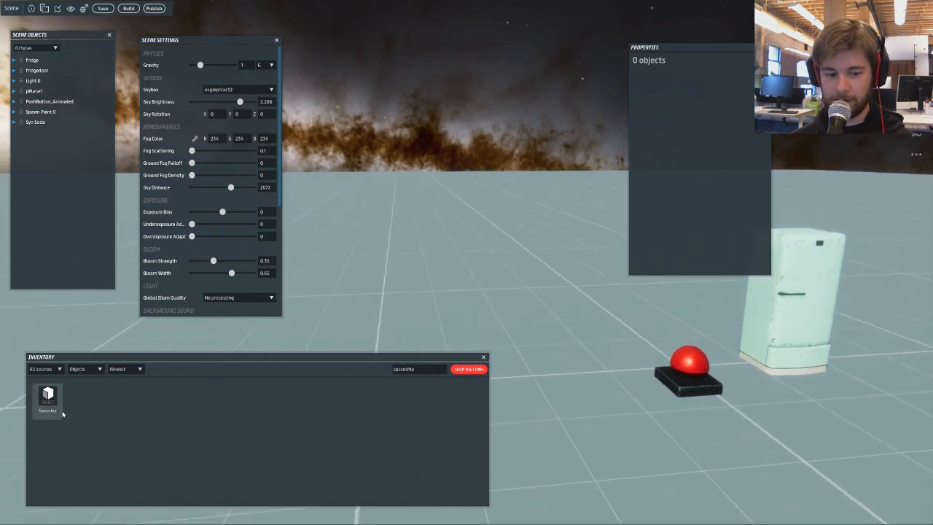
drag(51, 405, 346, 243)
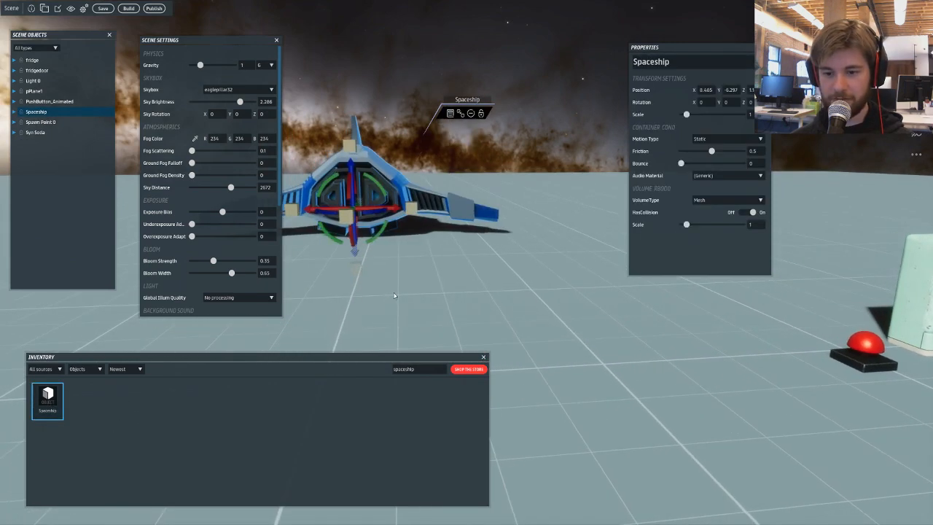
- Turn the Spaceship around its Z axis so its cockpit faces the camera
right_drag(346, 243, 321, 260)
key(f)
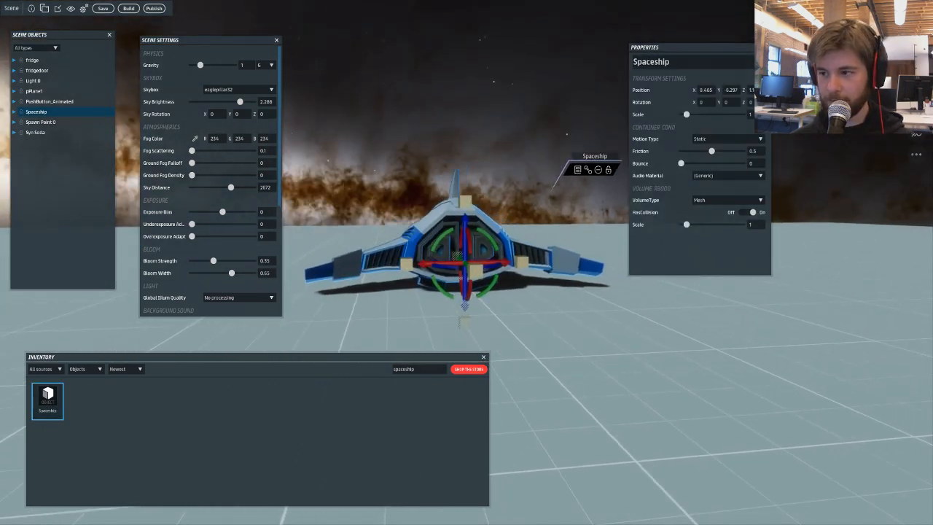
key(Return)
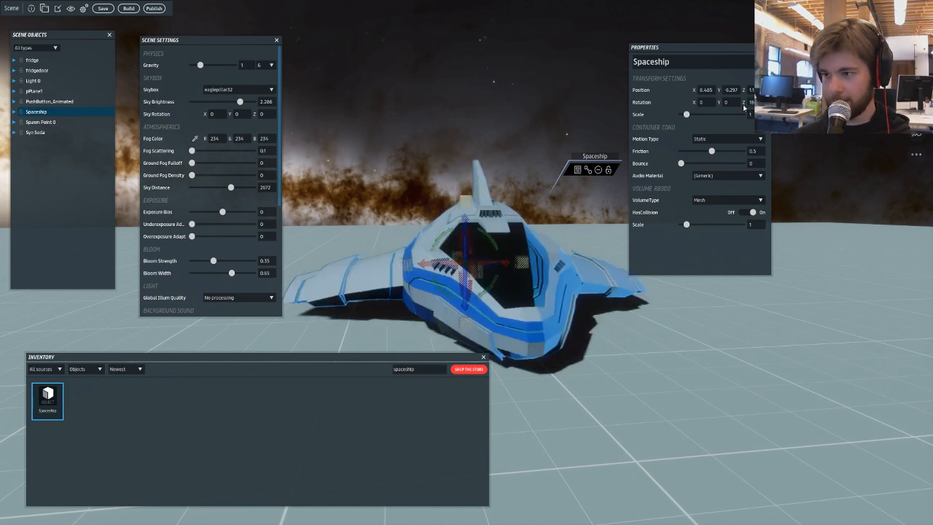
click(572, 385)
click(516, 313)
key(f)
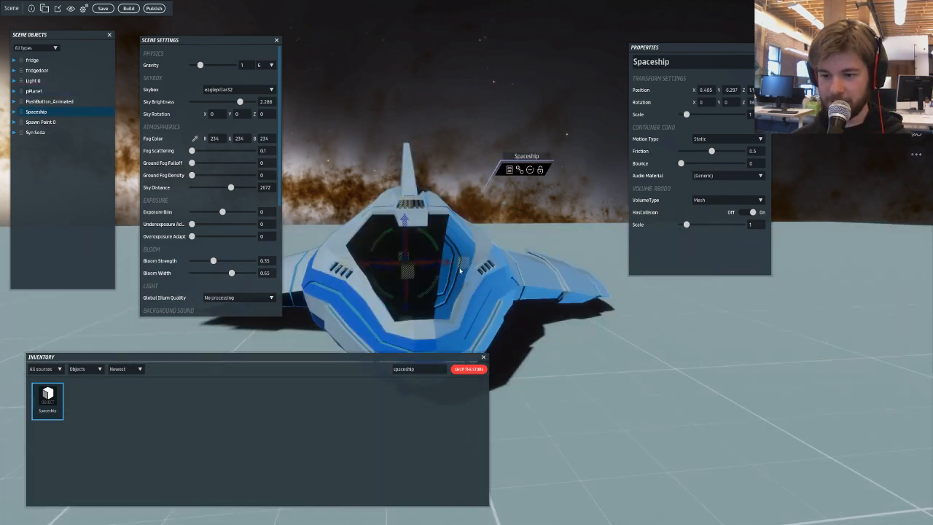
- Filter the inventory to scripts with the name search cleared, and attach the Simple Mover script to the Spaceship
double_click(412, 369)
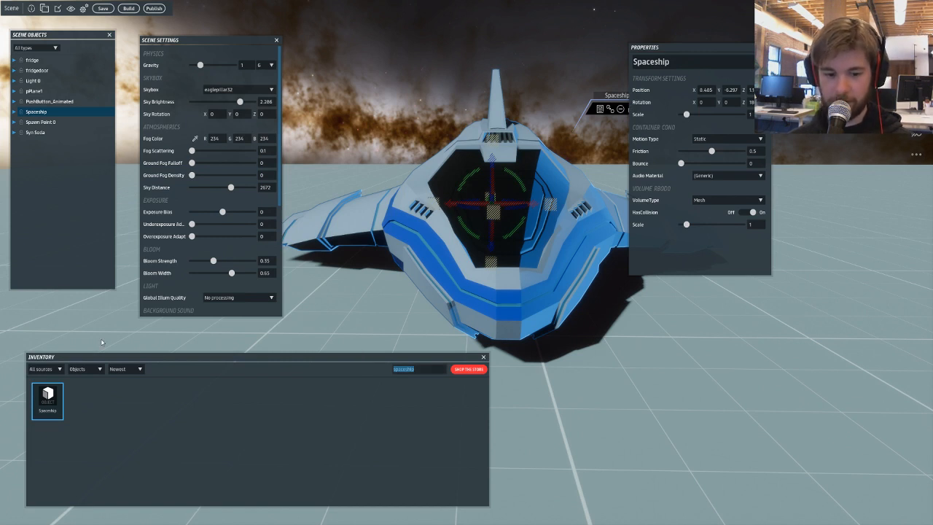
click(85, 368)
click(80, 419)
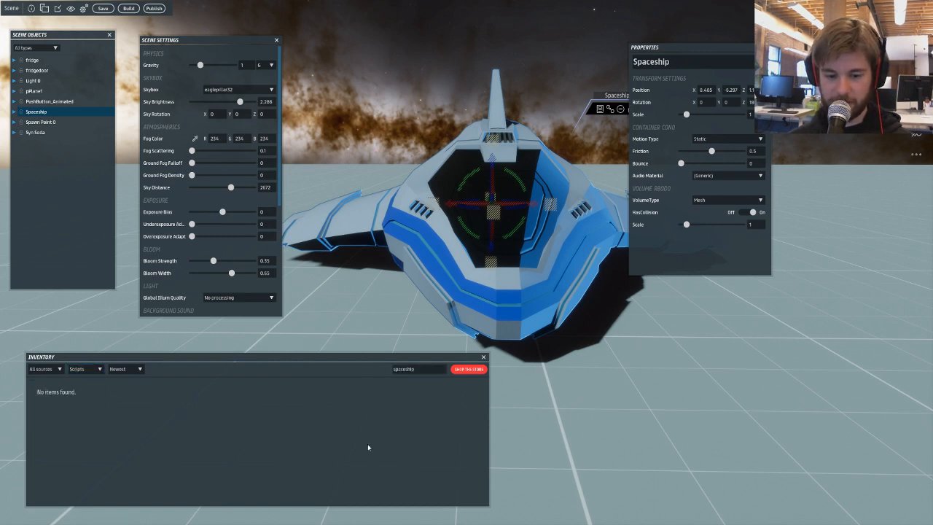
mouse_move(420, 366)
mouse_down()
mouse_move(379, 374)
mouse_move(437, 353)
mouse_move(420, 364)
mouse_up()
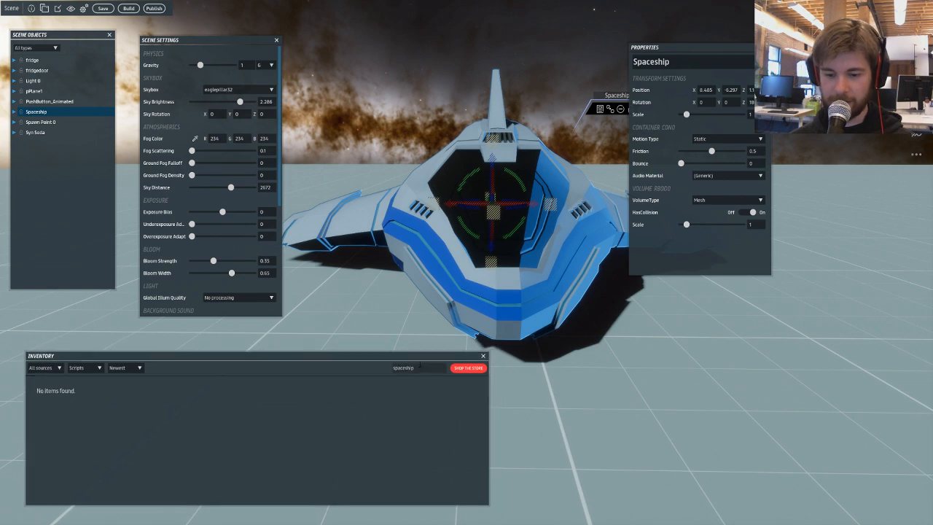
double_click(420, 367)
key(BackSpace)
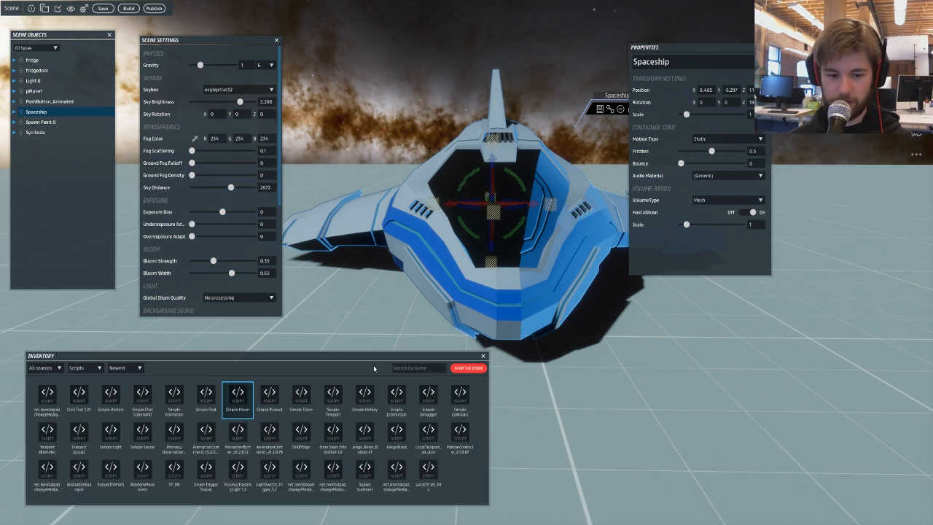
drag(238, 397, 604, 233)
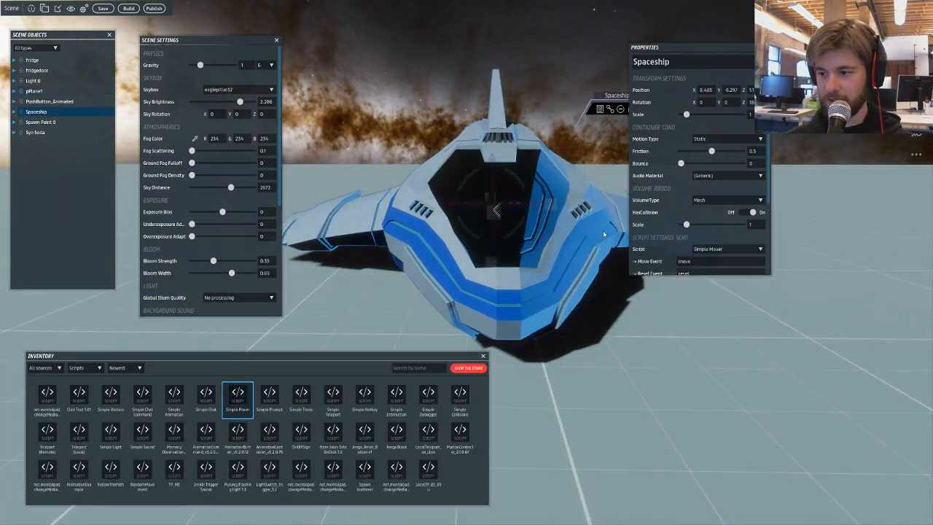
- Turn on Start Moved in the Spaceship's Simple Mover settings
scroll(698, 219, down, 3)
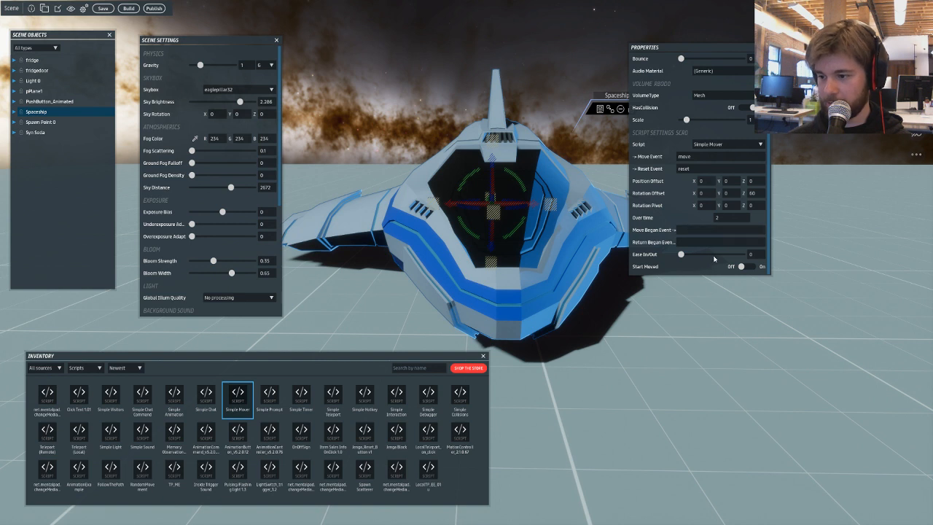
click(741, 266)
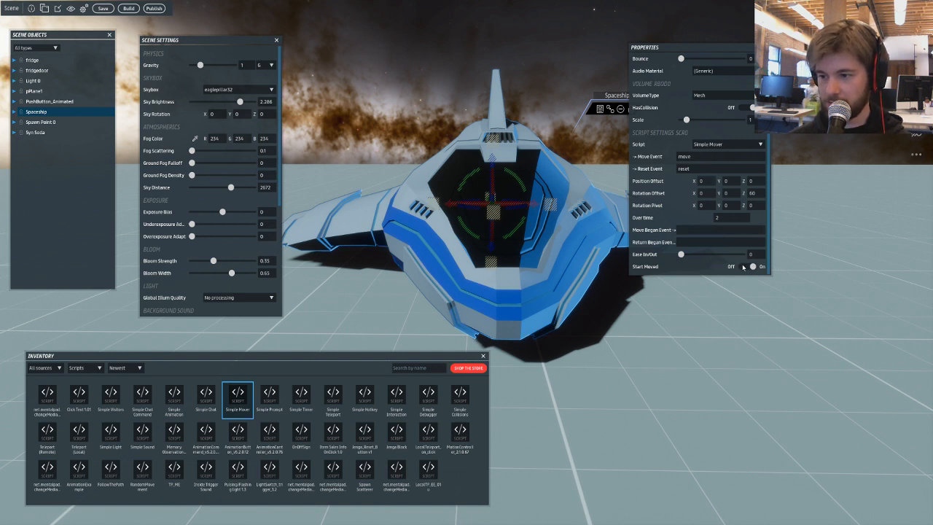
click(743, 267)
click(748, 266)
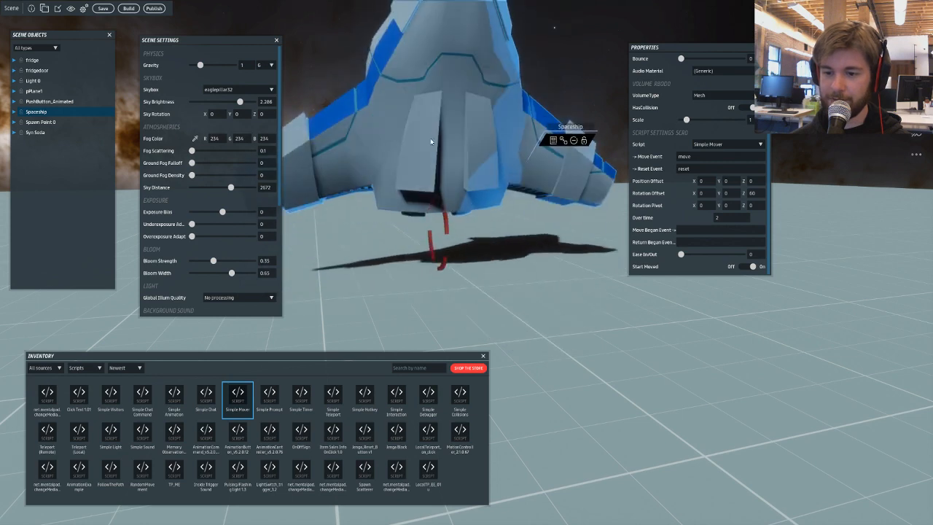
- Set the Spaceship's X rotation to 90, and rotate the upright ship with the gizmo so its cockpit side faces the camera
scroll(656, 133, up, 3)
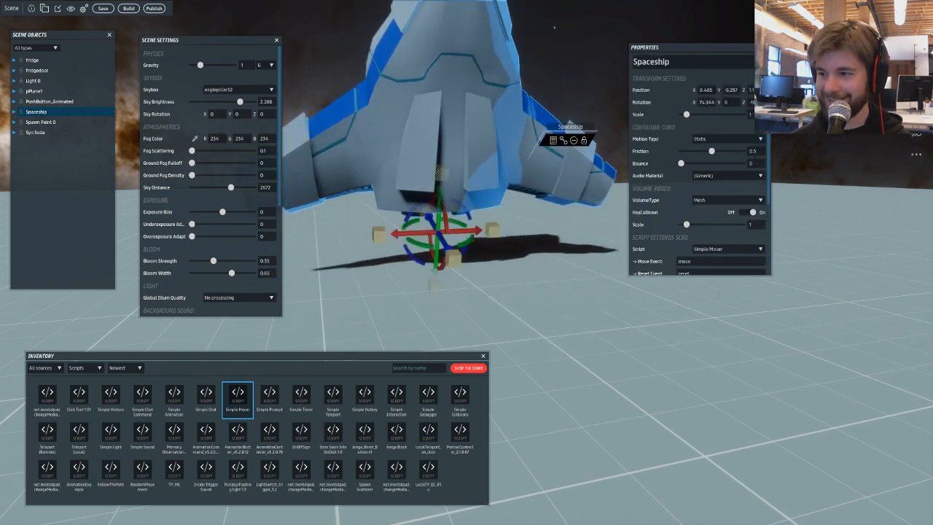
text(90)
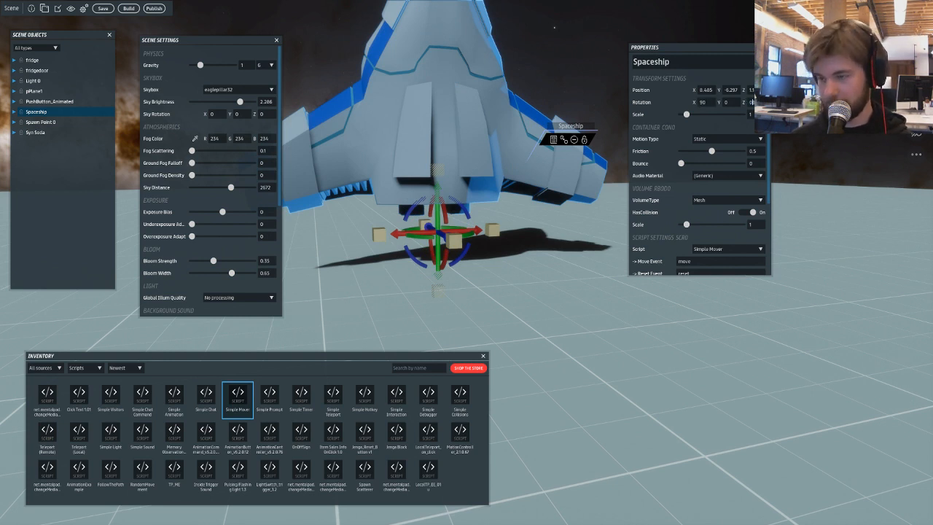
key(Return)
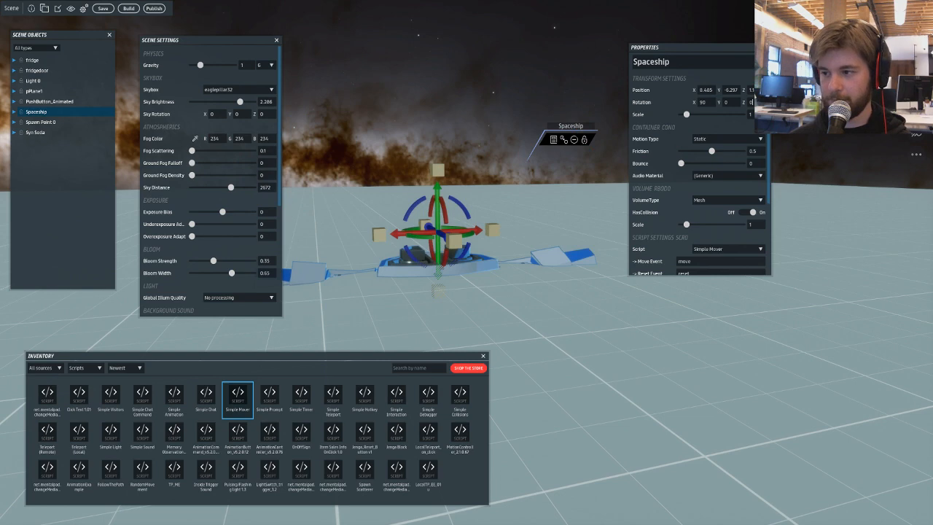
drag(468, 211, 358, 273)
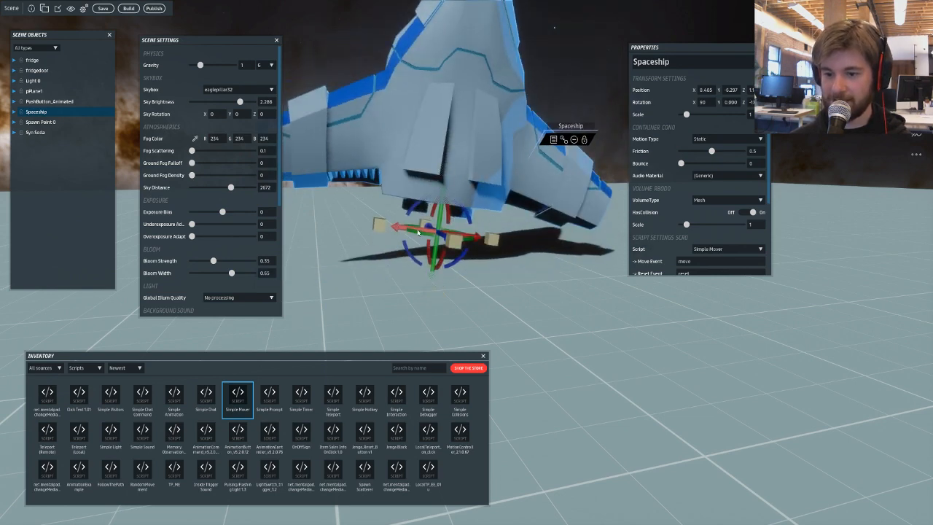
drag(398, 229, 528, 232)
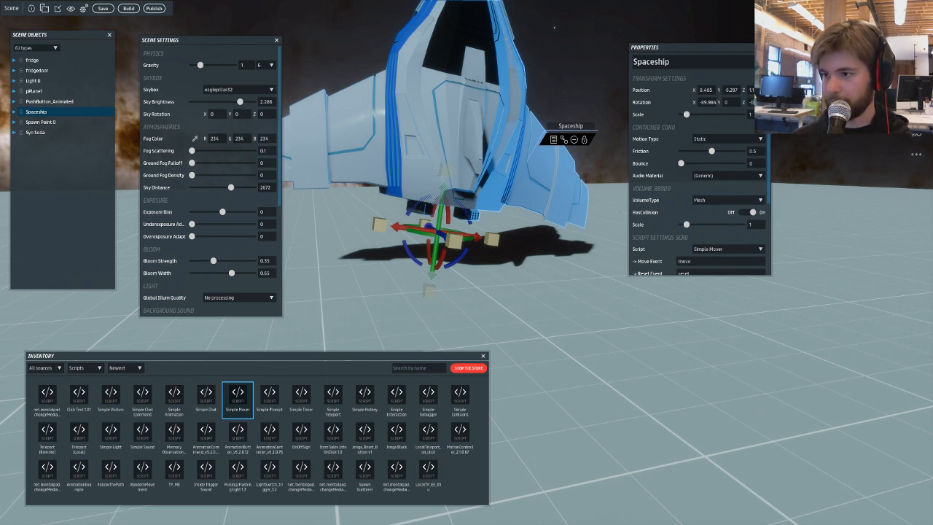
- Set the Spaceship's X rotation to exactly -90
text(0)
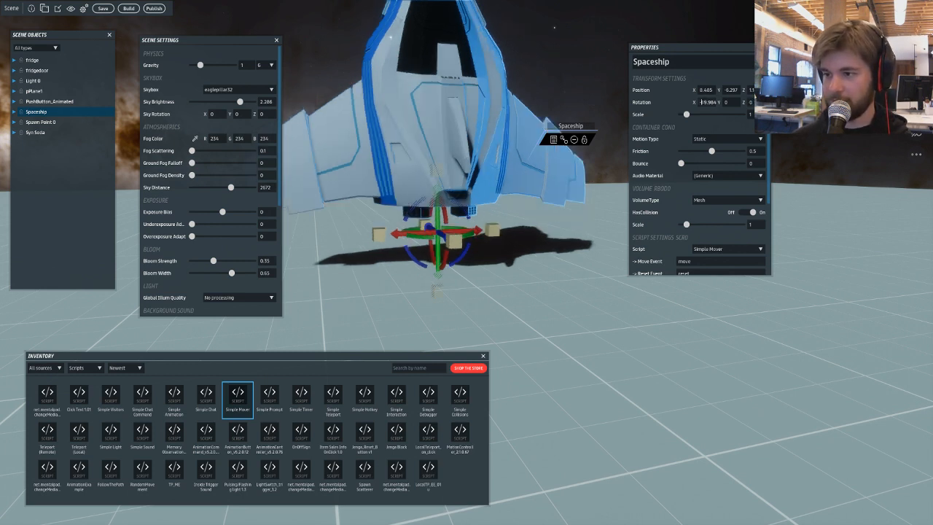
click(516, 333)
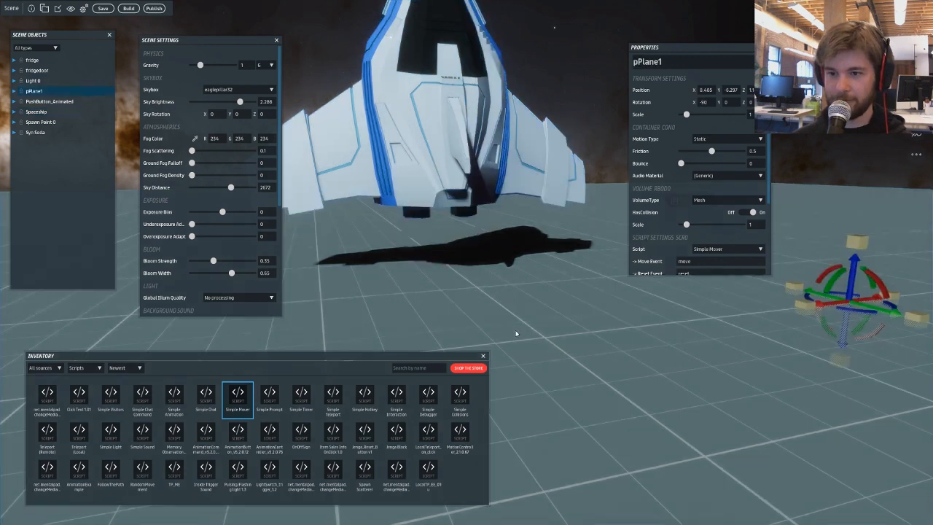
right_drag(516, 333, 435, 191)
- In the Spaceship's Simple Mover settings, set the Z rotation offset to 360 and the Z position offset to 500
click(521, 185)
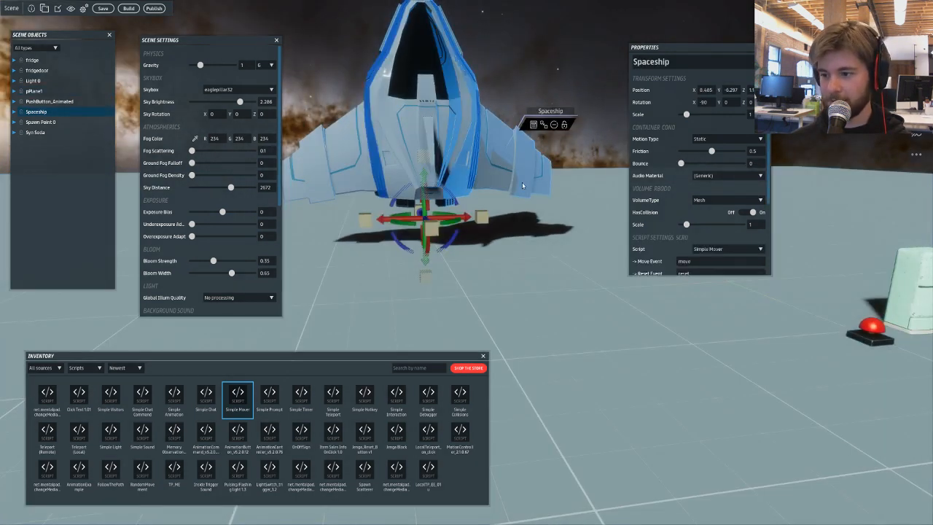
scroll(644, 217, down, 3)
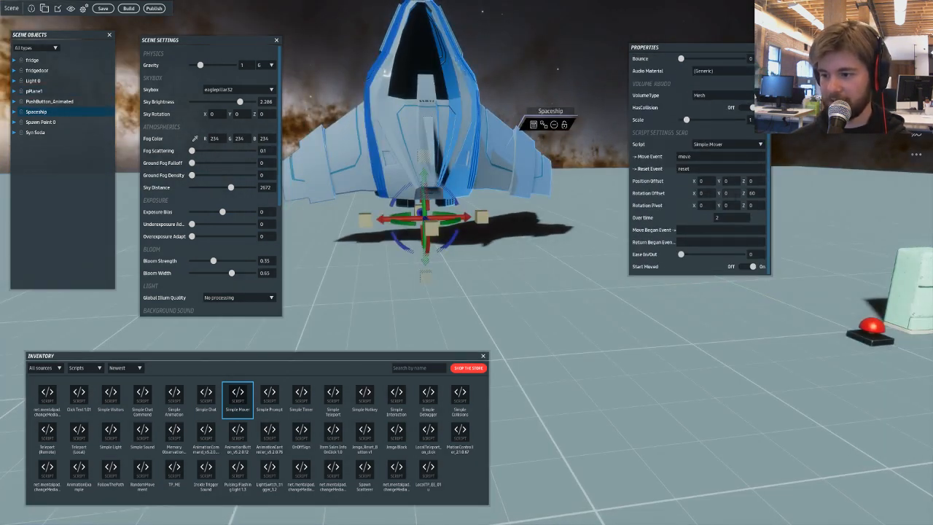
scroll(521, 216, down, 2)
key(s)
key(d)
drag(756, 193, 736, 193)
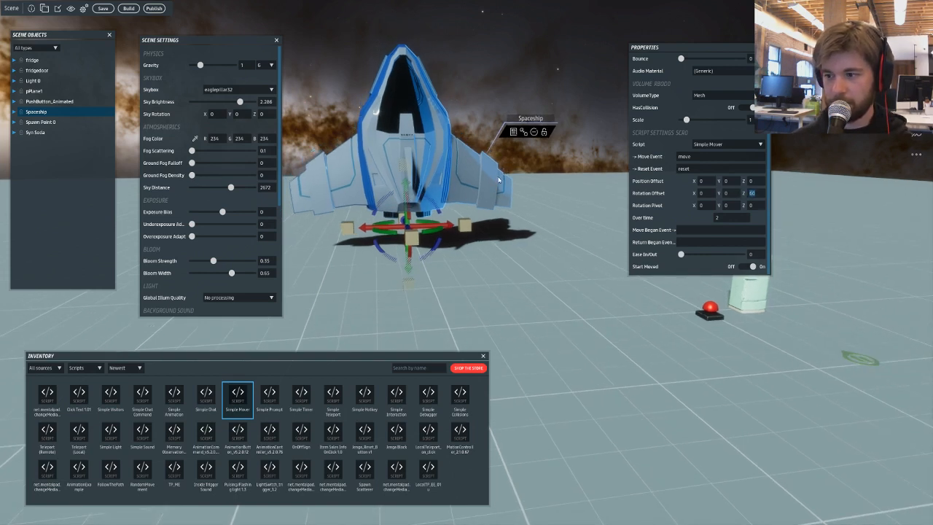
key(s)
right_drag(499, 180, 478, 170)
key(d)
key(s)
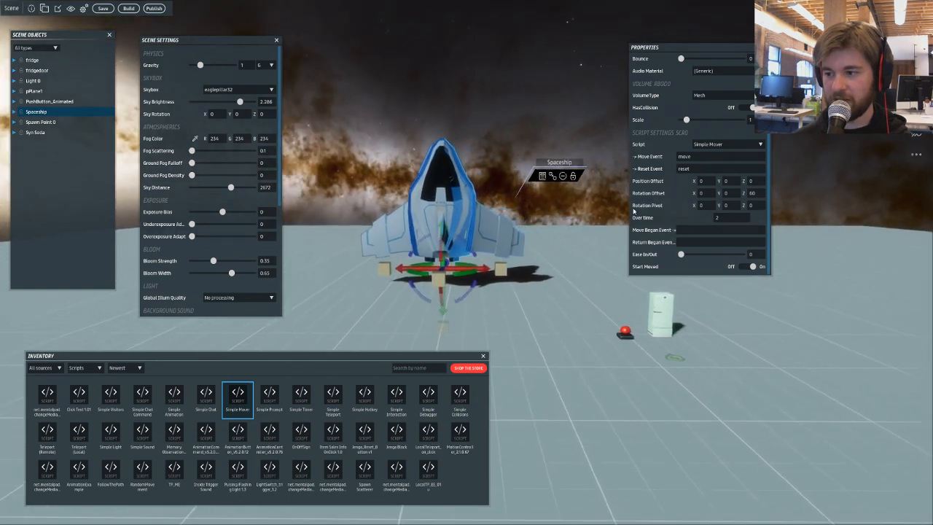
click(755, 193)
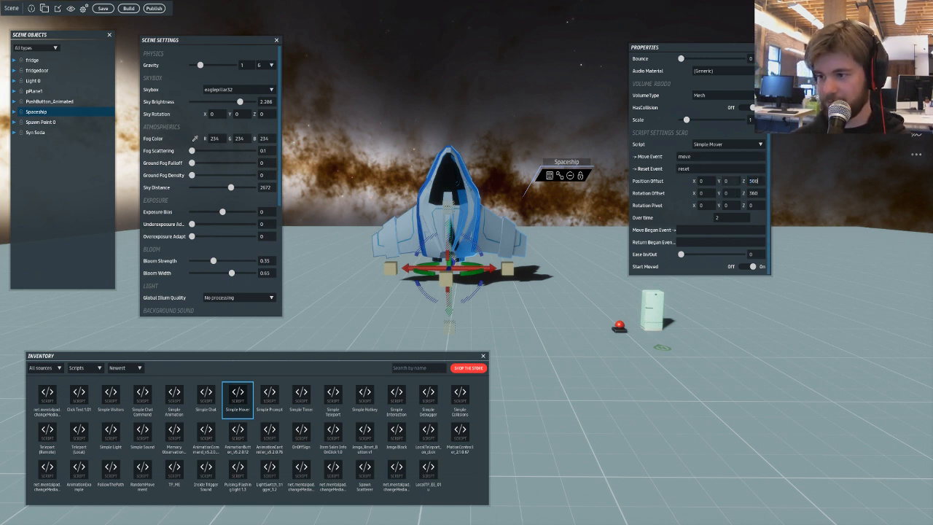
- Set the Spaceship mover's Ease In/Out to 0.25 and turn off Start Moved
scroll(706, 134, up, 3)
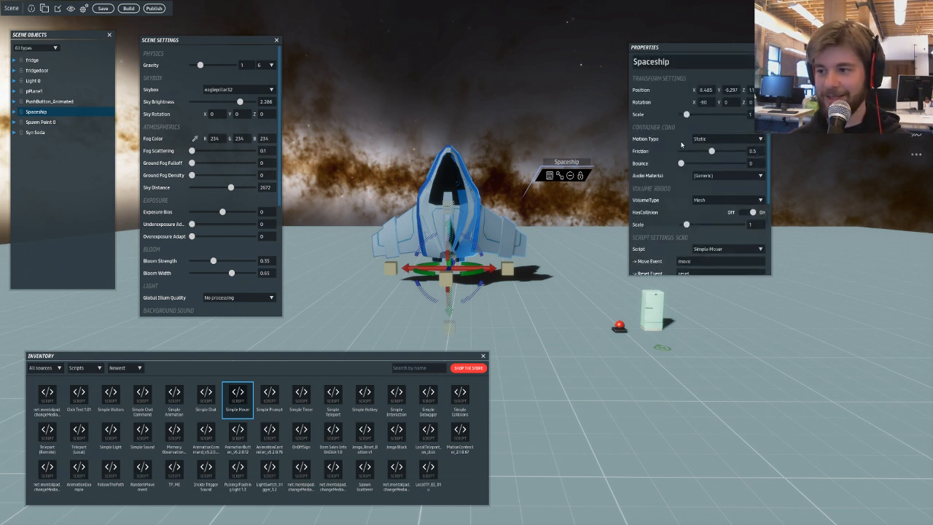
scroll(680, 146, down, 3)
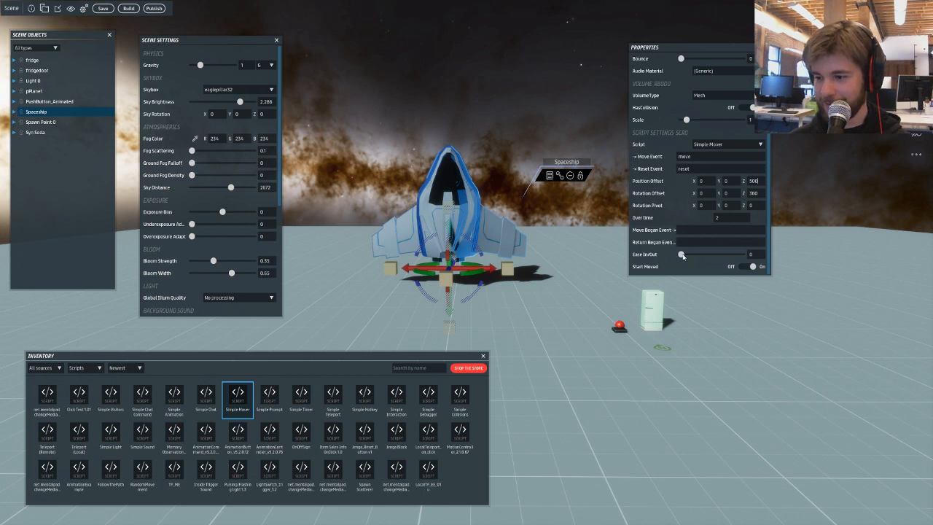
drag(681, 254, 695, 259)
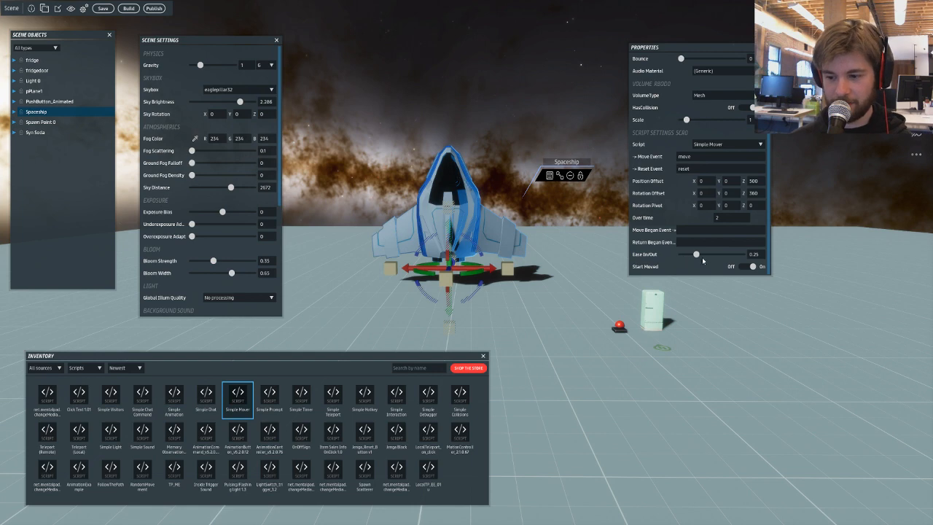
click(752, 266)
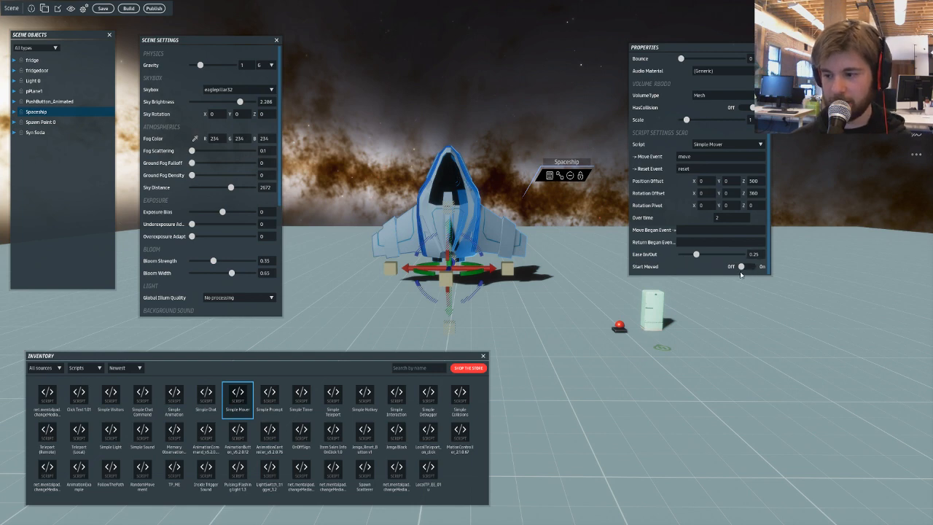
- Duplicate the red push button and move the copy along its X axis, away from the fridge and towards the Spaceship
right_drag(503, 294, 507, 300)
scroll(507, 301, up, 1)
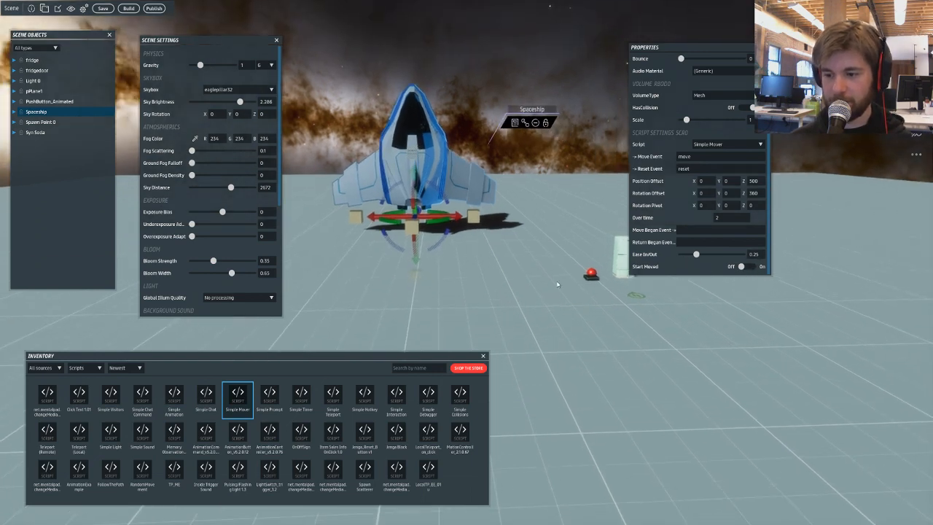
click(598, 279)
key(ctrl+d)
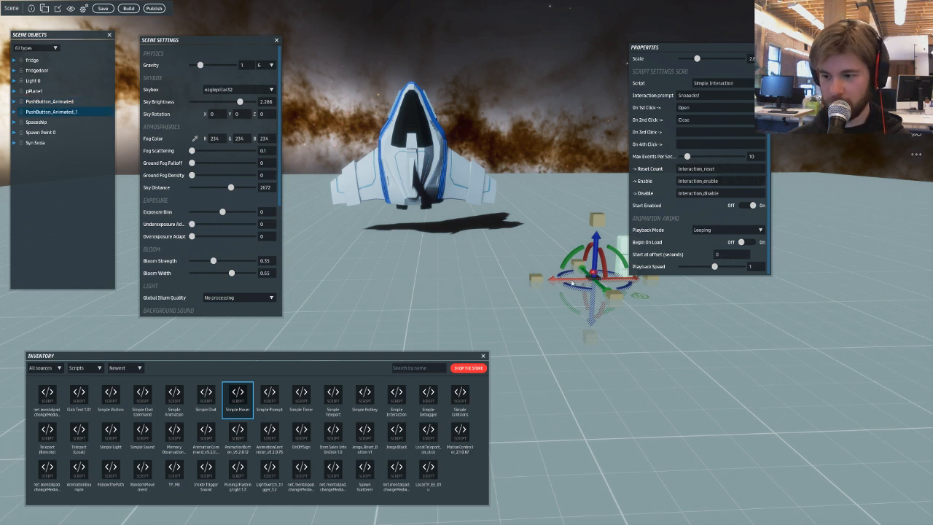
drag(580, 282, 480, 283)
- Set the Spaceship mover's Move Event to Launch and its Reset Event to Land
click(414, 189)
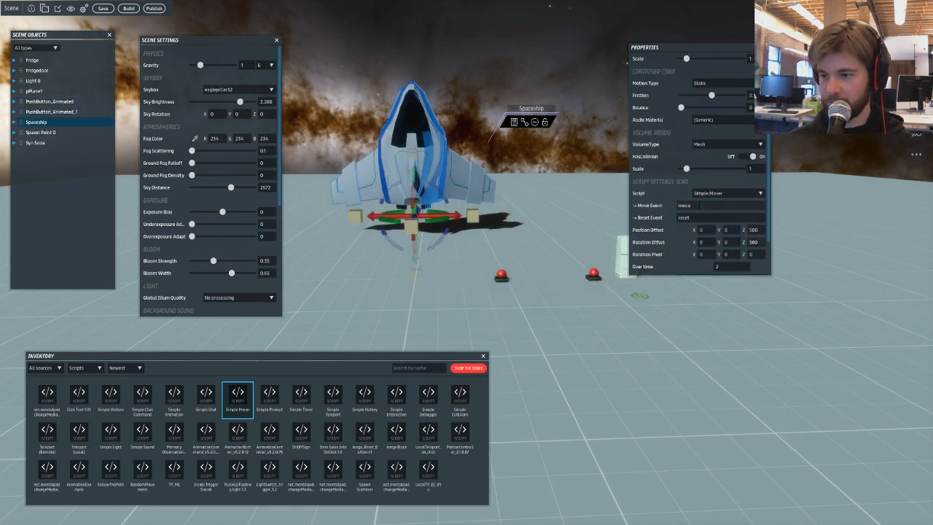
drag(704, 206, 665, 210)
text(l)
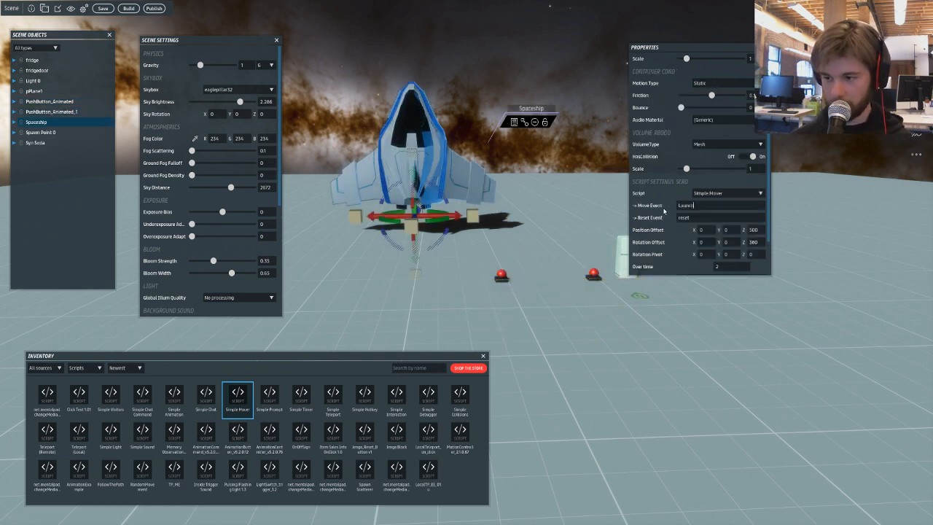
key(Tab)
text(Land)
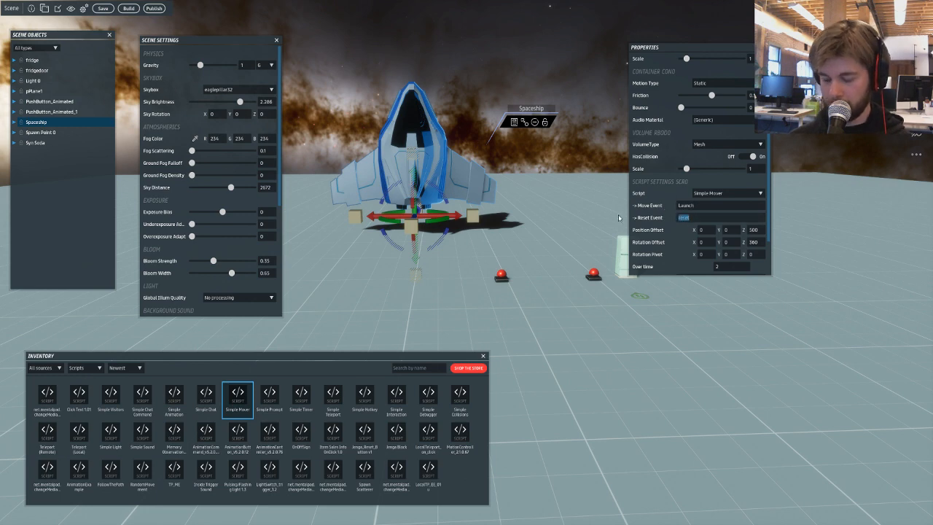
- On the duplicated button, set the first-click event to Launch, the second-click event to Land and the interaction prompt to TAKE OFF!
click(505, 269)
click(502, 274)
double_click(684, 164)
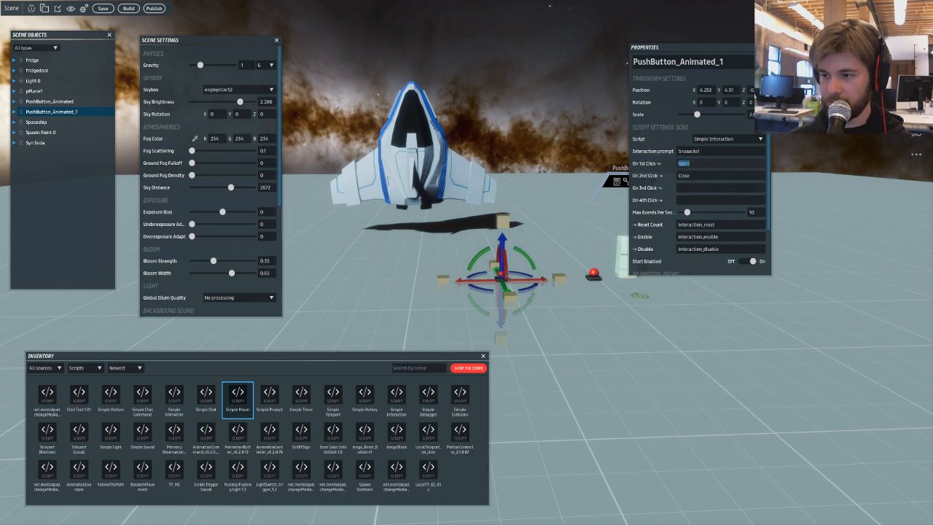
text(Launch)
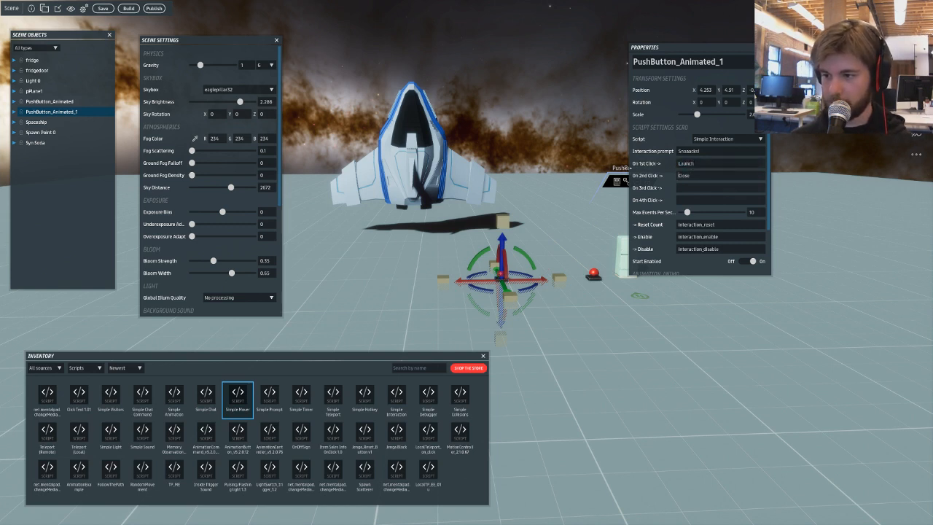
text(Land)
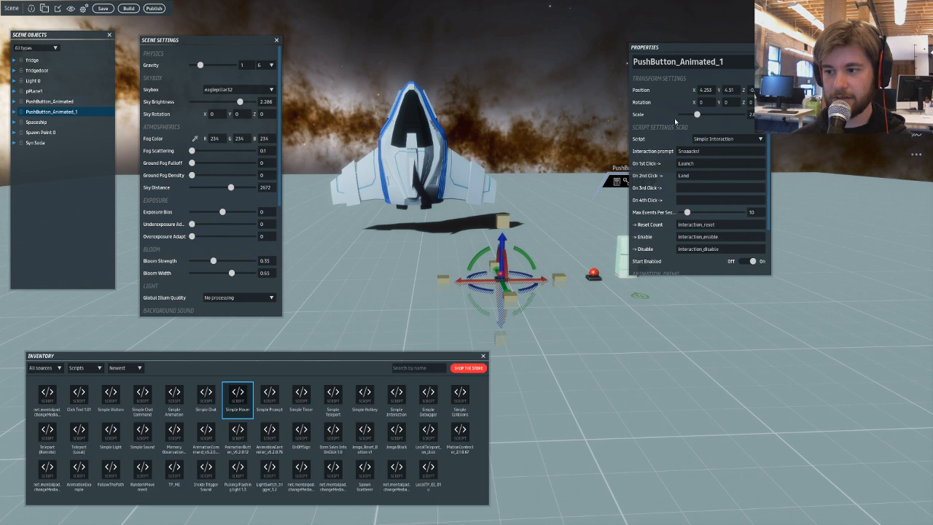
double_click(682, 151)
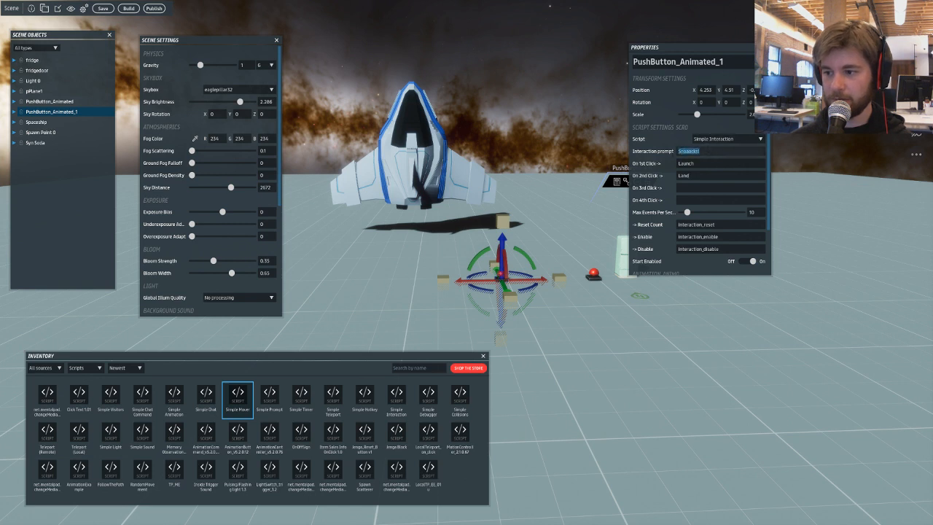
text(Ti)
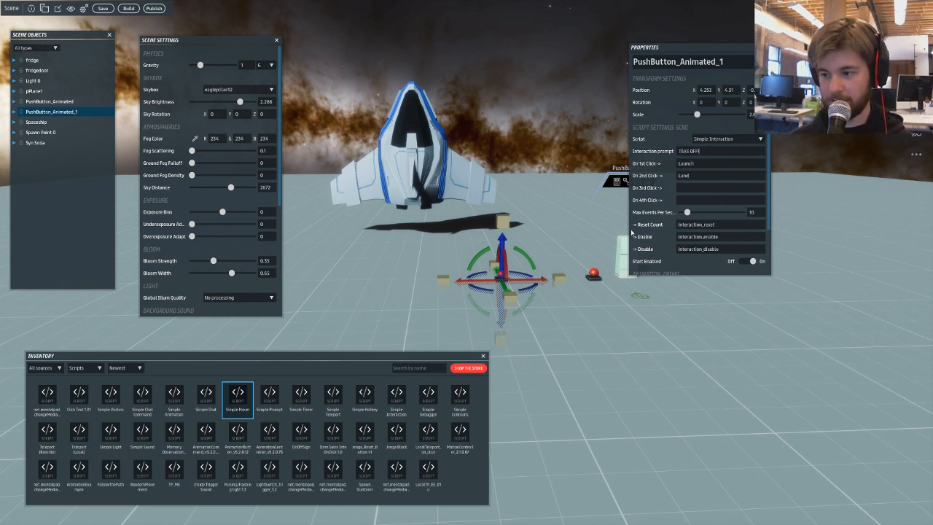
- Change the Spaceship's Motion Type to Keyframed
click(445, 176)
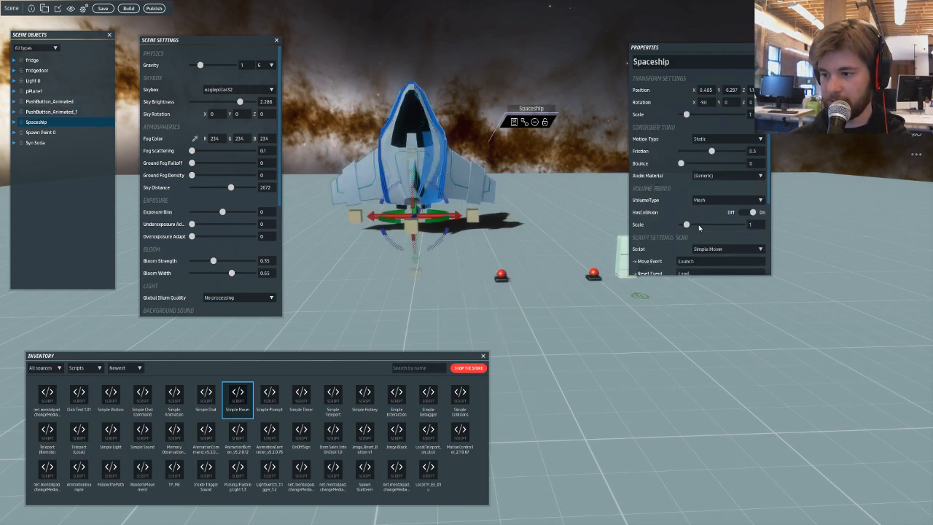
scroll(692, 224, down, 2)
scroll(711, 225, down, 1)
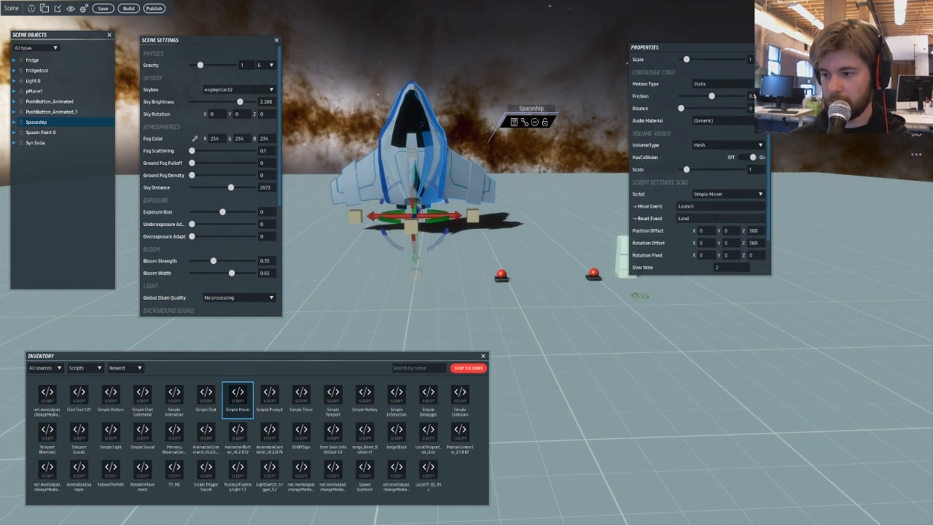
scroll(666, 169, up, 3)
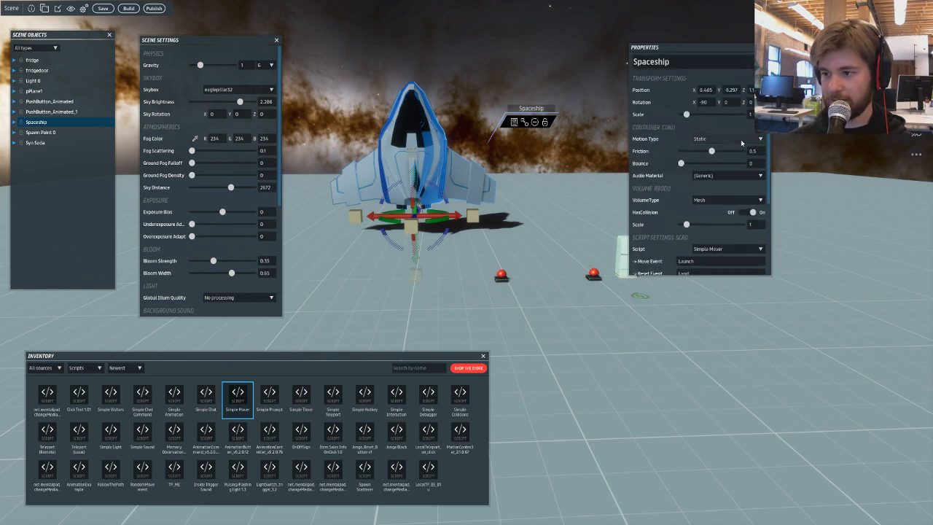
click(740, 139)
click(722, 156)
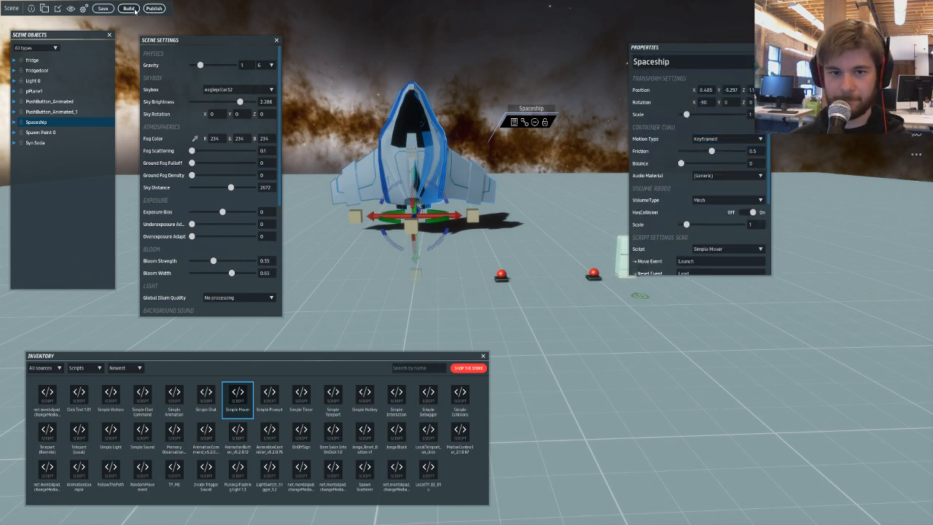
- Build the scene and visit the built world
click(128, 8)
click(501, 281)
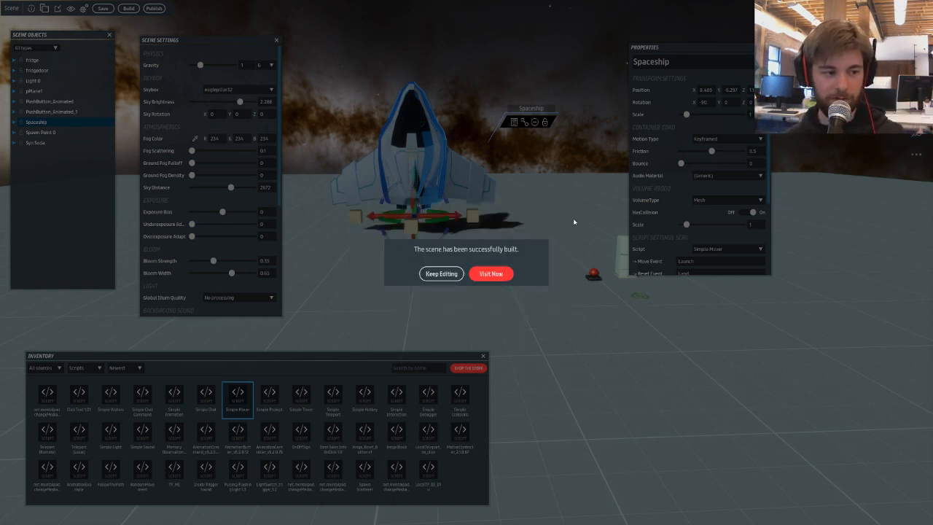
click(492, 274)
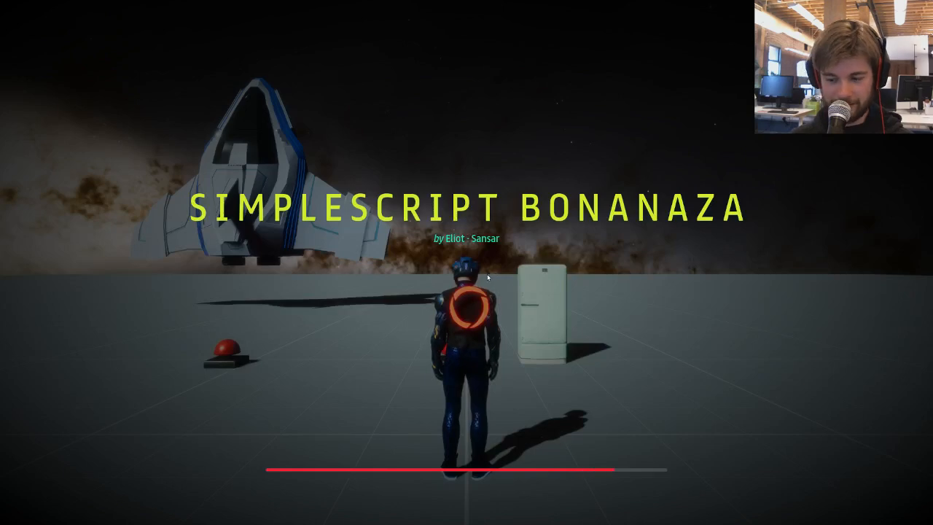
- Walk the avatar to the button nearest the Spaceship and trigger it to test the launch
key(a)
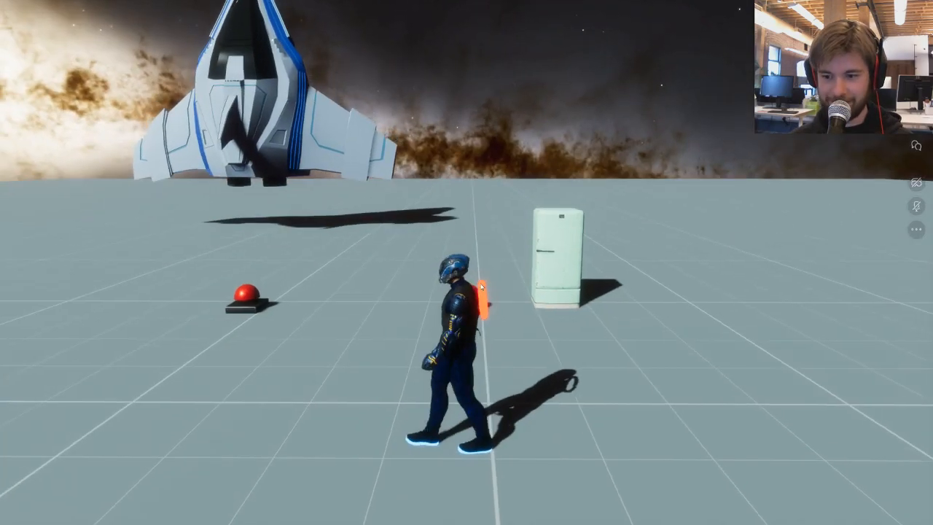
key(w)
mouse_move(481, 286)
mouse_down()
mouse_move(488, 275)
mouse_move(477, 290)
mouse_up()
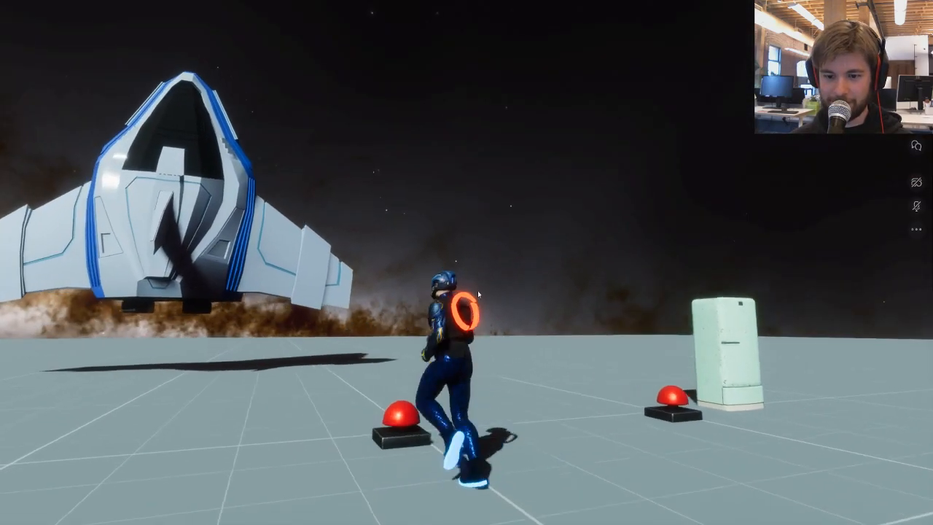
click(413, 421)
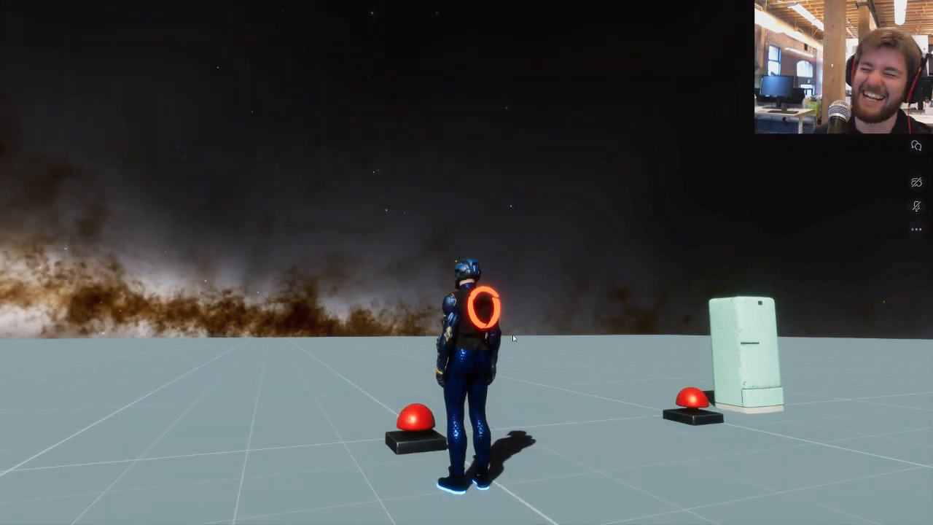
- Turn the view and walk around the two buttons to examine the Spaceship's flight into the distance
drag(512, 334, 756, 350)
key(w)
drag(679, 341, 510, 231)
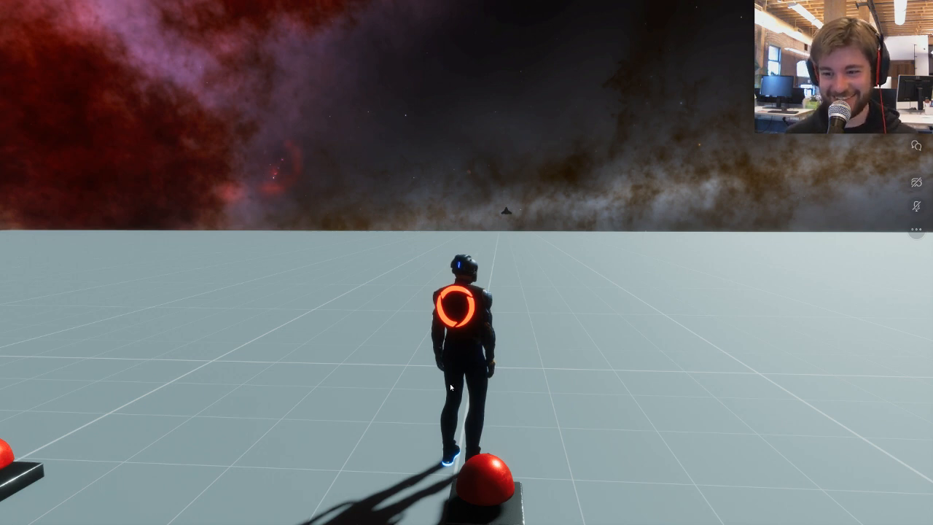
key(a)
drag(453, 387, 450, 321)
key(s)
key(d)
key(s)
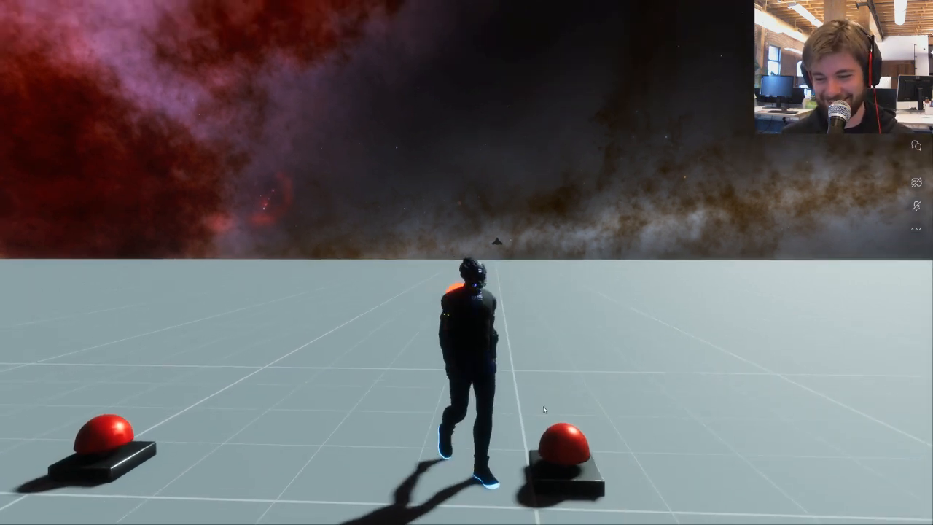
key(d)
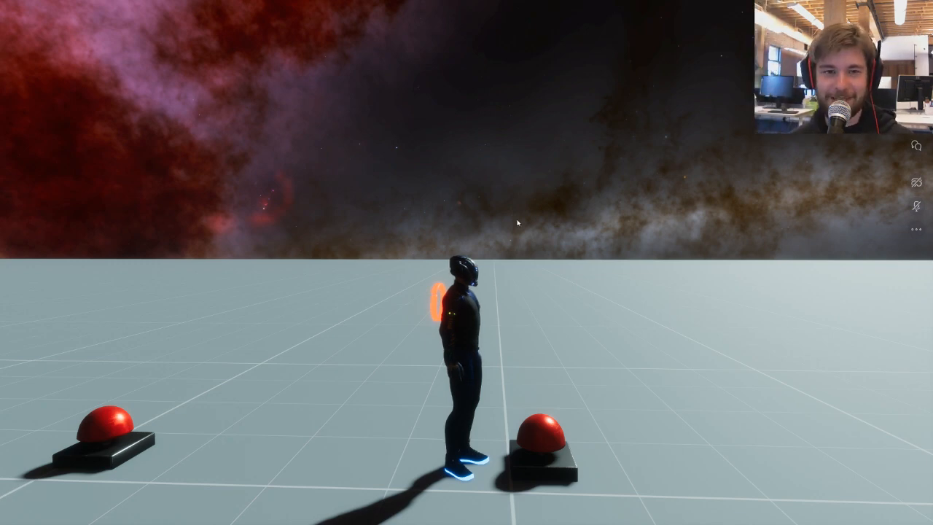
- Move the avatar near the back of the fridge, trigger the Spaceship's button again and follow the ship's movement
drag(517, 223, 685, 291)
drag(497, 364, 397, 306)
key(s)
key(d)
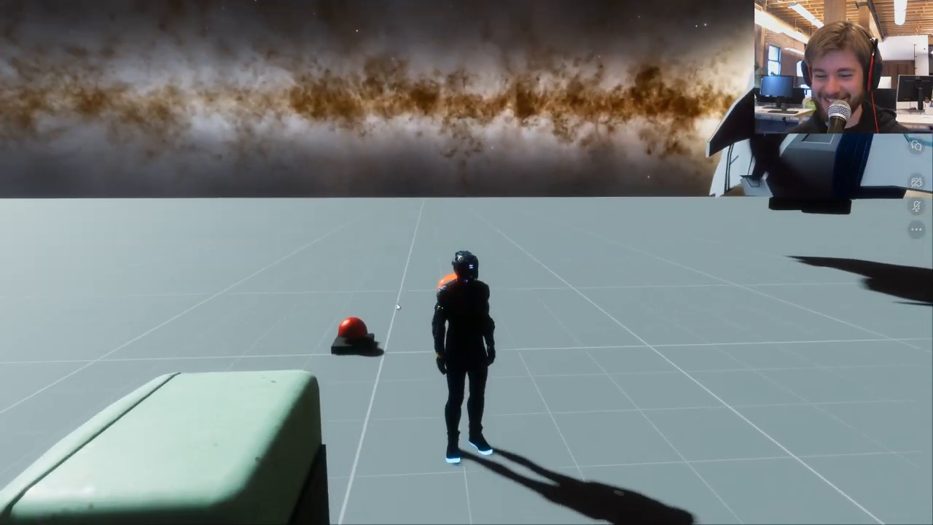
key(w)
click(342, 335)
drag(512, 244, 432, 249)
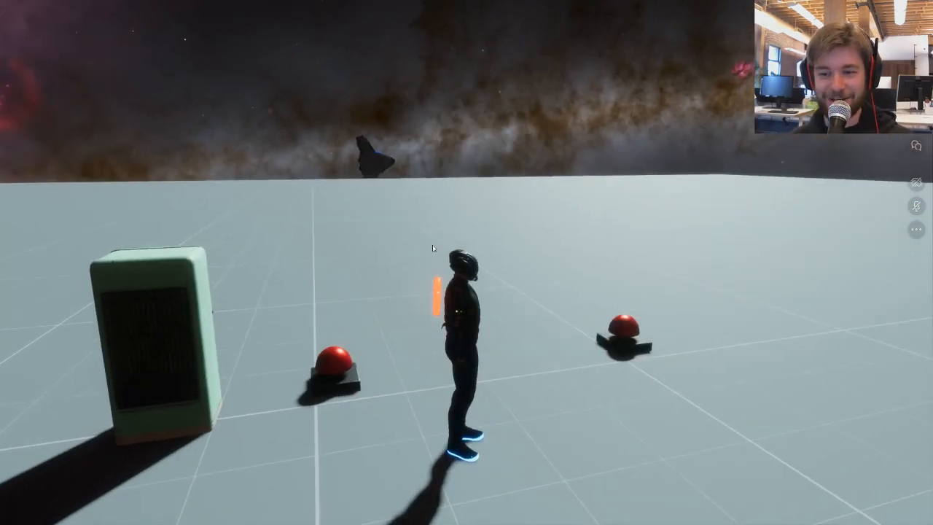
- Walk the avatar between the two buttons and turn the view to follow the Spaceship's flight toward the horizon
key(w)
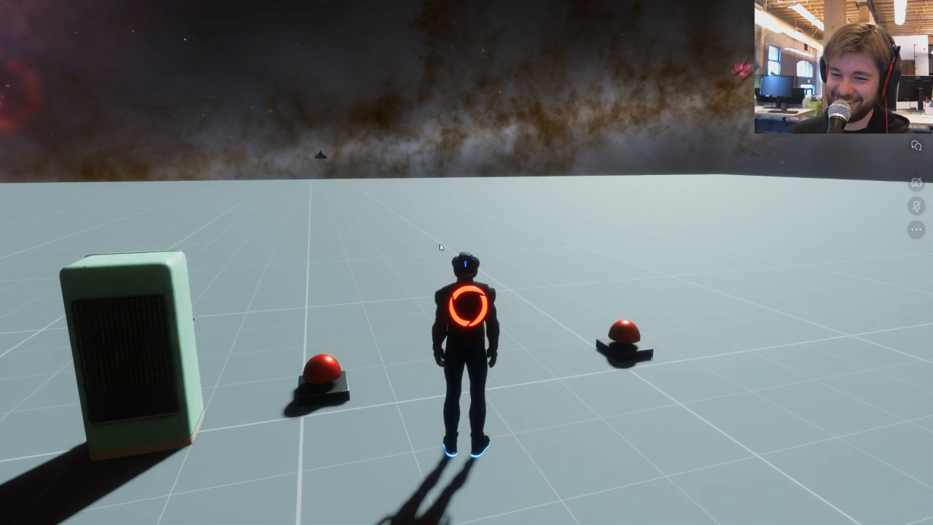
key(w)
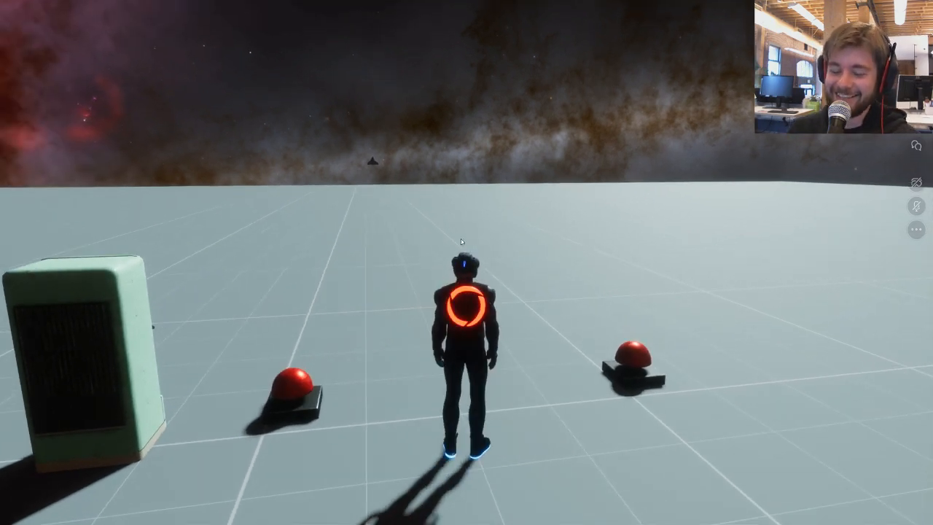
key(w)
drag(468, 228, 439, 241)
key(s)
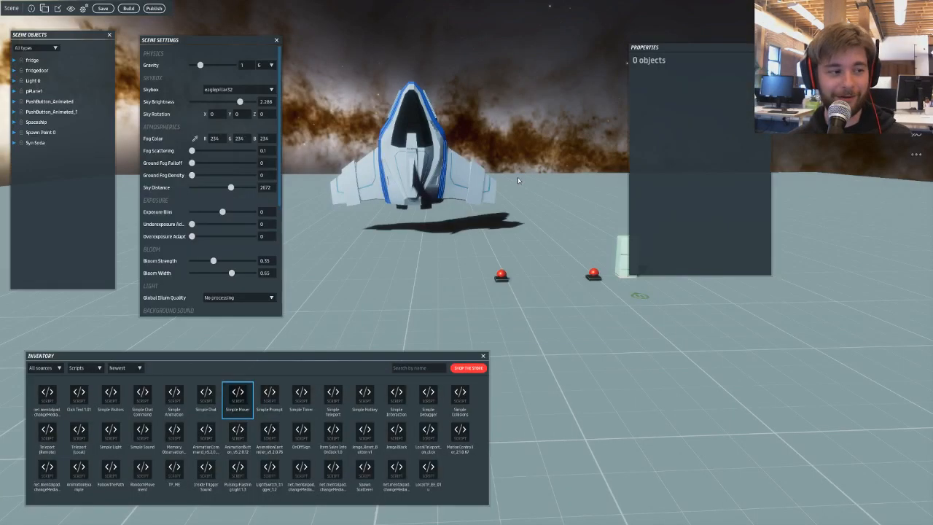
- Set the Spaceship's Simple Mover Position Offset to Y 500, Z 0 and its Rotation Offset to Y 360, Z 0
click(343, 164)
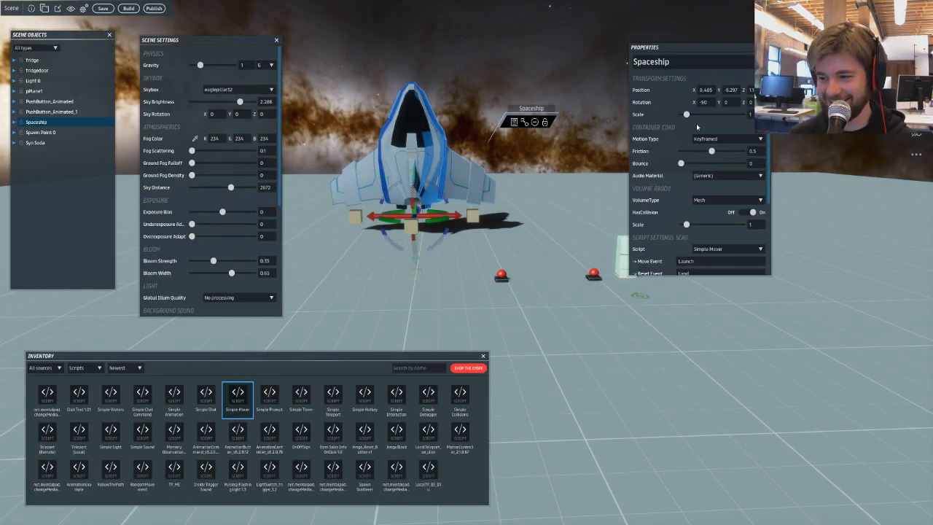
scroll(704, 203, down, 3)
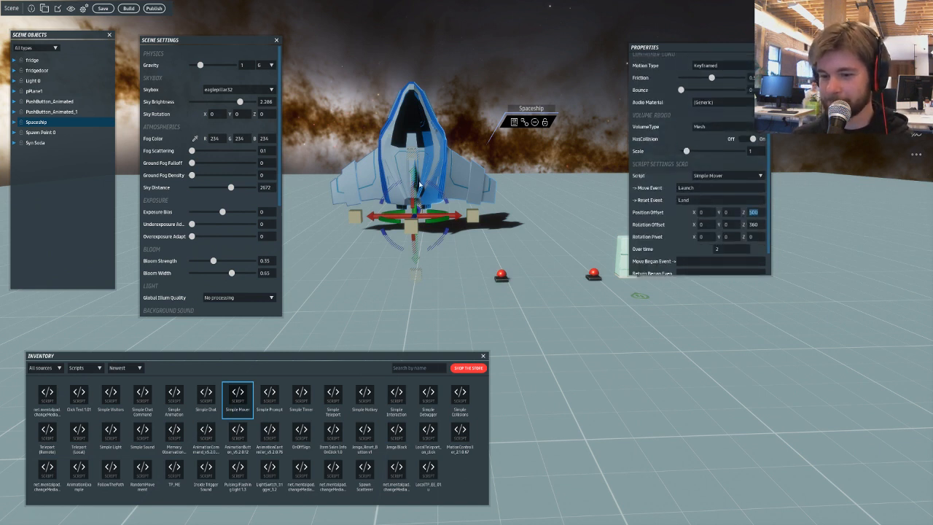
scroll(713, 241, down, 2)
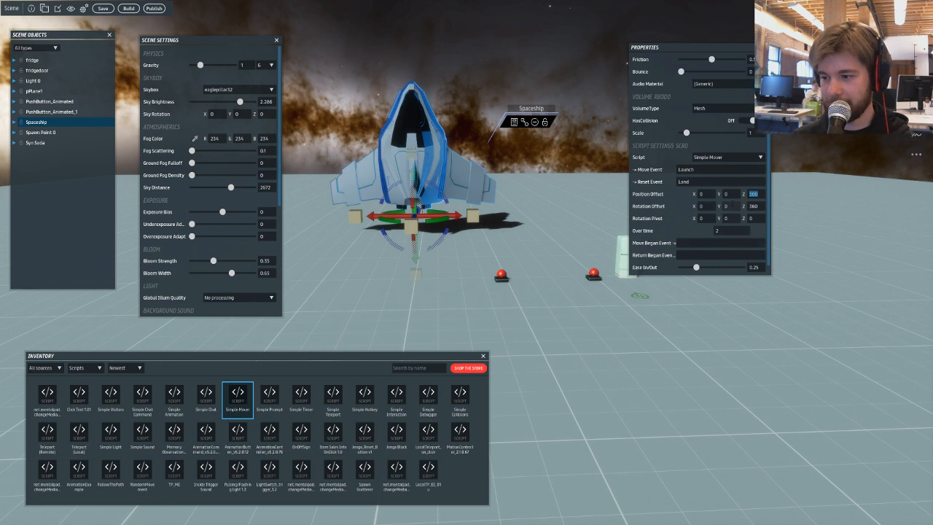
key(BackSpace)
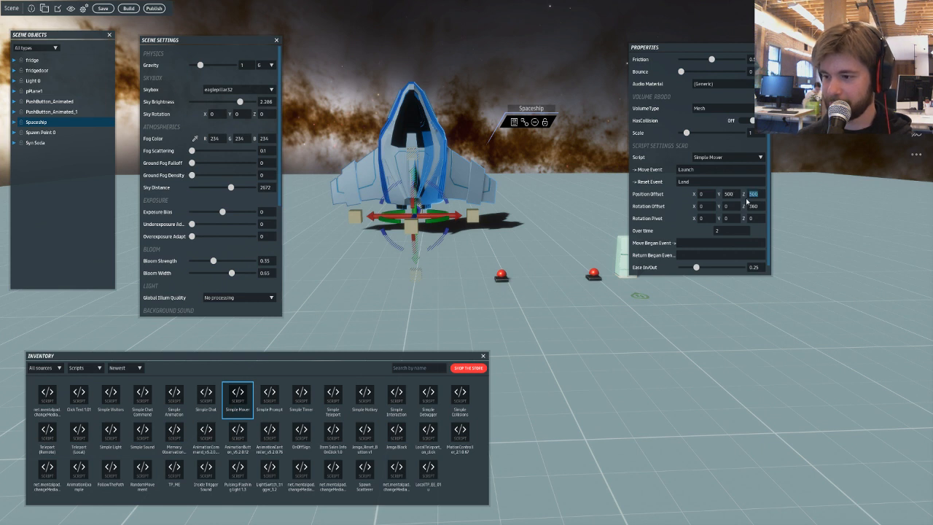
text(1)
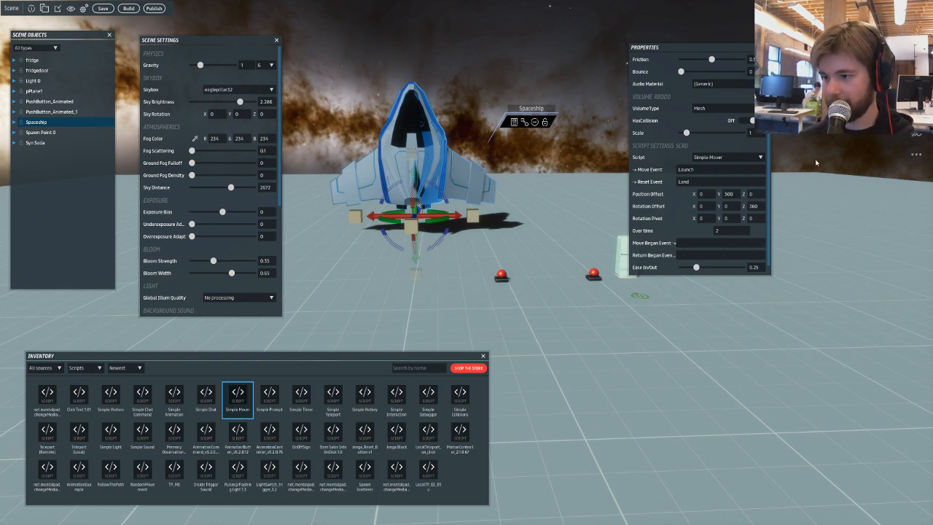
click(725, 205)
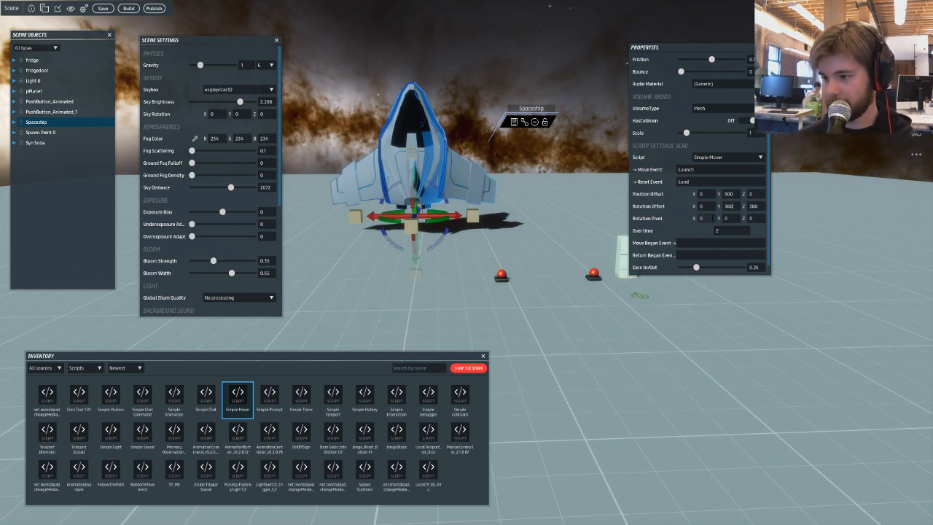
drag(756, 206, 739, 209)
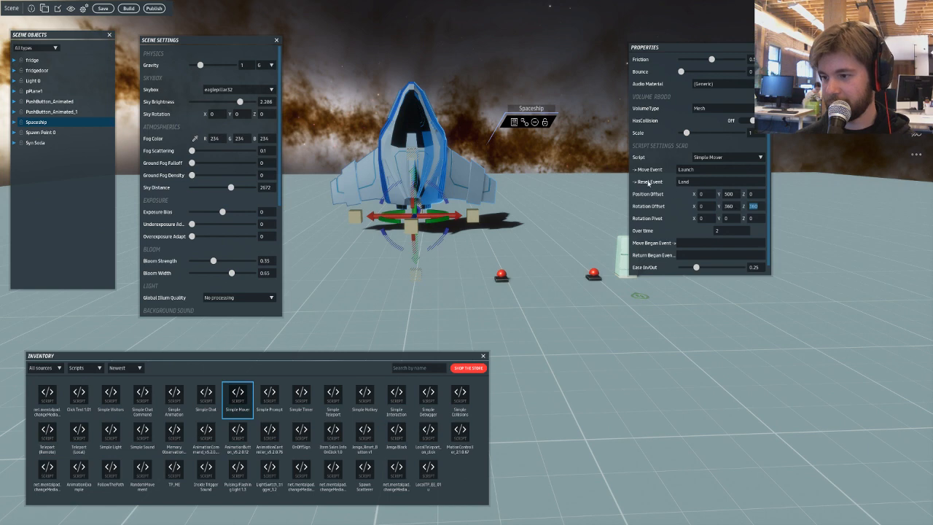
text(0)
- Save and build the scene with the changed Y-axis offsets, and visit the built world
click(134, 9)
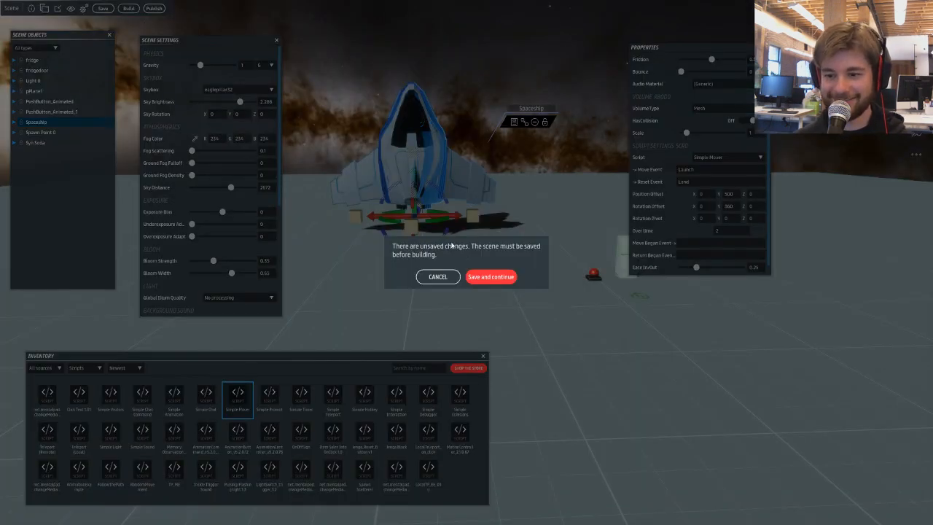
click(489, 276)
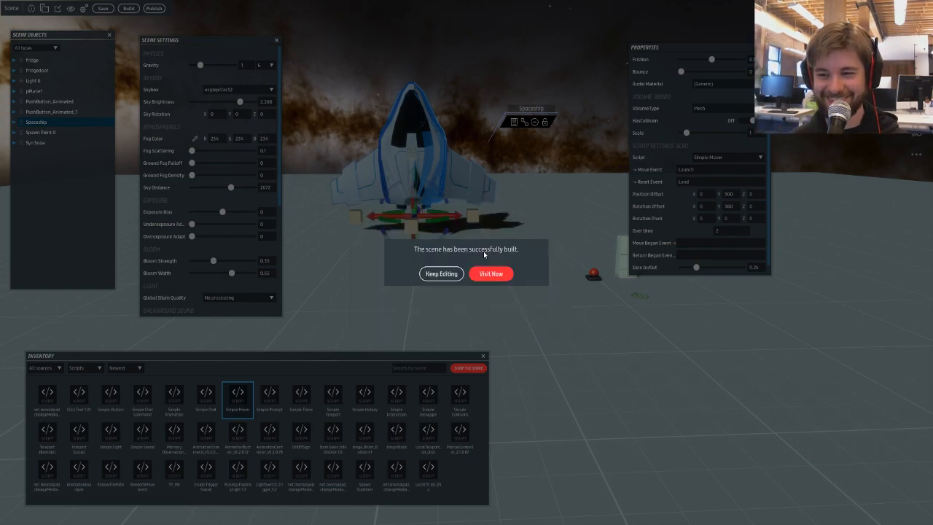
click(486, 269)
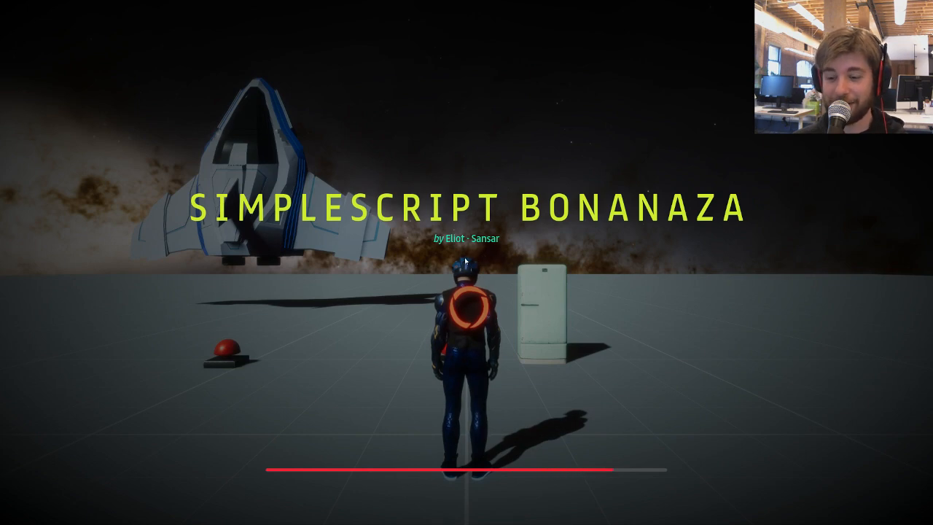
- Walk the avatar to the TAKE OFF! button, trigger the Spaceship's launch and turn the view to check its flight
key(a)
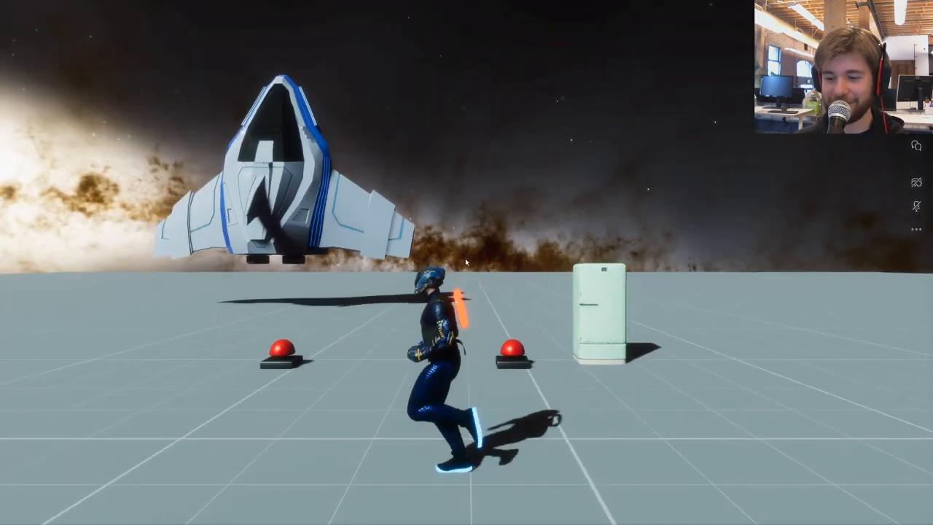
key(w)
click(360, 357)
drag(360, 357, 370, 328)
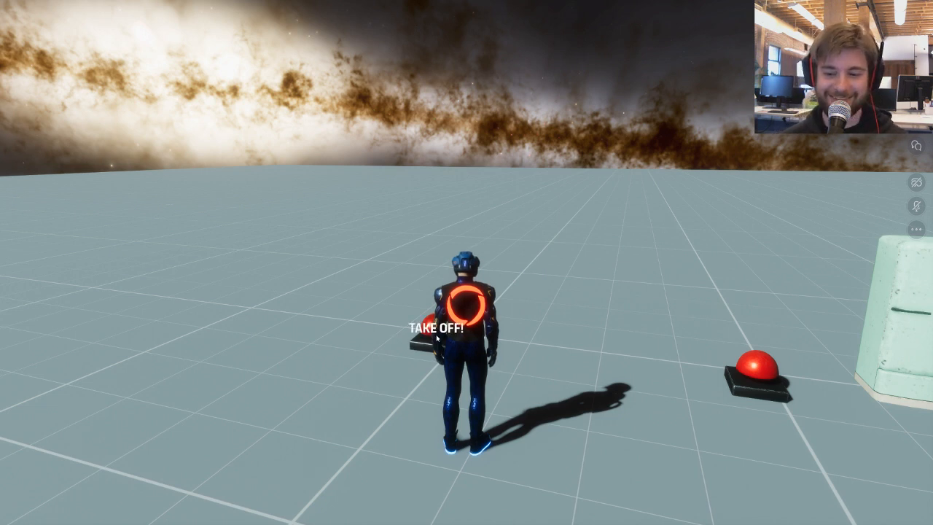
drag(485, 340, 409, 328)
key(a)
click(393, 335)
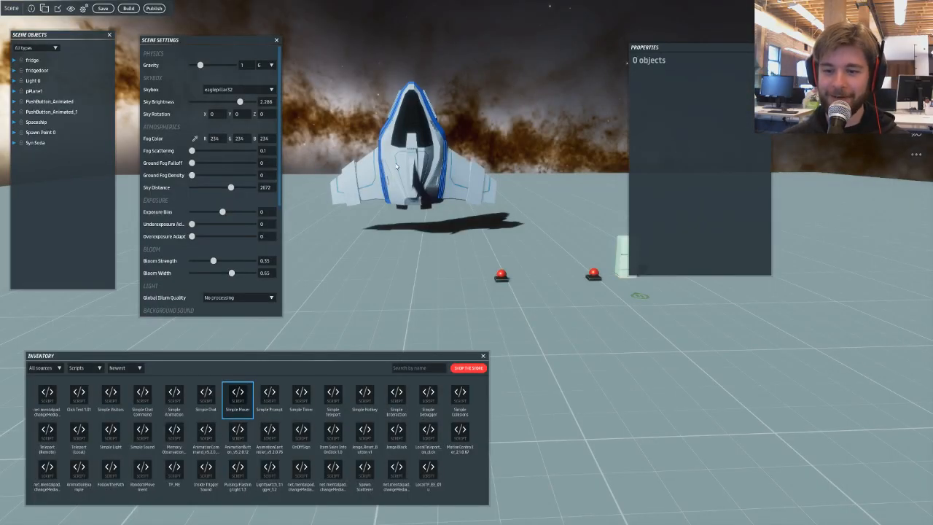
- Set the Spaceship's Simple Mover Position Offset X to 500 and Rotation Offset X to 360
click(395, 166)
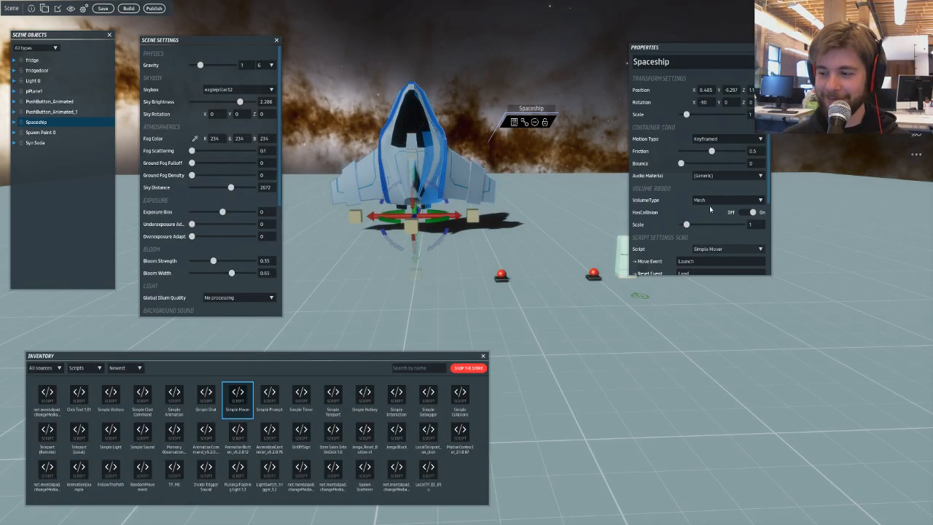
scroll(699, 182, down, 5)
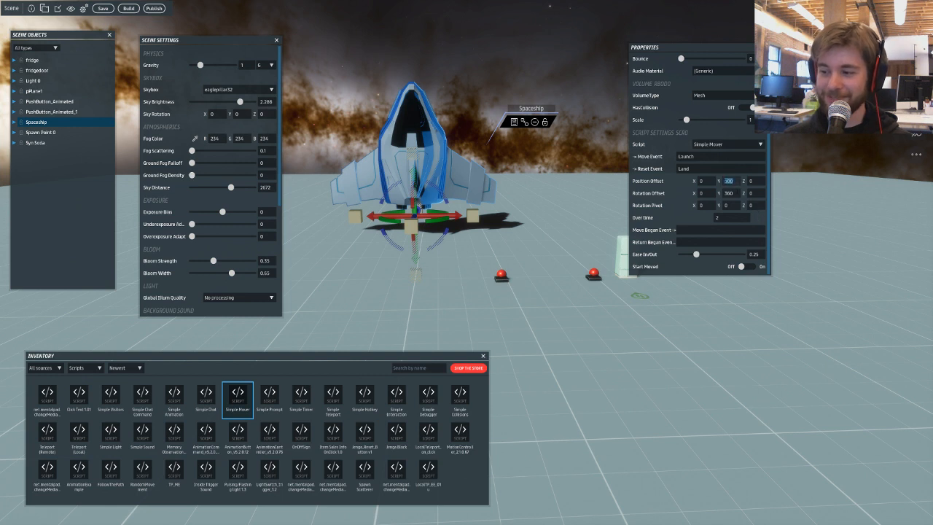
text(300)
click(706, 181)
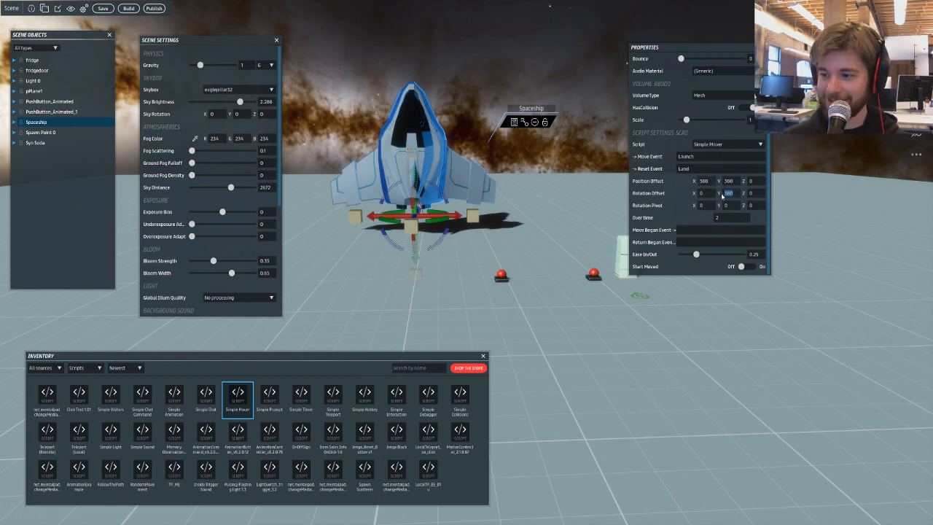
text(60)
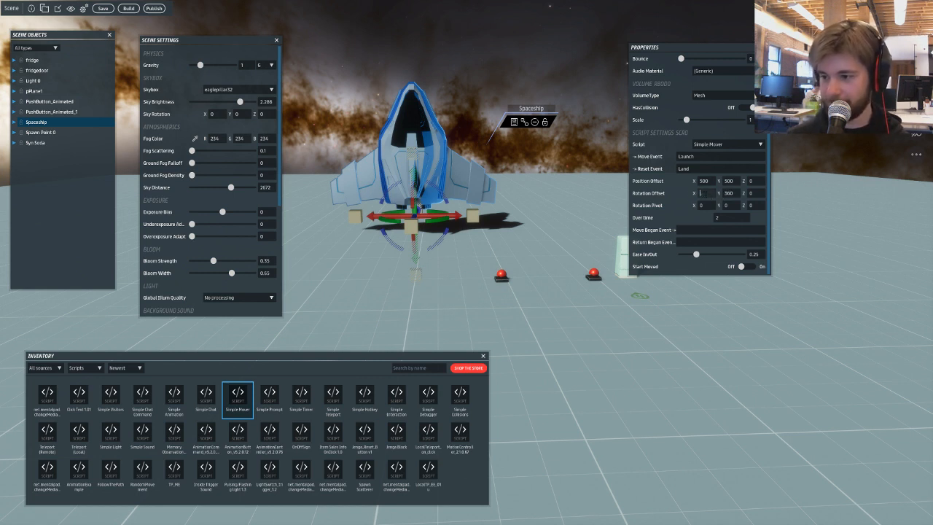
key(BackSpace)
key(BackSpace)
text(360)
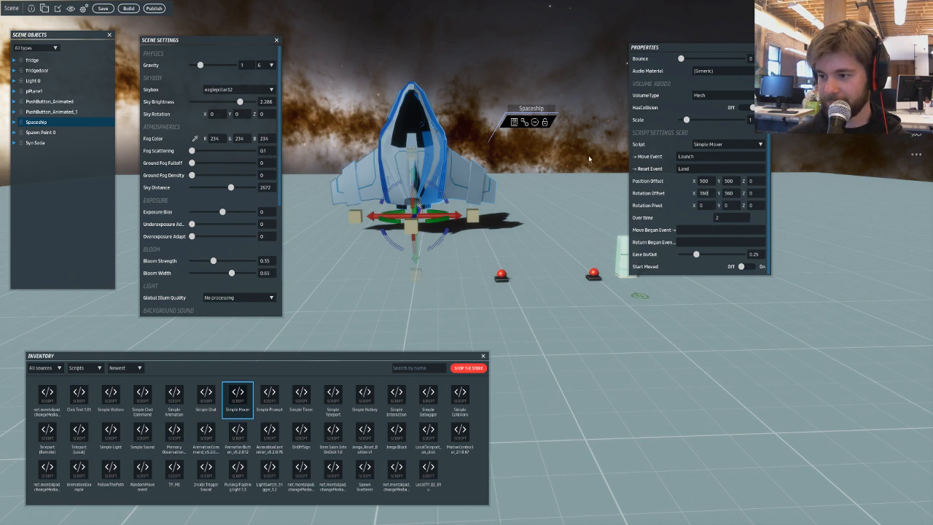
- Change the Spaceship's Rotation Offset X to 1080 and reset the Y values of both its position and rotation offsets to 0
key(BackSpace)
key(BackSpace)
key(BackSpace)
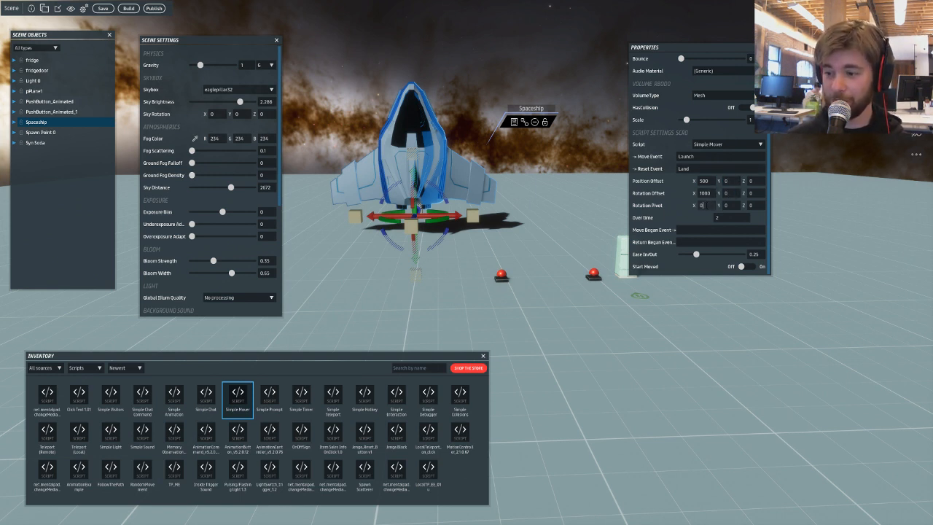
- Save and build the scene with the X-axis offsets, and visit the built world
click(129, 8)
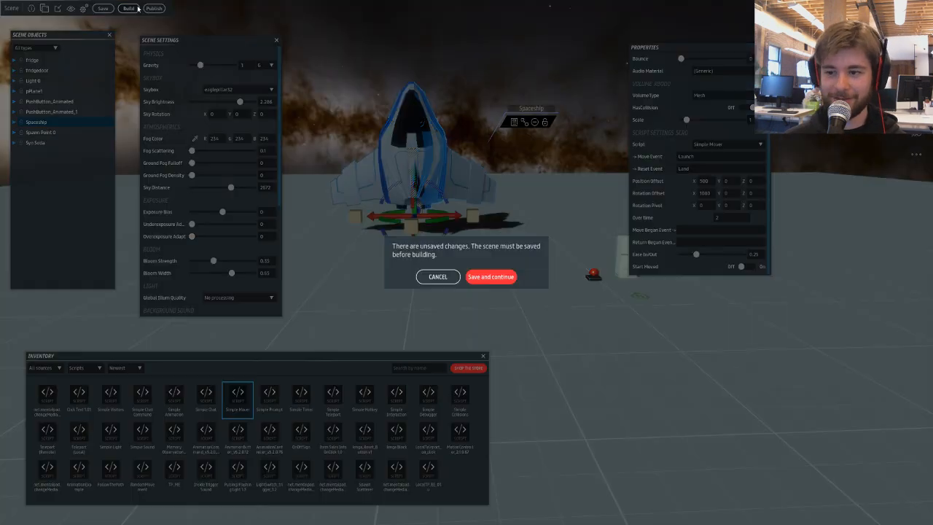
click(485, 276)
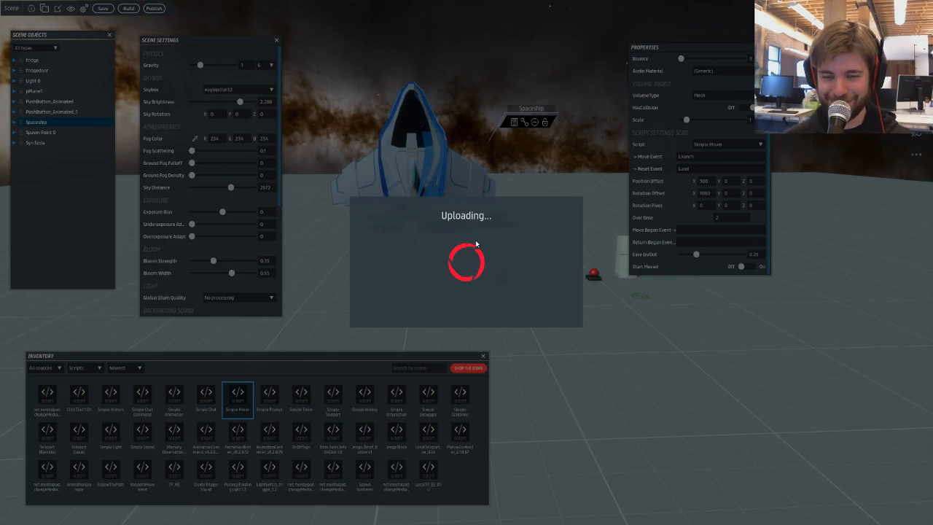
click(489, 274)
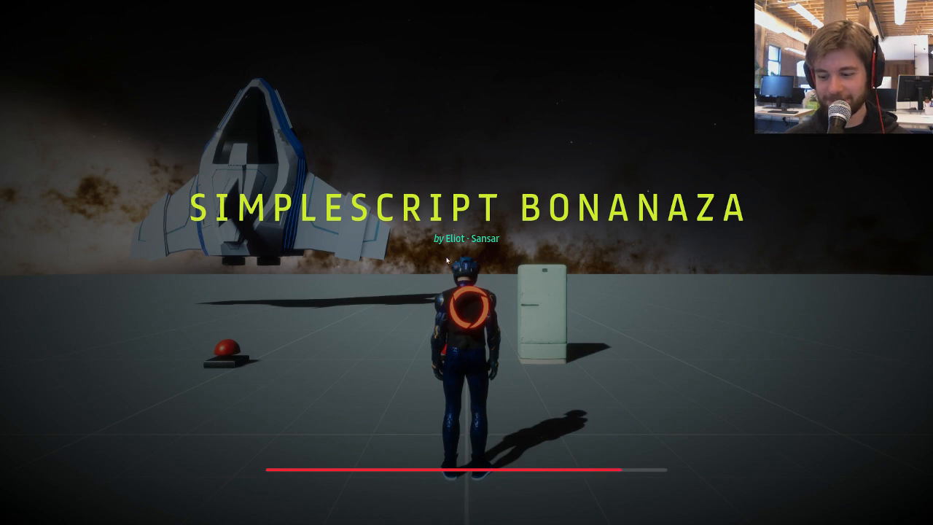
- Walk the avatar up to the TAKE OFF! button, trigger it and turn the view to follow the Spaceship's sideways flight
key(a)
key(w)
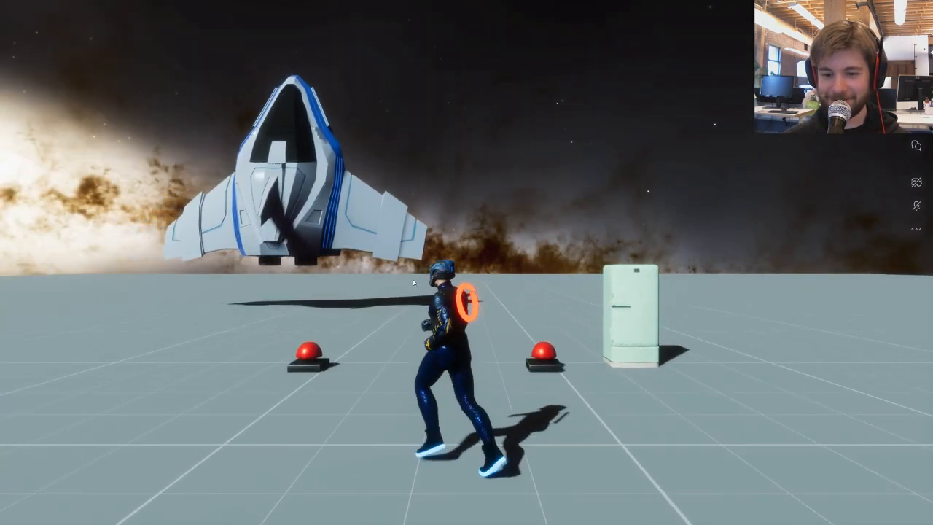
key(w)
key(a)
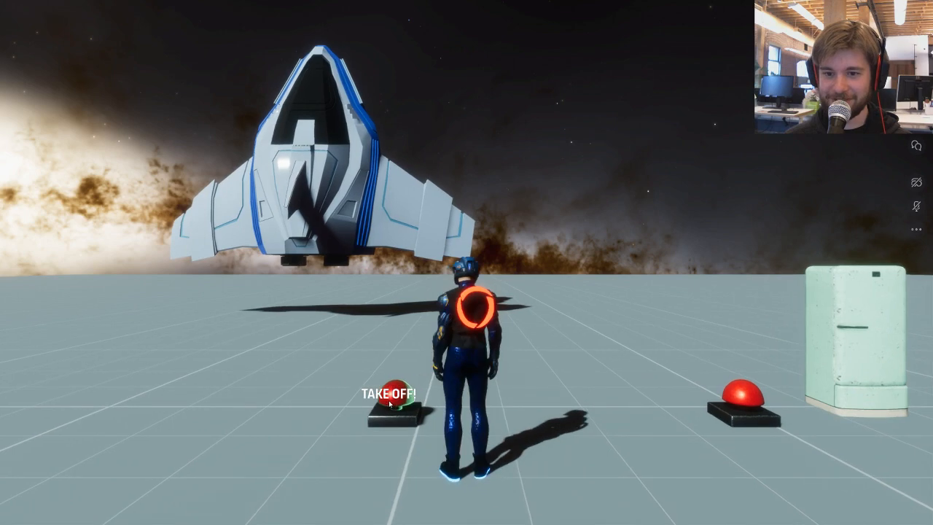
click(391, 398)
drag(440, 390, 343, 360)
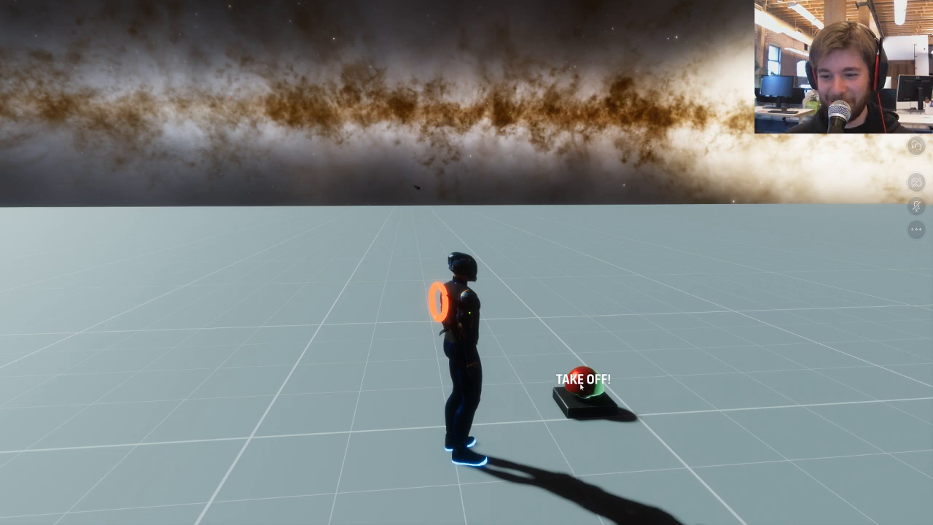
drag(547, 339, 542, 261)
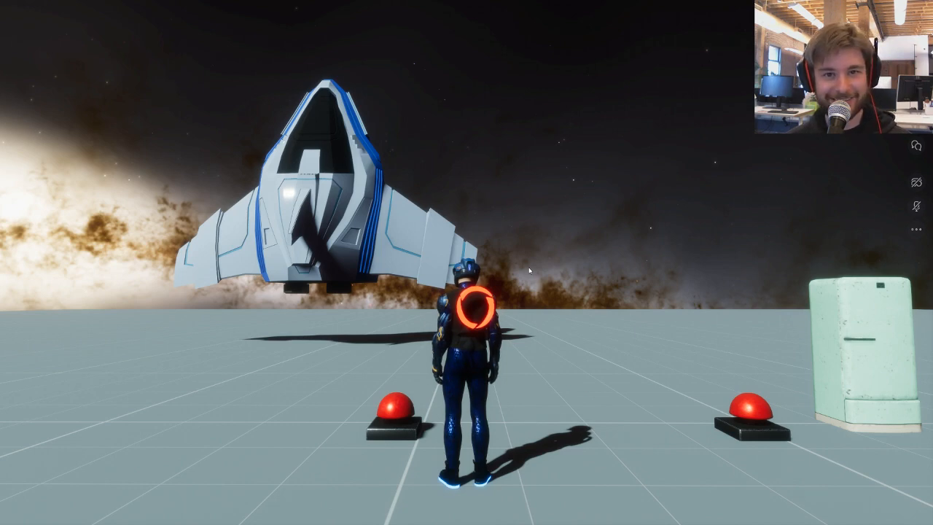
- Launch the Spaceship once more and rotate the view to watch it fly off and return
click(394, 402)
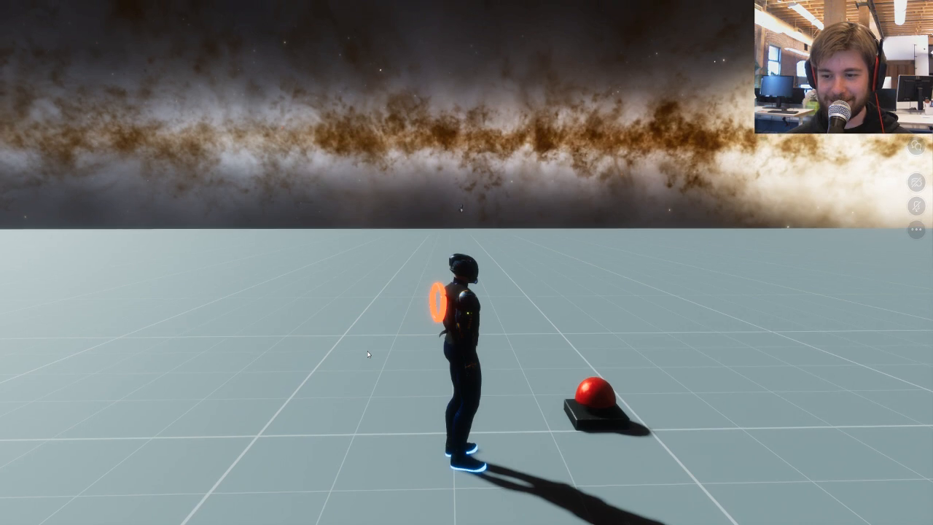
drag(368, 355, 405, 353)
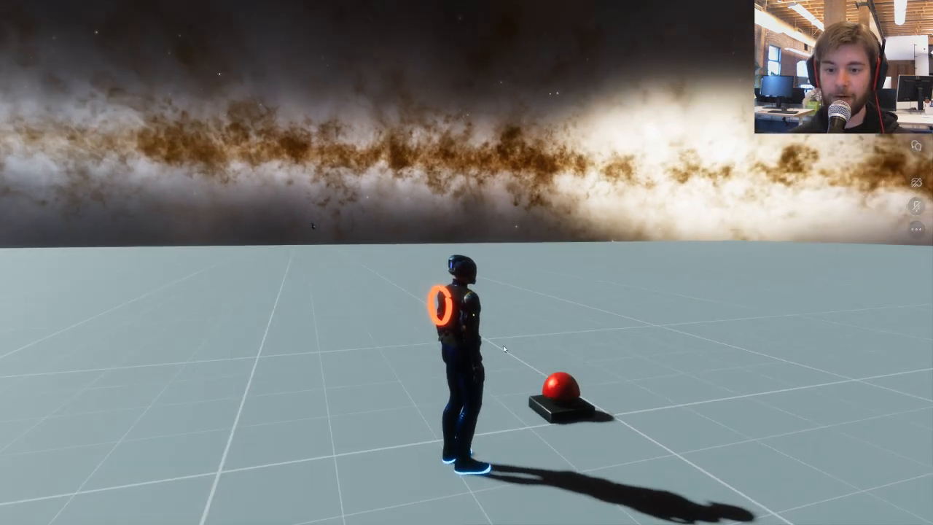
drag(489, 339, 530, 317)
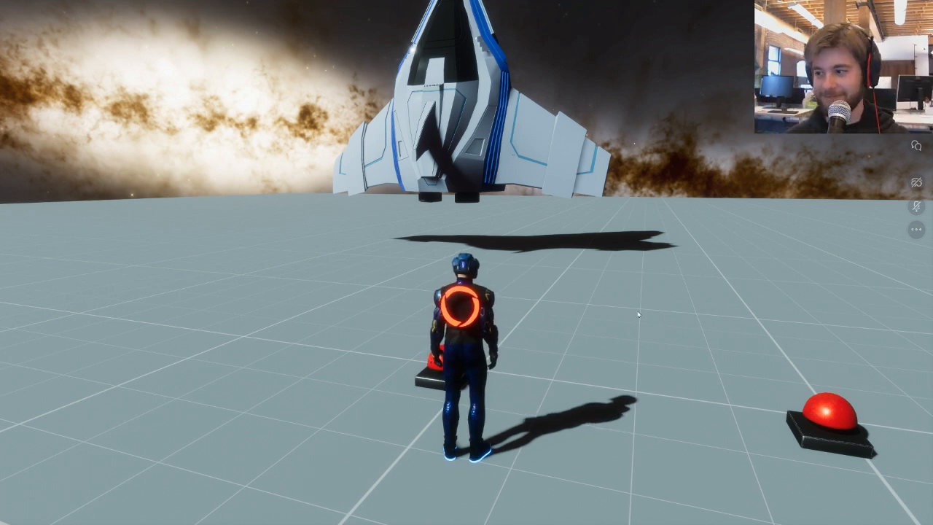
- Set the Spaceship's Position Offset Y to -500 and Rotation Offset to 0, 0, 1080, then build and visit the scene
key(Escape)
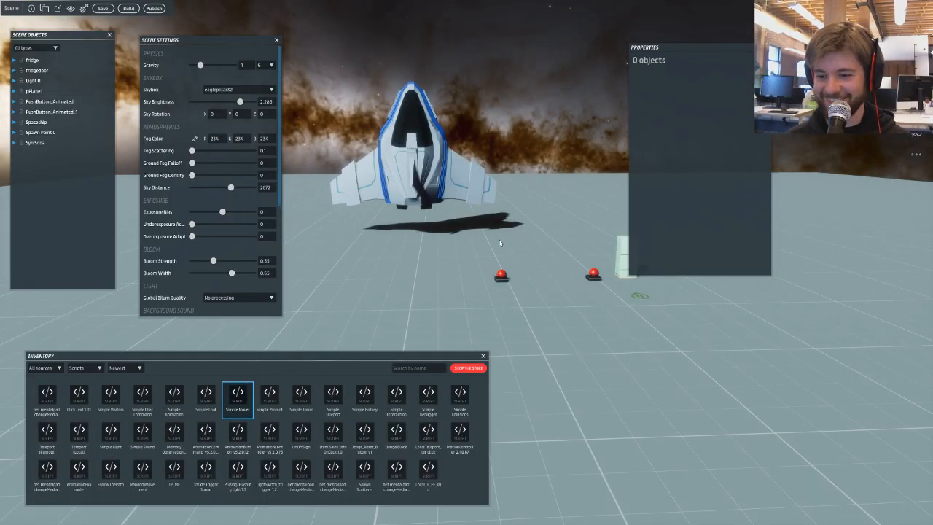
click(453, 214)
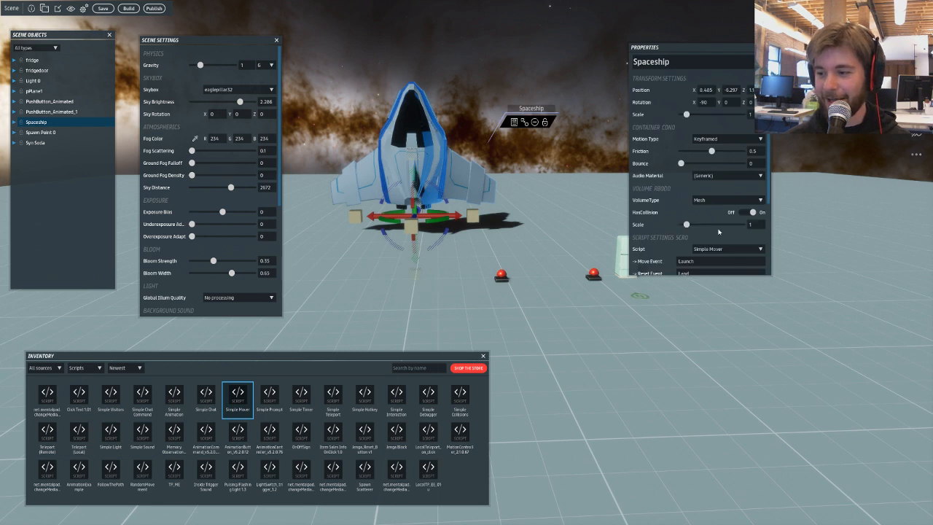
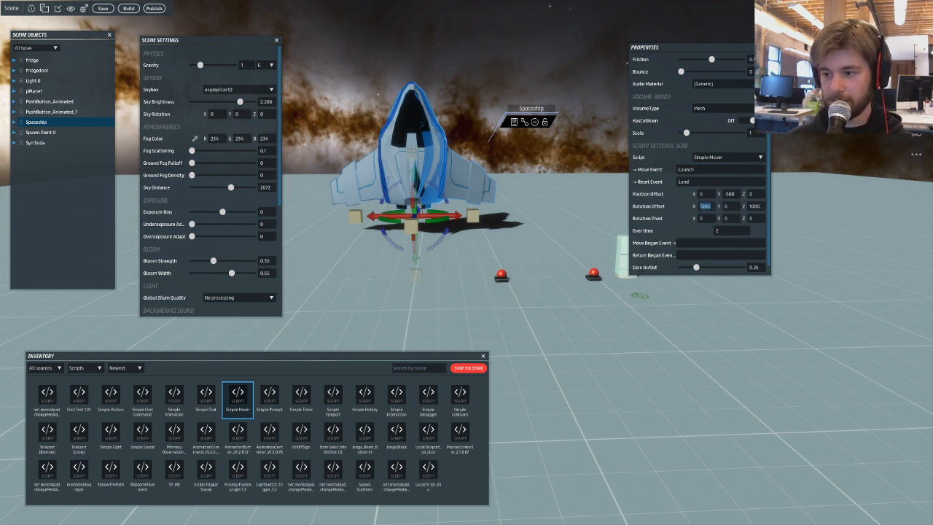
click(124, 9)
click(505, 276)
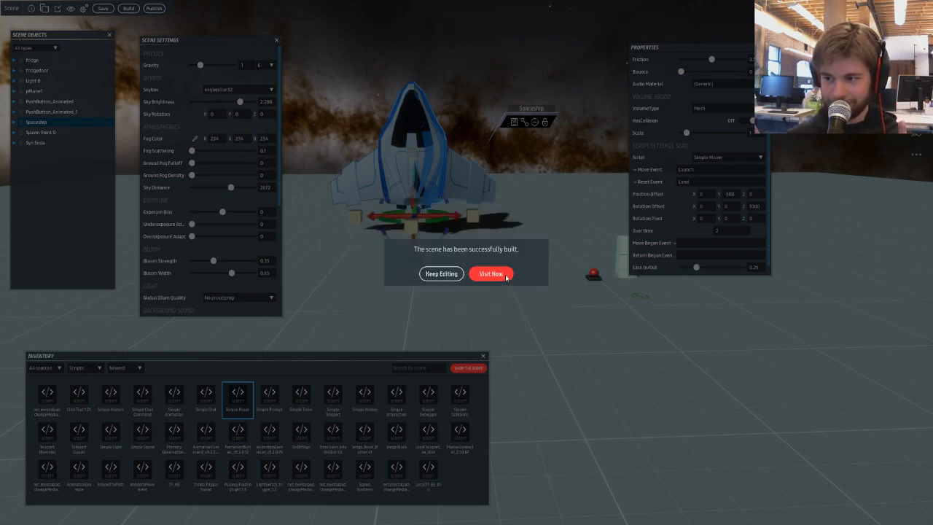
click(505, 274)
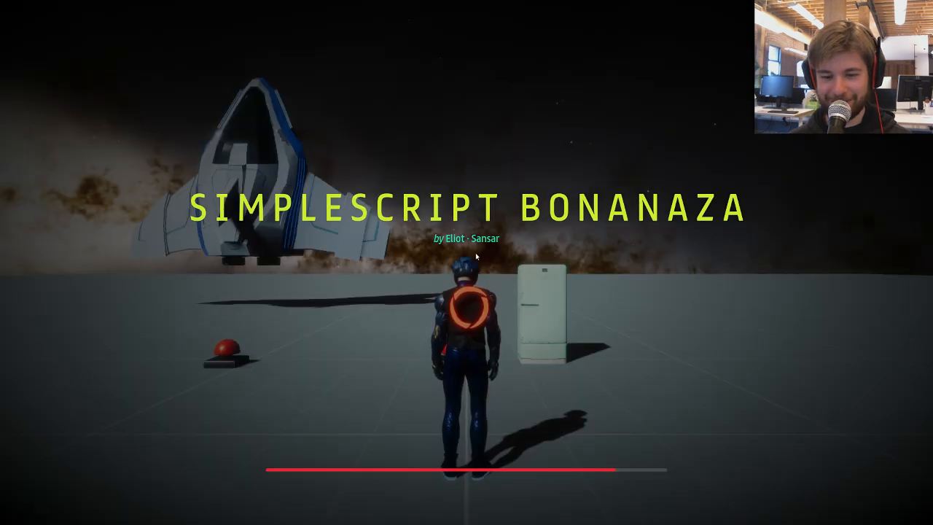
- Walk the avatar up to the TAKE OFF! button, launch the Spaceship and tilt the view to follow its flight
key(a)
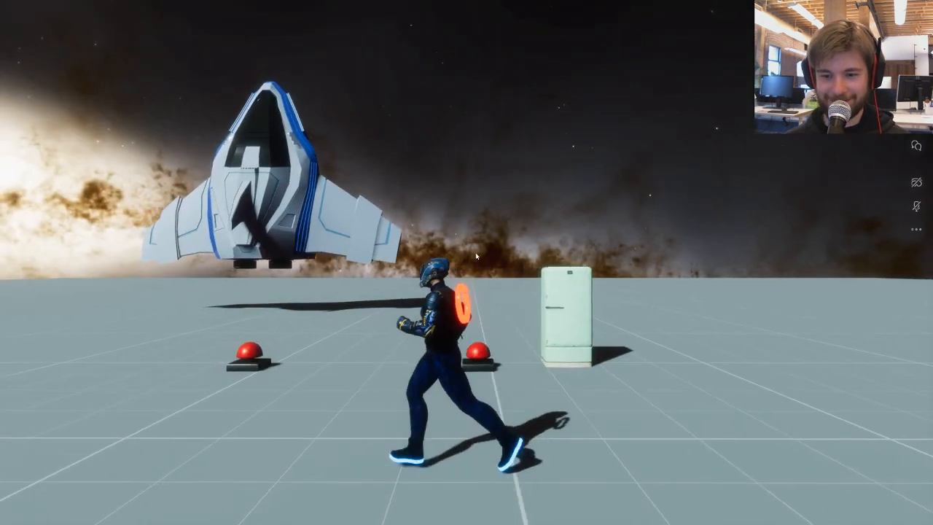
key(w)
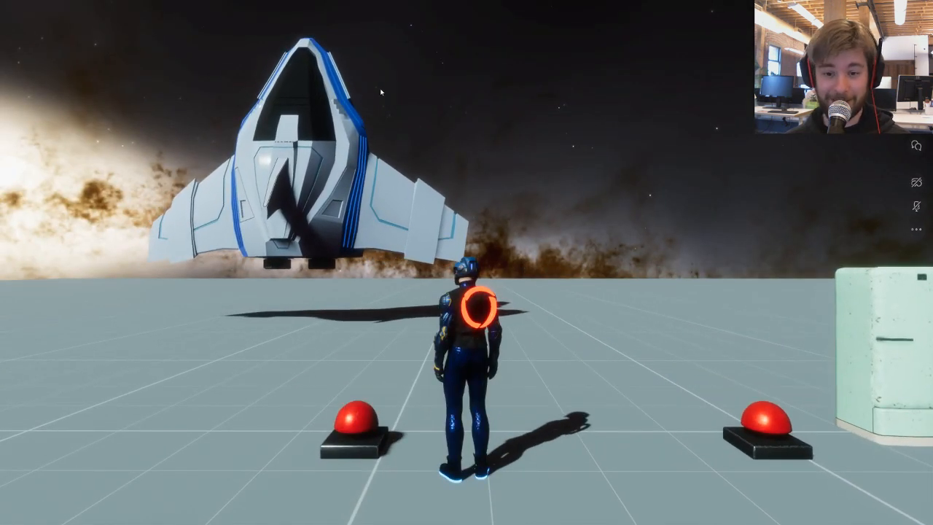
click(355, 417)
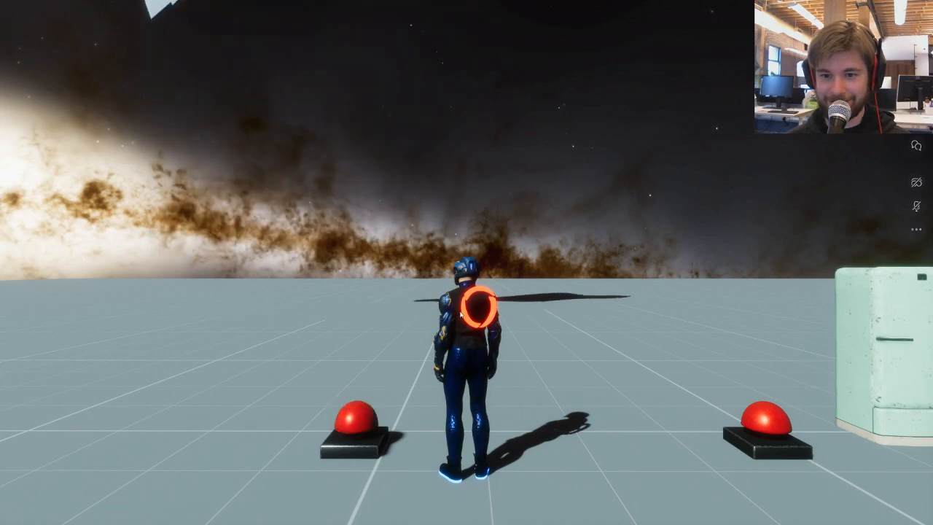
drag(459, 314, 441, 127)
- Move the avatar close to the TAKE OFF! button and trigger it again from first-person view to bring the Spaceship back
key(s)
drag(455, 195, 464, 270)
key(w)
key(w)
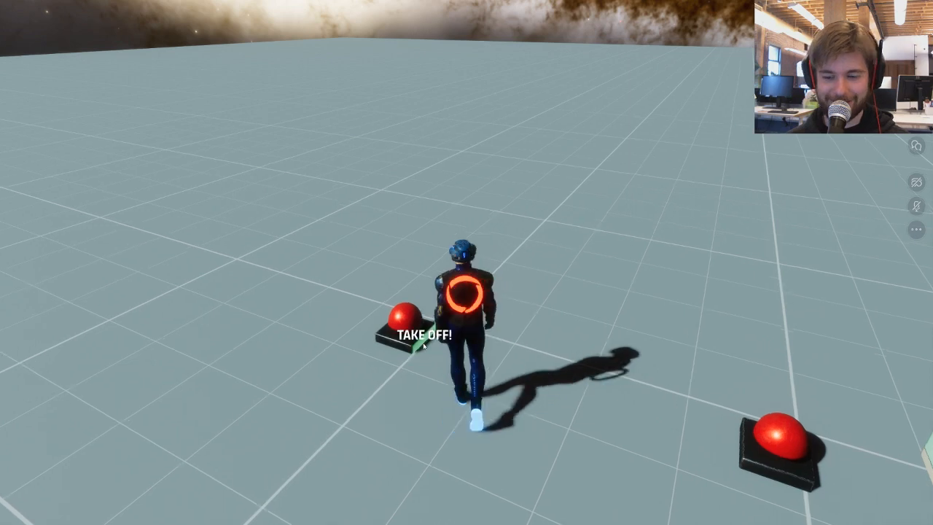
drag(452, 300, 413, 89)
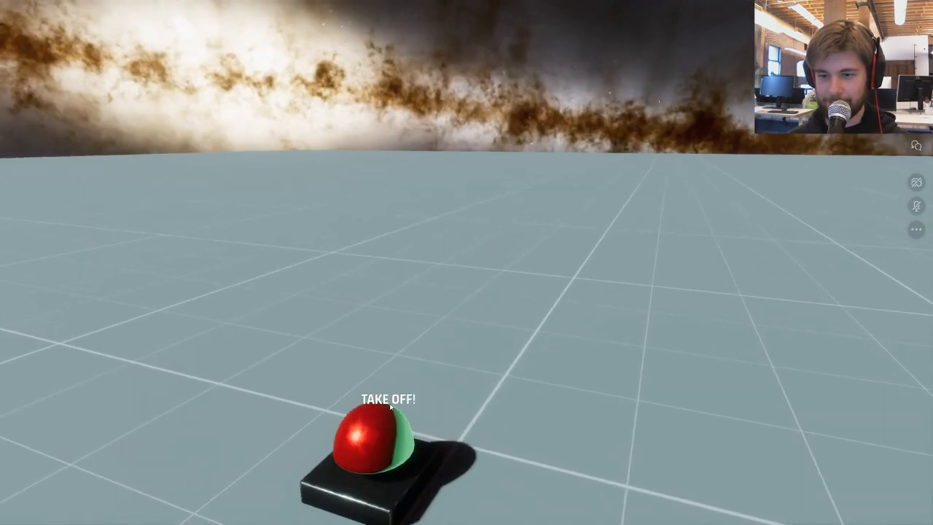
click(383, 439)
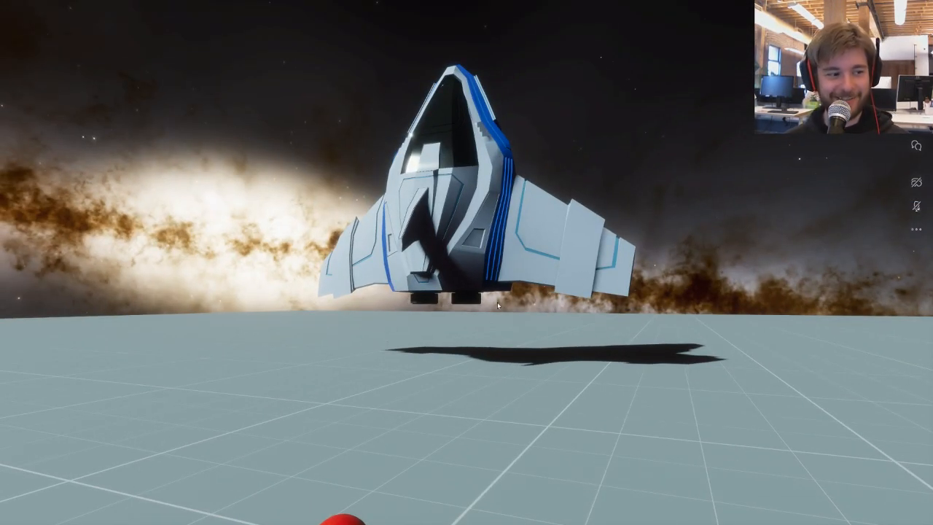
- Launch the Spaceship once more with the TAKE OFF! button, and trigger the button again to land it
key(a)
key(w)
drag(531, 315, 551, 328)
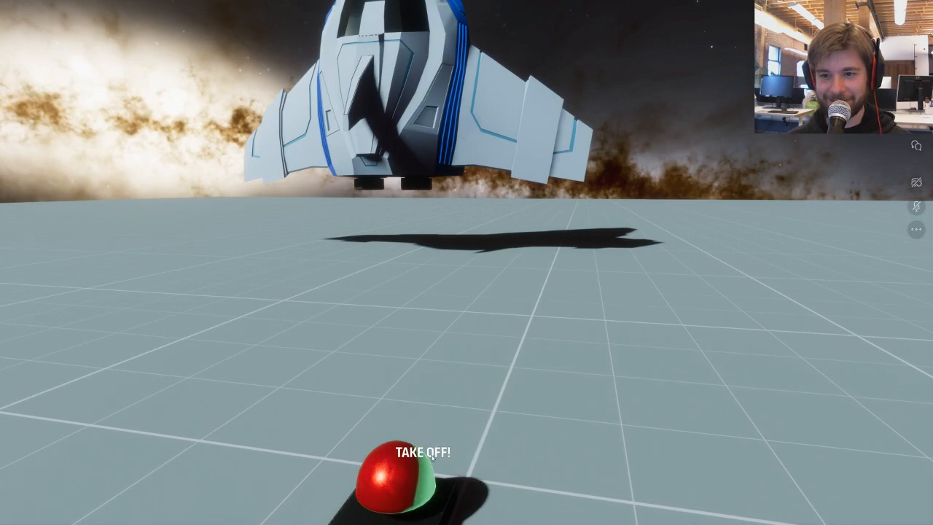
click(432, 457)
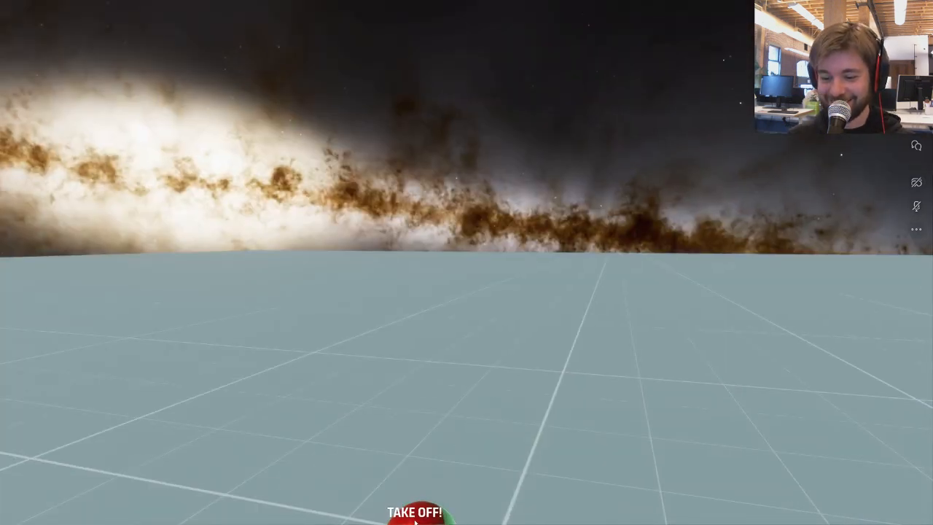
click(414, 515)
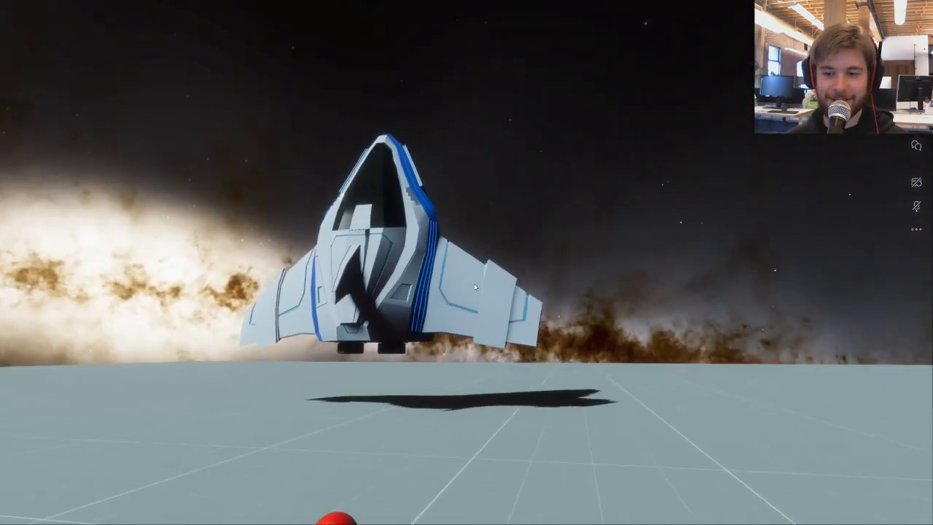
- Walk the avatar around the TAKE OFF! button and examine the parked Spaceship from different angles
key(a)
key(w)
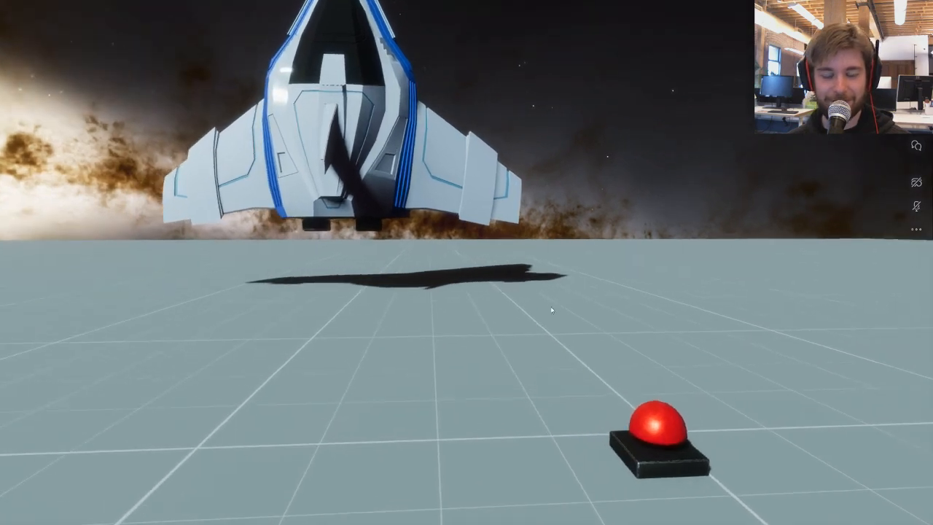
key(d)
key(d)
right_drag(596, 317, 453, 284)
key(s)
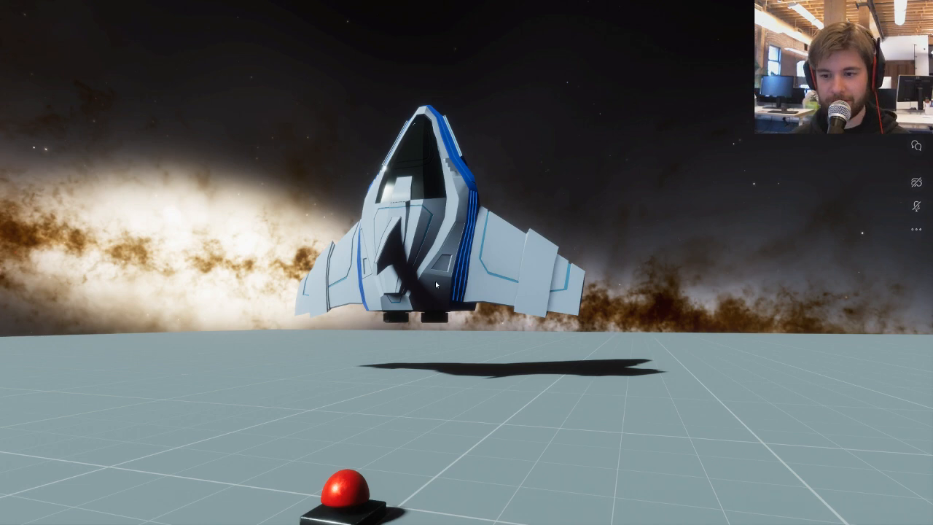
right_drag(437, 285, 439, 304)
scroll(399, 366, up, 5)
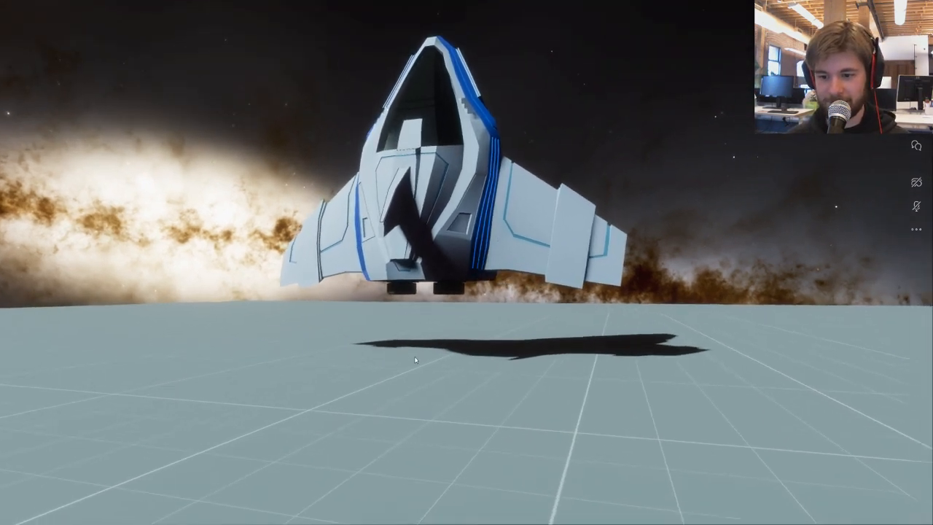
key(s)
right_drag(416, 360, 480, 379)
- Walk to the Snaaacks! button, open the fridge door with it and approach the soda can inside
key(d)
key(w)
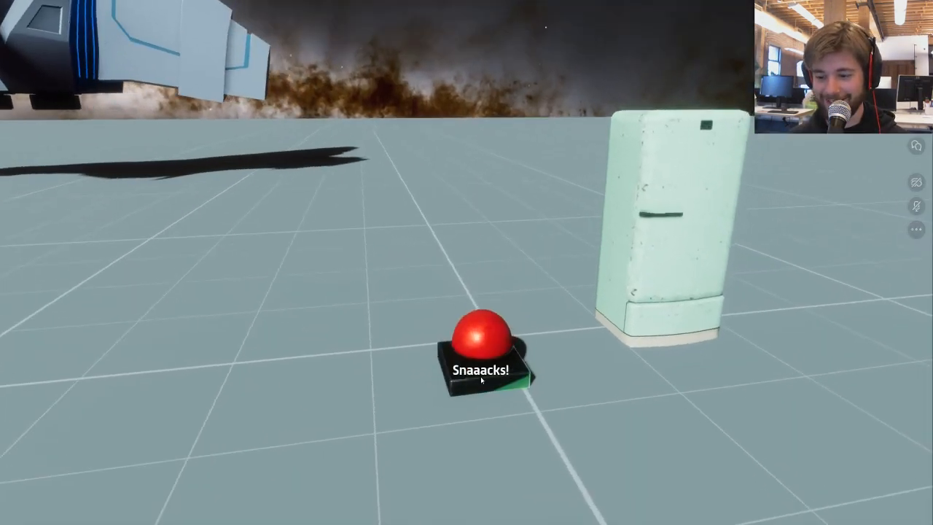
click(454, 364)
key(d)
key(w)
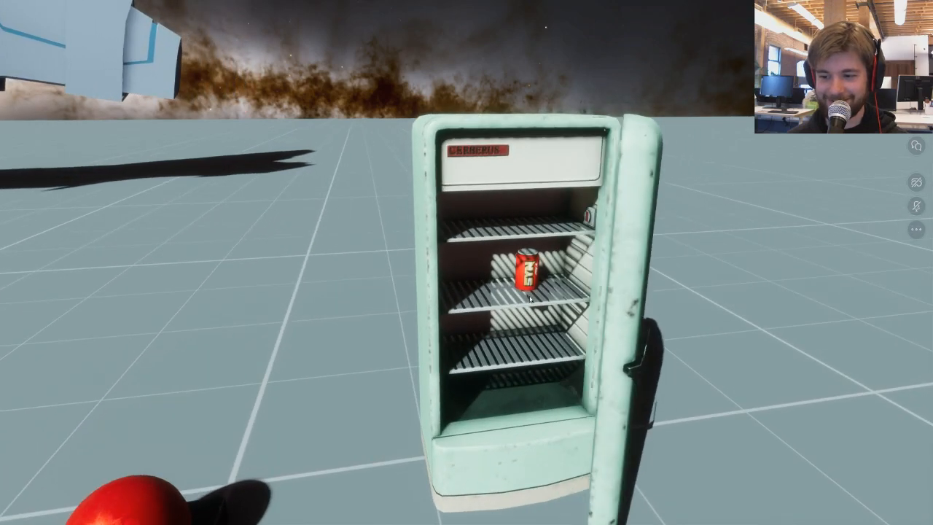
click(533, 284)
- Back the avatar away from the open fridge and return to the scene editor
key(s)
right_drag(533, 284, 474, 277)
key(a)
key(a)
key(s)
key(Escape)
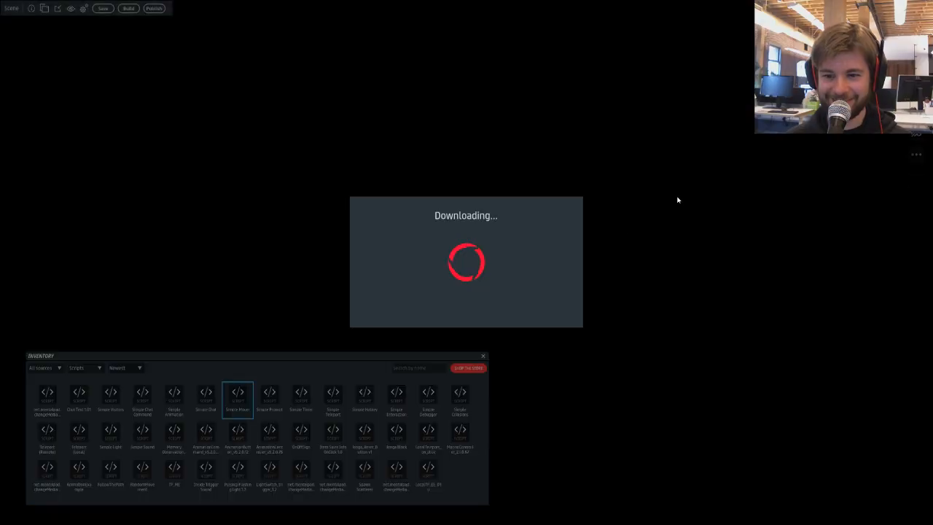
key(d)
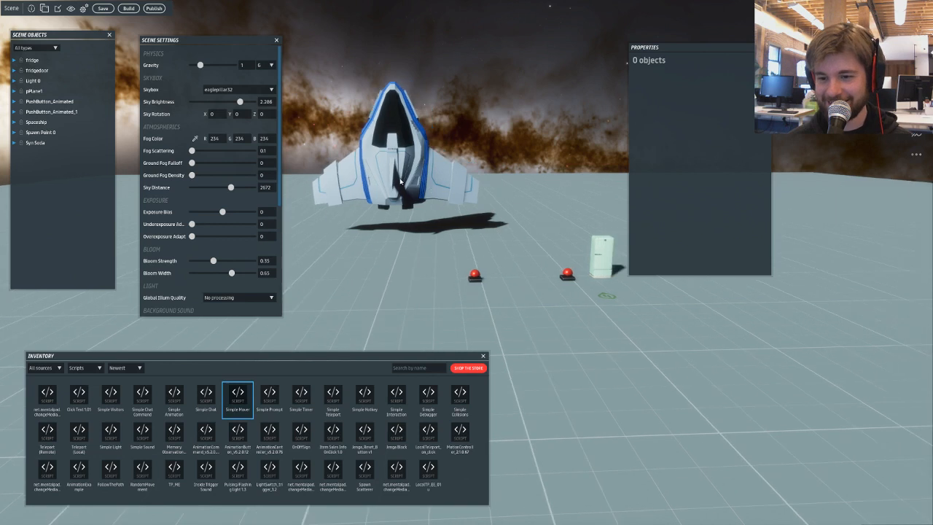
- Set the Spaceship's Simple Mover Rotation Offset to 1080 on Y and 0 on Z
click(440, 188)
scroll(687, 236, down, 2)
scroll(700, 250, down, 3)
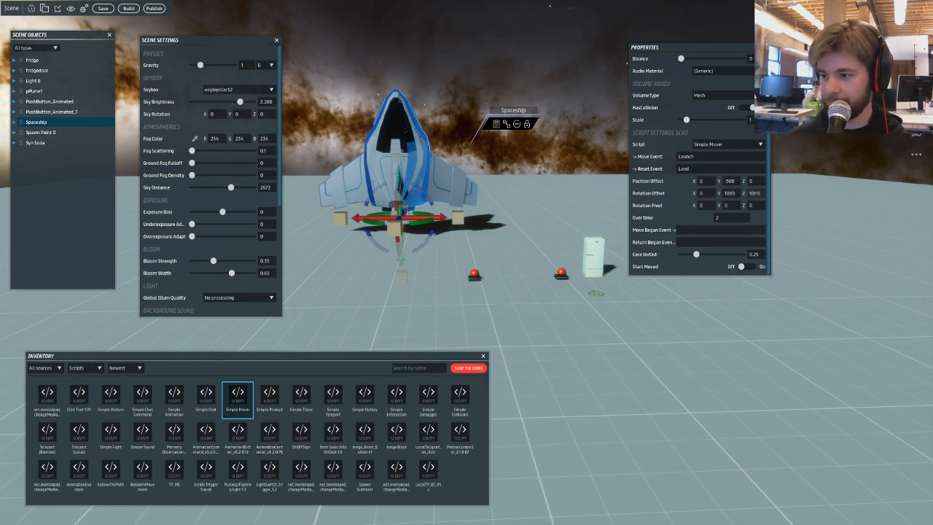
double_click(756, 193)
text(0)
click(700, 382)
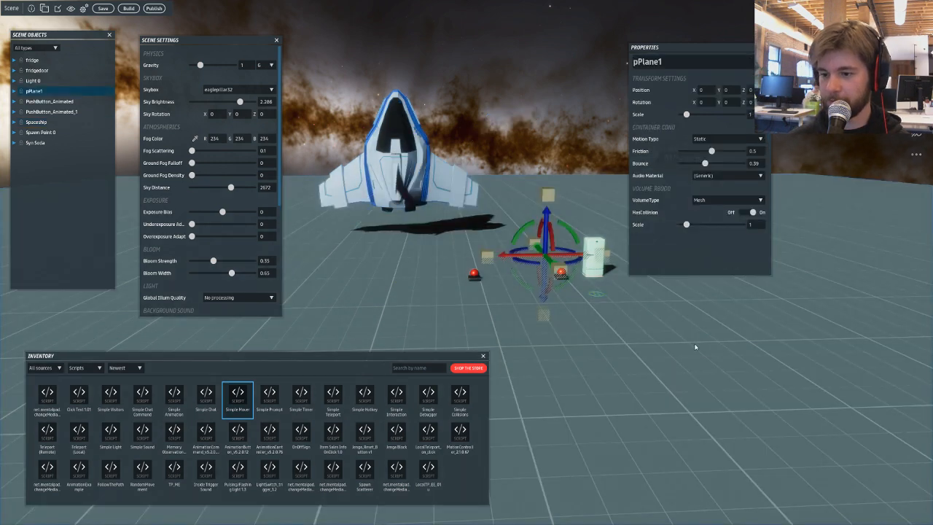
- Filter the inventory to show System items of all types
right_drag(695, 347, 585, 322)
right_drag(465, 303, 483, 276)
key(a)
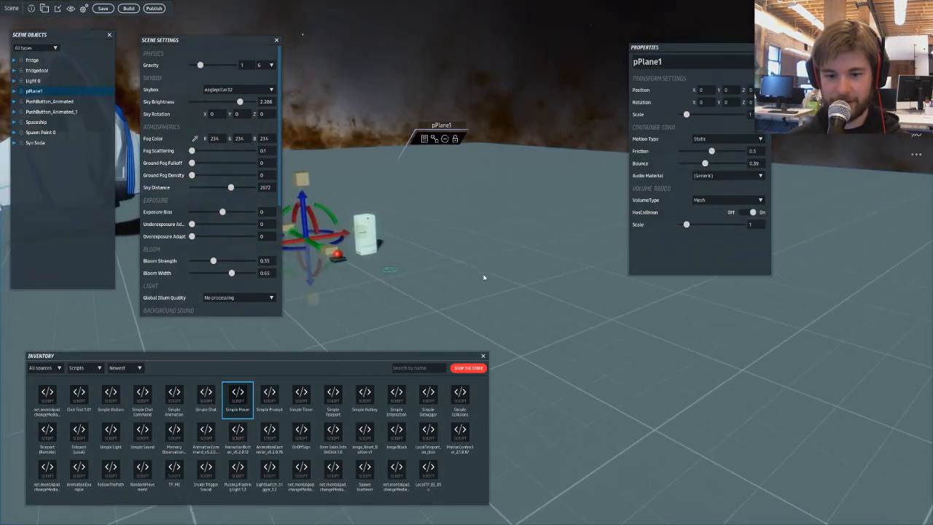
click(82, 371)
click(57, 372)
click(56, 372)
click(82, 368)
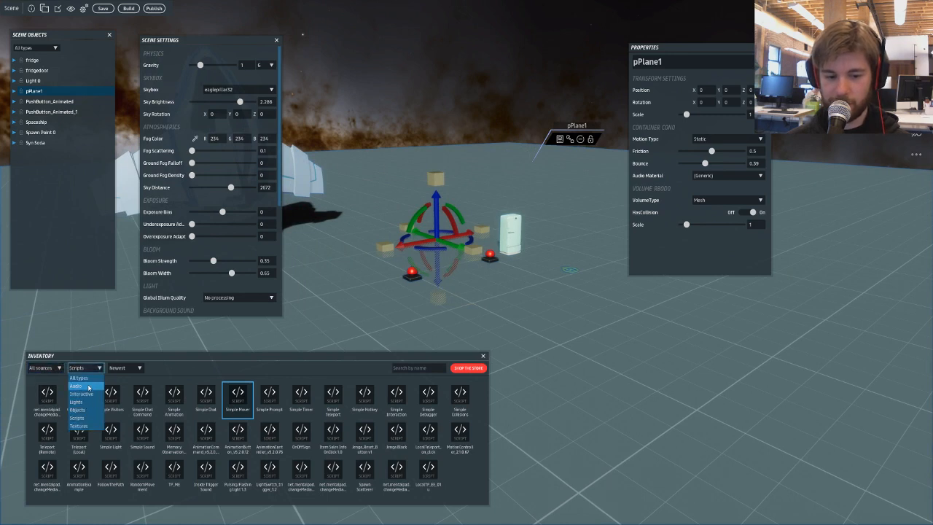
click(45, 368)
click(45, 368)
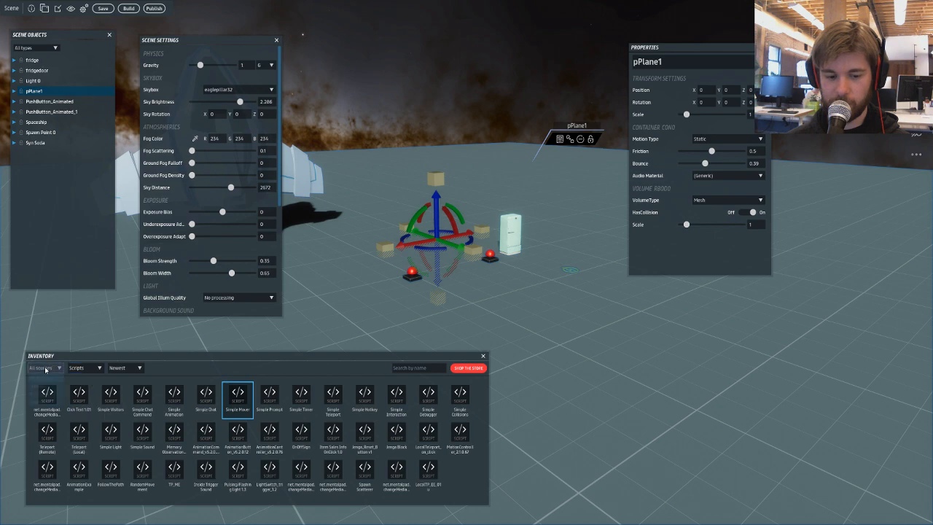
click(48, 403)
click(86, 369)
click(86, 378)
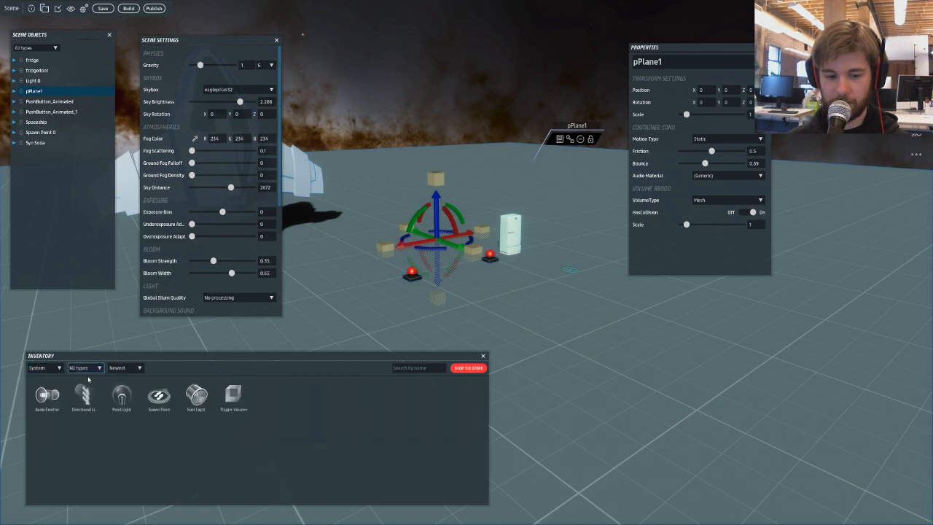
right_drag(543, 359, 658, 367)
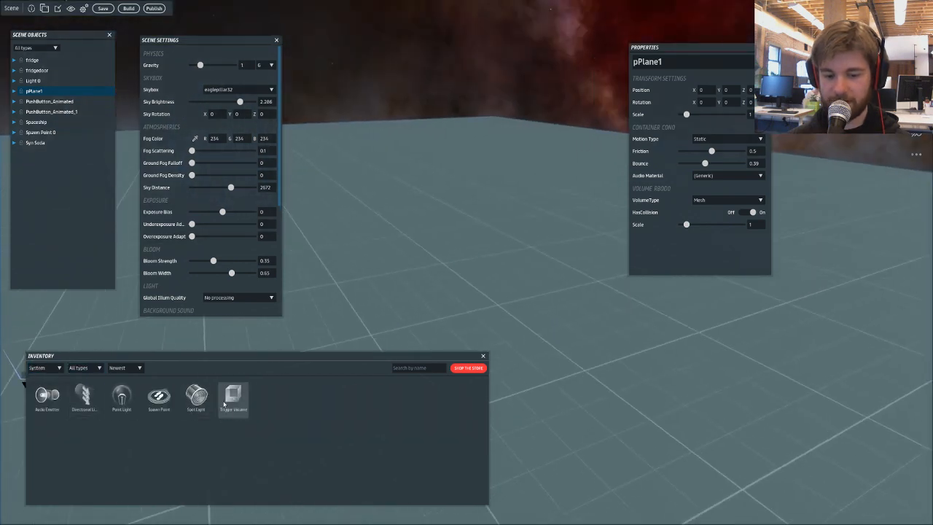
drag(196, 396, 519, 250)
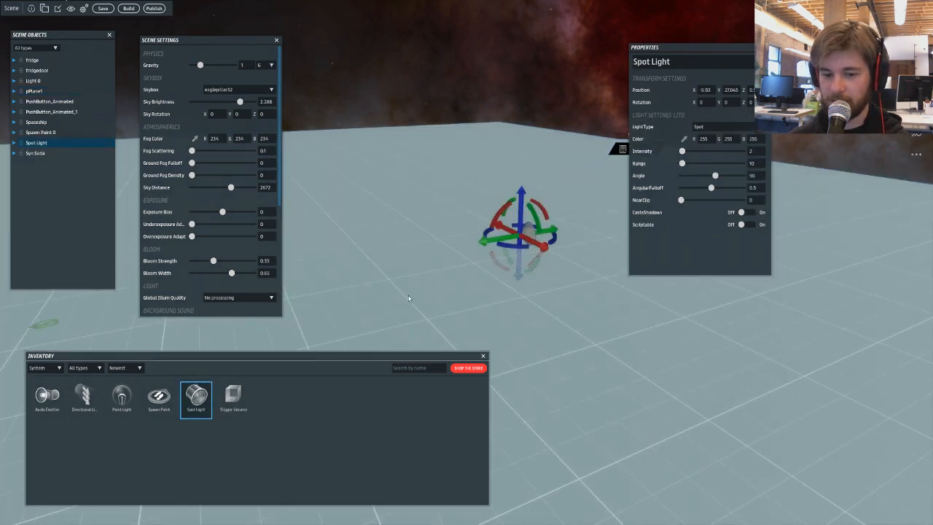
key(Delete)
- Place a Point Light above an empty area of the floor and set its color to RGB 92, 246, 185
right_drag(490, 172, 381, 295)
drag(122, 397, 306, 55)
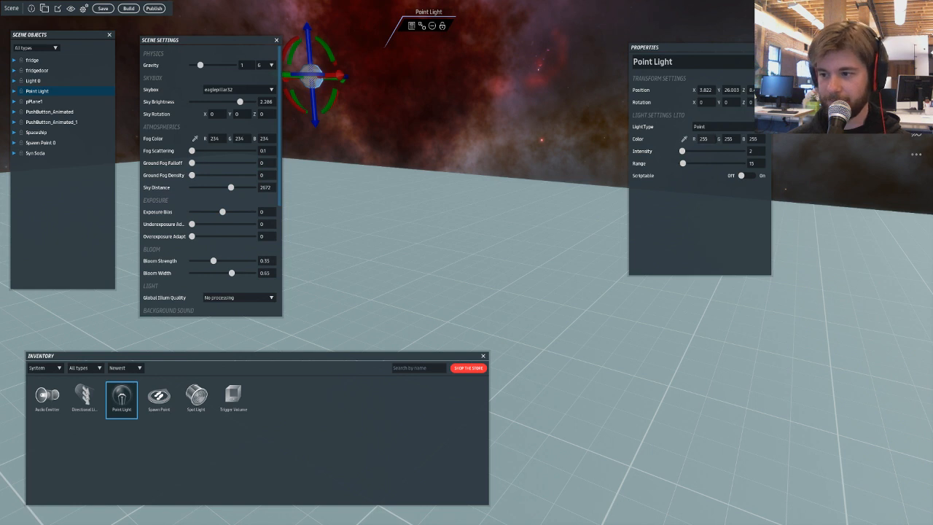
click(682, 138)
drag(520, 272, 520, 265)
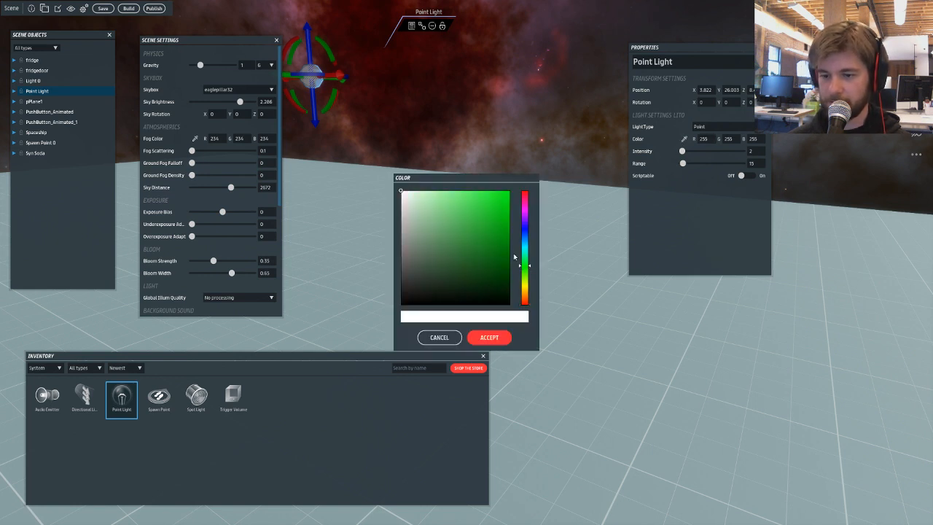
click(469, 194)
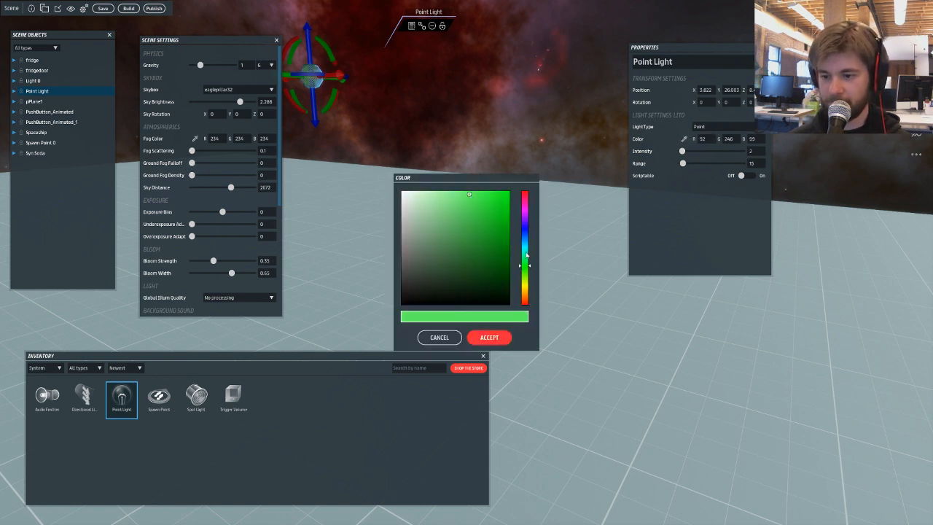
click(523, 256)
click(489, 336)
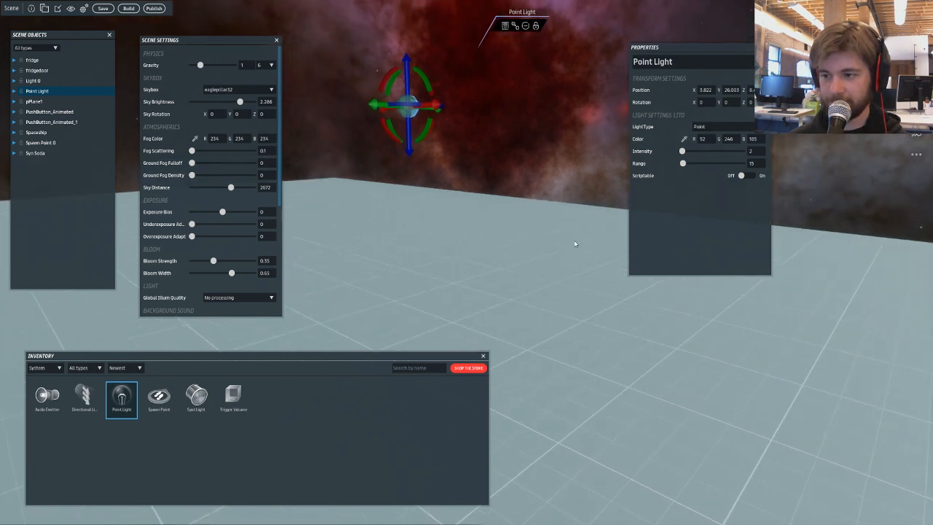
- Set the Point Light's Intensity to 50
drag(755, 151, 734, 164)
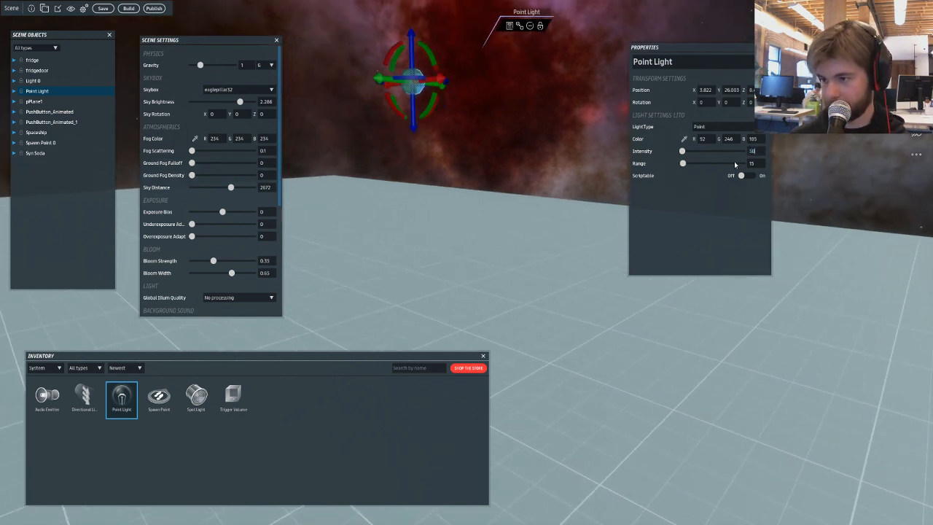
text(50)
key(Return)
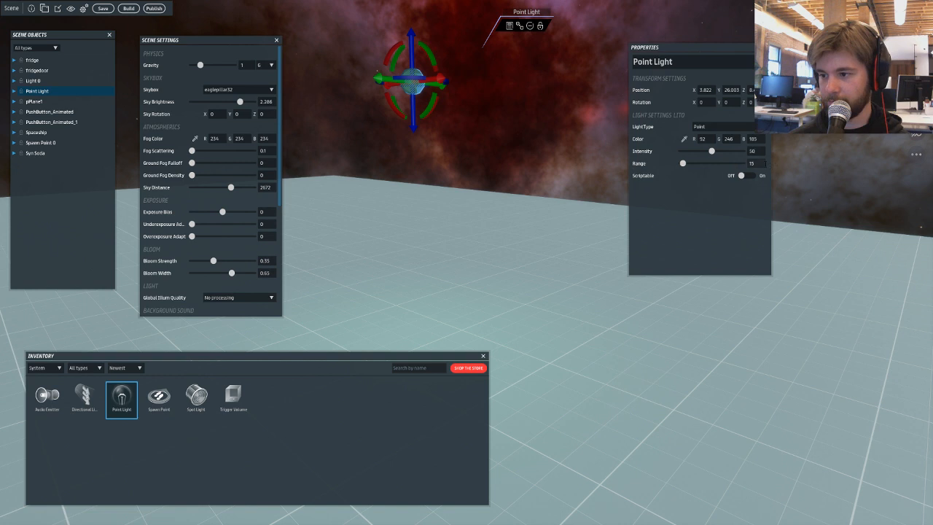
- Set the Point Light's Range to 500 and settle its Intensity at about 63
text(500)
key(Return)
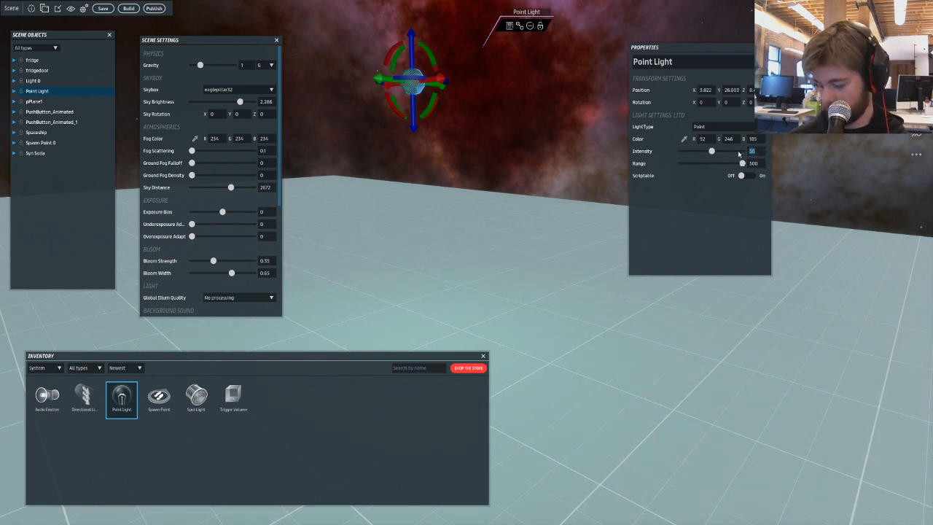
text(100)
key(Return)
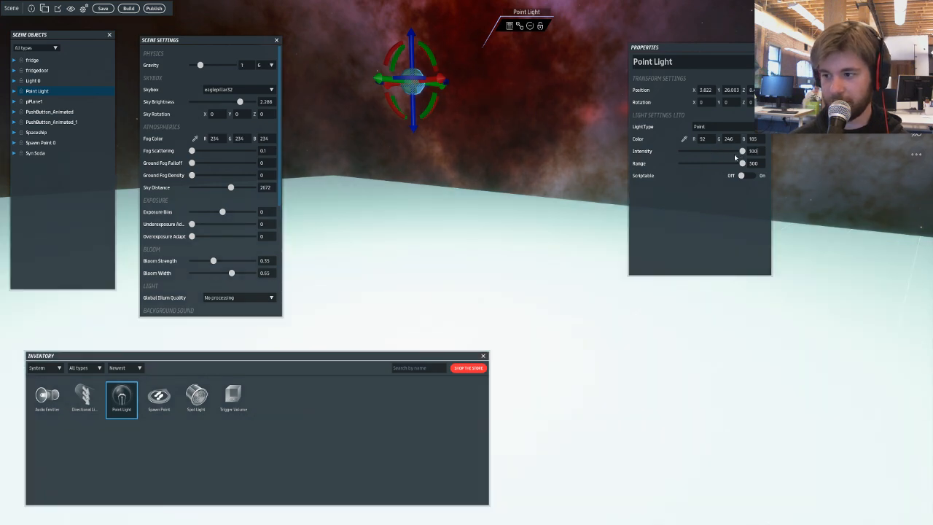
drag(742, 151, 715, 151)
key(d)
right_drag(370, 177, 300, 190)
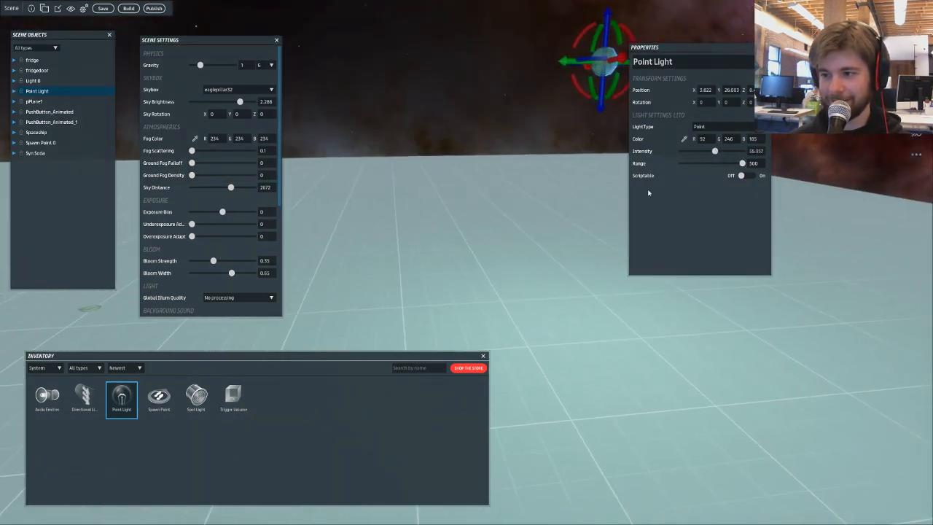
drag(717, 151, 720, 151)
- Lower the Point Light vertically to a Z position of about 2.5, closer to the floor
key(s)
key(d)
right_drag(572, 193, 461, 235)
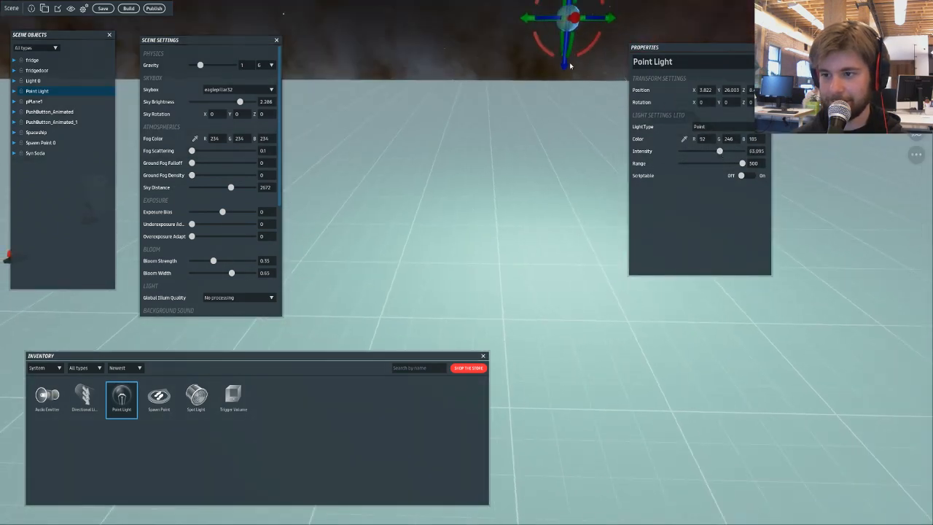
drag(565, 67, 544, 242)
right_drag(545, 243, 589, 199)
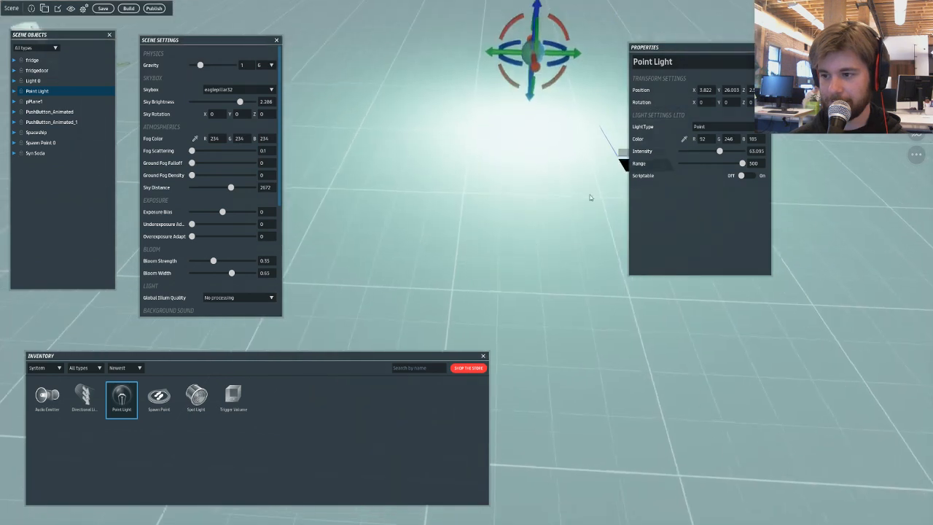
- Change the Point Light's color to a saturated pink, RGB 231, 33, 152
click(683, 139)
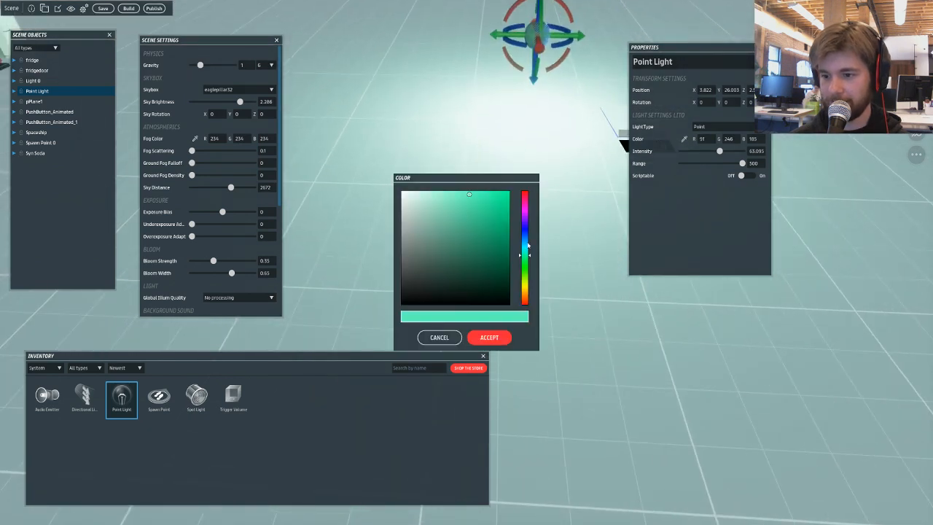
click(493, 202)
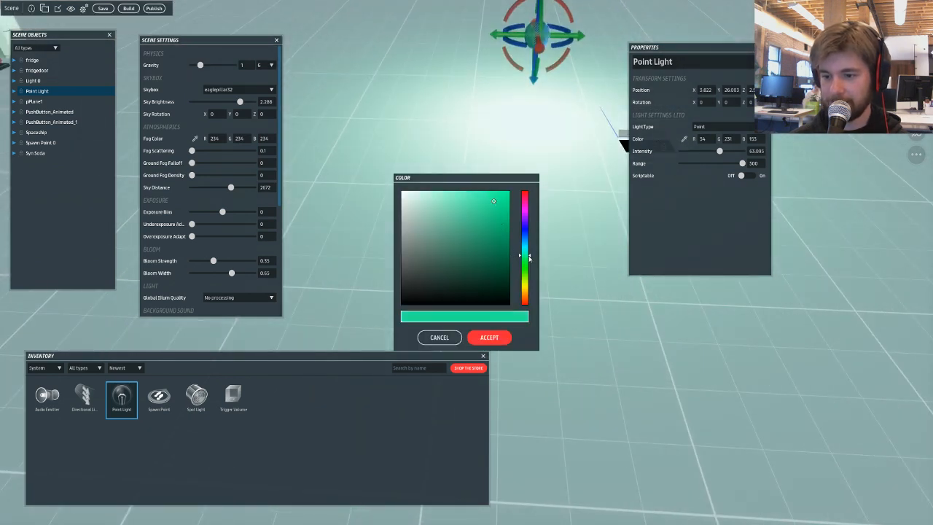
click(489, 338)
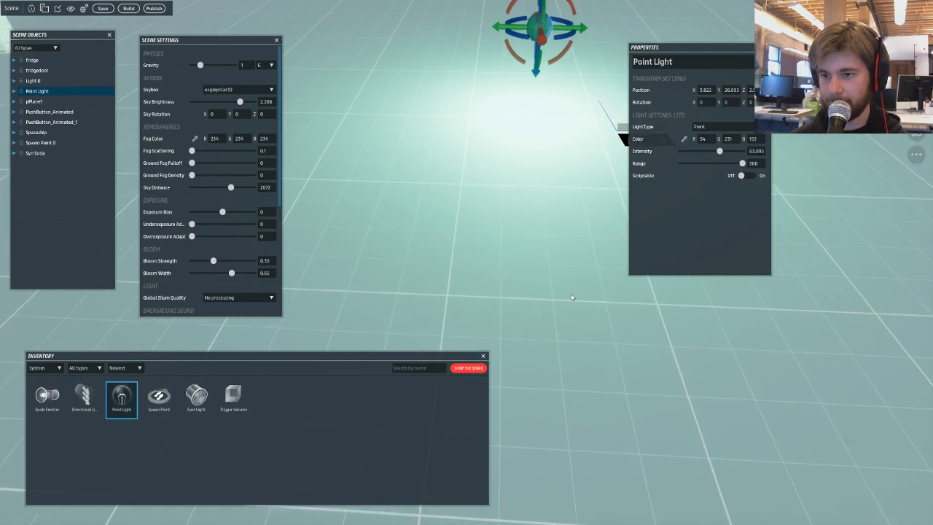
click(683, 140)
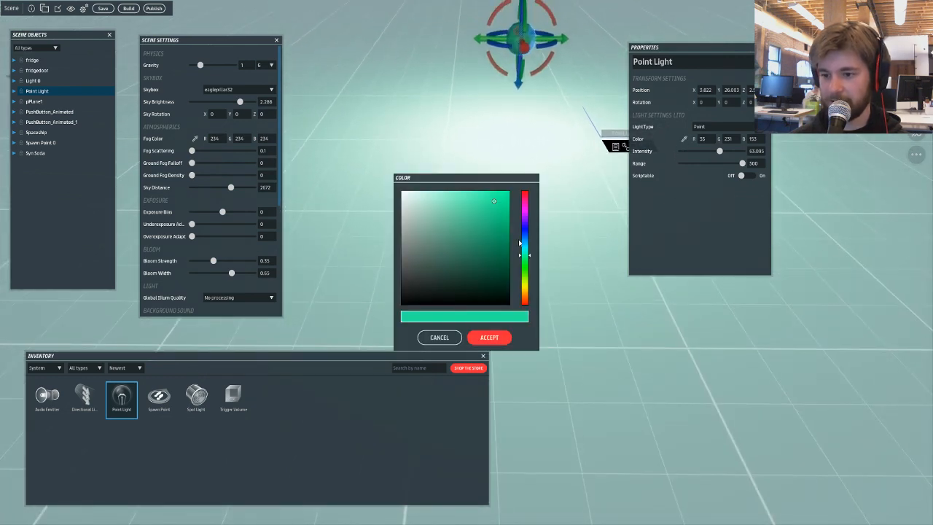
click(524, 206)
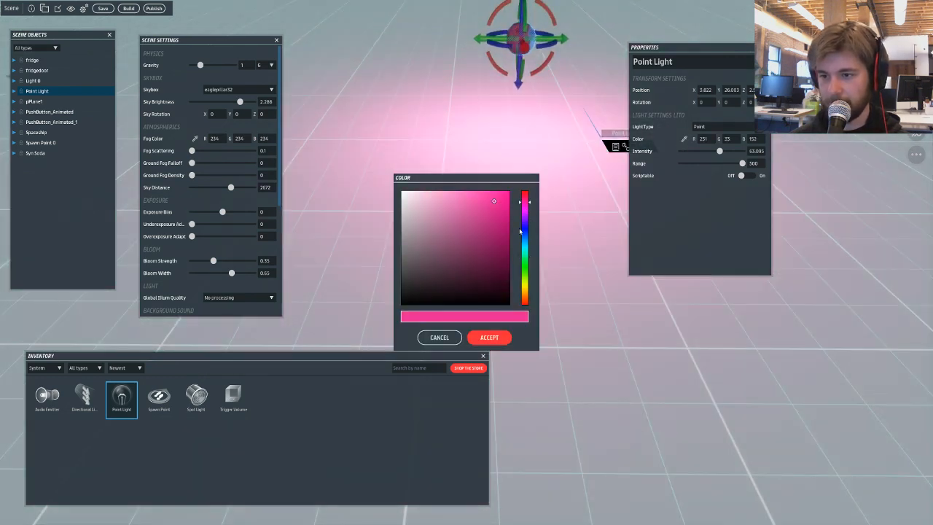
click(489, 337)
- Make the Point Light scriptable
key(d)
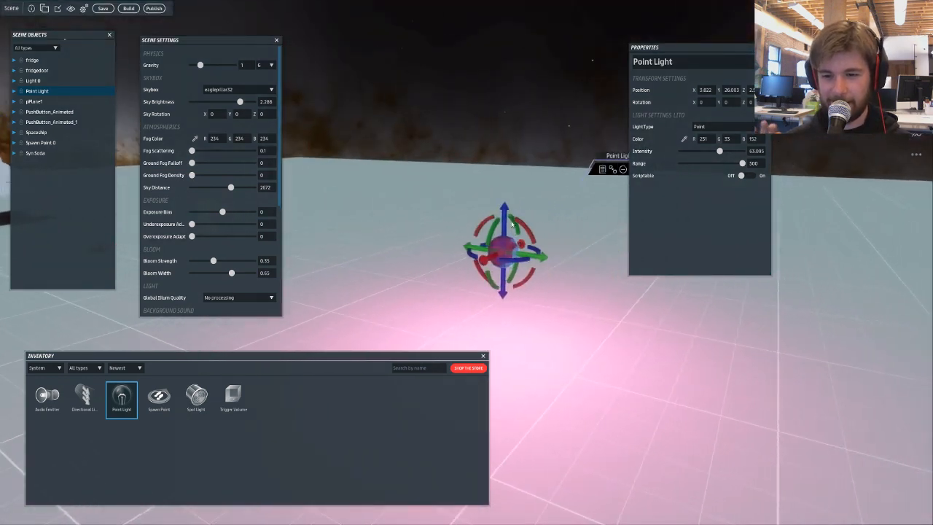
key(a)
key(w)
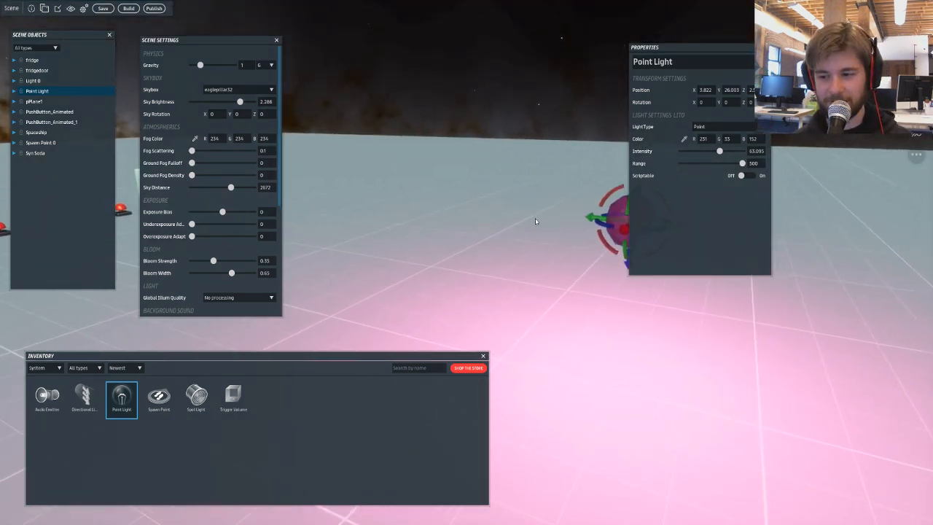
right_drag(535, 218, 551, 236)
key(d)
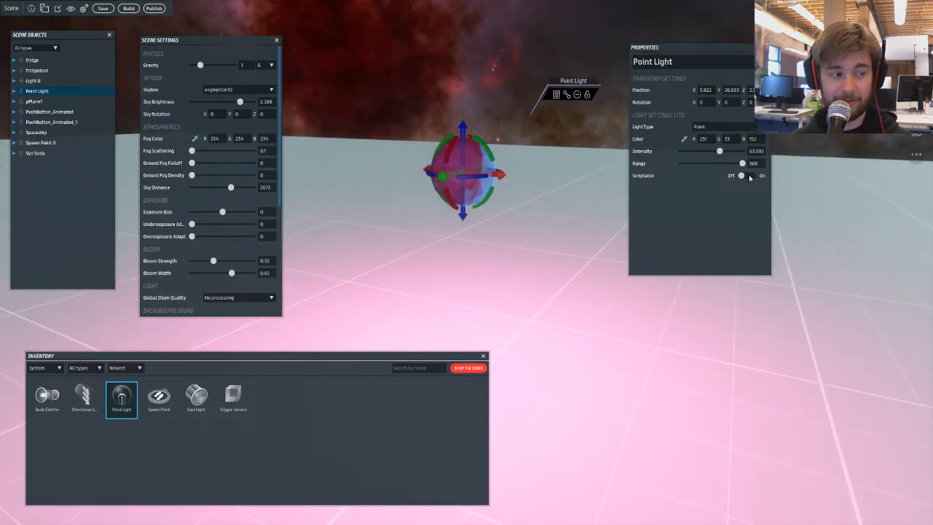
click(743, 175)
- Duplicate PushButton_Animated_1 and move the copy to a Y position of about 17.2, toward the Point Light
right_drag(548, 184, 473, 176)
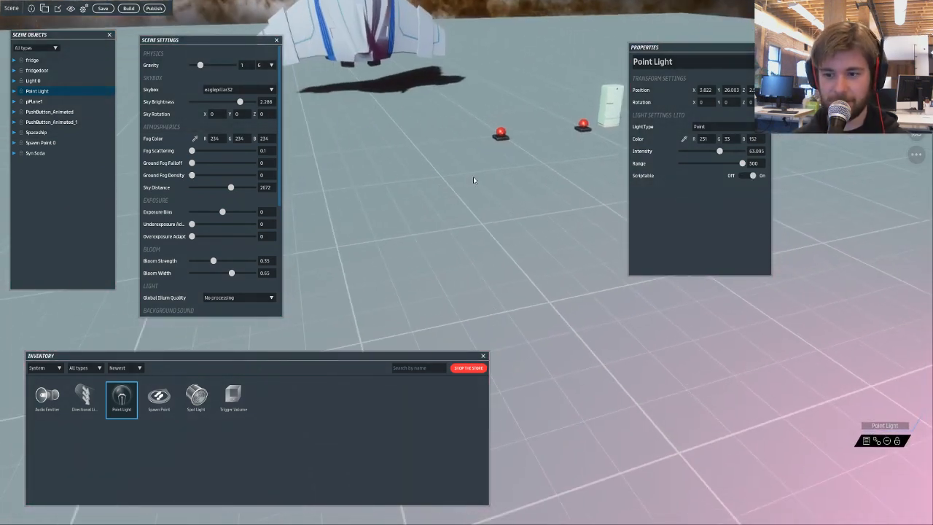
click(497, 140)
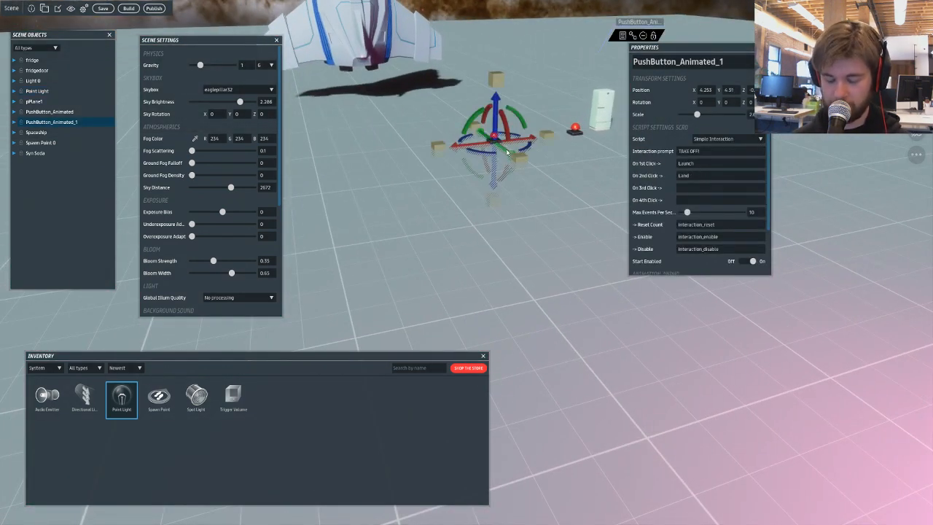
key(ctrl+d)
drag(507, 151, 571, 388)
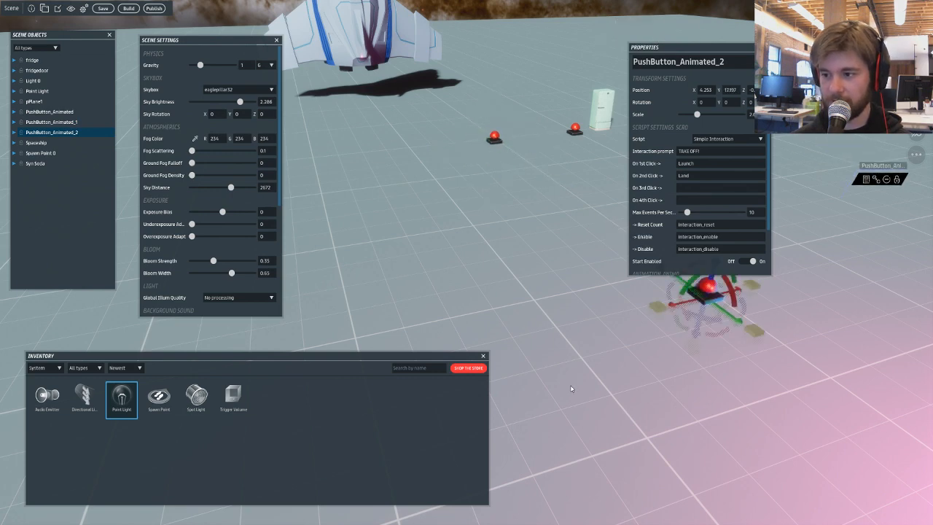
key(f)
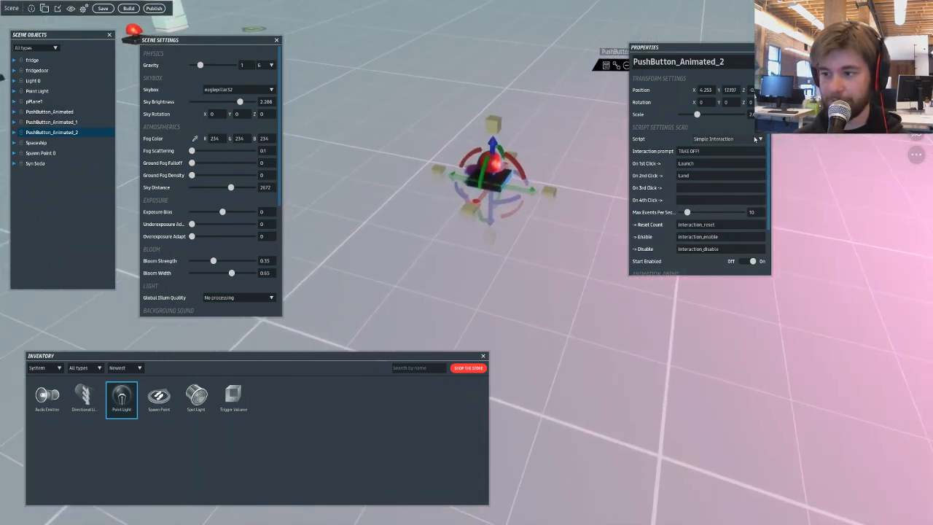
- Assign the Simple Light script to PushButton_Animated_2
click(760, 139)
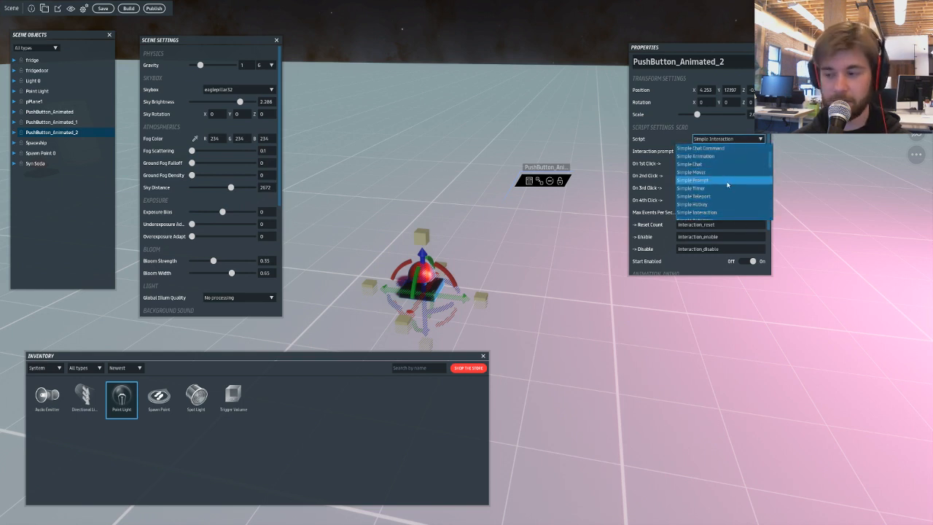
scroll(726, 185, down, 4)
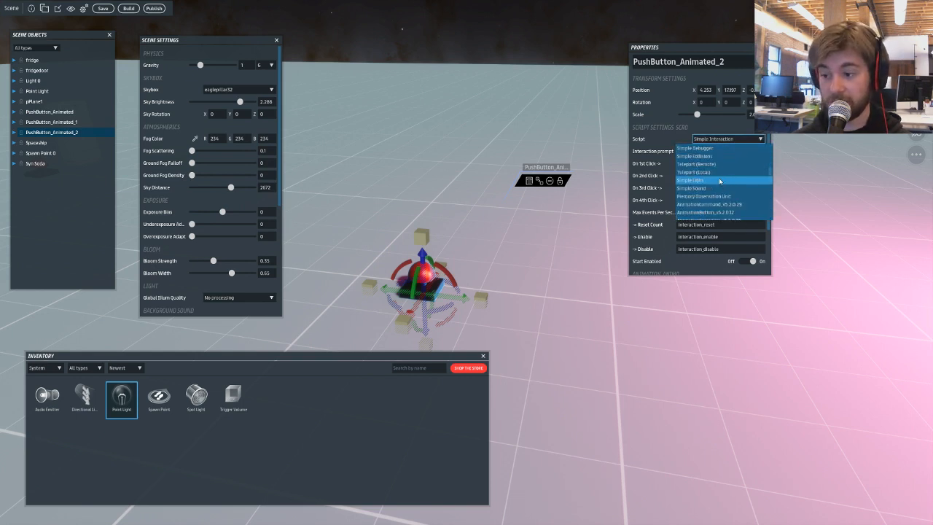
click(720, 179)
right_drag(472, 138, 593, 140)
key(d)
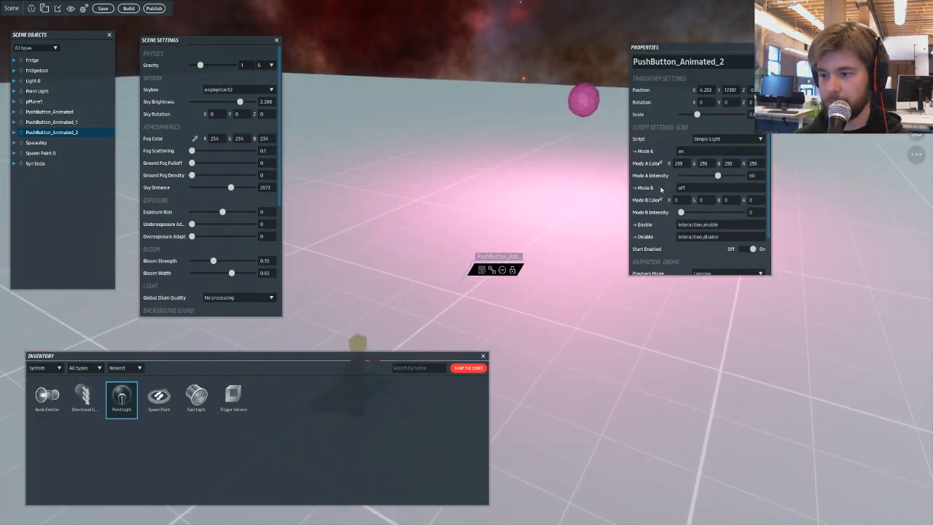
- Set the Simple Light script's Mode A Intensity to about 18.9 and Mode B Intensity to about 72 on PushButton_Animated_2
scroll(661, 194, down, 2)
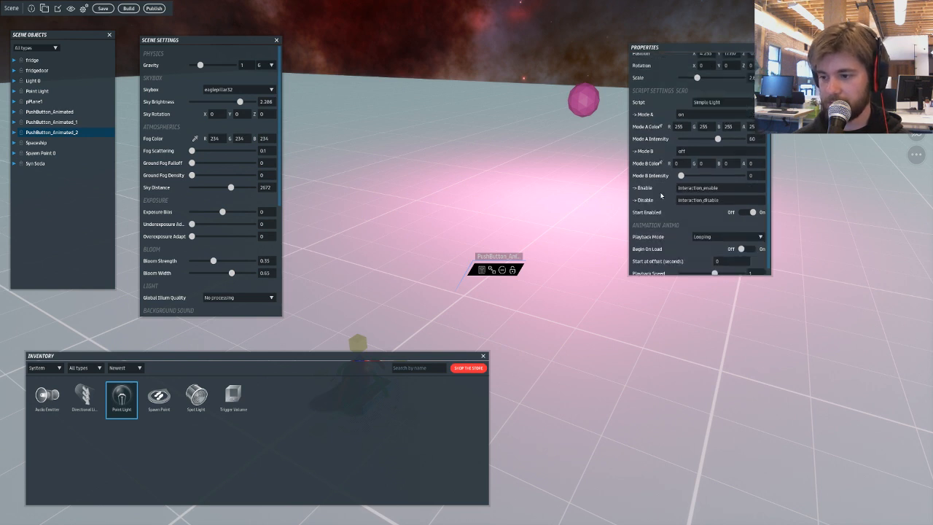
scroll(664, 211, down, 1)
click(575, 101)
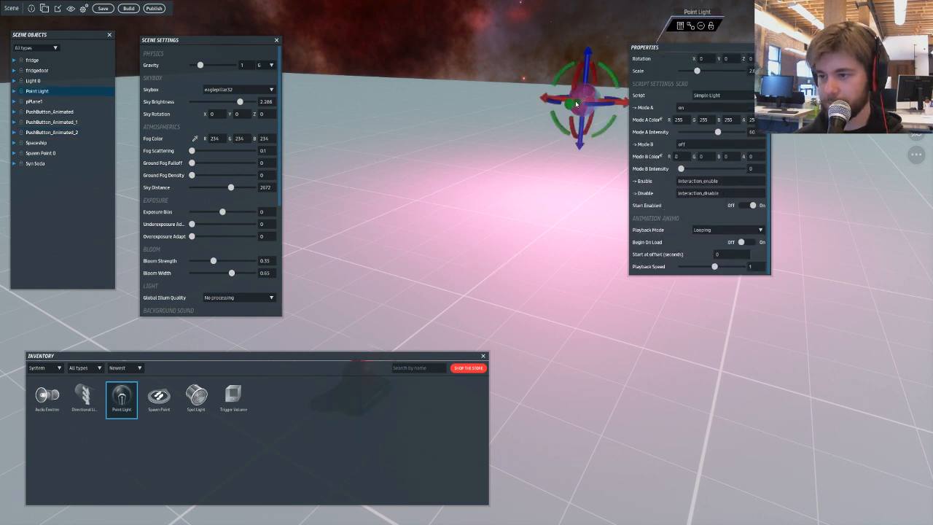
right_drag(522, 111, 372, 283)
click(413, 282)
scroll(655, 162, down, 1)
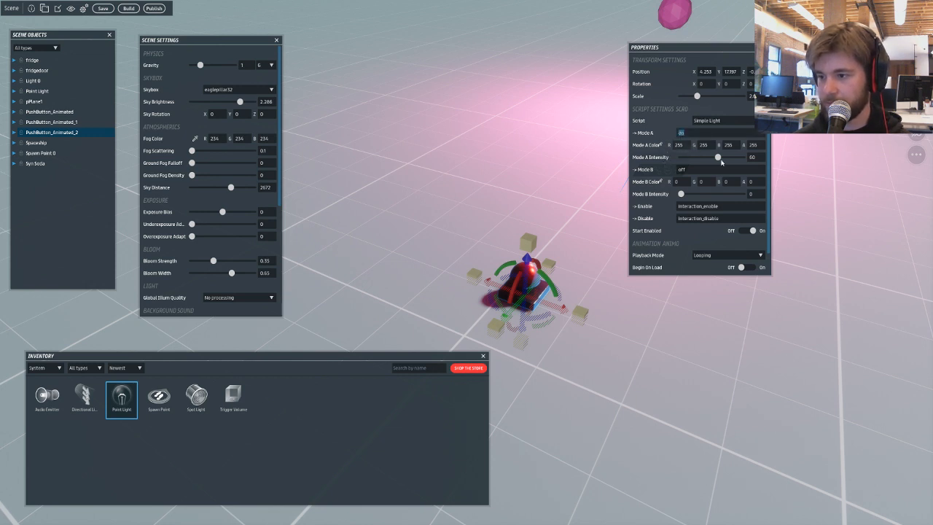
drag(718, 158, 692, 160)
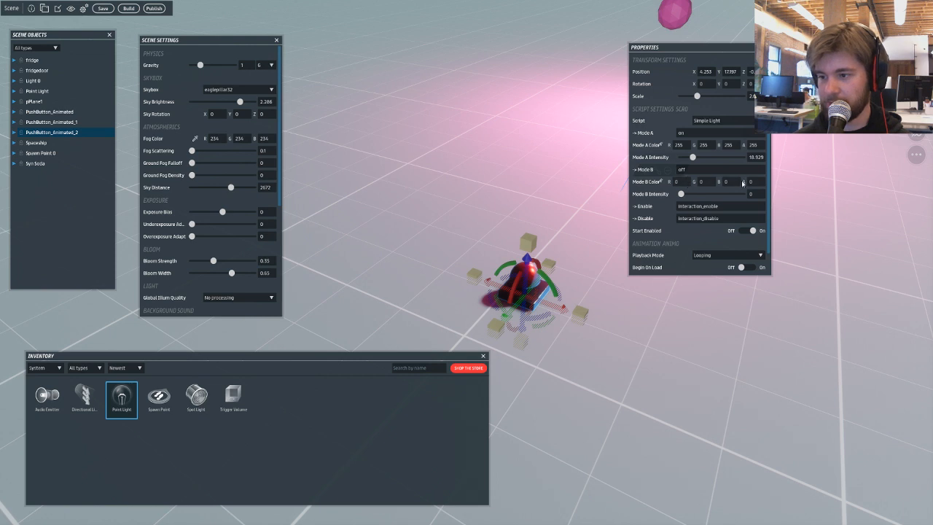
drag(681, 195, 724, 195)
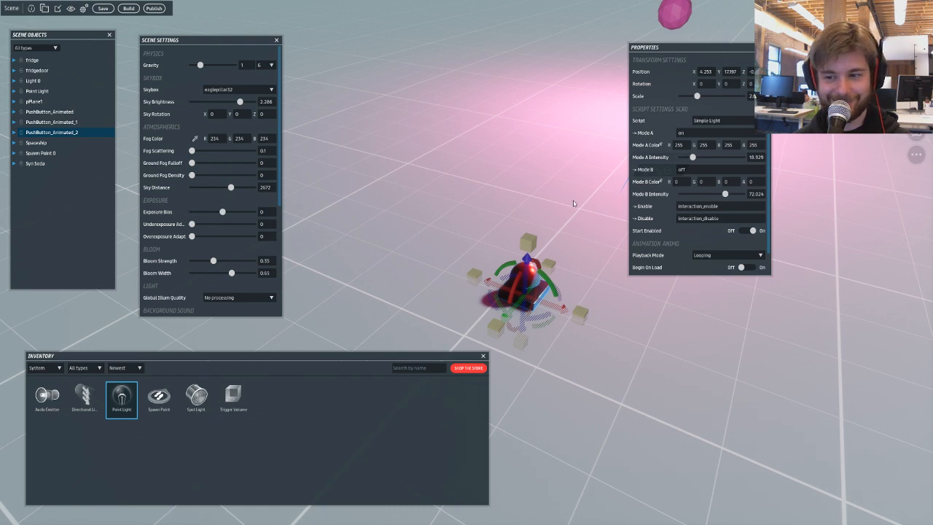
- Search the inventory for "simple" across all sources, with the Point Light selected
right_drag(573, 200, 349, 61)
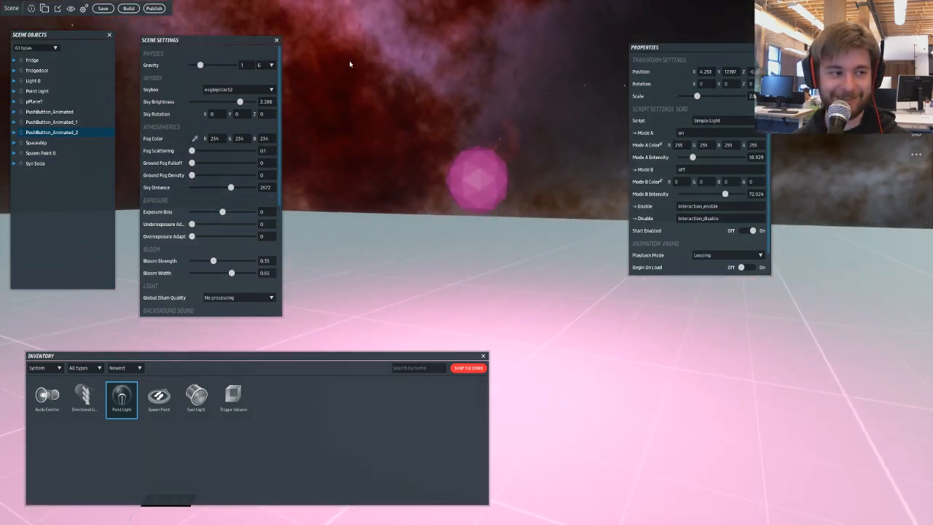
right_drag(317, 228, 358, 193)
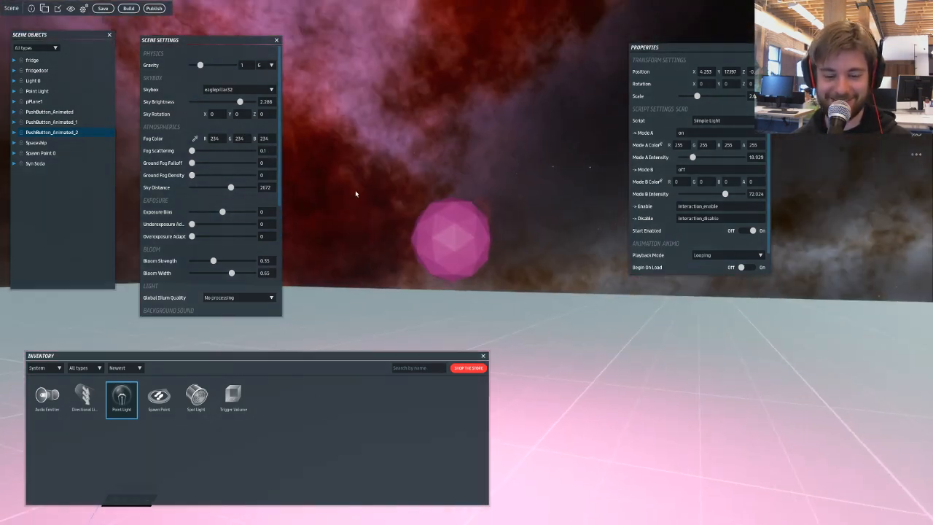
click(416, 367)
text(s)
right_drag(440, 237, 410, 245)
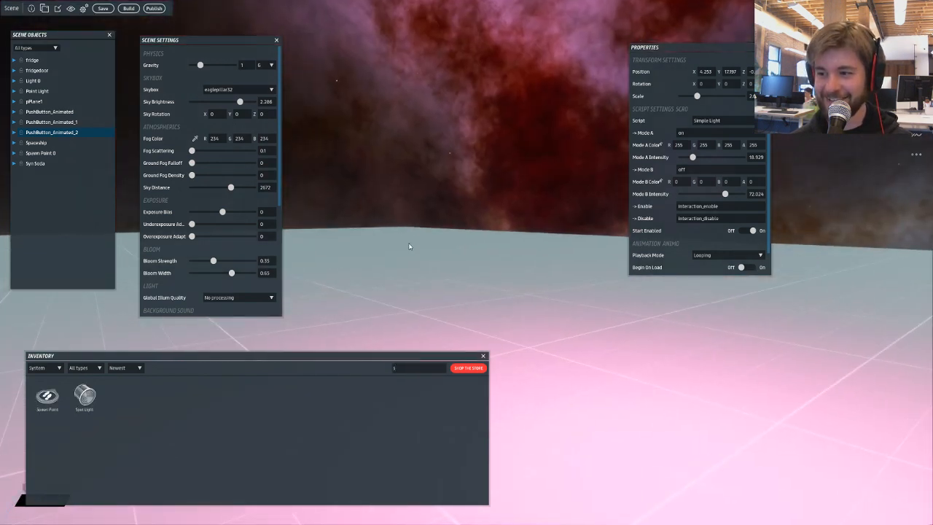
click(609, 195)
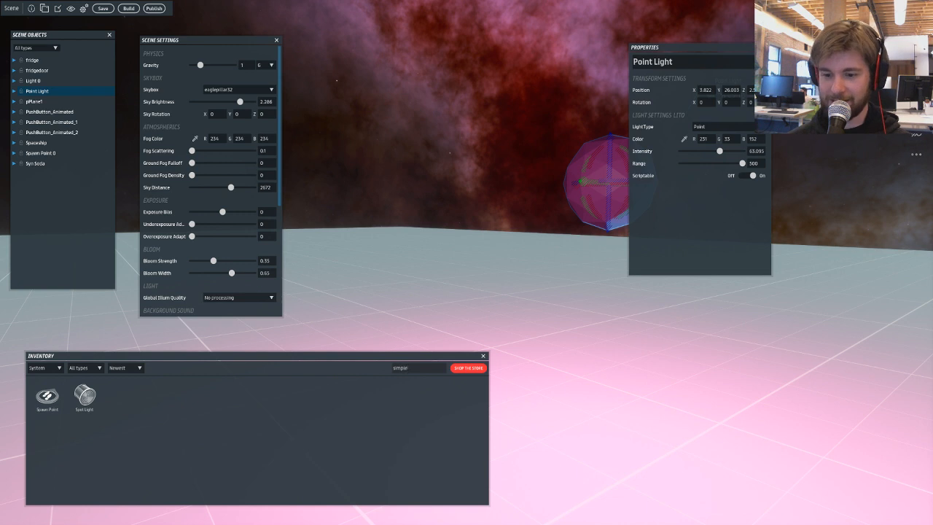
click(45, 368)
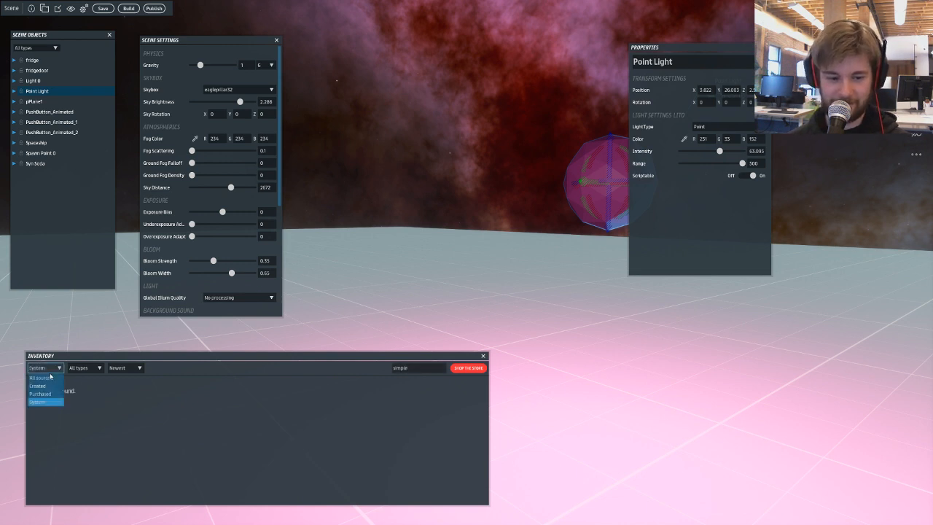
click(57, 379)
- Apply the Simple Light script from the inventory to the Point Light
right_drag(444, 255, 503, 263)
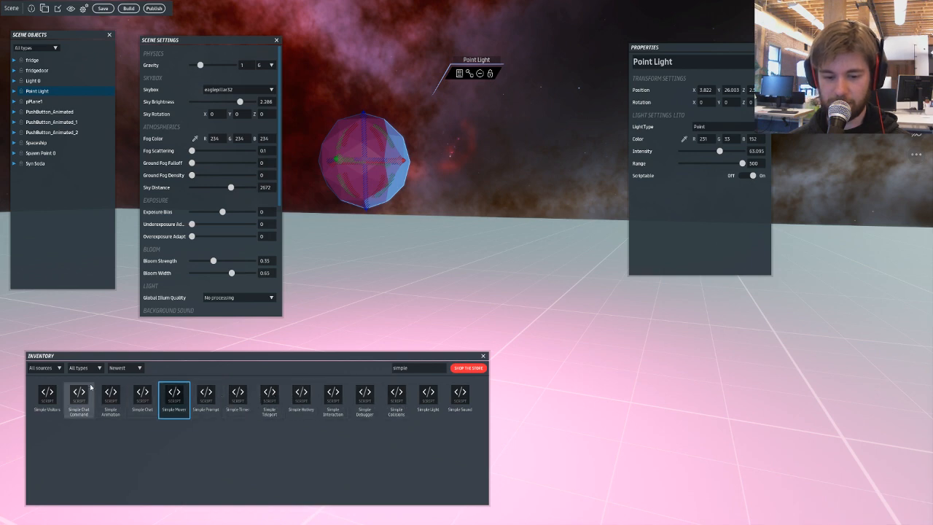
click(428, 399)
drag(429, 400, 355, 181)
- Switch PushButton_Animated_2's script to Simple Interaction and set its interaction prompt to "Lights"
right_drag(355, 181, 225, 254)
click(450, 246)
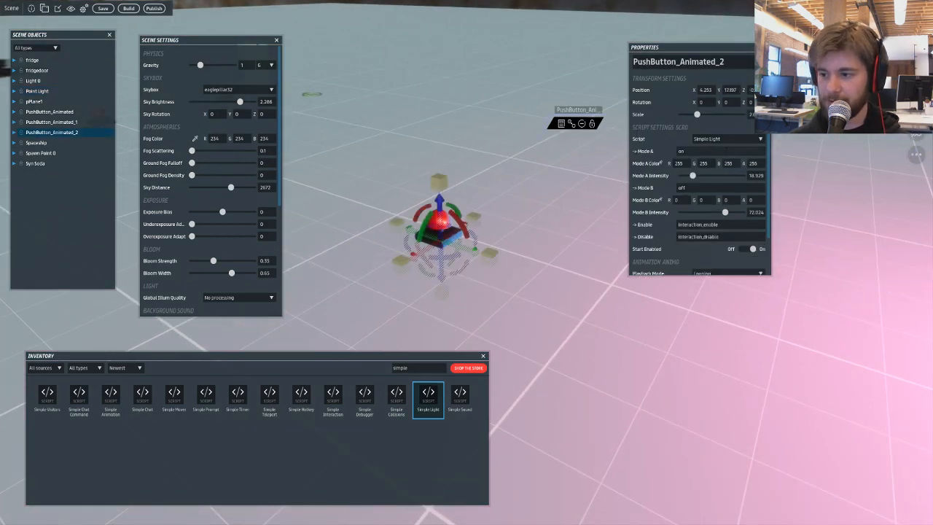
click(727, 139)
click(720, 170)
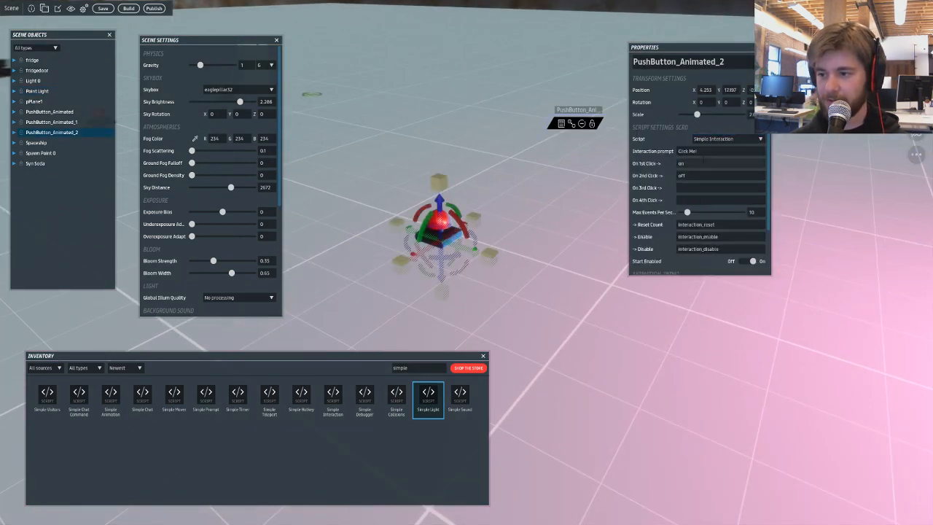
click(688, 151)
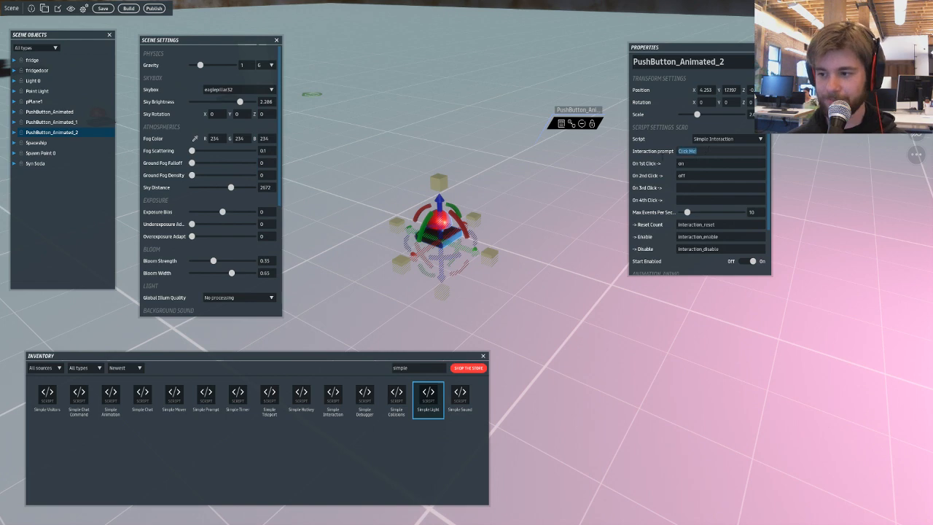
text(Lights)
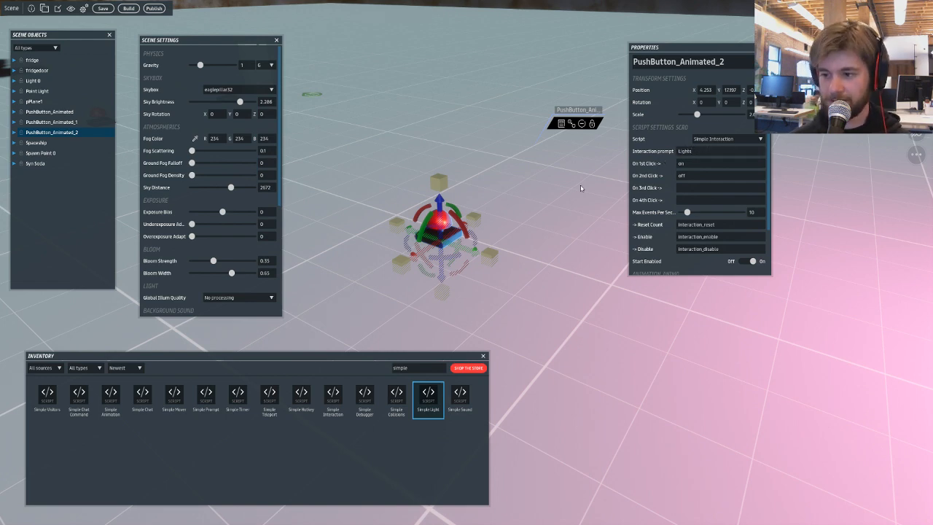
- Set the pink point light's Simple Light script to Mode A Color R 231, G 33, B 152 and Mode A Intensity 25
click(549, 225)
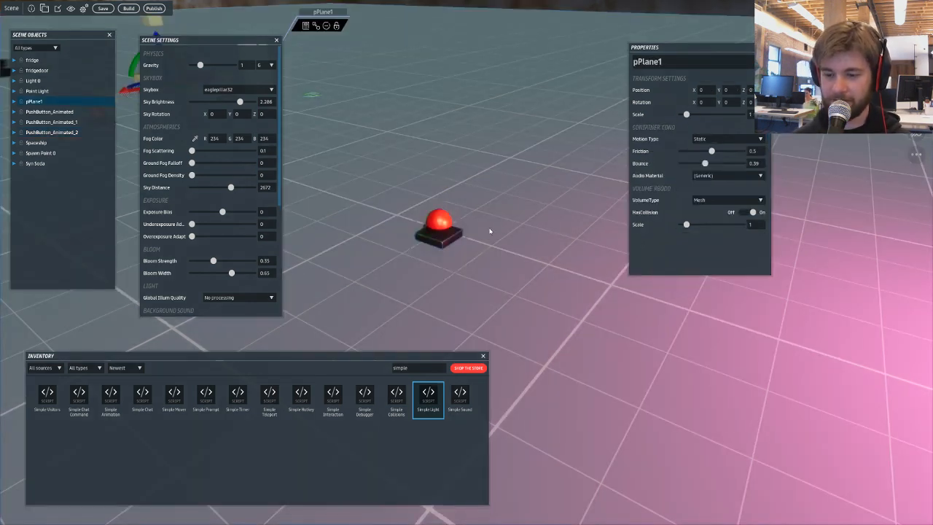
click(452, 230)
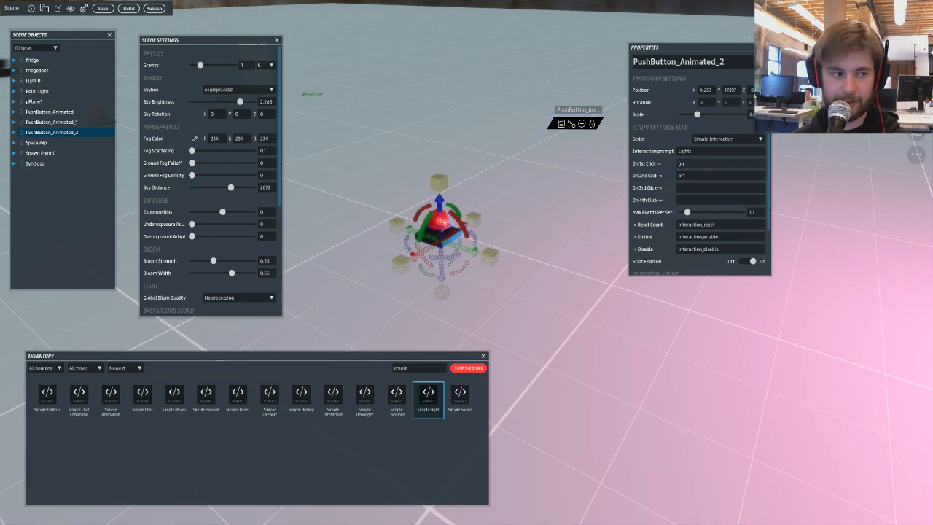
right_drag(359, 218, 502, 190)
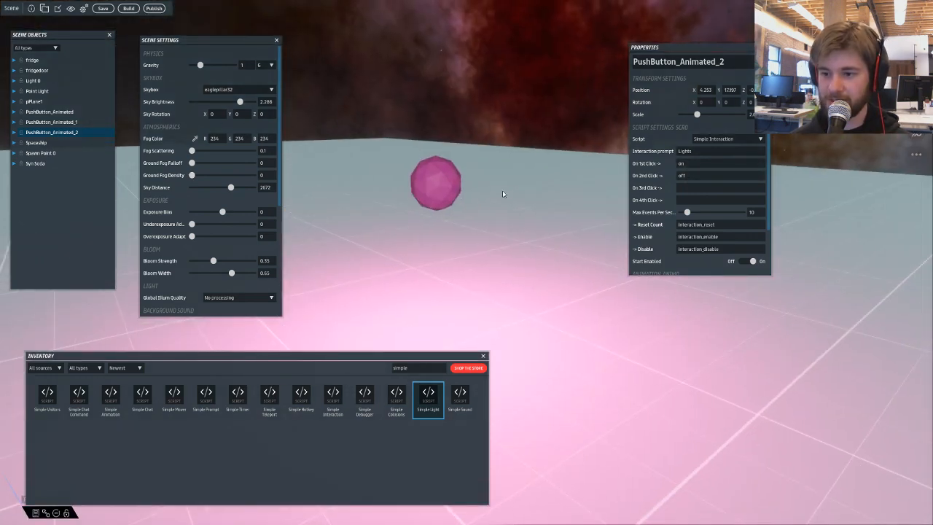
click(419, 190)
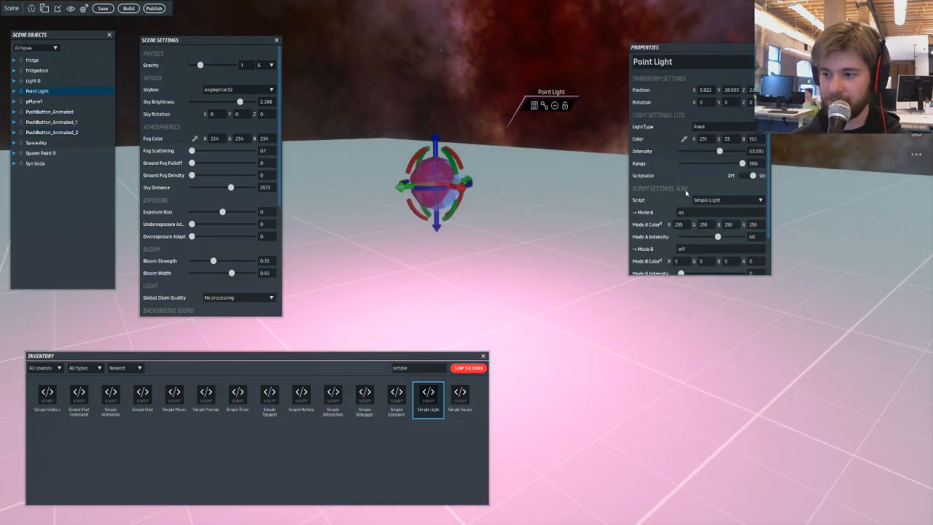
scroll(687, 179, down, 1)
scroll(691, 204, down, 1)
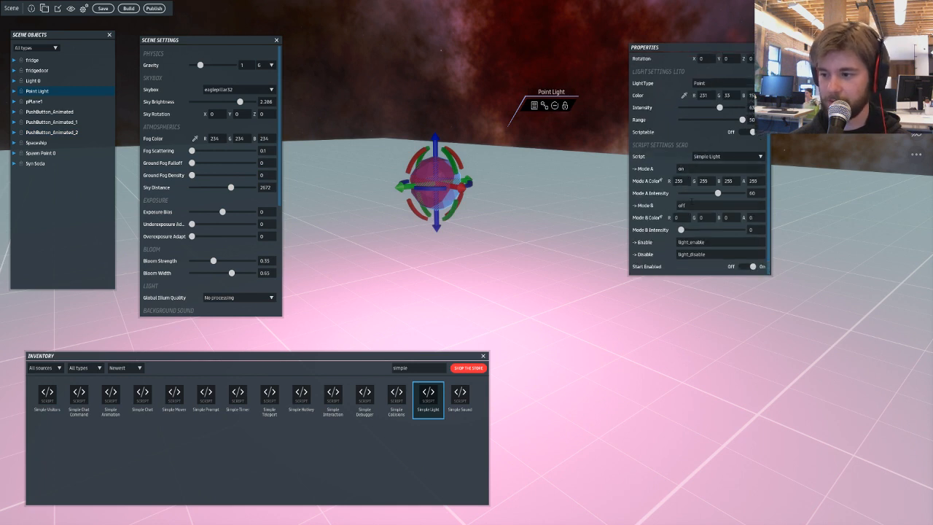
click(662, 180)
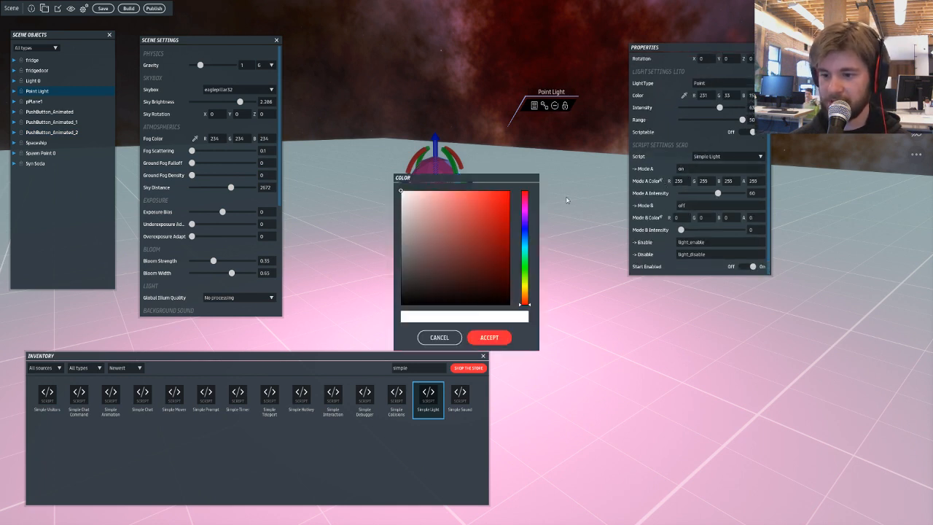
click(502, 197)
click(489, 337)
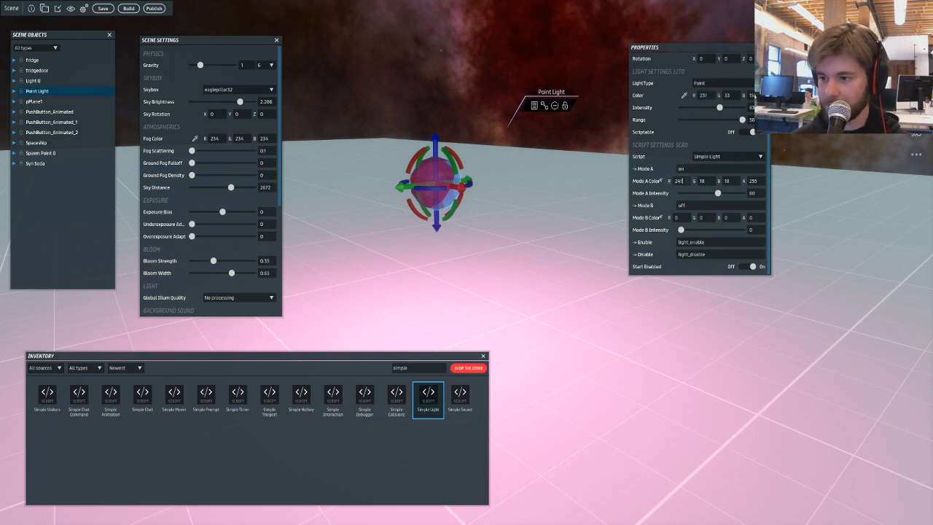
double_click(686, 180)
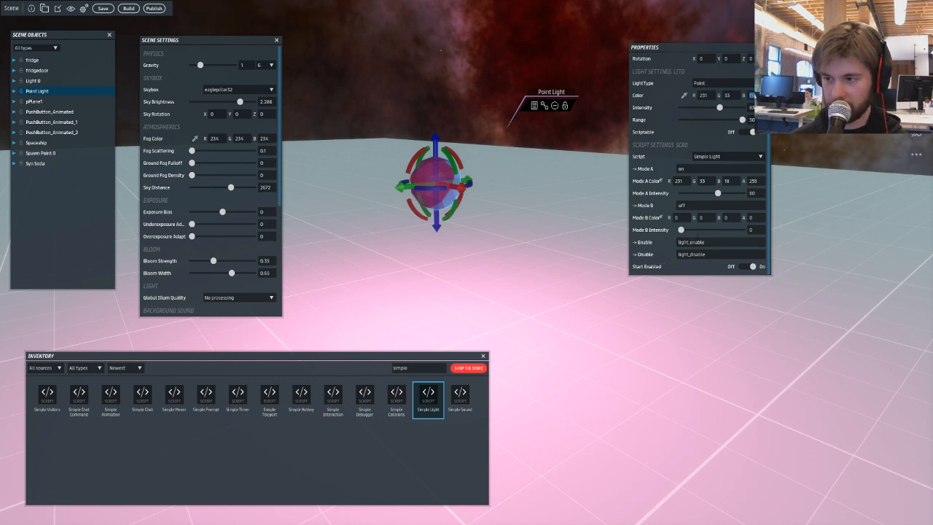
text(152)
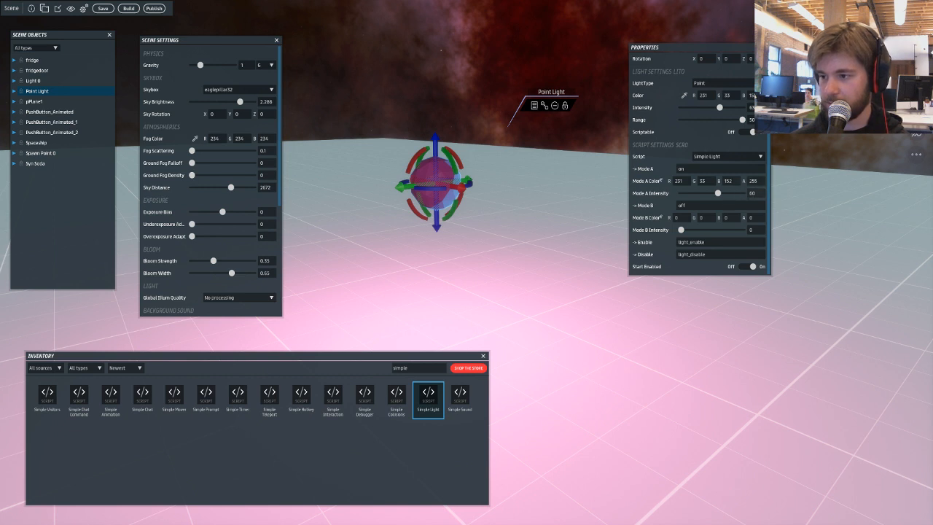
double_click(751, 194)
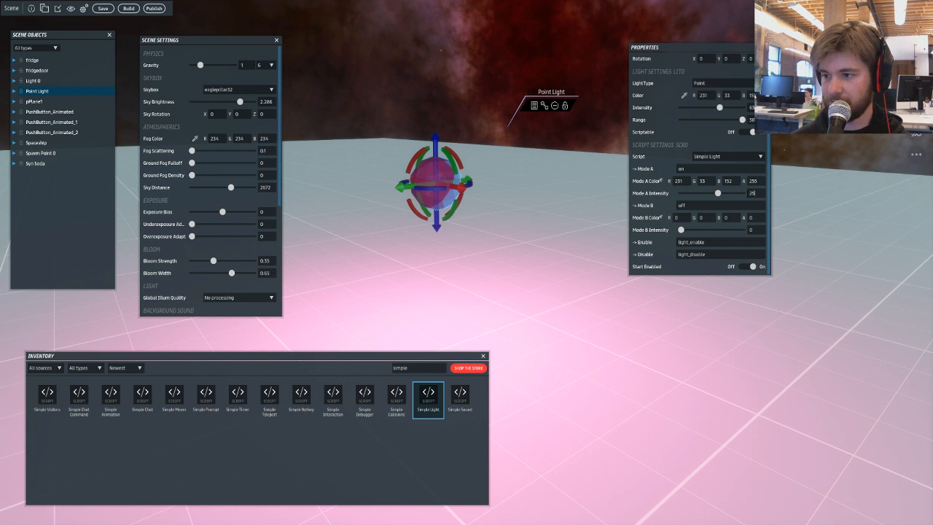
click(729, 204)
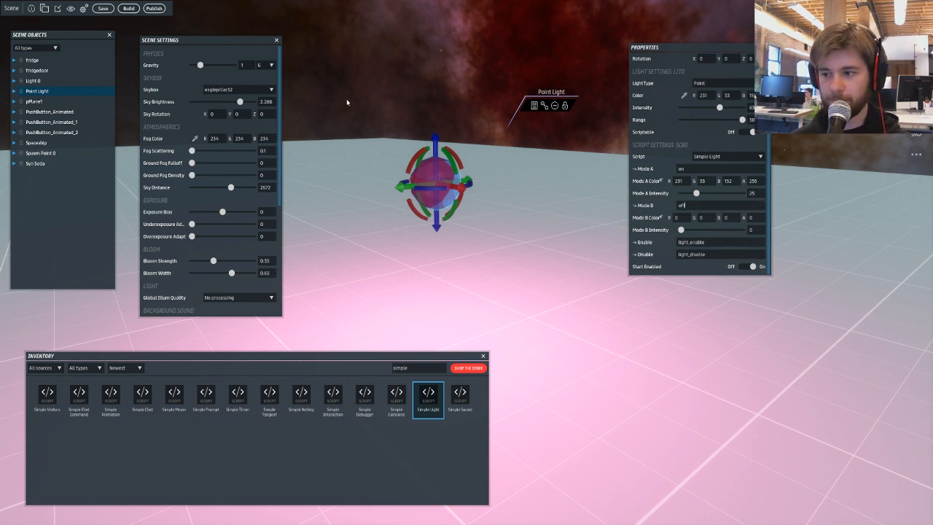
- Build the scene, saving the pending changes, and visit the built world
click(133, 9)
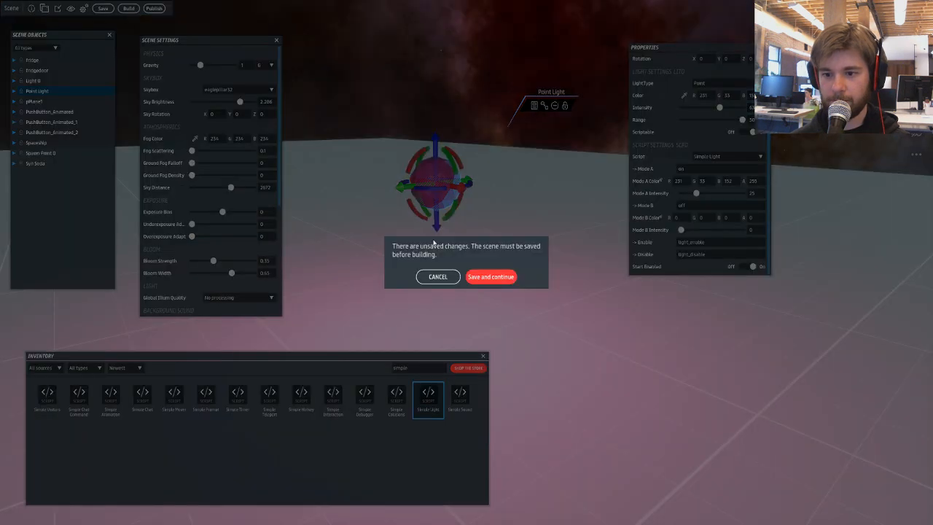
click(481, 275)
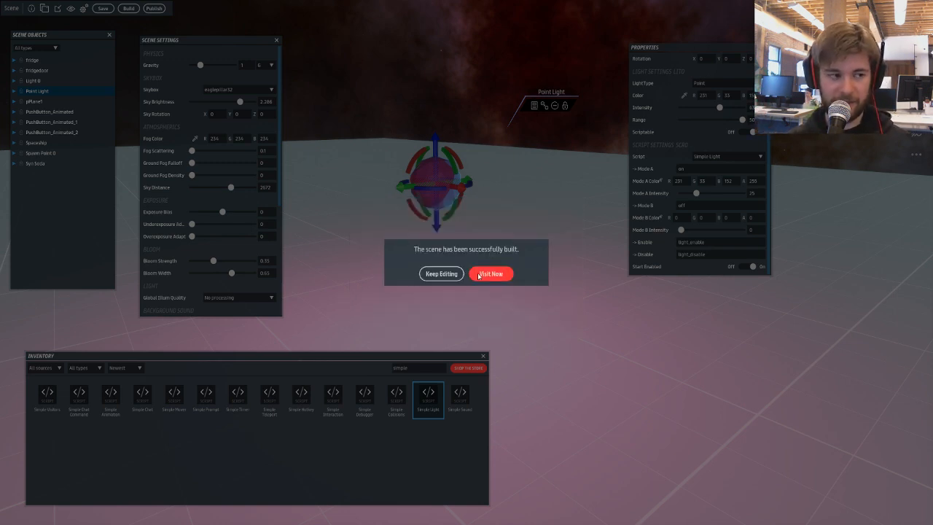
click(478, 274)
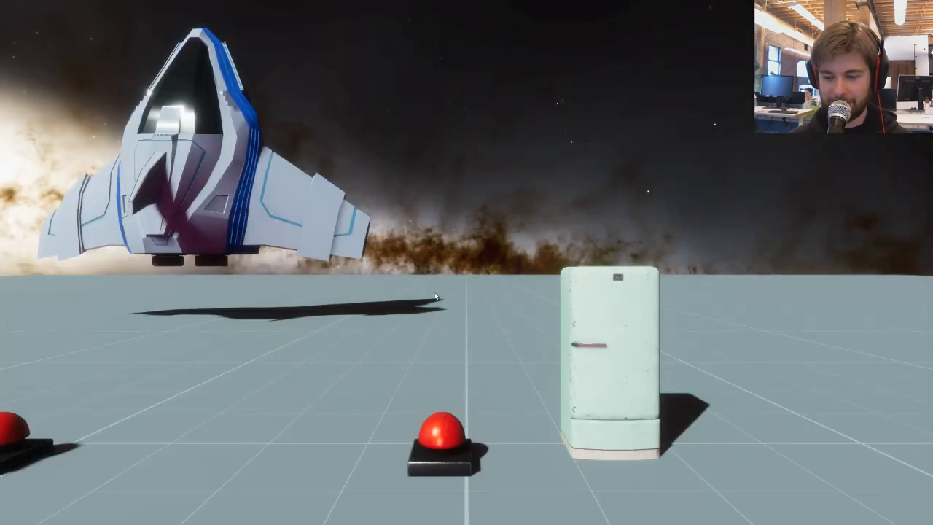
- Walk to the Lights button near the pink-lit floor and trigger it to test the light switching
right_drag(437, 297, 881, 316)
drag(881, 318, 520, 235)
key(w)
key(d)
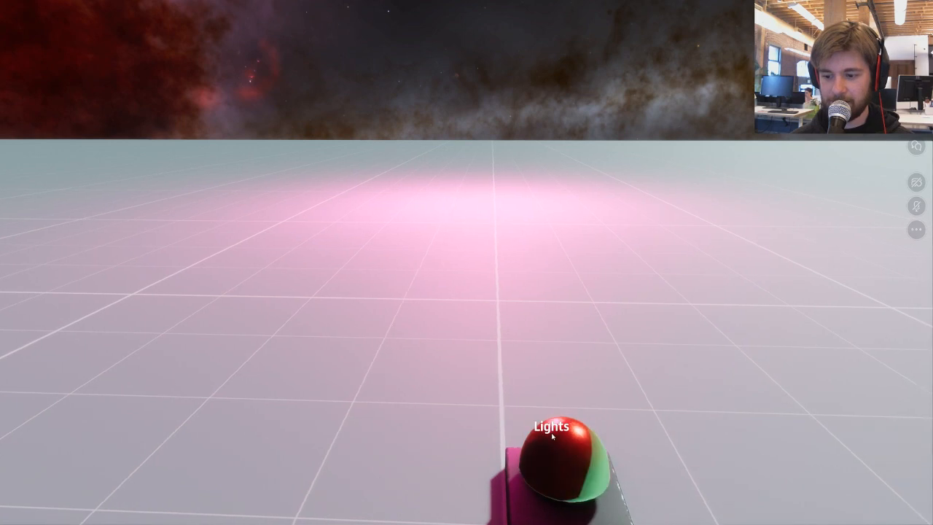
click(551, 435)
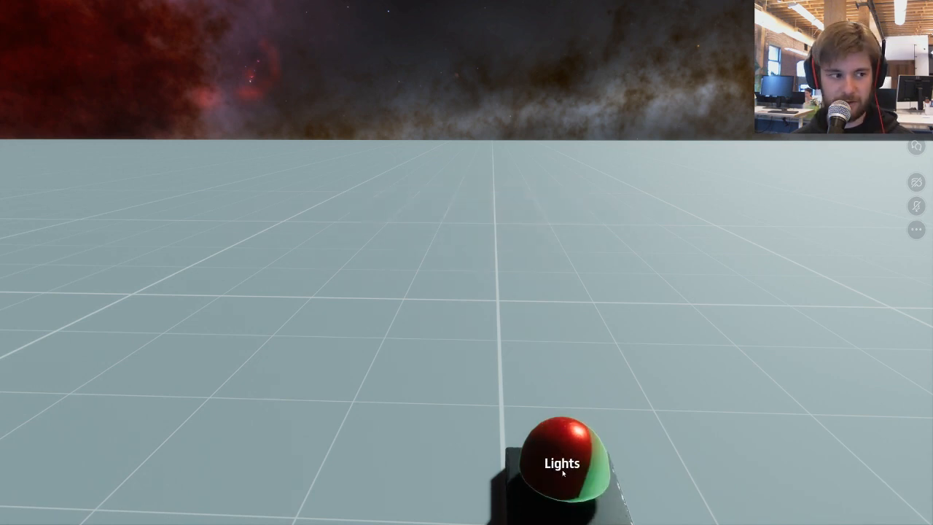
key(w)
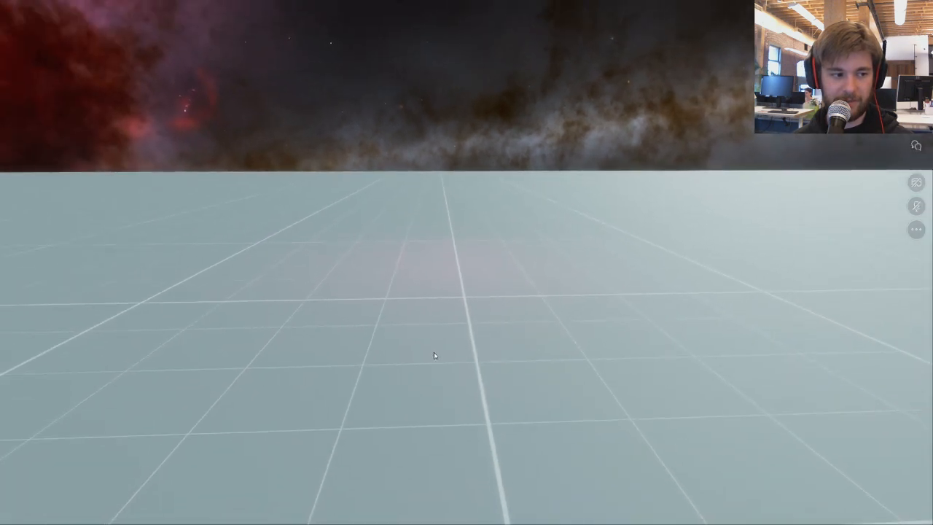
mouse_move(434, 354)
mouse_down()
mouse_move(427, 360)
mouse_move(443, 370)
mouse_move(546, 295)
mouse_move(562, 318)
mouse_up()
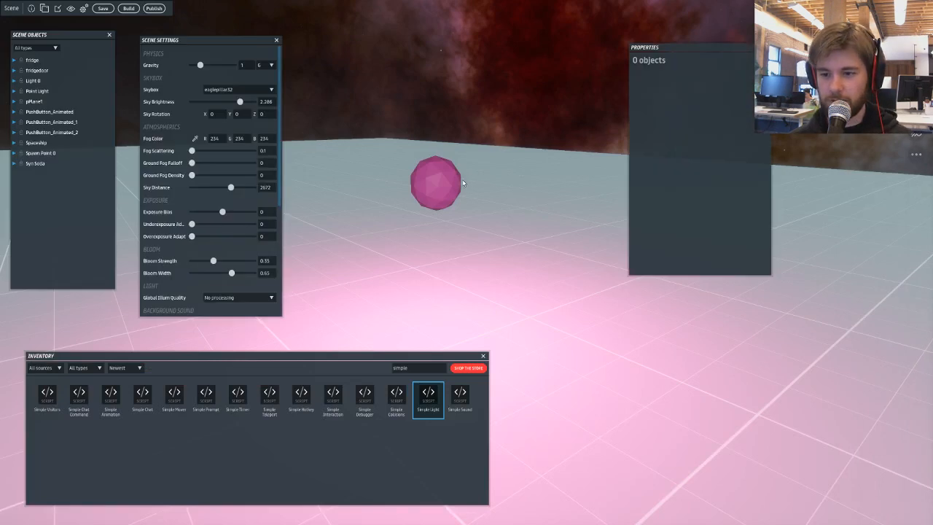
- Back in the scene editor, set the point light's Mode A Intensity to 63, keeping "off" as the Mode B event
click(461, 183)
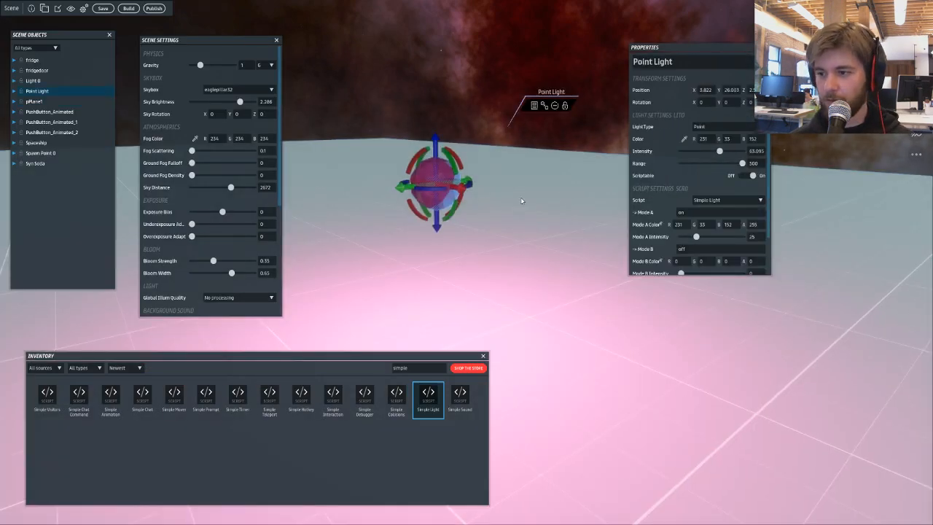
key(w)
key(a)
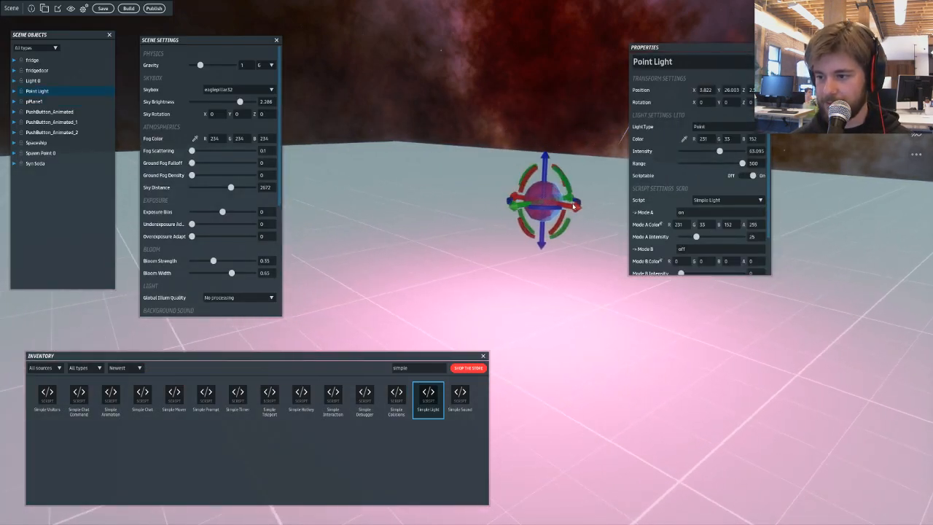
right_drag(572, 207, 589, 216)
key(a)
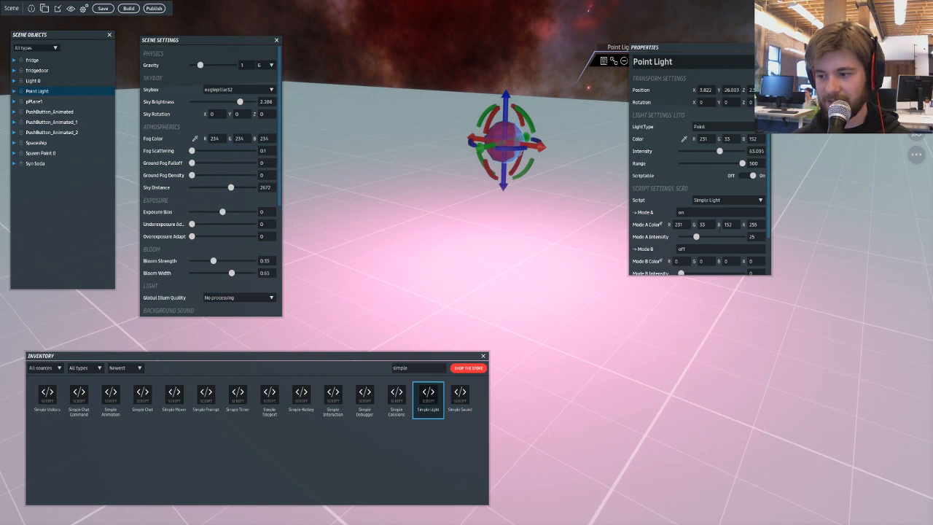
scroll(699, 219, down, 2)
drag(757, 200, 741, 208)
text(63)
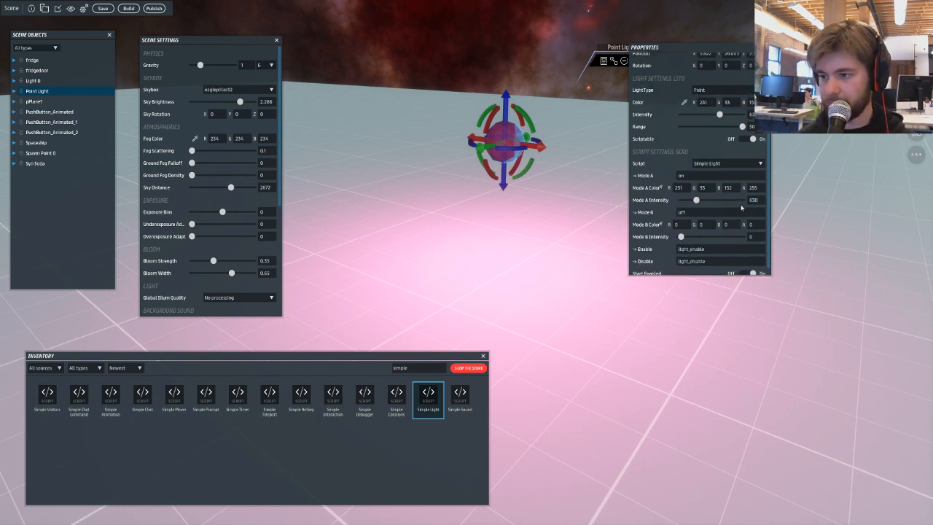
click(703, 211)
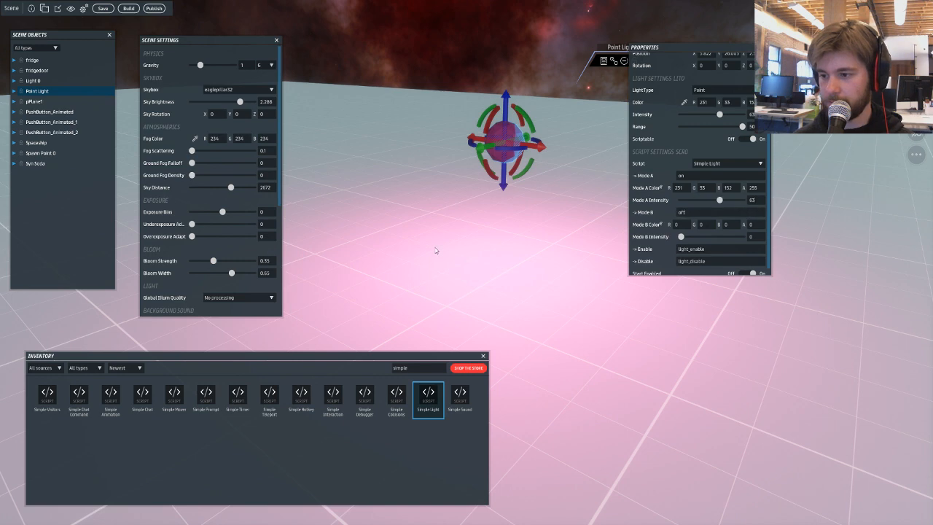
text(s)
key(BackSpace)
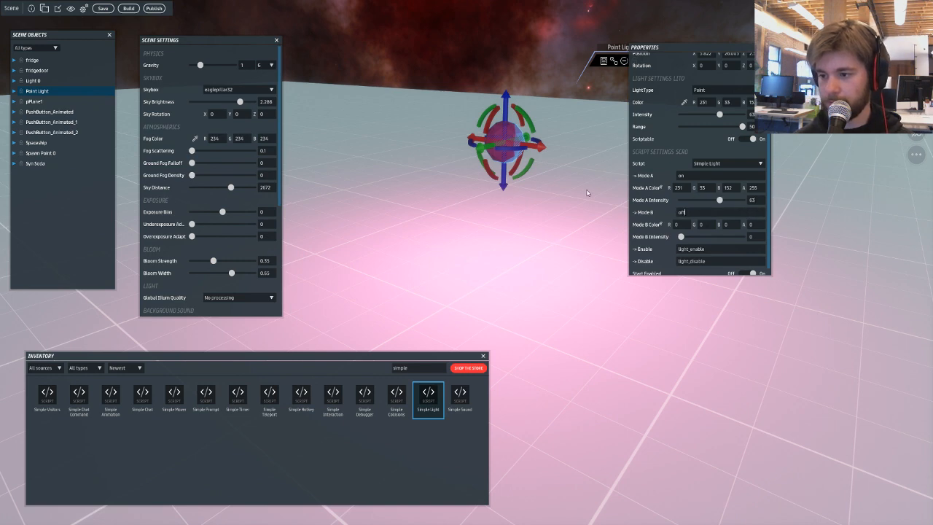
- Give the point light's Mode B a bright red color and raise Mode B Intensity to about 64
right_drag(537, 209, 477, 235)
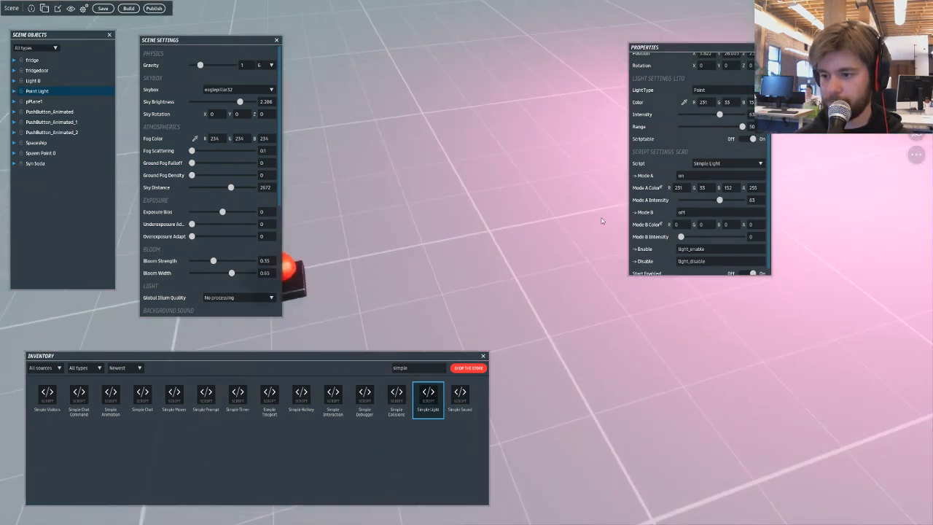
click(663, 224)
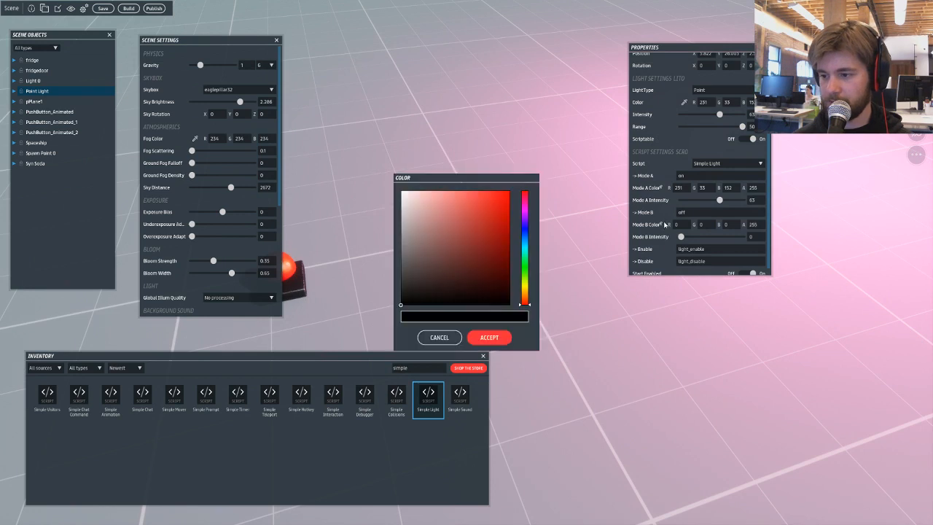
click(506, 202)
click(488, 337)
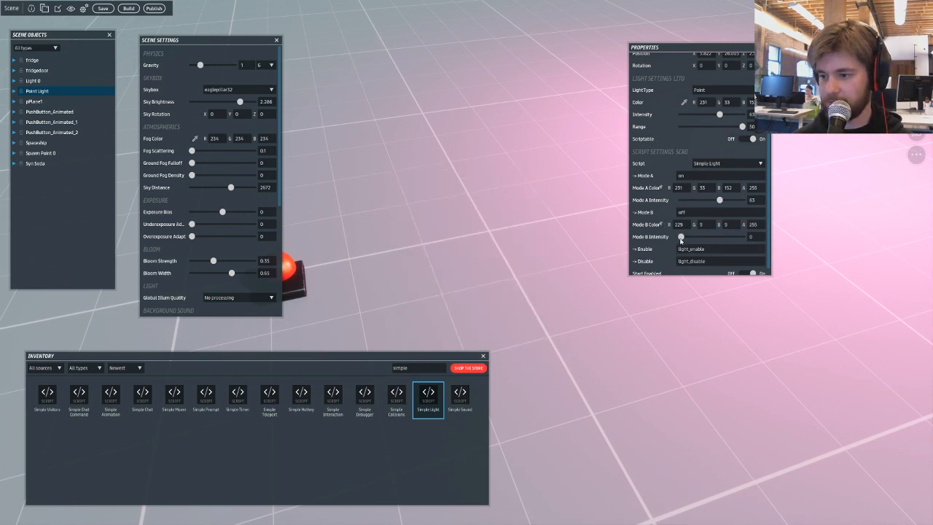
drag(680, 237, 720, 236)
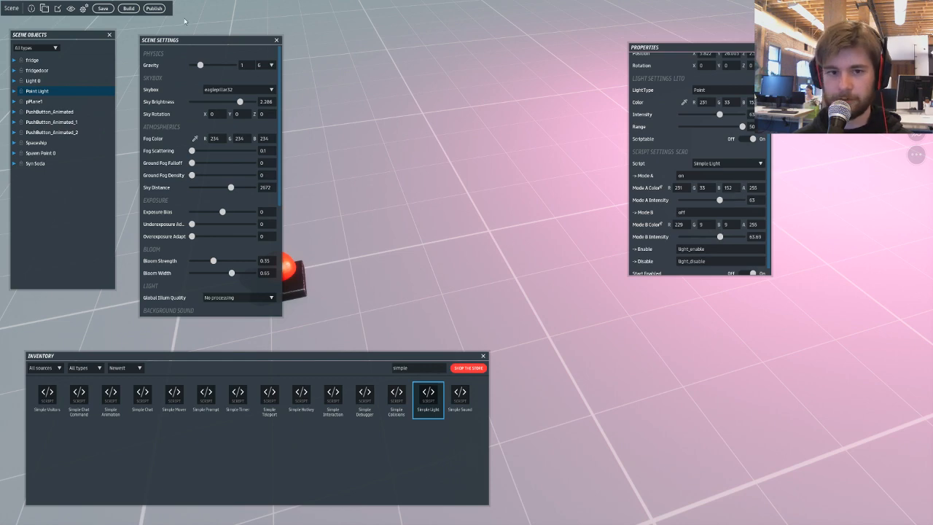
- Save and rebuild the scene with the new Mode B settings and visit it
click(128, 9)
click(495, 278)
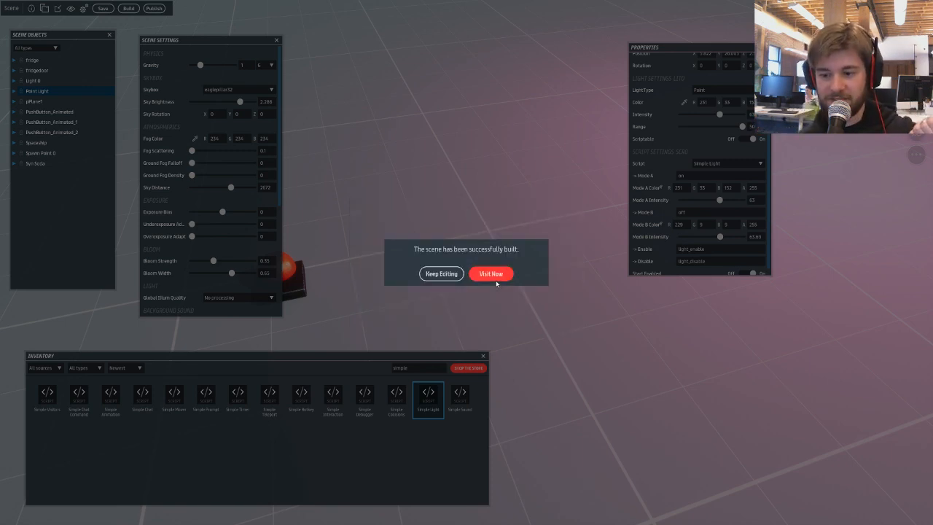
click(510, 276)
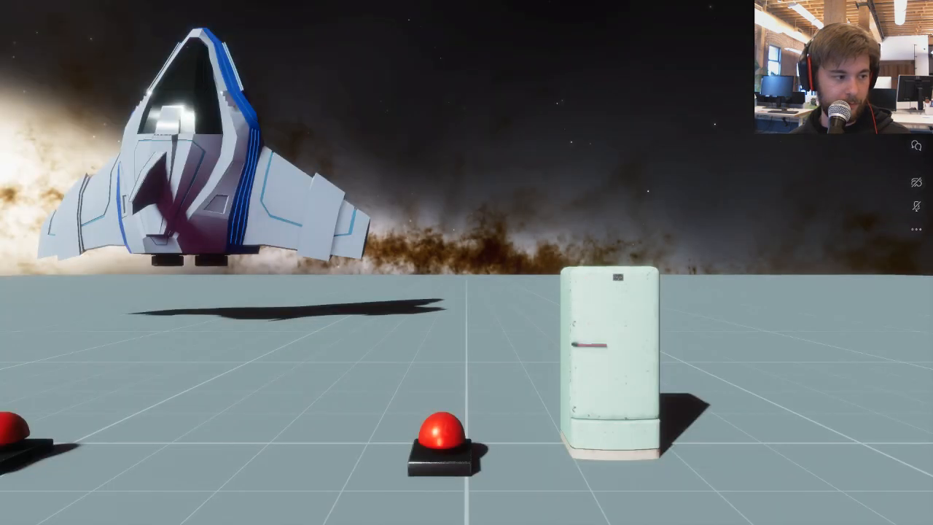
- Walk up to the Lights button and trigger it repeatedly to test switching between the pink and red light modes
key(w)
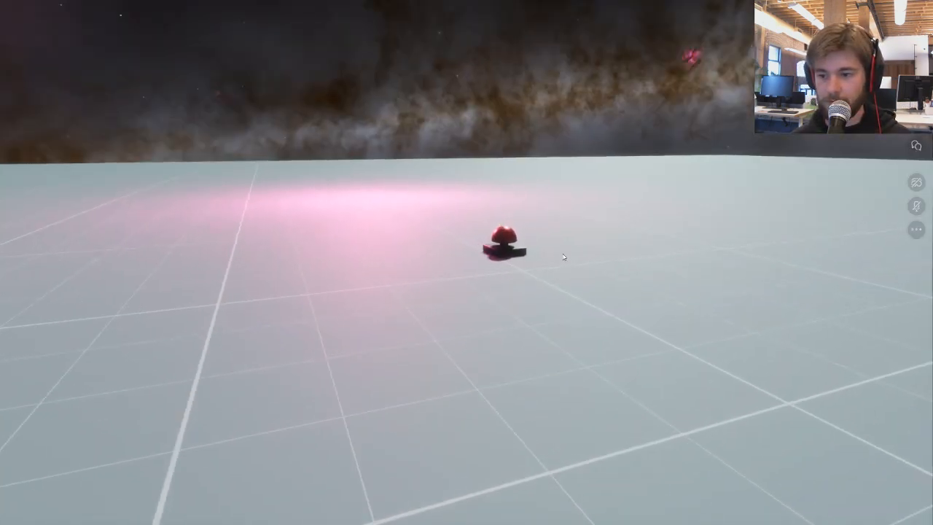
key(w)
key(d)
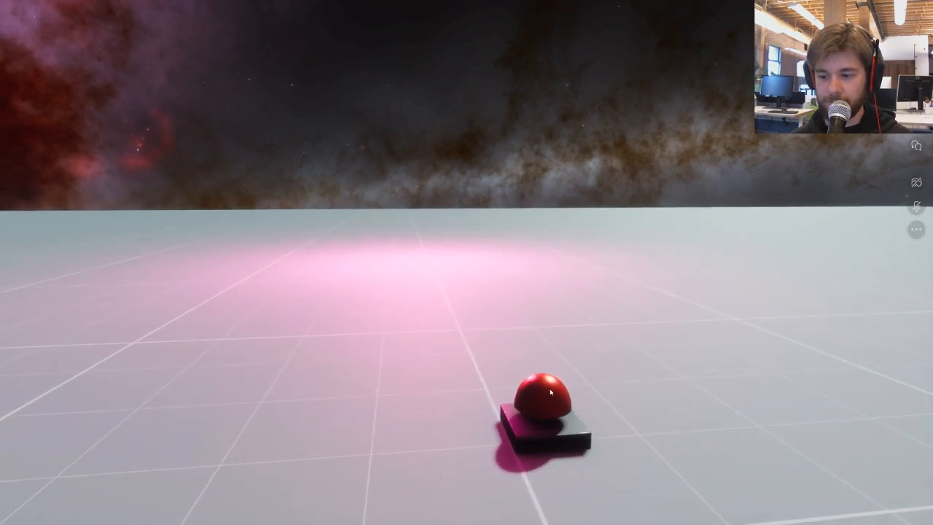
drag(535, 380, 542, 352)
key(w)
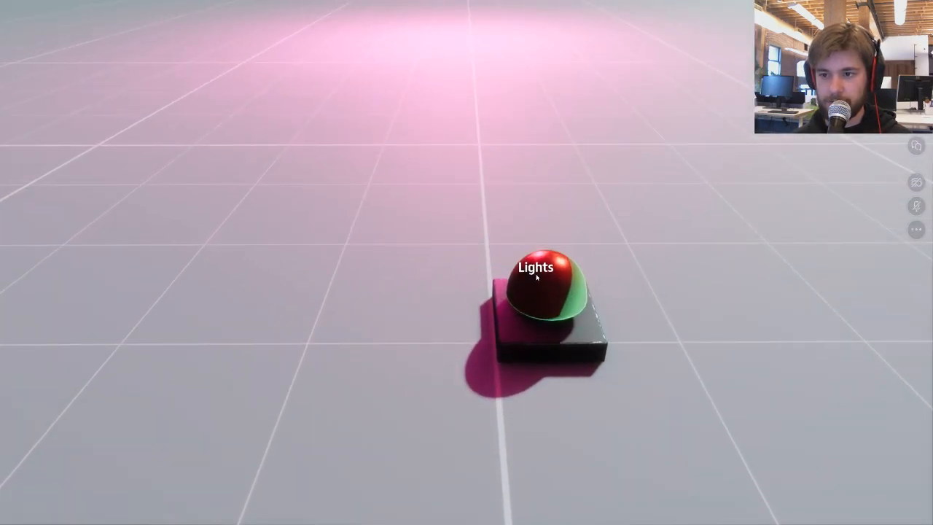
click(536, 277)
key(d)
key(w)
drag(495, 296, 490, 357)
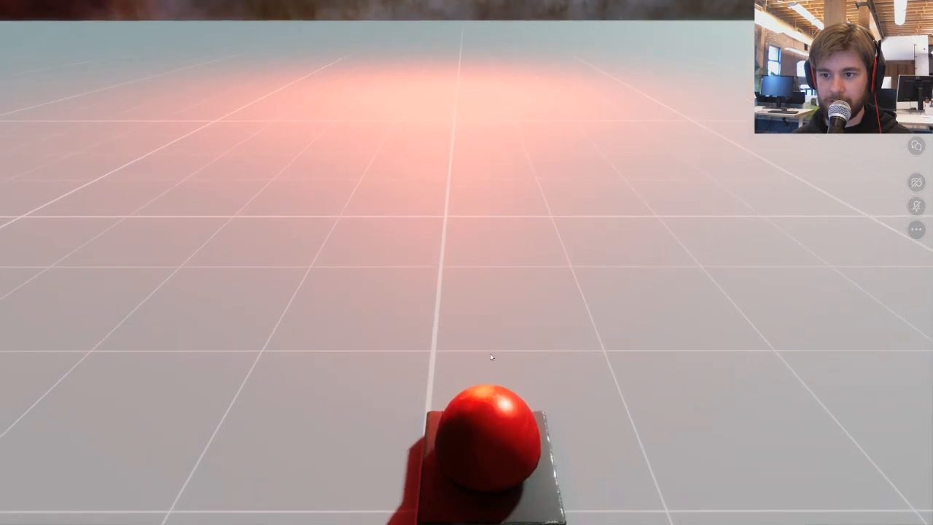
click(483, 394)
click(482, 394)
click(482, 394)
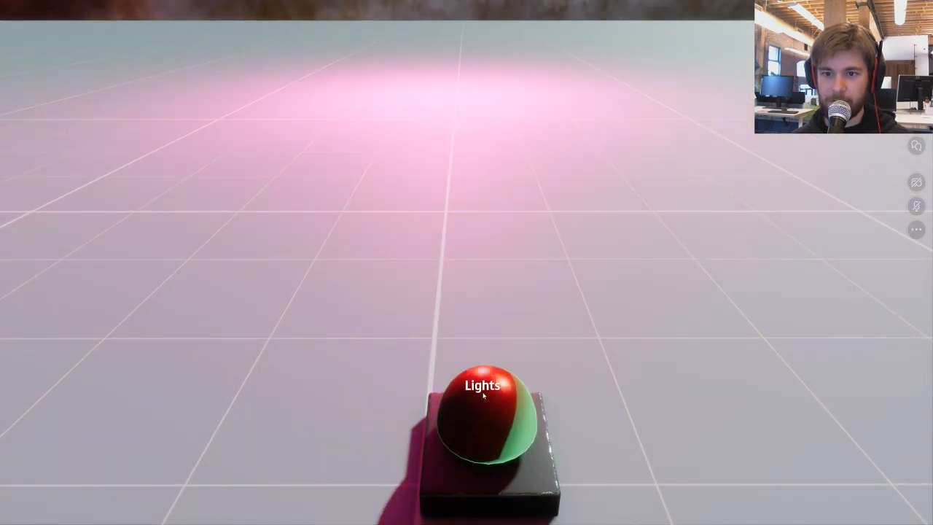
- Trigger the Lights button twice more in the built scene to finish checking the pink and red modes
click(483, 394)
click(484, 394)
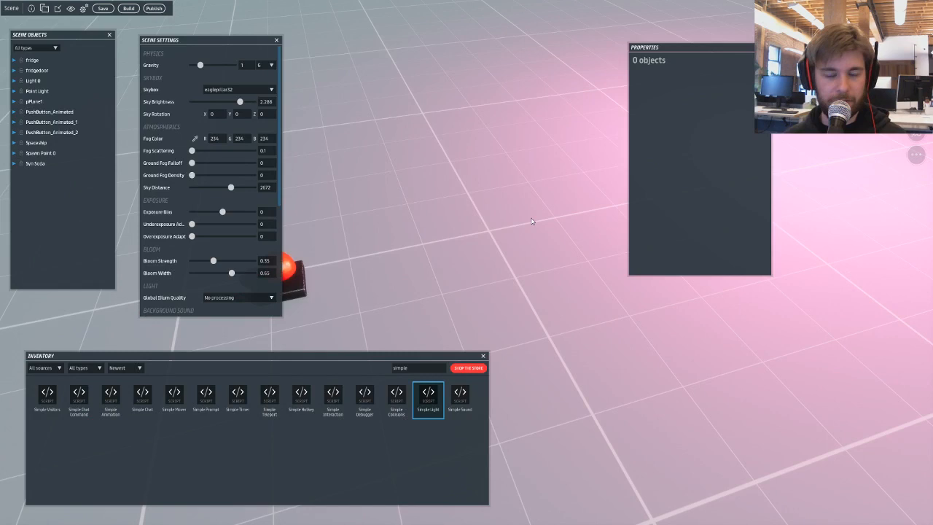
- Back in the scene editor, set the point light's Mode A Color to 0, 0, 0 and its Mode A Intensity to 0
right_drag(533, 220, 448, 197)
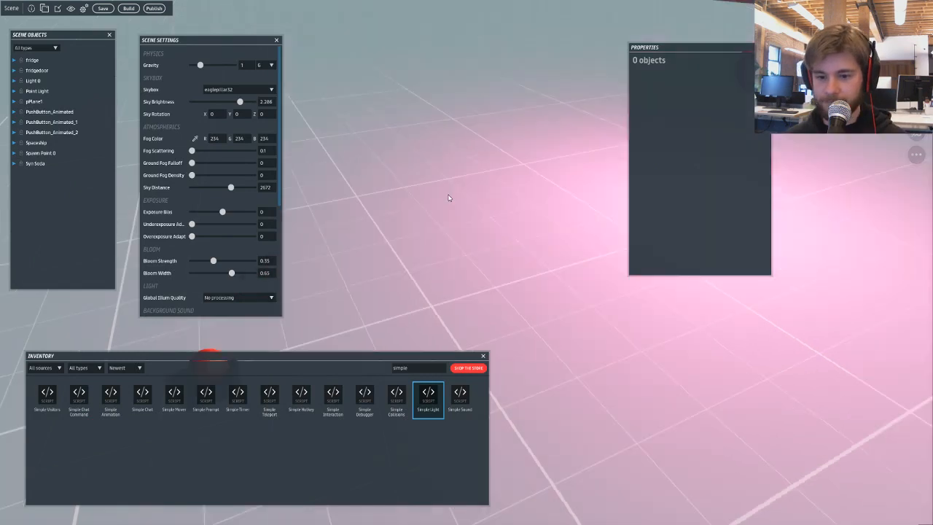
click(448, 198)
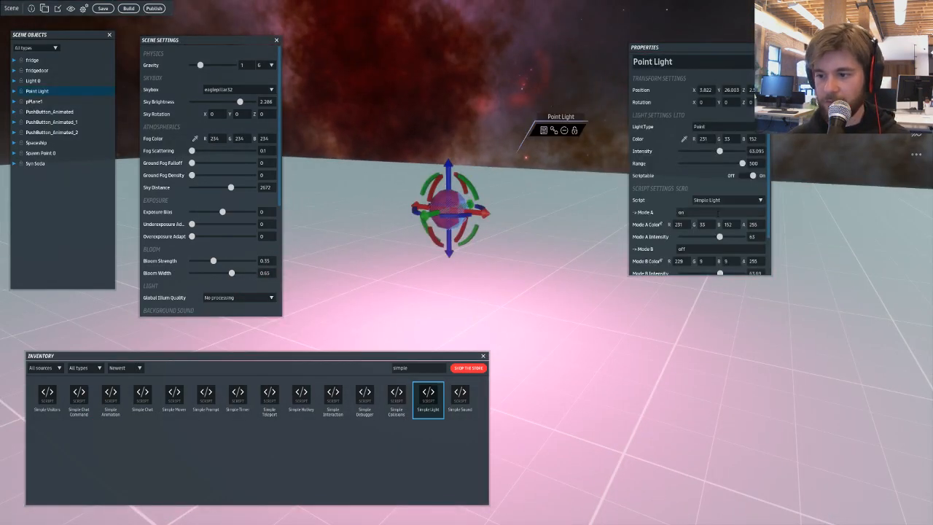
drag(719, 236, 681, 237)
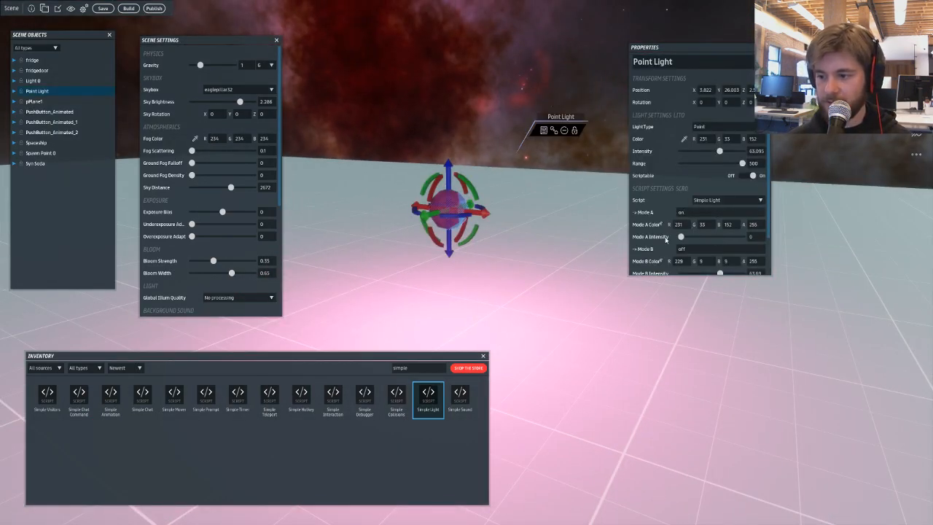
scroll(701, 233, down, 1)
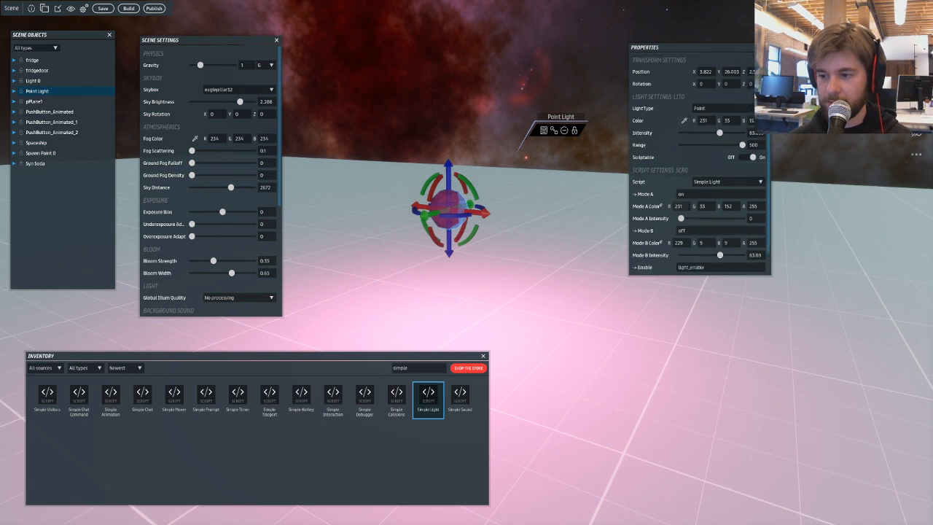
text(0)
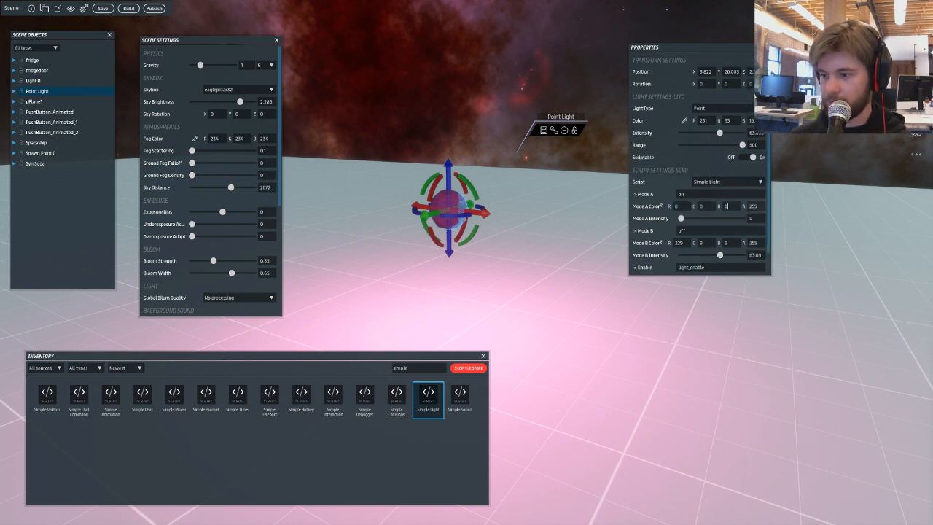
key(Tab)
click(732, 218)
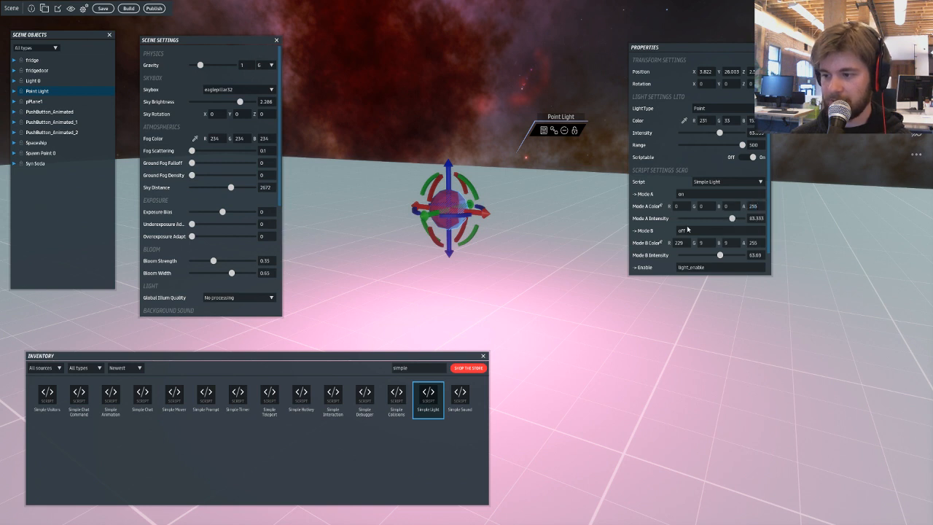
drag(727, 221, 664, 223)
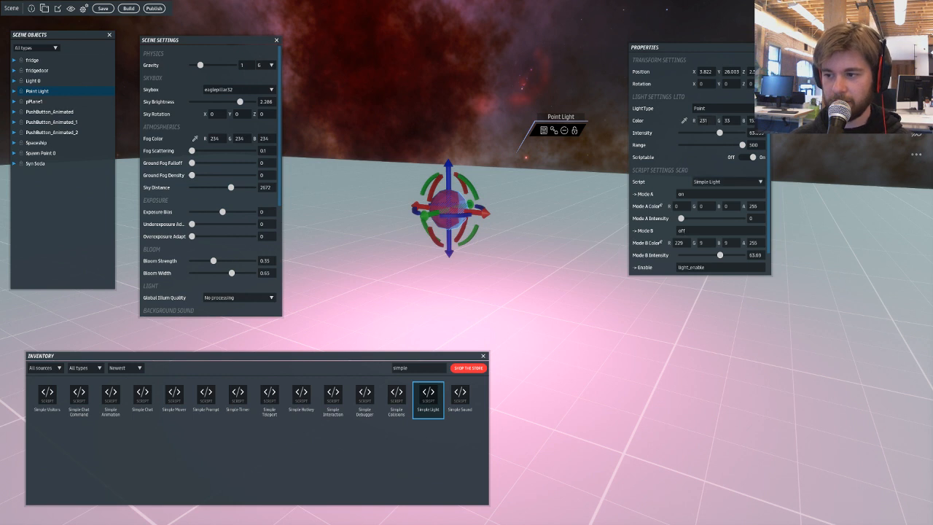
- Copy the point light's base color values into its Mode B Color, making it 231, 33, 152
click(704, 121)
key(ctrl+c)
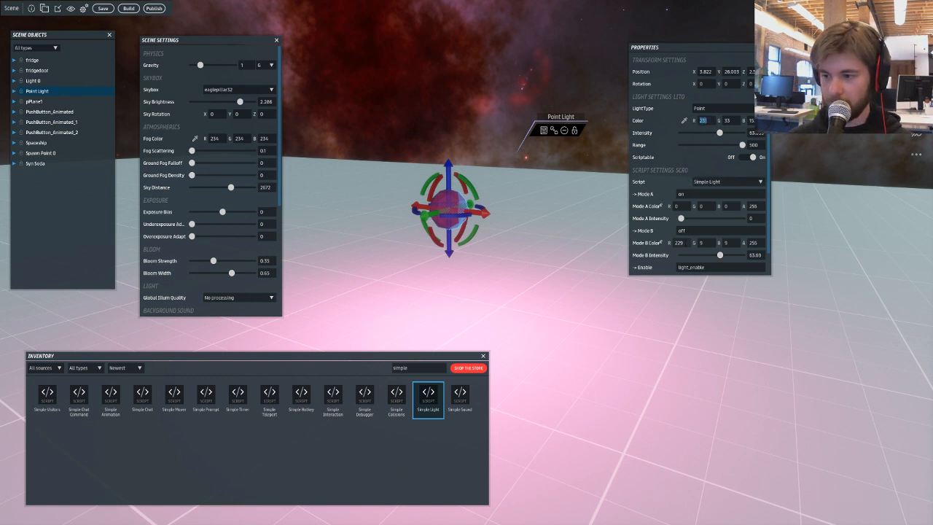
key(ctrl+a)
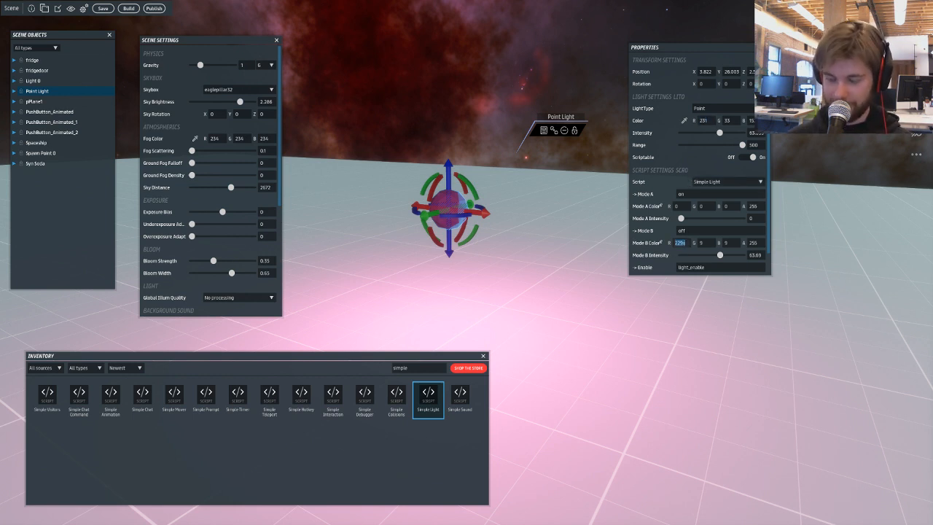
key(ctrl+v)
click(736, 122)
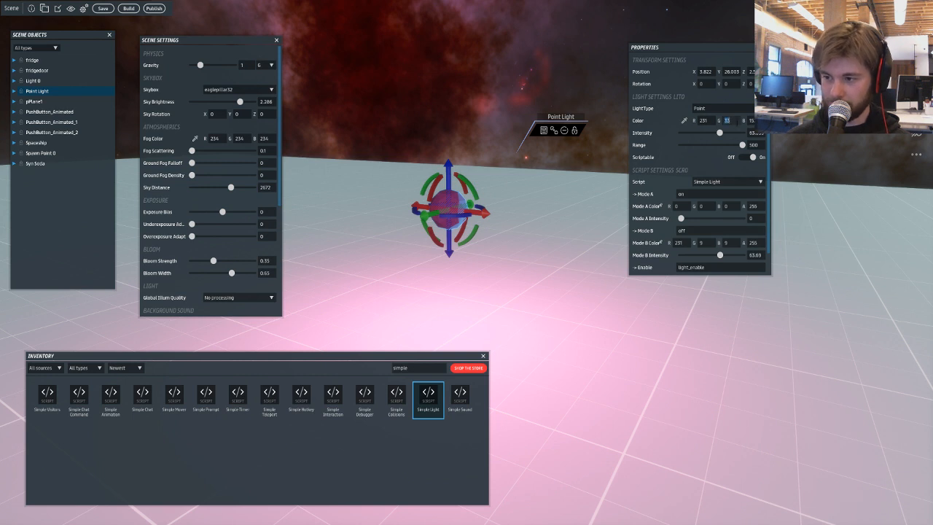
click(701, 243)
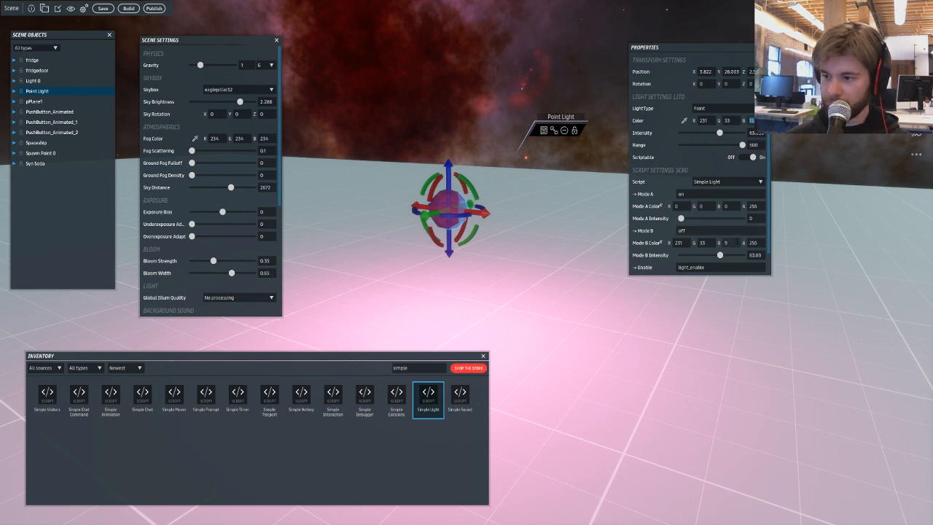
drag(736, 243, 714, 245)
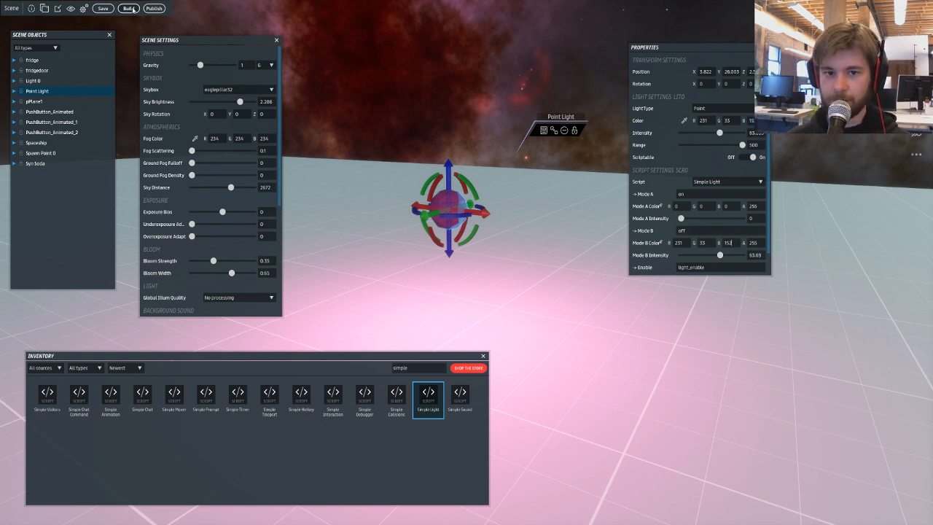
- Build the scene with the changed light modes and visit it
click(129, 8)
click(503, 279)
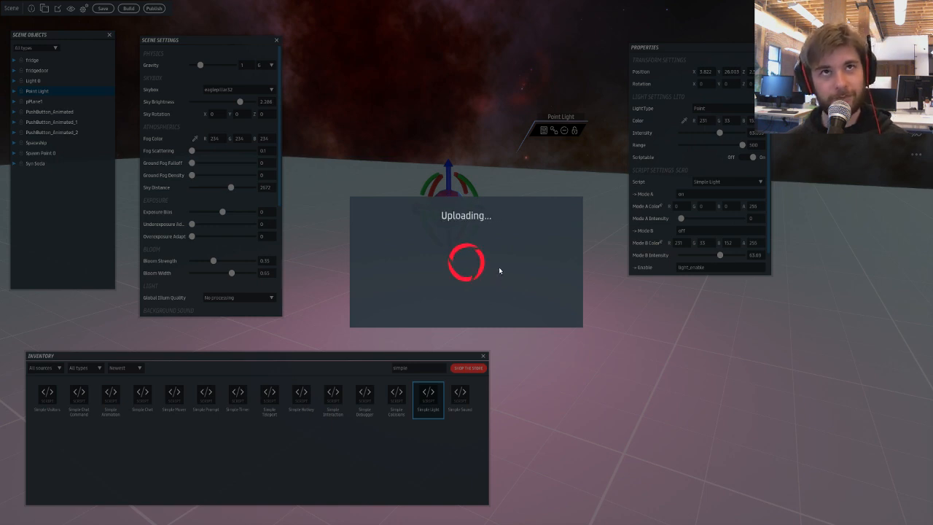
click(496, 275)
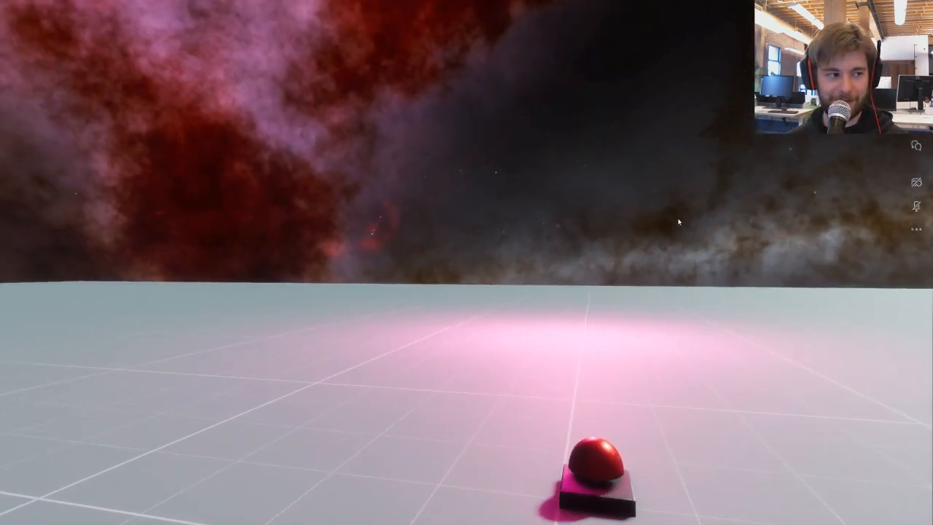
- Walk up to the Lights button and trigger it repeatedly to test turning the pink light off and on
right_drag(678, 222, 661, 233)
key(w)
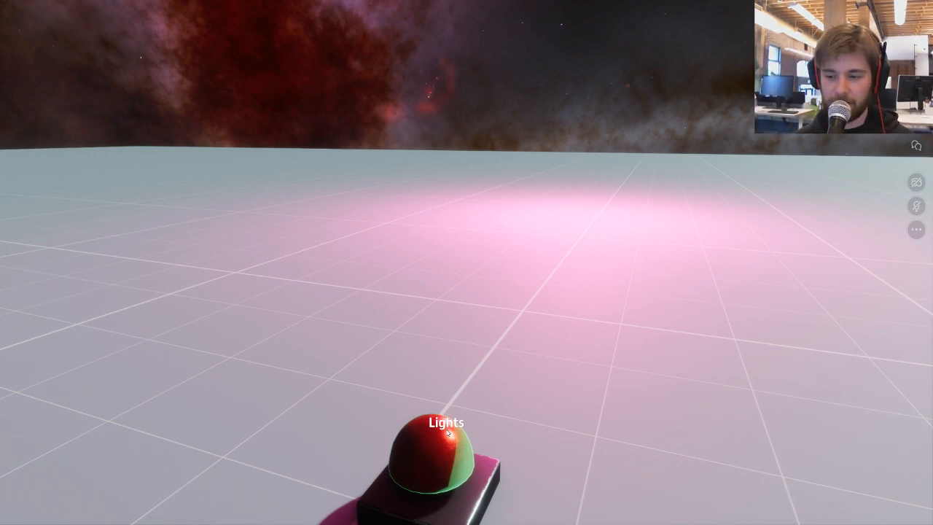
click(448, 433)
click(448, 434)
click(448, 433)
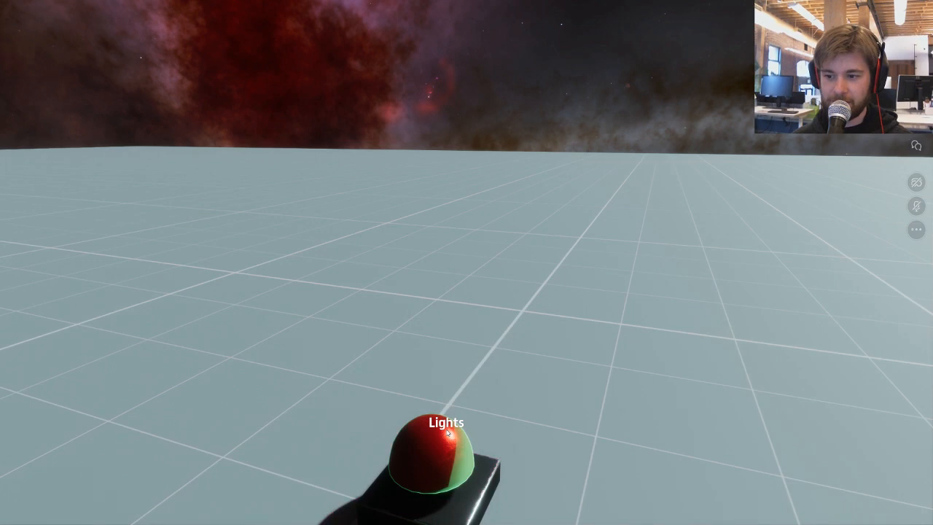
click(448, 433)
click(448, 434)
click(449, 433)
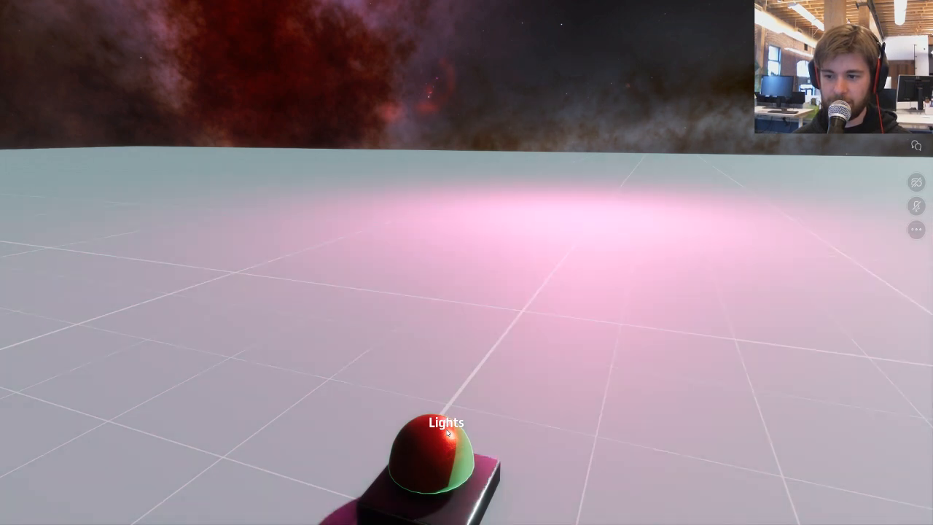
click(448, 434)
click(448, 433)
click(448, 434)
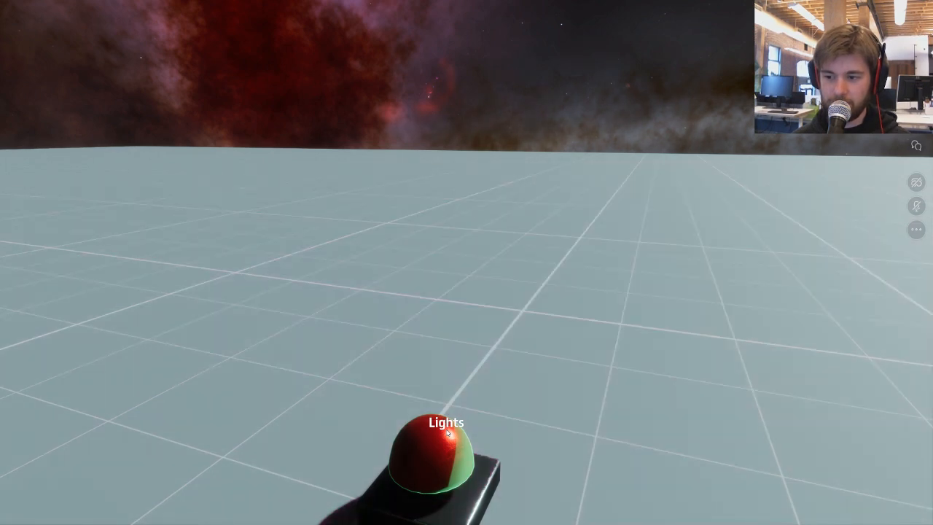
click(448, 434)
click(448, 434)
click(448, 433)
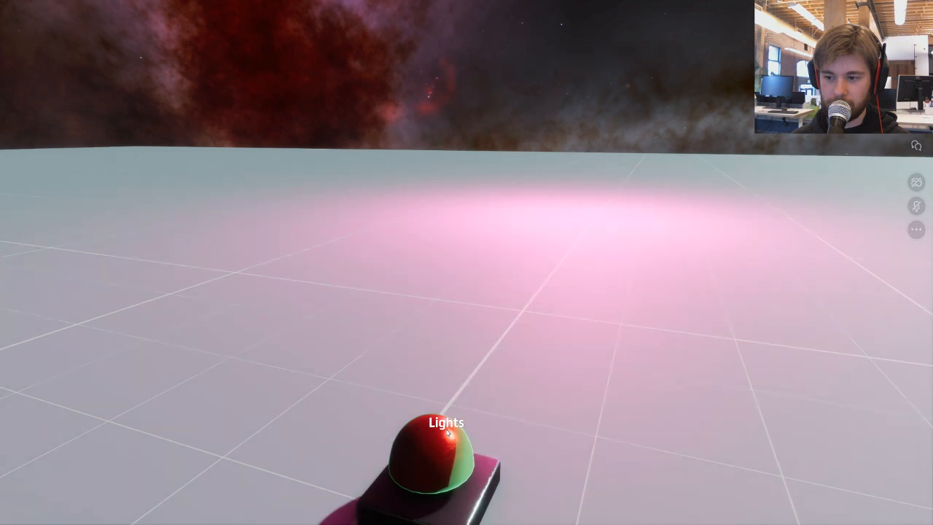
click(447, 435)
click(449, 440)
click(449, 441)
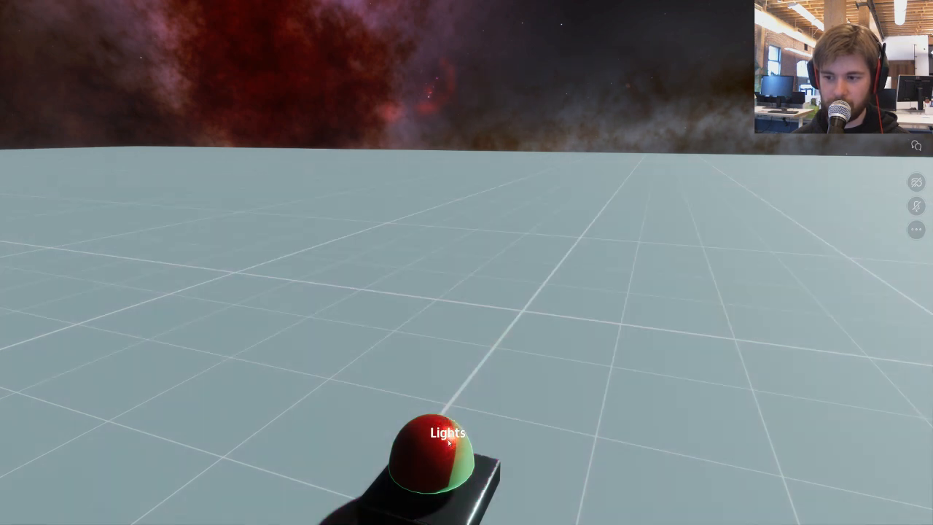
click(449, 441)
click(449, 441)
click(447, 441)
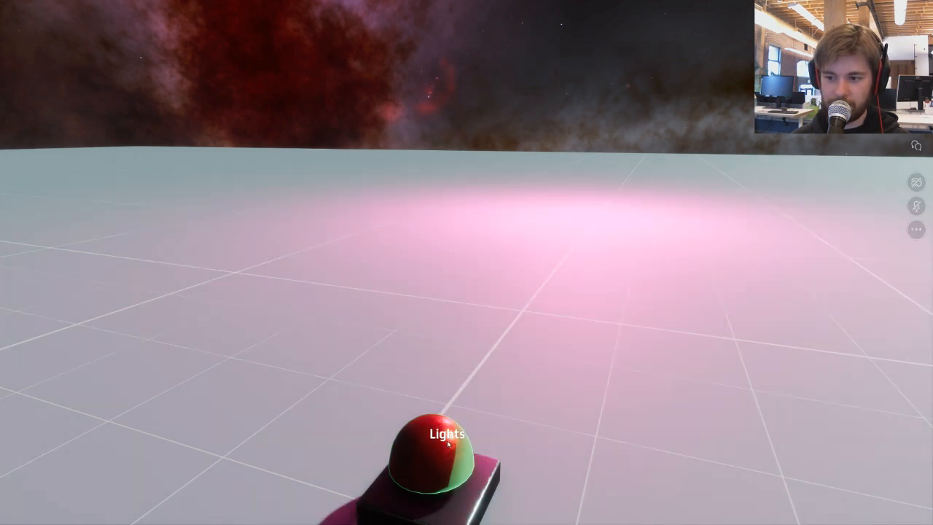
click(447, 442)
click(446, 440)
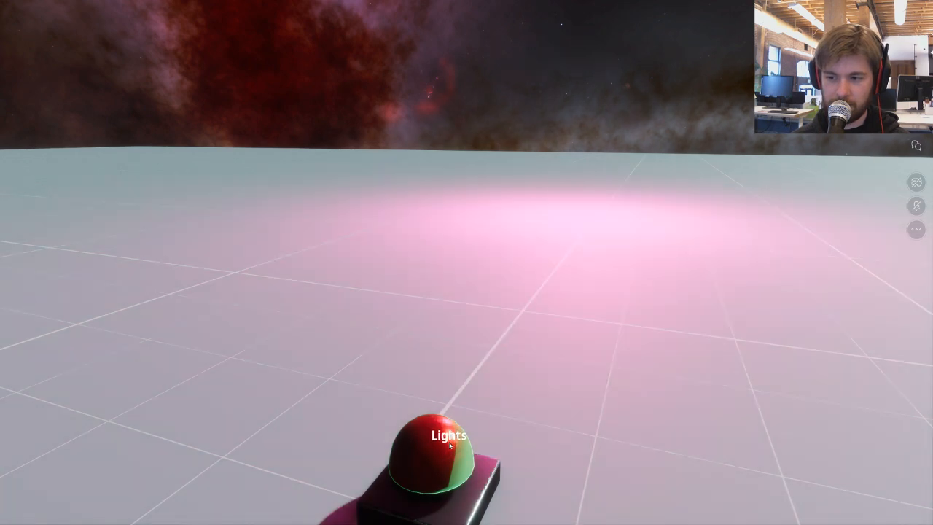
click(446, 441)
click(447, 442)
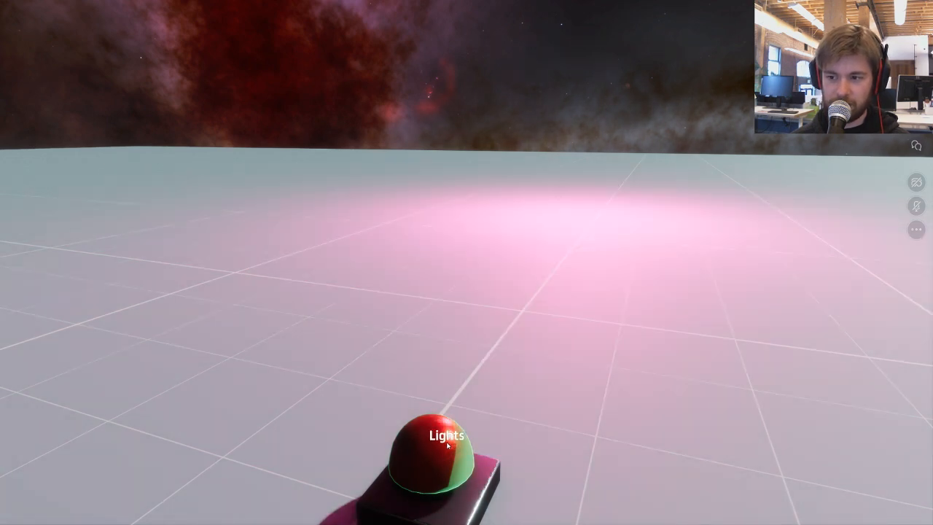
click(447, 444)
click(448, 443)
click(448, 442)
click(449, 441)
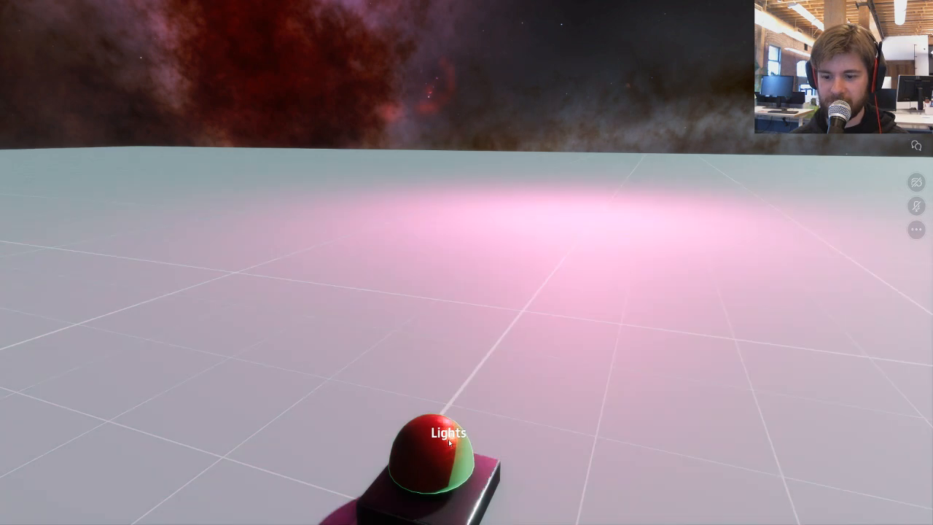
right_drag(448, 439, 561, 402)
key(s)
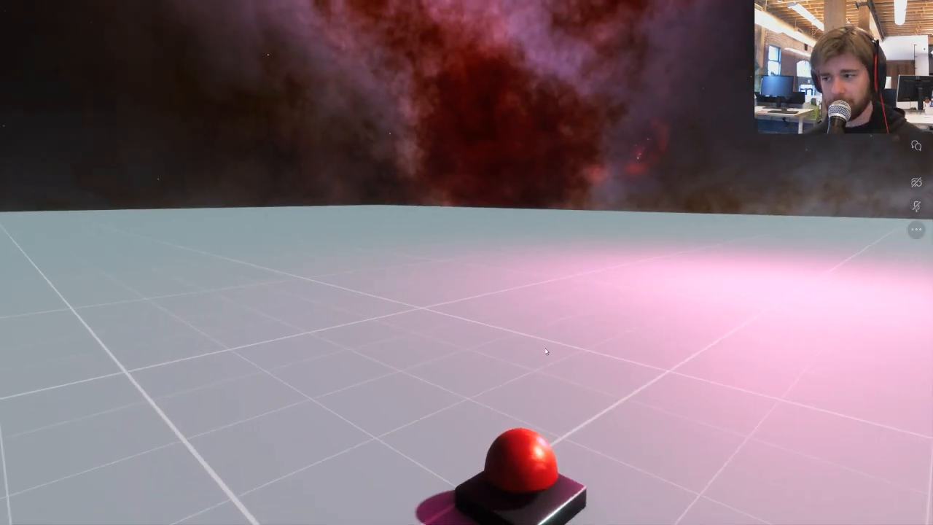
right_drag(547, 351, 545, 415)
key(a)
key(w)
key(d)
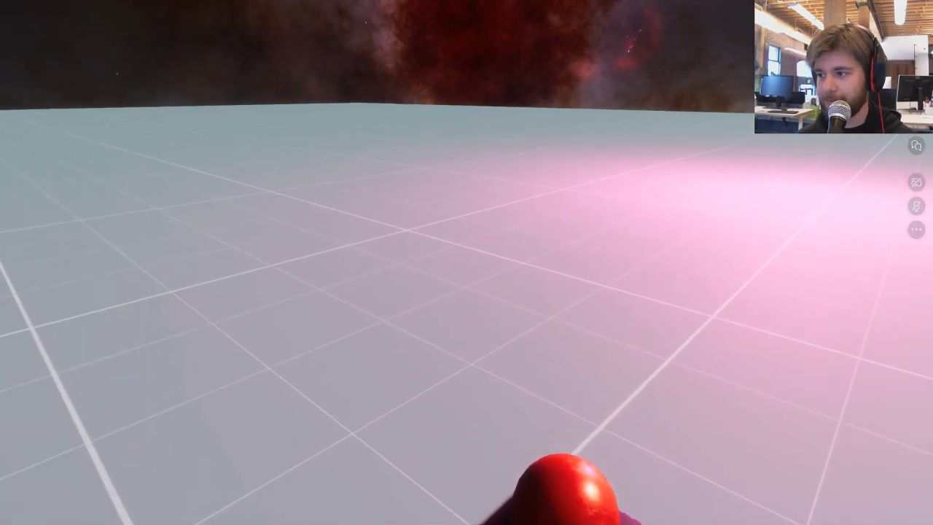
key(s)
key(s)
right_drag(564, 96, 360, 110)
key(s)
key(a)
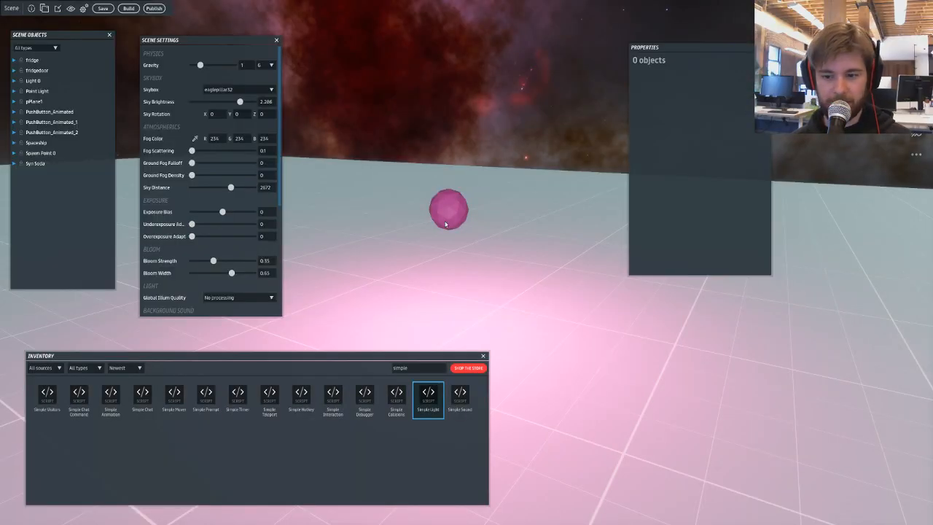
- Return to the scene editor, search the inventory for "airship" and place the airshippathone object on the floor near the fridge
right_drag(446, 223, 420, 279)
key(s)
key(a)
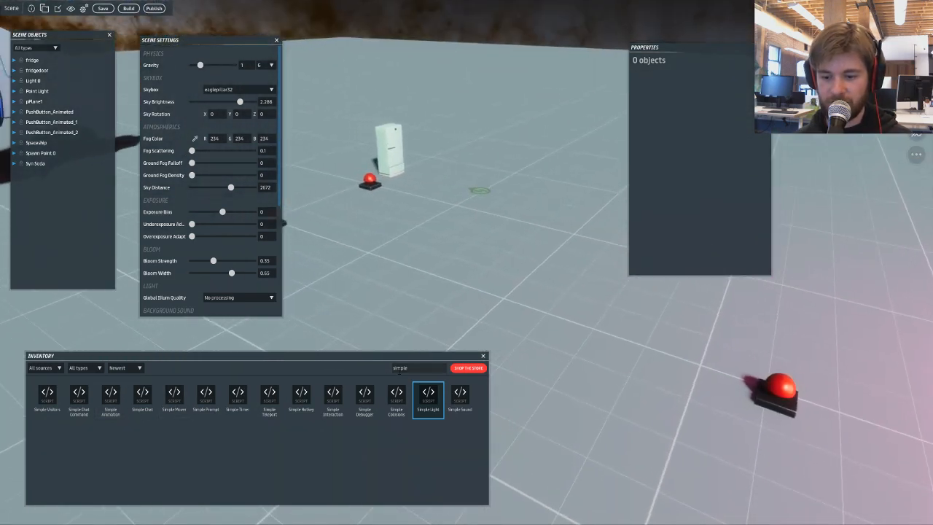
click(409, 370)
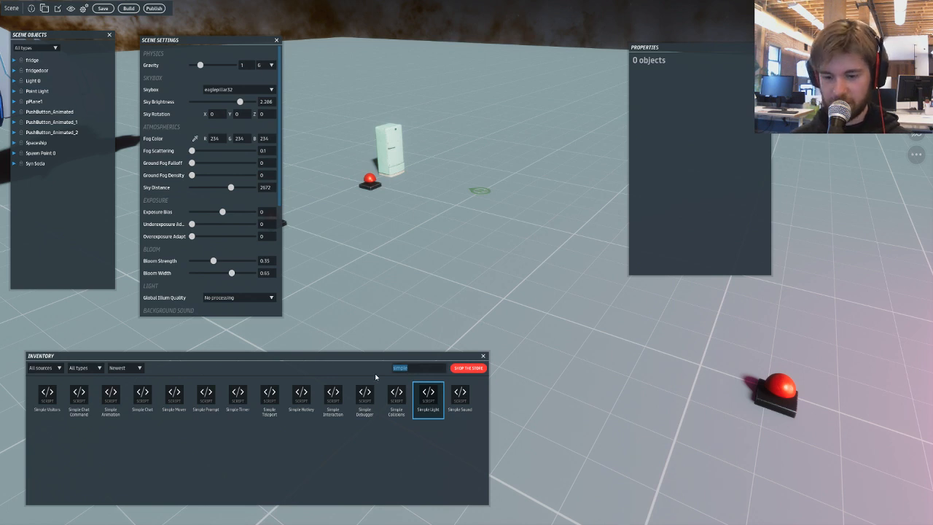
key(BackSpace)
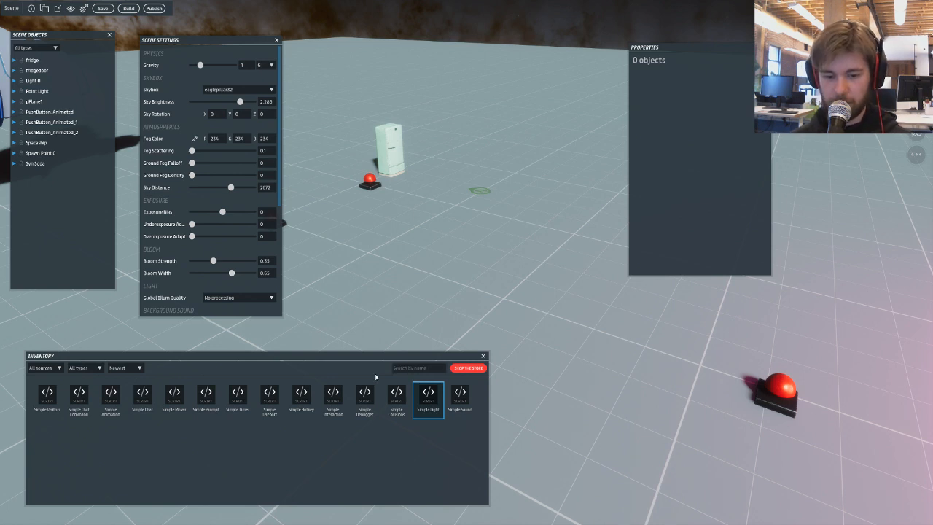
text(airship)
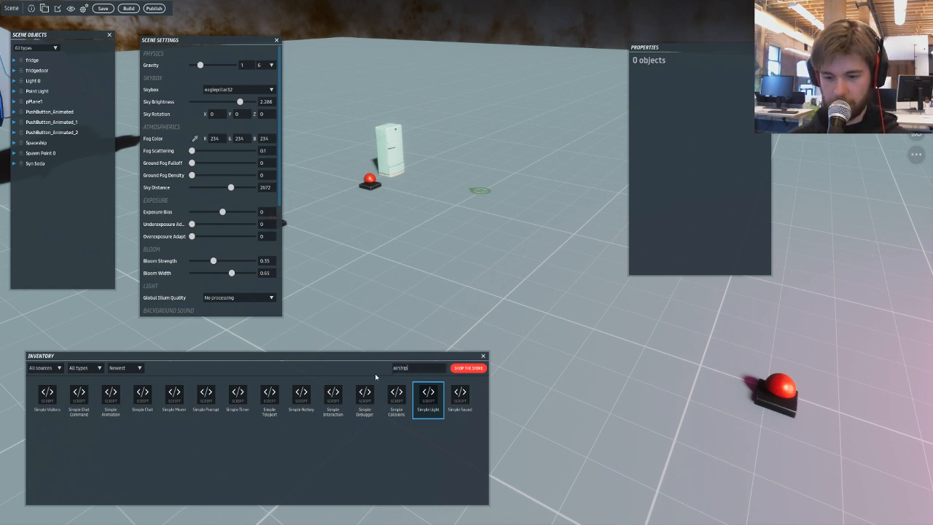
drag(59, 396, 568, 153)
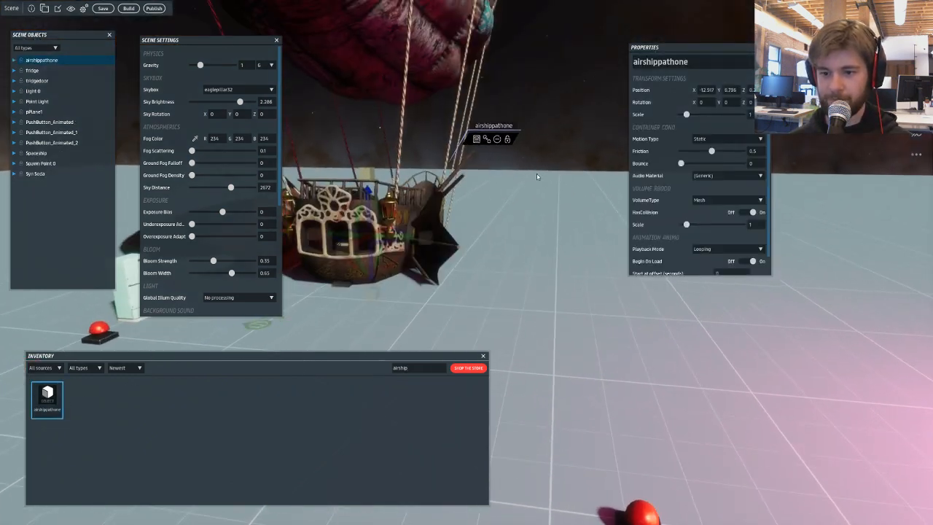
- Move the airship along its Y axis to about 17.6
right_drag(537, 177, 488, 162)
key(d)
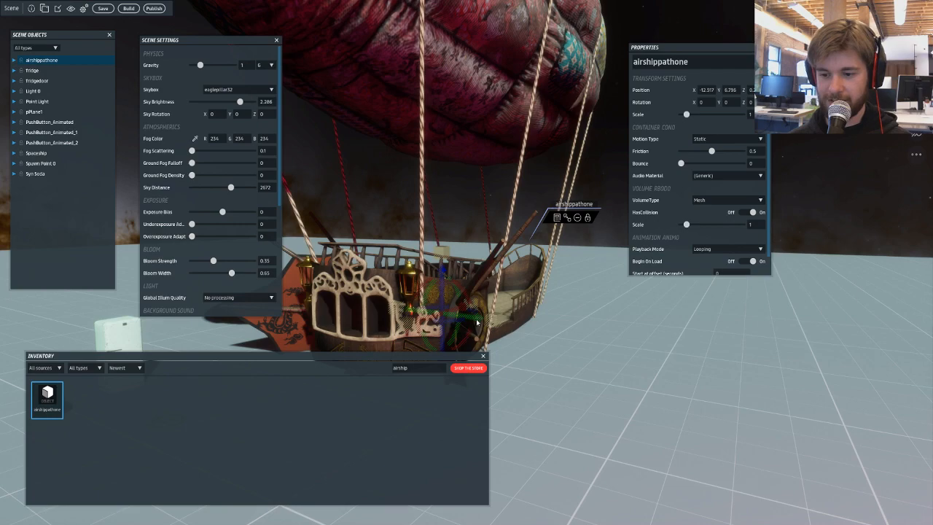
drag(476, 321, 867, 348)
right_drag(587, 365, 470, 357)
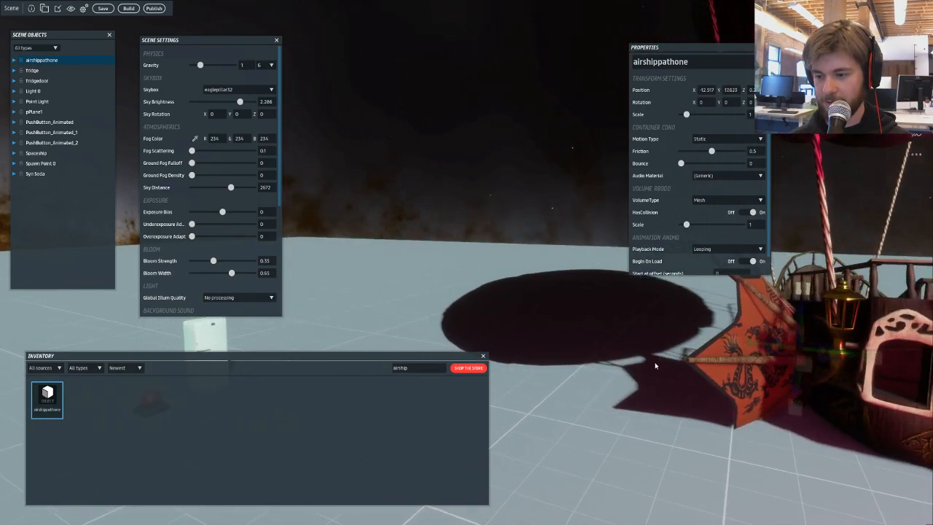
- Turn the airship about its Z axis and raise it above the floor
key(d)
scroll(551, 339, down, 3)
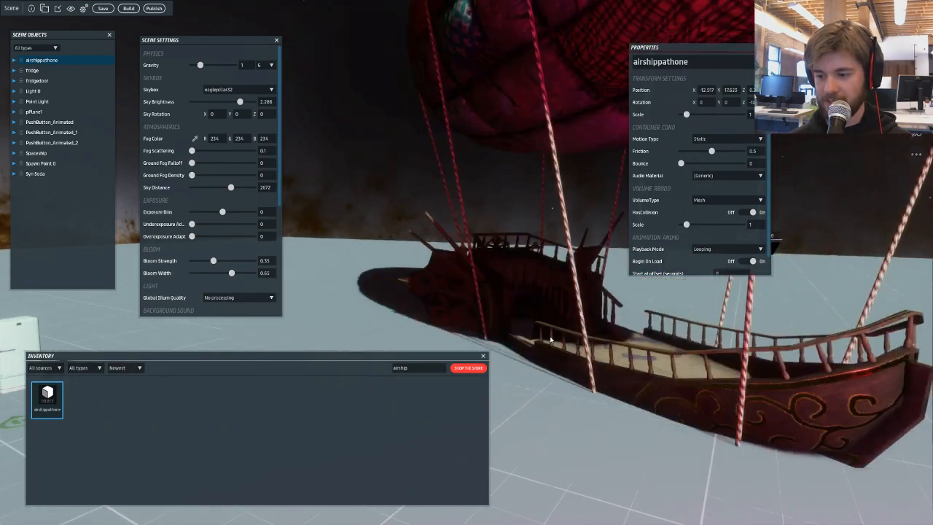
drag(551, 339, 644, 247)
key(f)
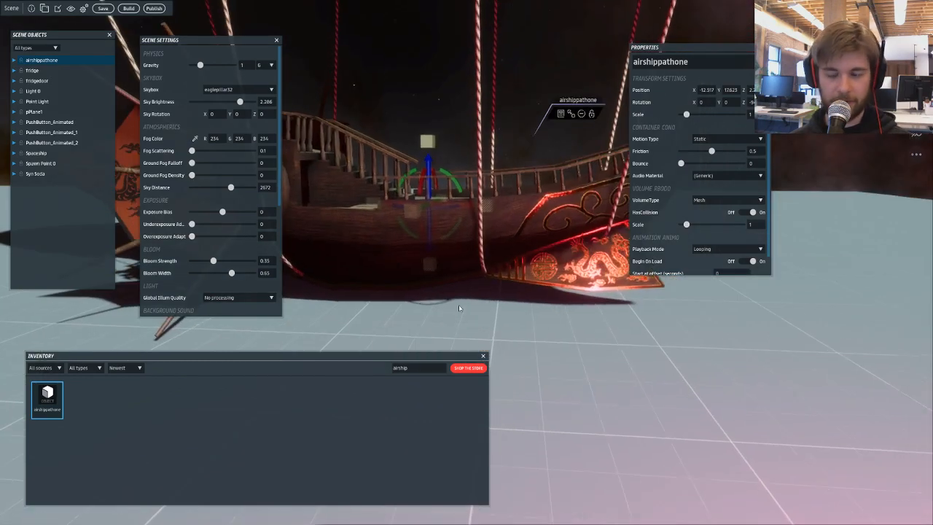
- Search the inventory for "simple" and attach the Simple Animation script to the airship
right_drag(459, 305, 328, 335)
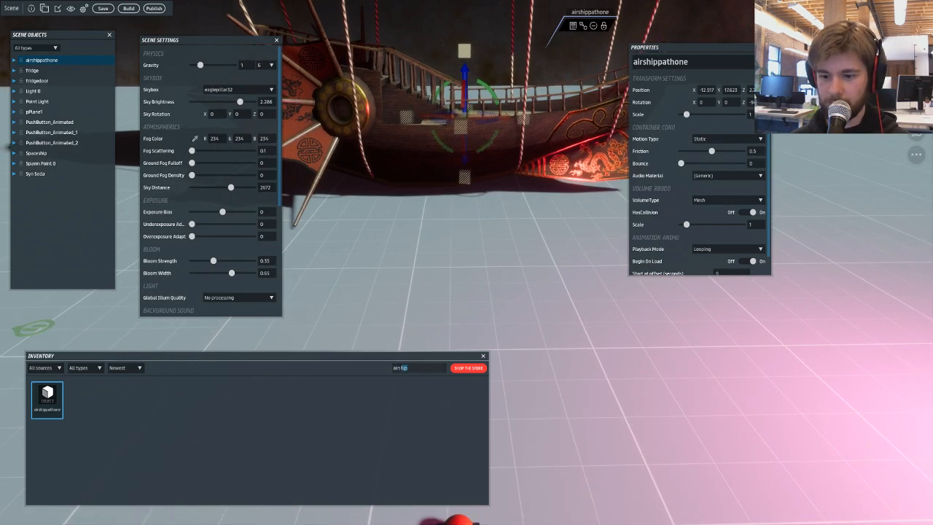
text(c)
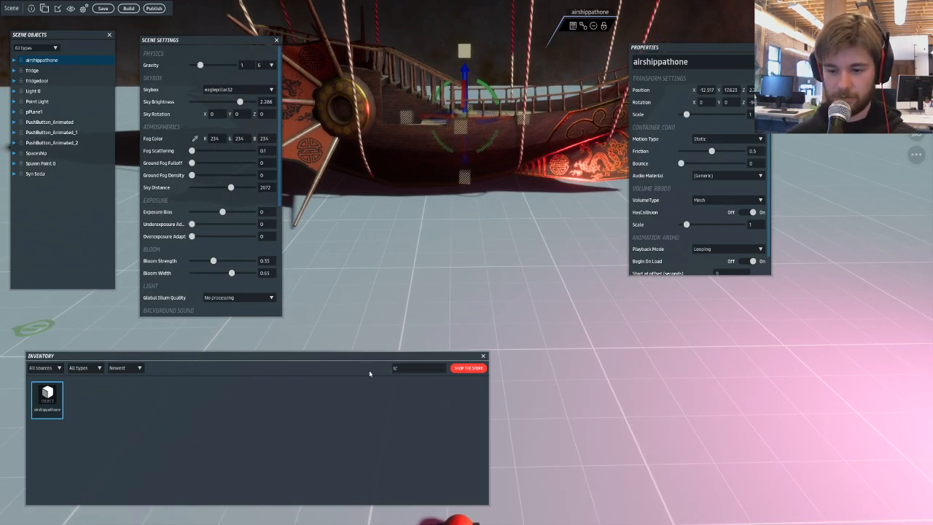
text(imple)
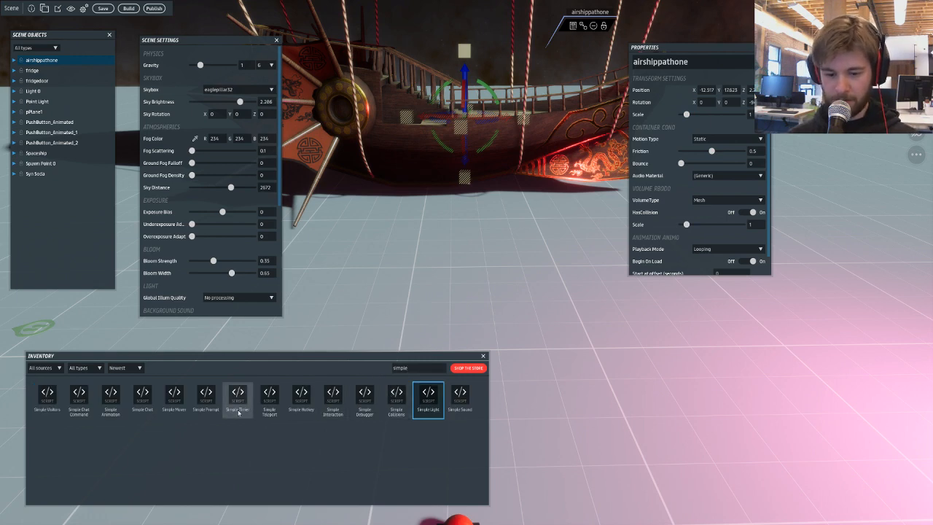
drag(110, 398, 480, 235)
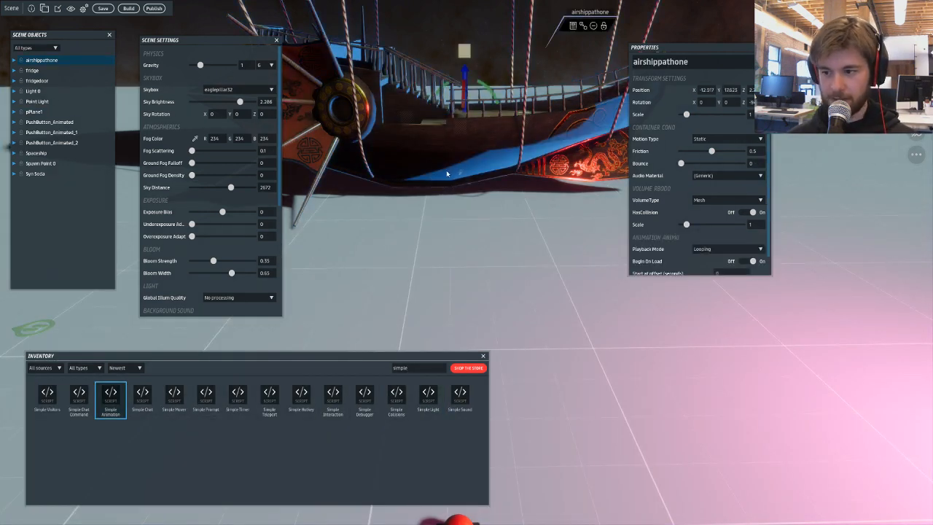
- Turn off Begin On Load for the airship's animation
scroll(645, 218, down, 3)
scroll(645, 227, down, 3)
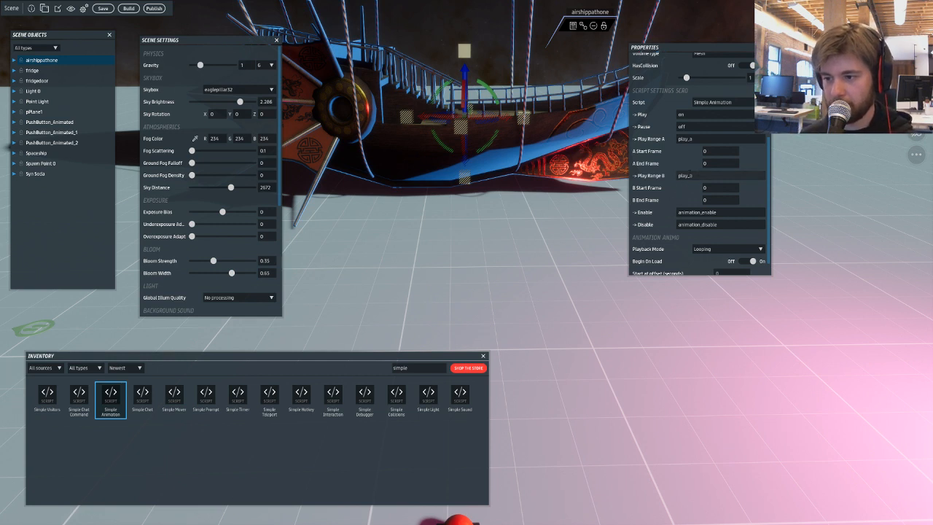
scroll(666, 180, down, 1)
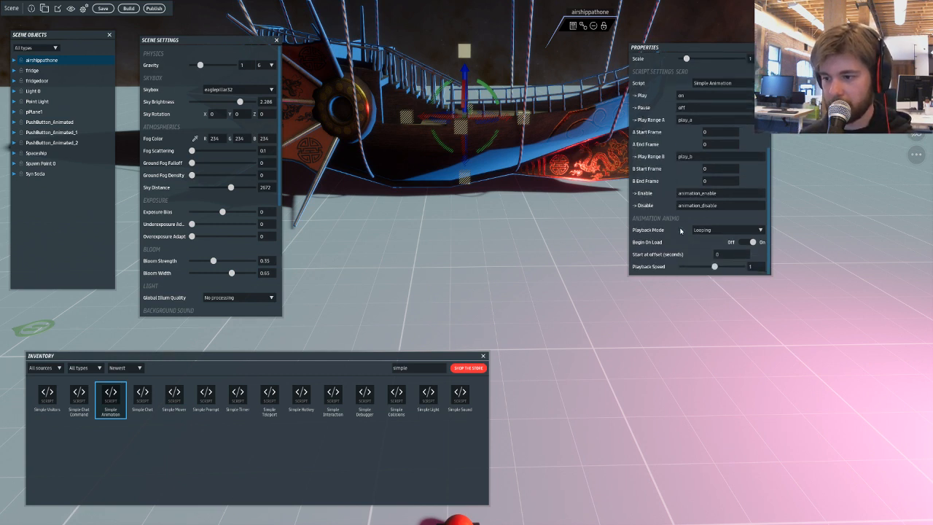
click(747, 243)
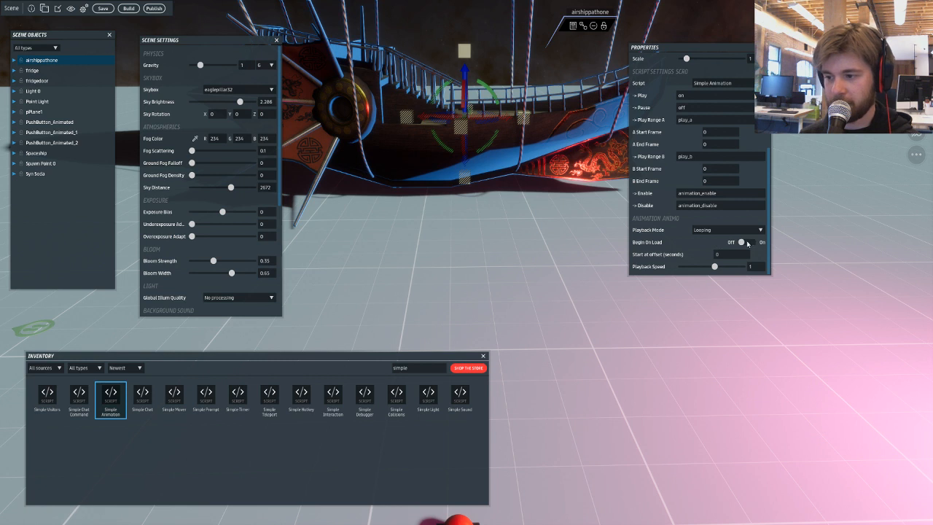
- Set the airship's Simple Animation events to "Play" for playing and "Pause" for pausing
scroll(700, 252, up, 4)
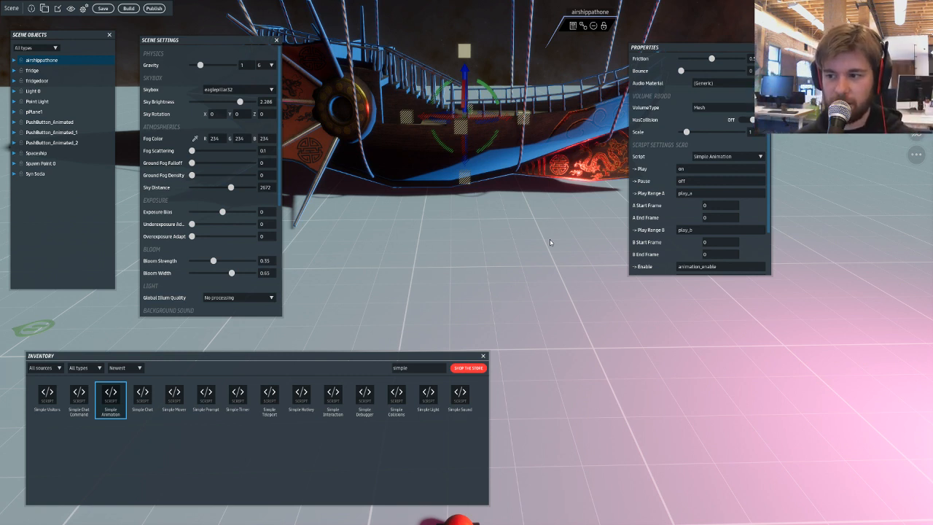
right_drag(486, 240, 478, 253)
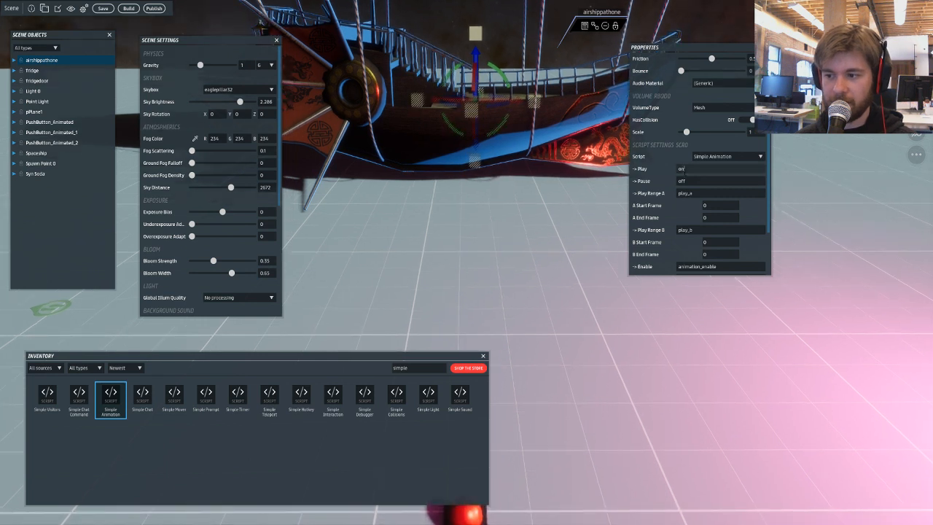
drag(694, 168, 644, 168)
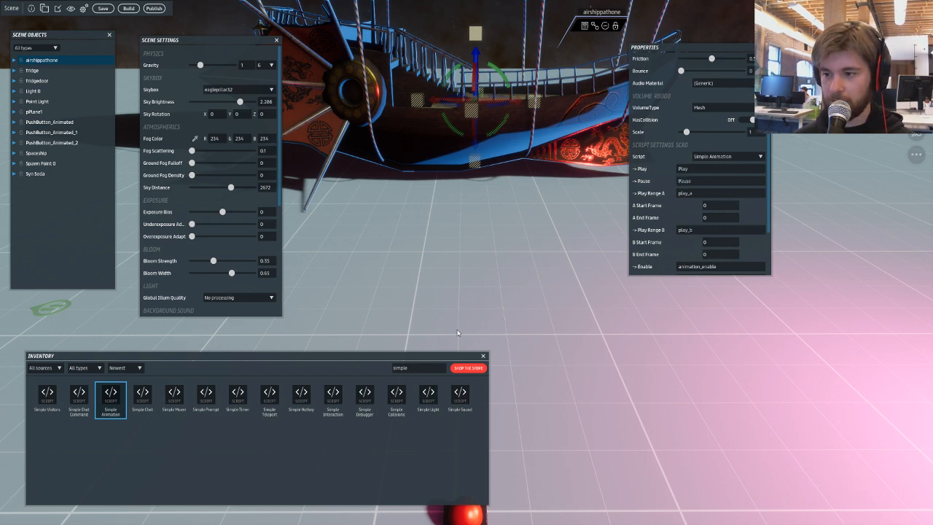
- Lower the airship so its hull sinks into the floor and set its motion type to Keyframed
right_drag(457, 331, 475, 321)
key(a)
right_drag(502, 280, 497, 217)
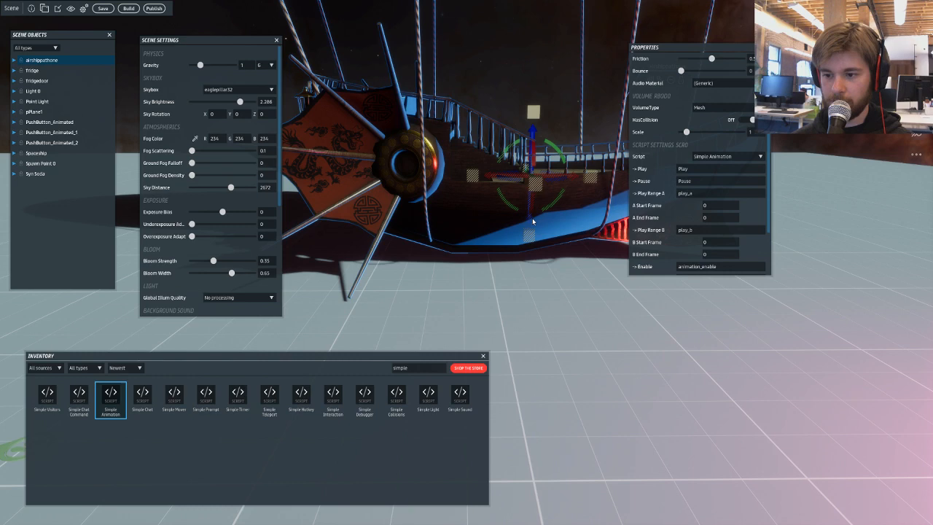
drag(531, 228, 534, 297)
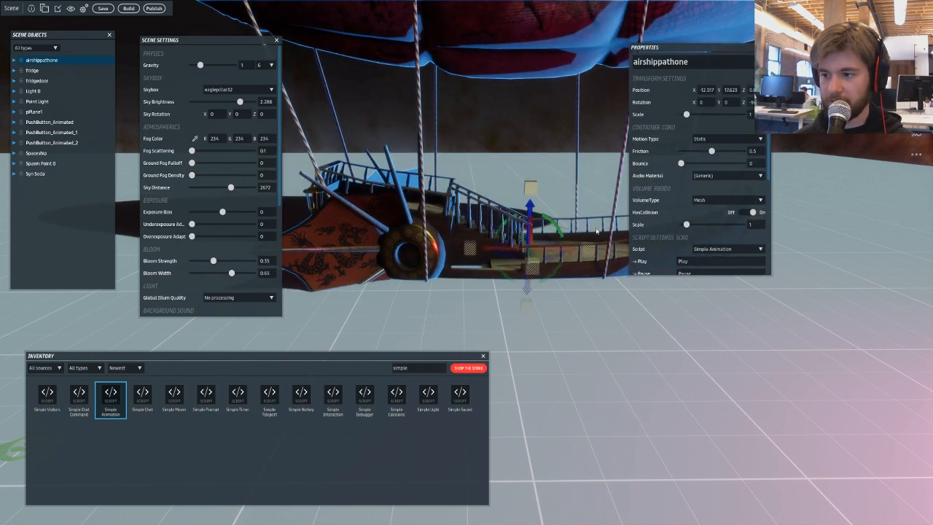
click(738, 139)
click(732, 165)
- Search the System inventory source for "trigger" and place a Trigger Volume beside the airship's staircase
click(533, 301)
scroll(533, 301, up, 3)
click(534, 296)
scroll(531, 297, up, 4)
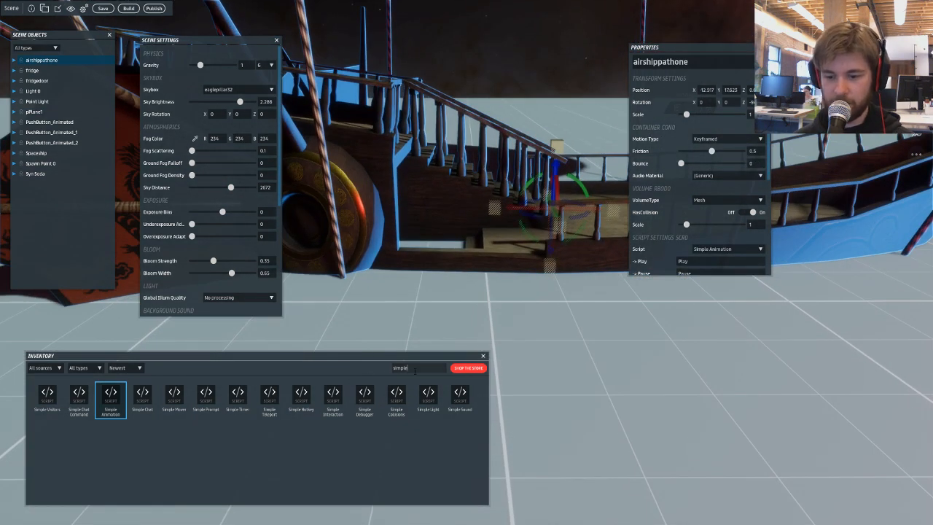
double_click(414, 368)
text(Trigger)
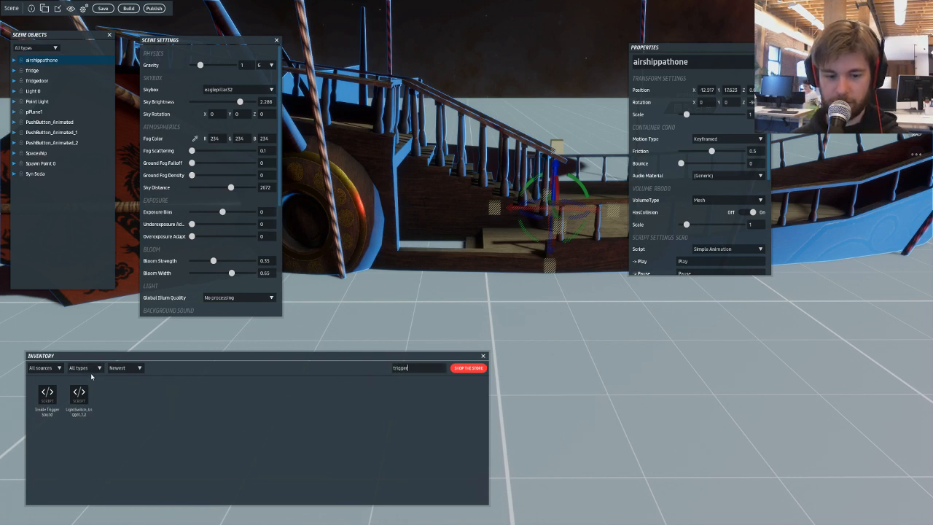
click(43, 367)
click(40, 383)
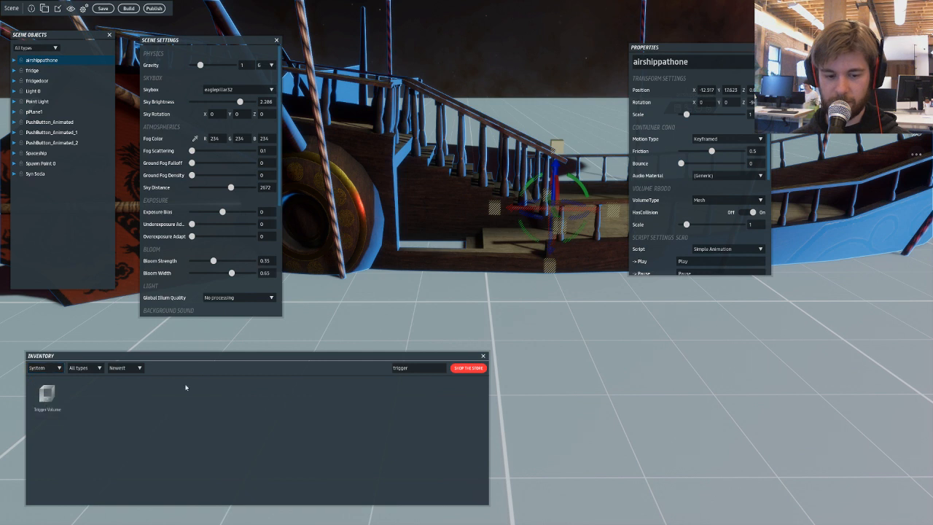
drag(55, 398, 427, 278)
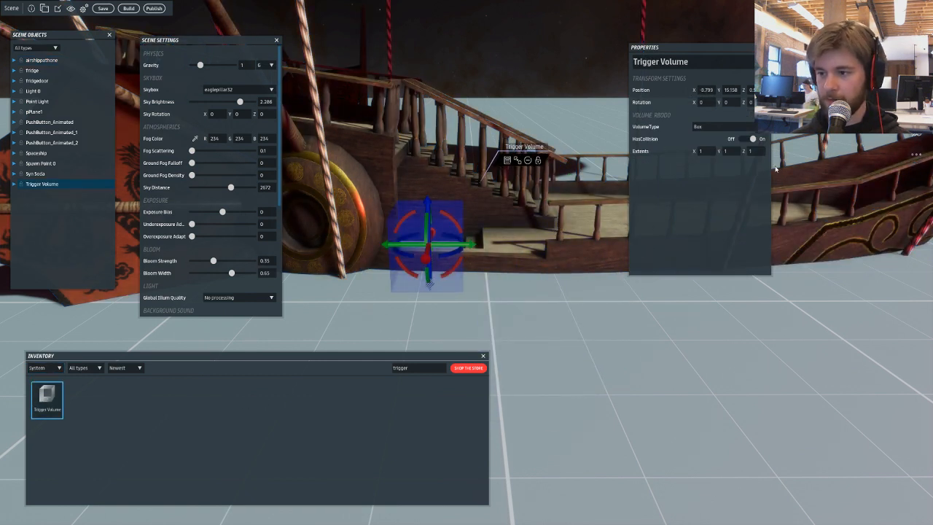
- Set the trigger volume's extents to 5 in both Y and Z
double_click(754, 150)
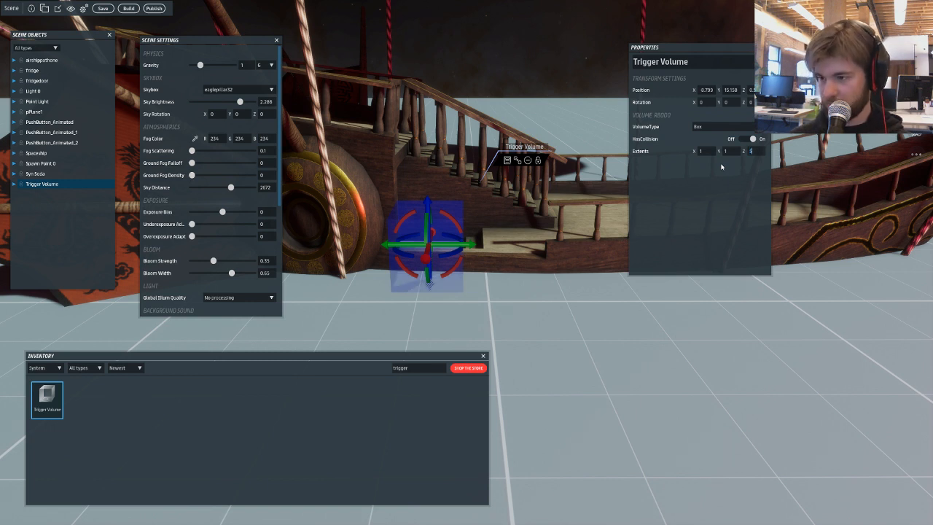
text(5)
drag(733, 152, 689, 152)
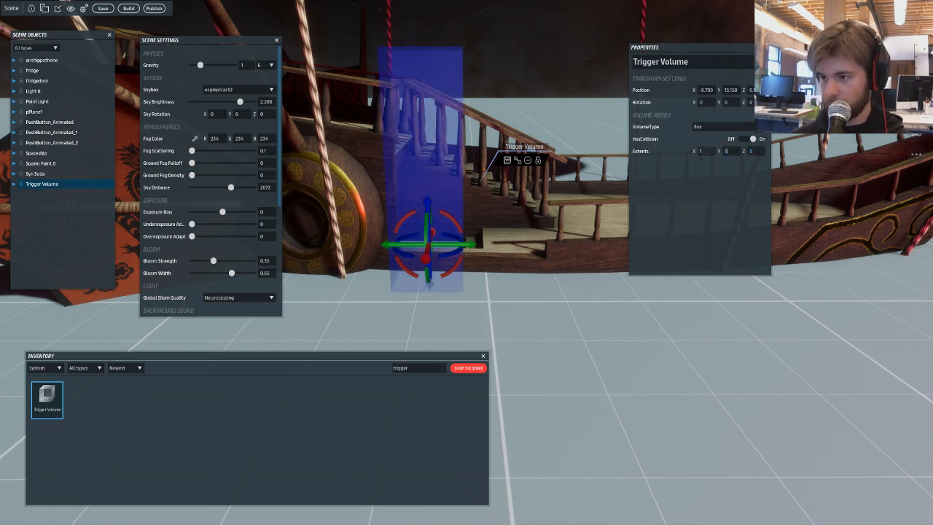
text(5)
key(Return)
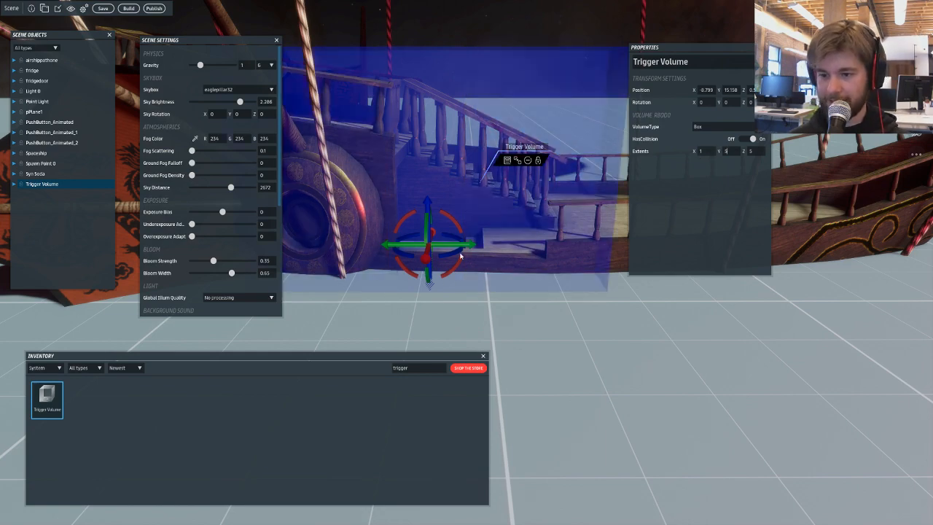
- Move the trigger volume along the deck railing to about X -9.21 and Y 16.234
drag(468, 245, 543, 250)
right_drag(549, 272, 499, 312)
drag(500, 312, 528, 311)
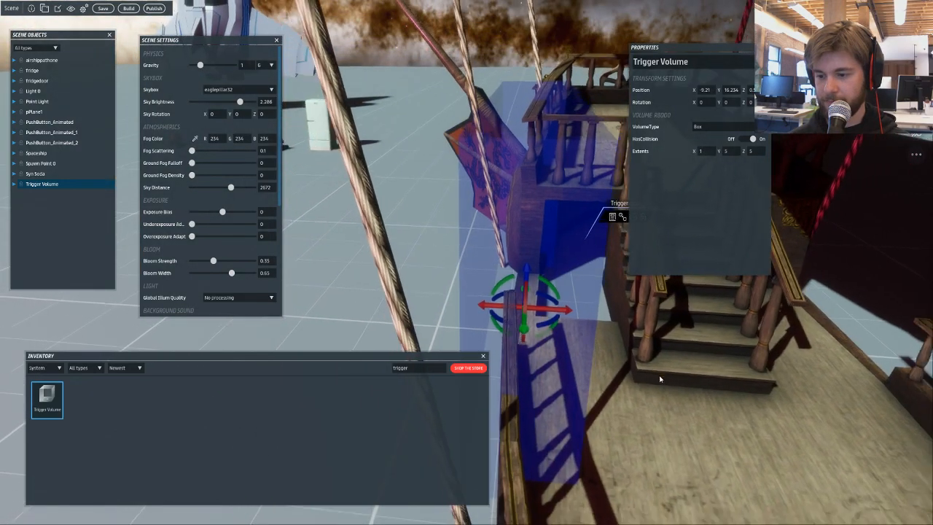
- Select the airship and lower it further so that its deck drops below the floor
scroll(660, 379, down, 3)
click(644, 383)
right_drag(644, 382, 568, 340)
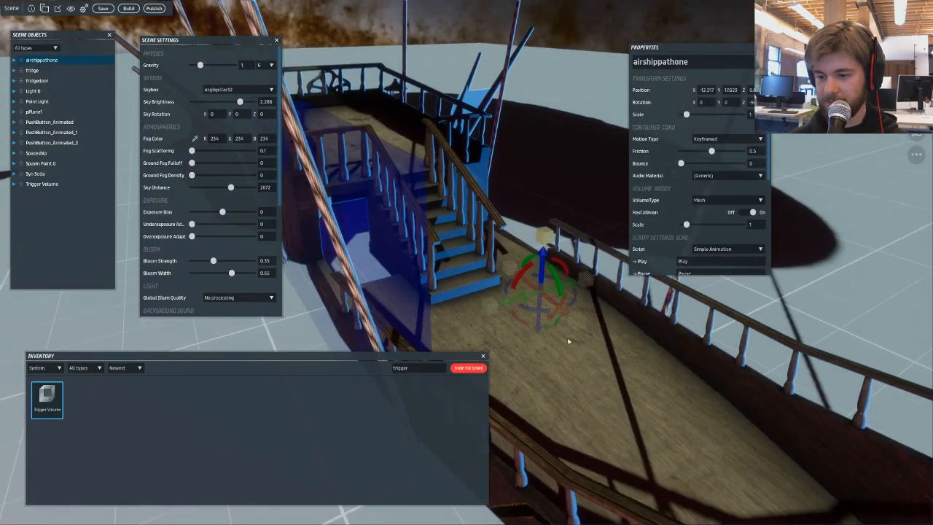
drag(535, 325, 531, 357)
key(a)
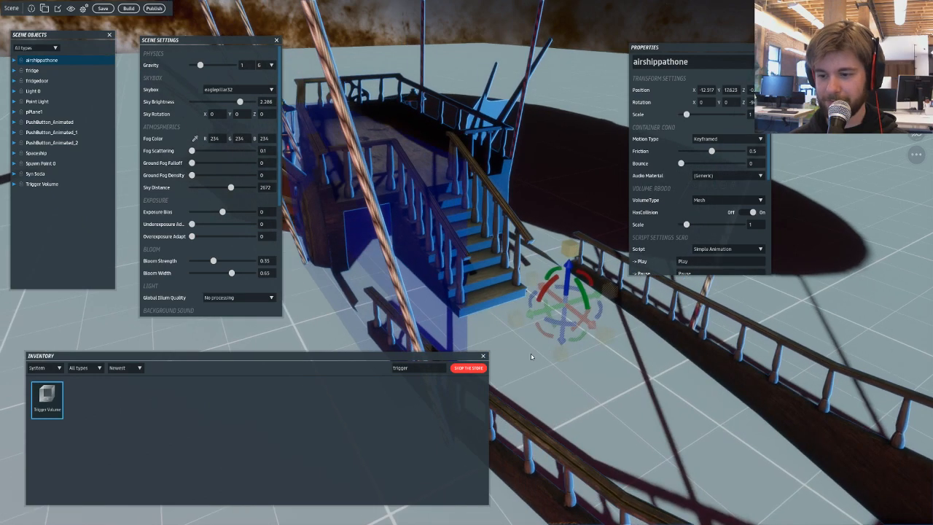
- Select the trigger volume and search all inventory sources for "simple" scripts
right_drag(531, 356, 575, 342)
click(516, 259)
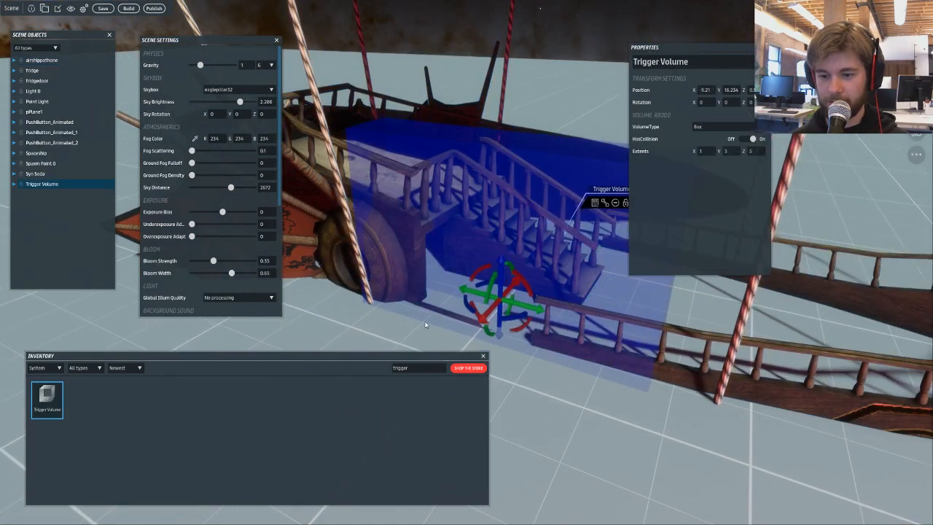
key(d)
right_drag(510, 299, 485, 304)
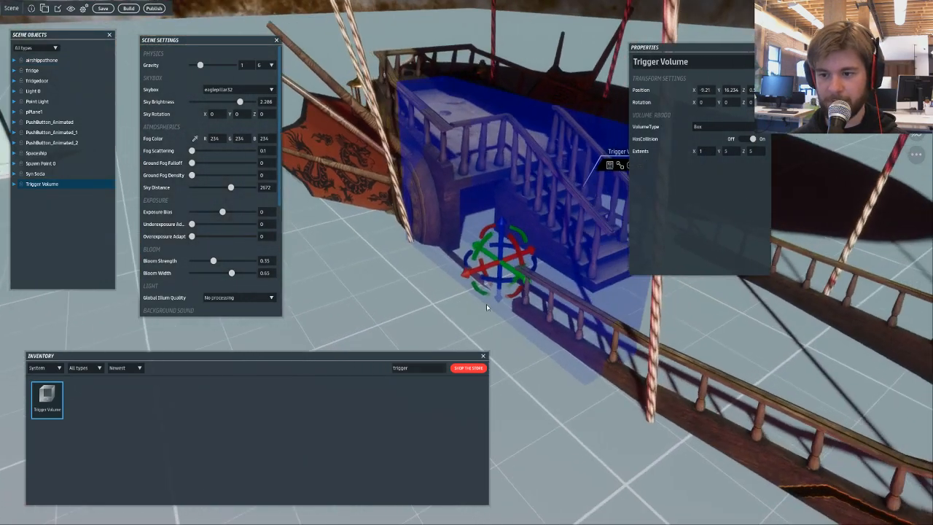
drag(412, 369, 395, 372)
text(sim)
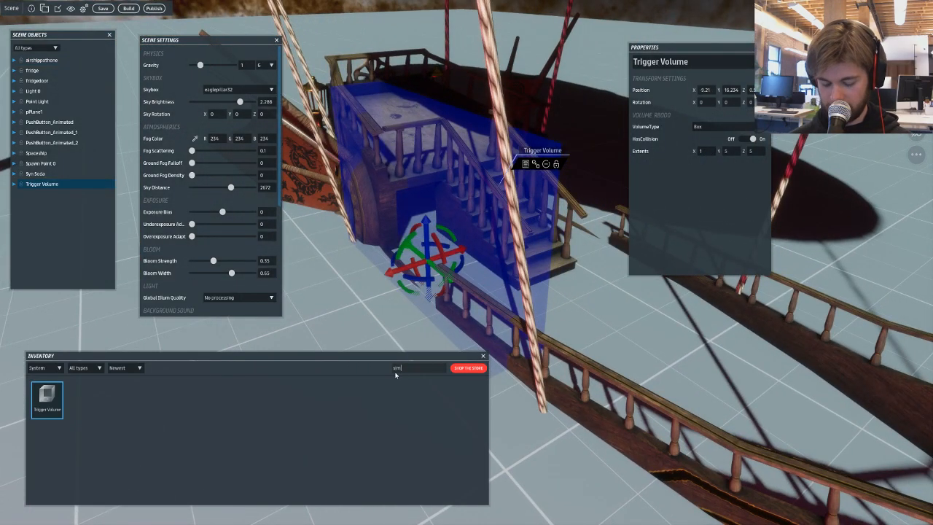
text(ple)
click(31, 367)
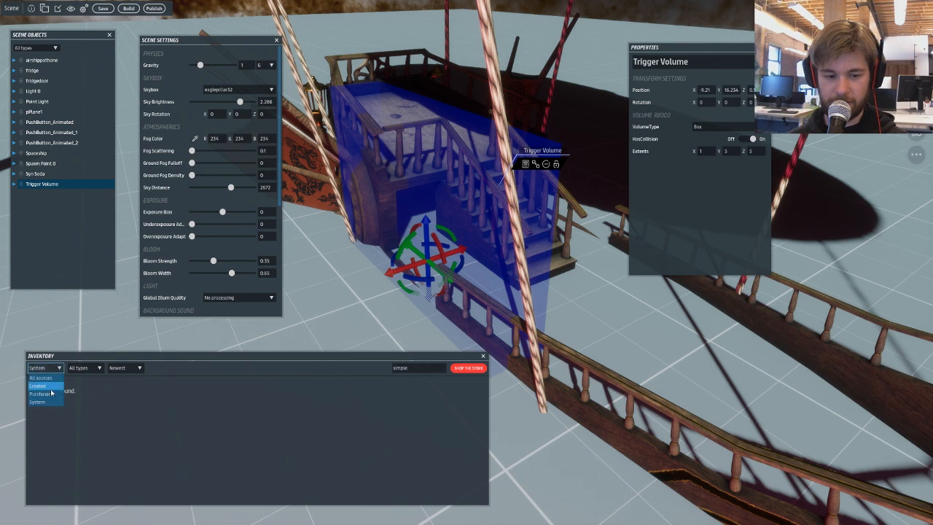
click(54, 385)
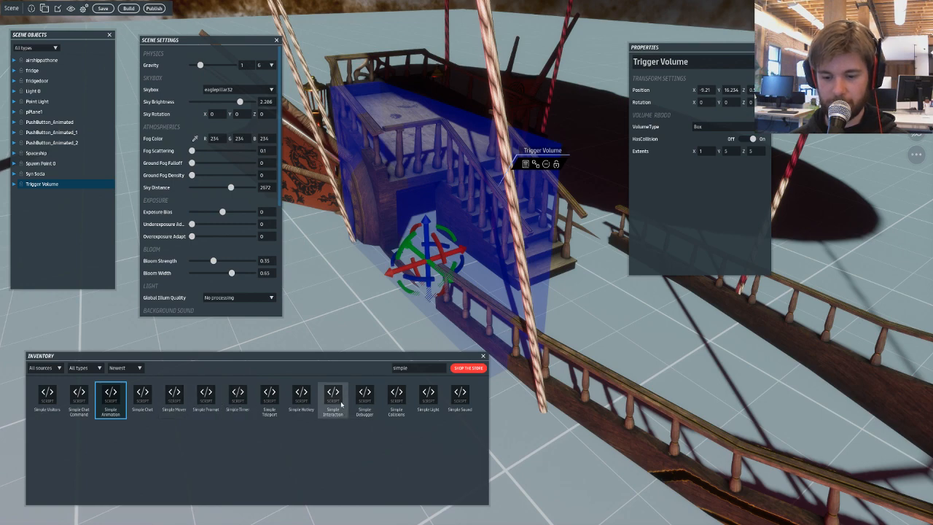
- Attach the Simple Interaction script to the trigger volume and set its first-click event to "Play"
drag(333, 398, 451, 301)
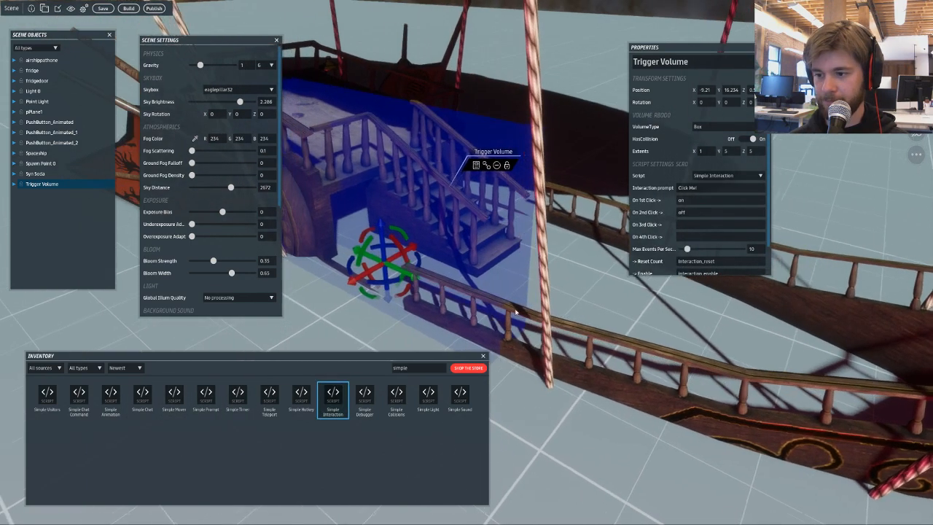
click(676, 201)
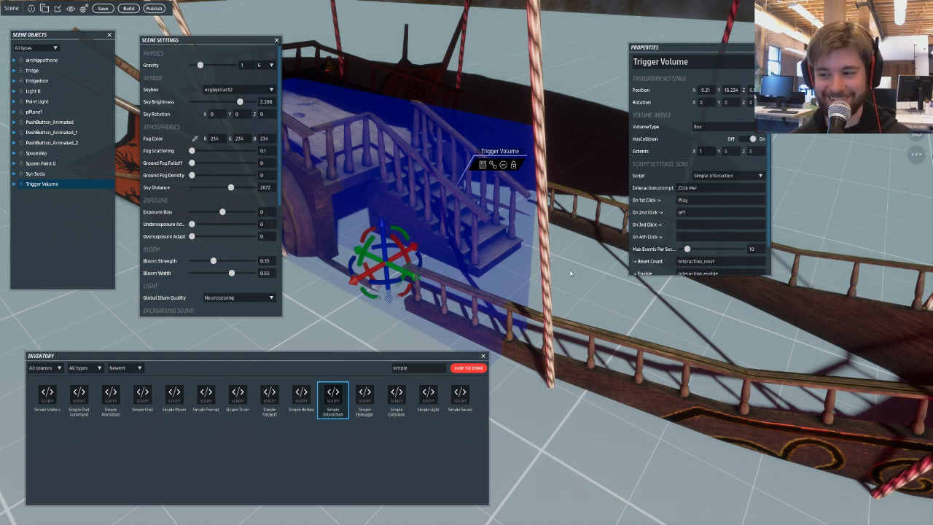
right_drag(575, 288, 545, 293)
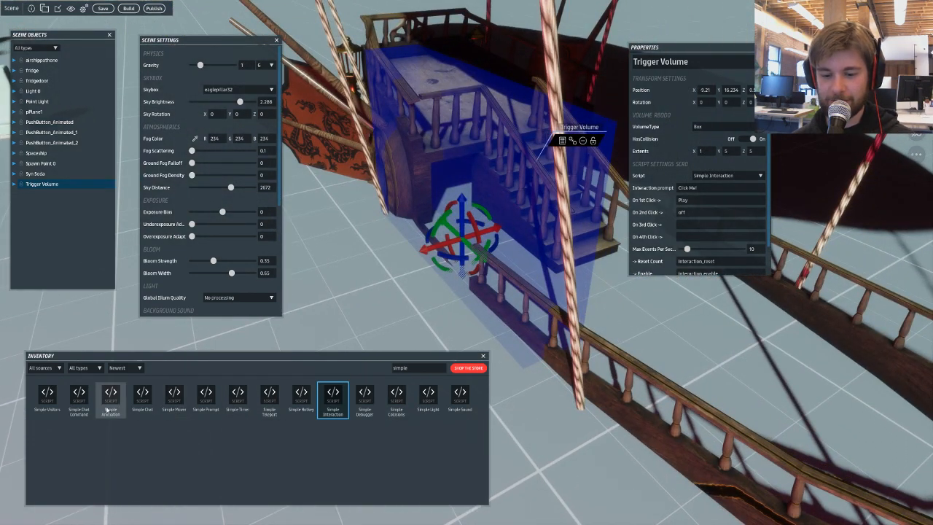
- Put the Simple Collisions script on the trigger volume, with On Agent Collide set to "Play" and On Agent Exit to "Pause"
drag(402, 401, 518, 215)
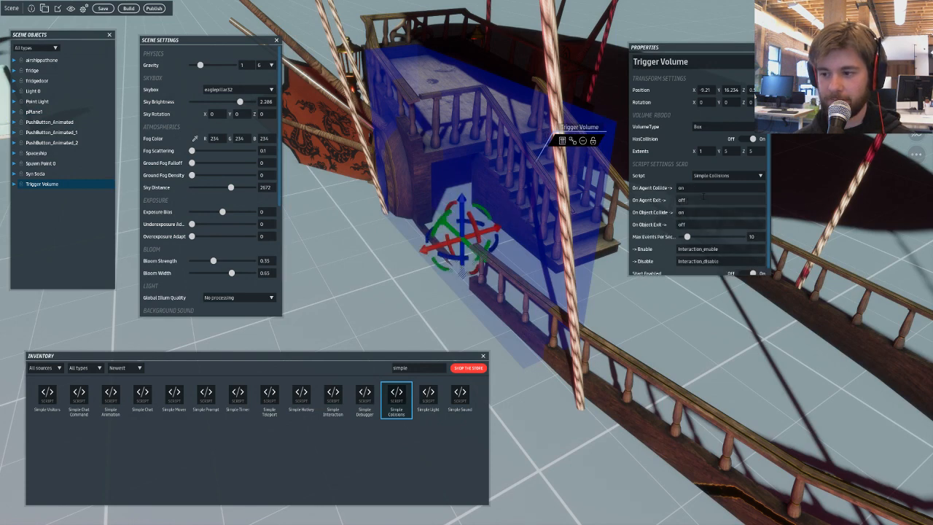
double_click(680, 187)
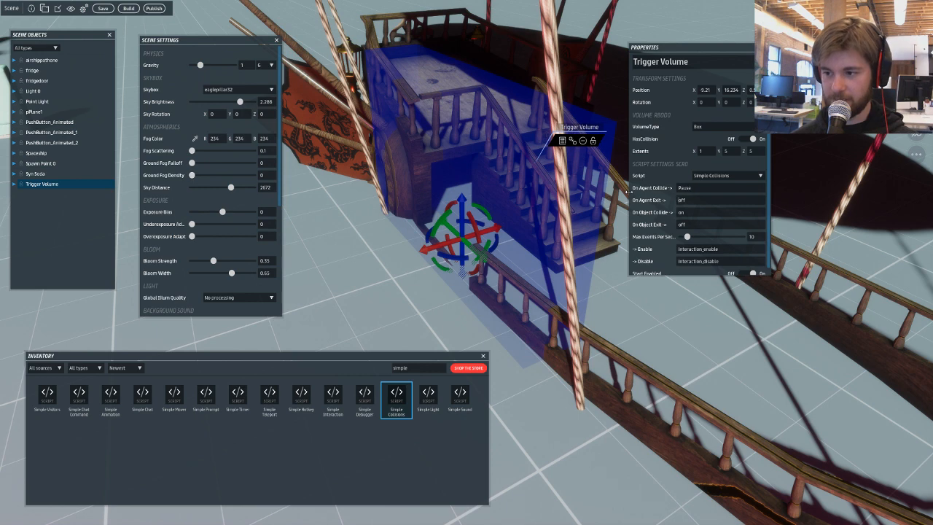
drag(698, 188, 686, 188)
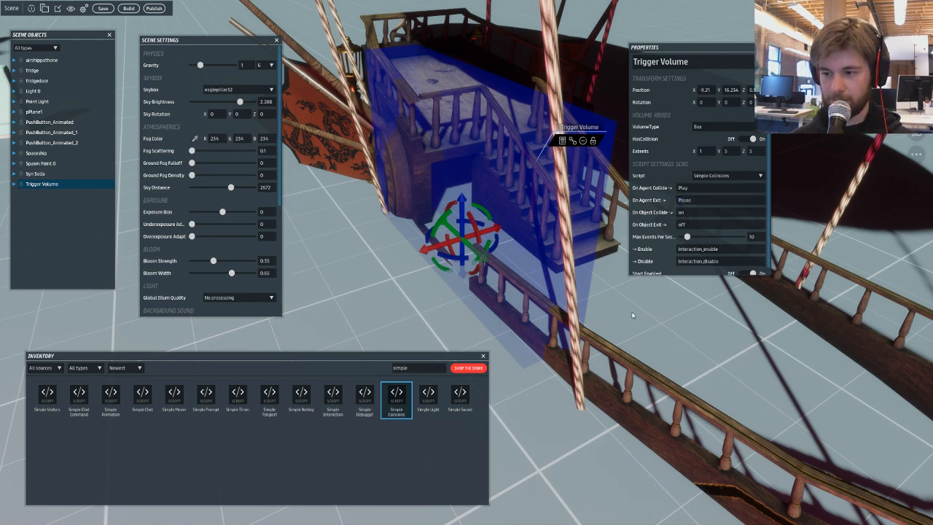
- Compare the trigger volume's object collision events with the Simple Interaction events on the Lights push button
click(707, 212)
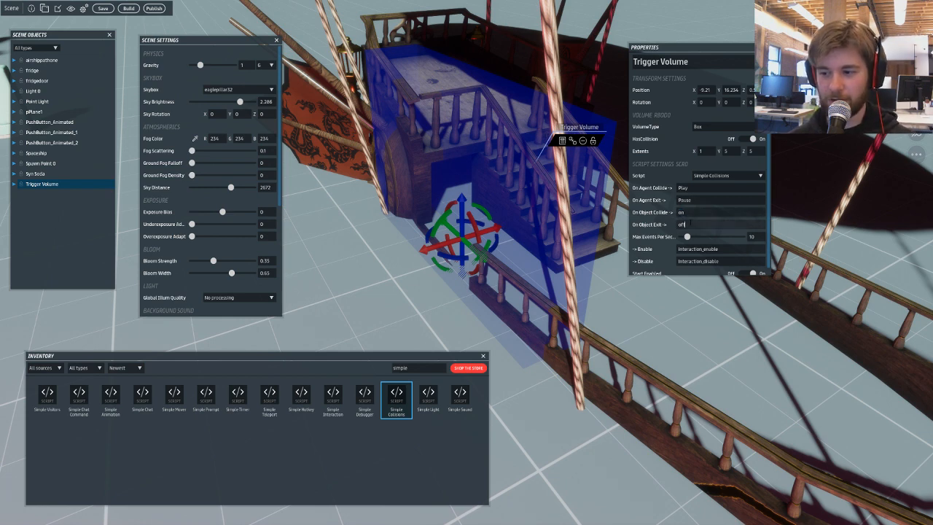
click(689, 214)
right_drag(580, 251, 541, 191)
key(f)
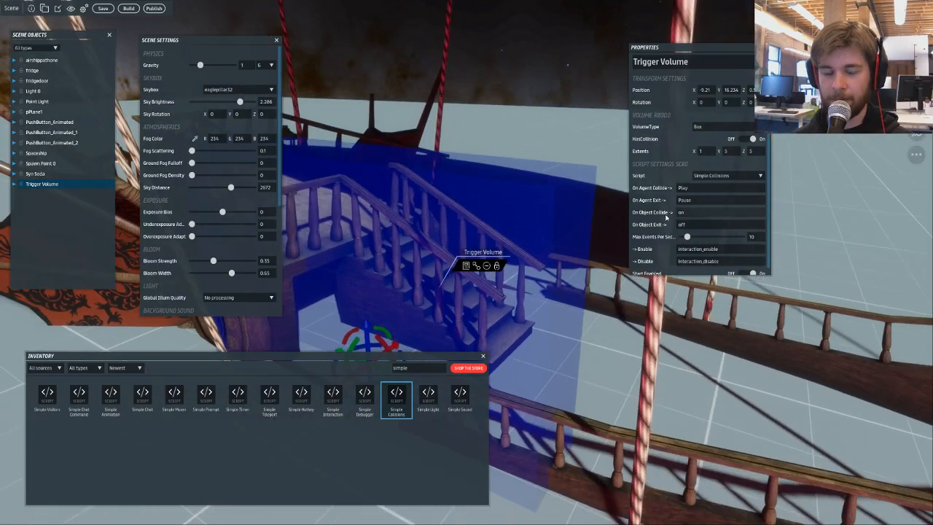
right_drag(638, 206, 376, 204)
click(384, 162)
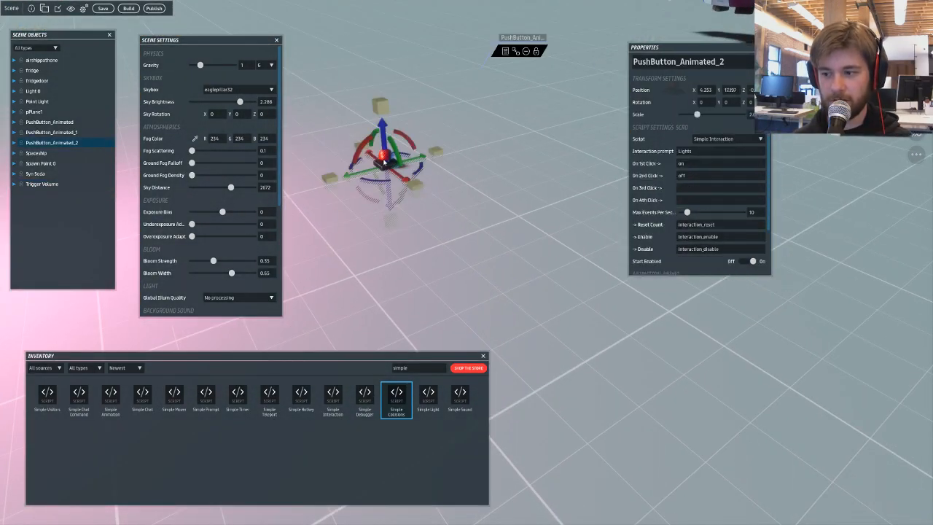
right_drag(461, 193, 658, 176)
right_drag(564, 155, 446, 156)
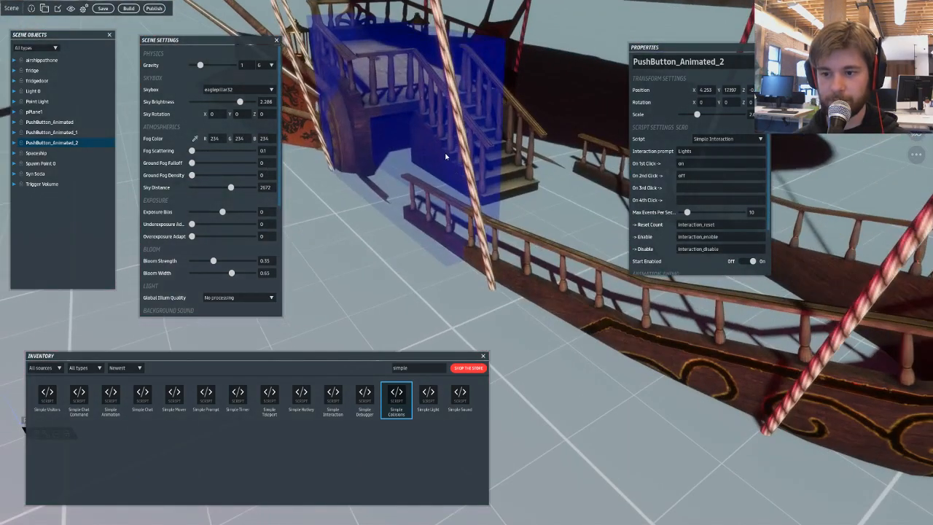
- Clear the On Object Collide and On Object Exit events of the trigger volume's Simple Collisions script
click(456, 158)
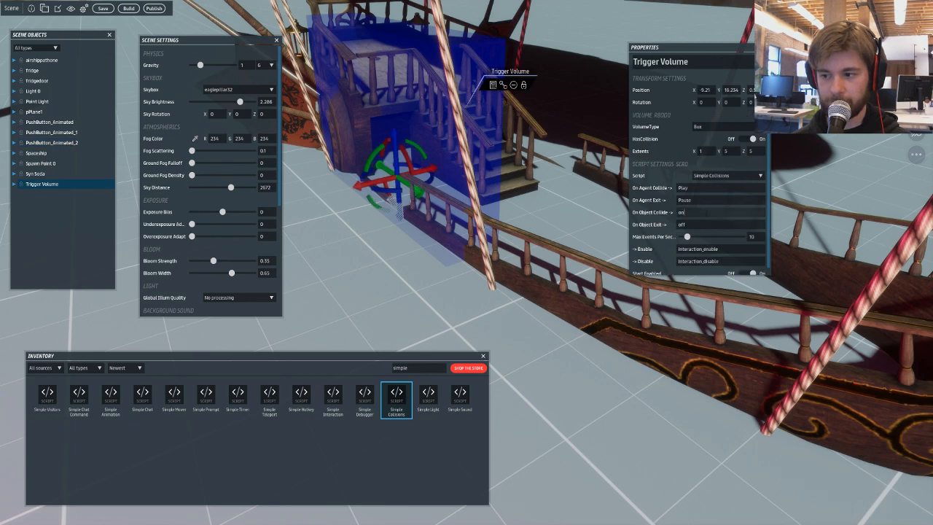
drag(705, 212, 669, 213)
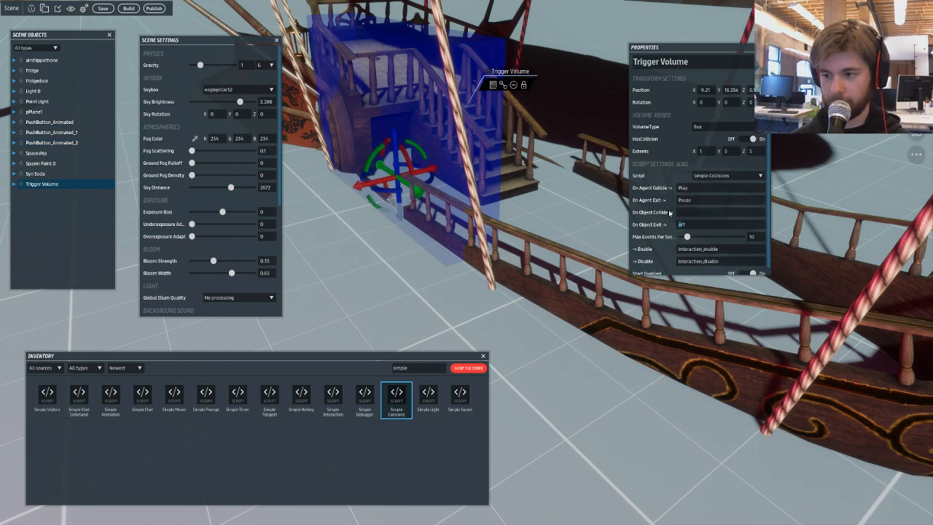
key(BackSpace)
click(682, 211)
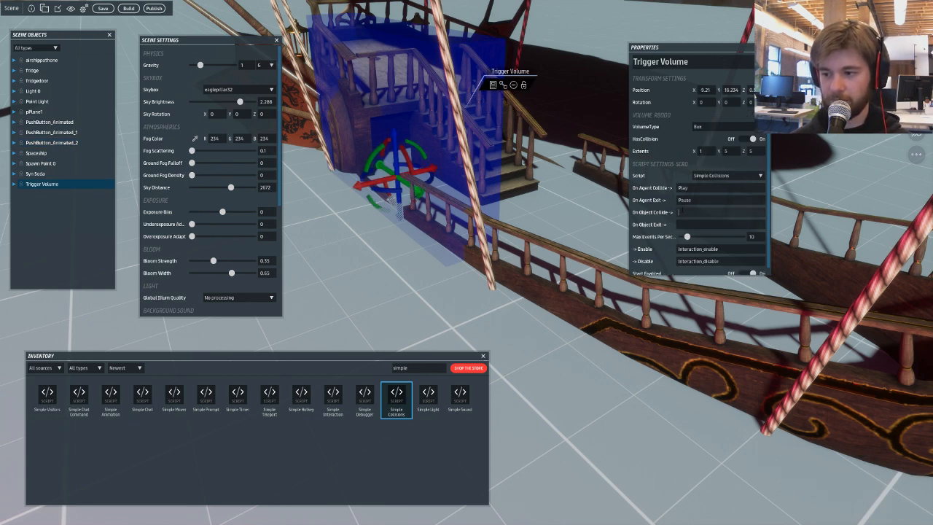
scroll(666, 211, down, 1)
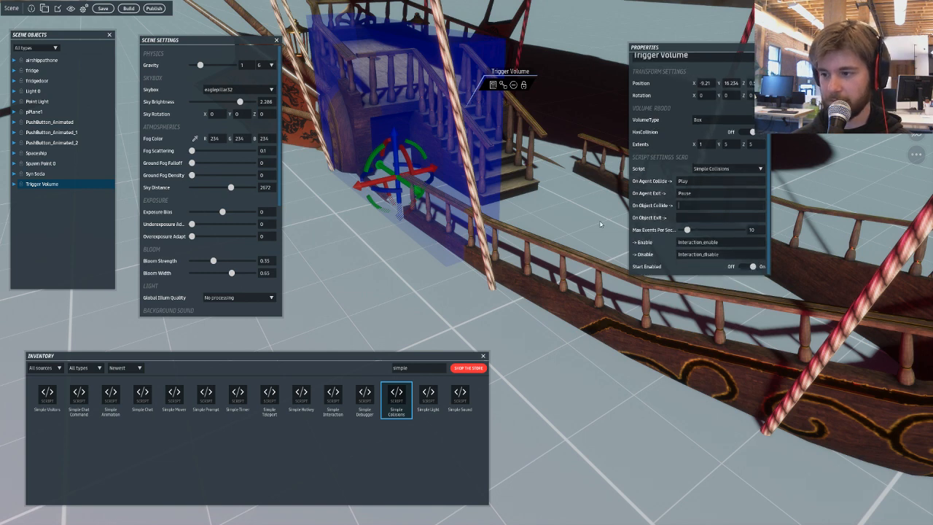
- Check the airship's Simple Animation events, and save, build and visit the scene to try it out
click(547, 274)
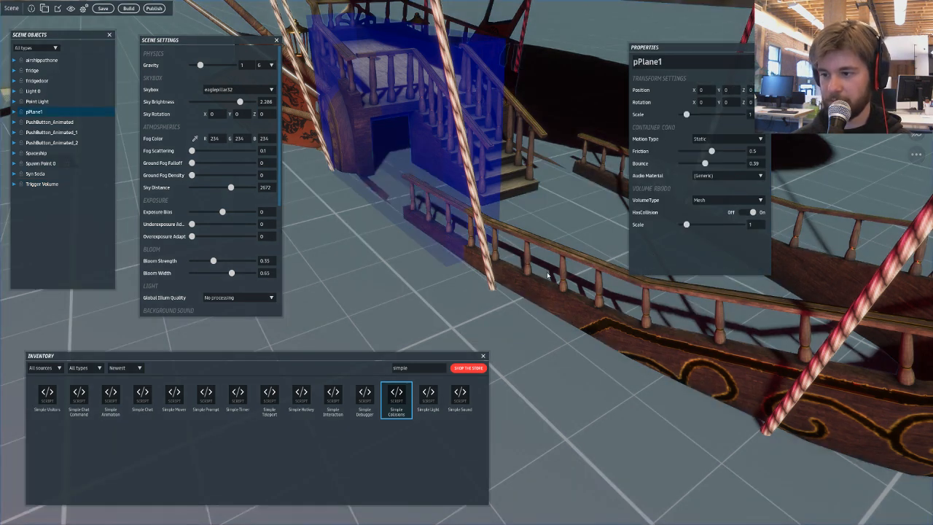
click(729, 361)
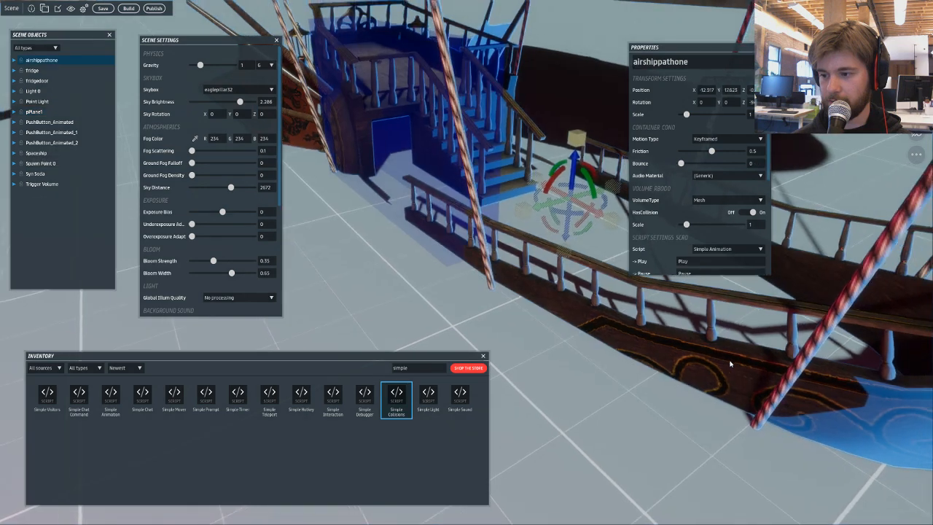
scroll(730, 361, down, 1)
scroll(669, 244, down, 2)
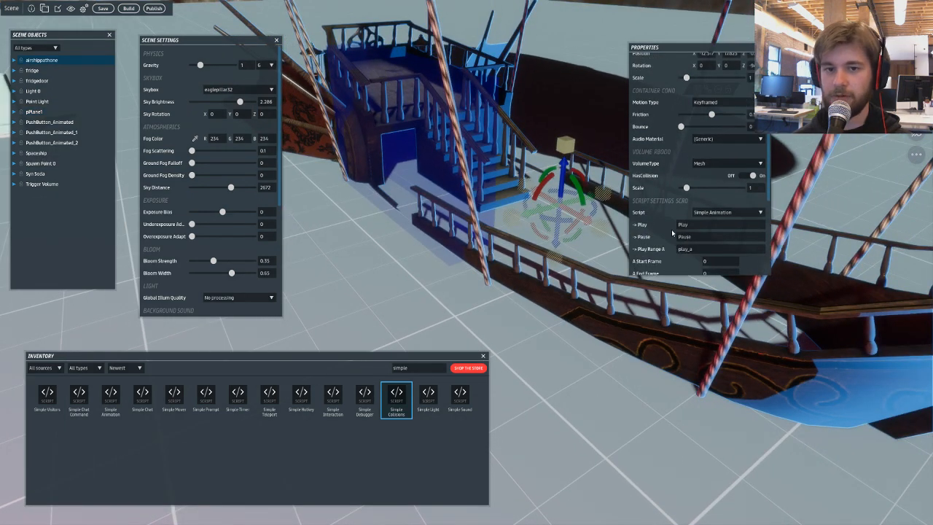
click(128, 8)
click(510, 276)
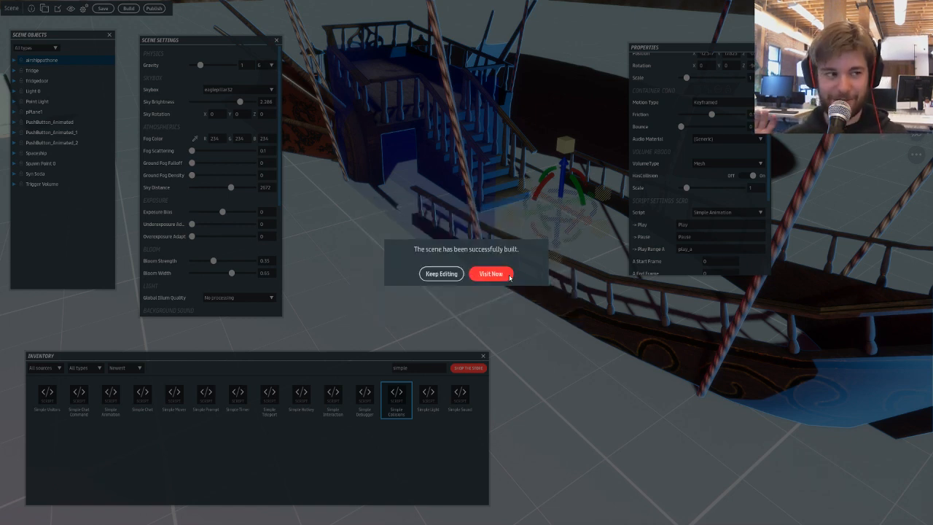
click(509, 276)
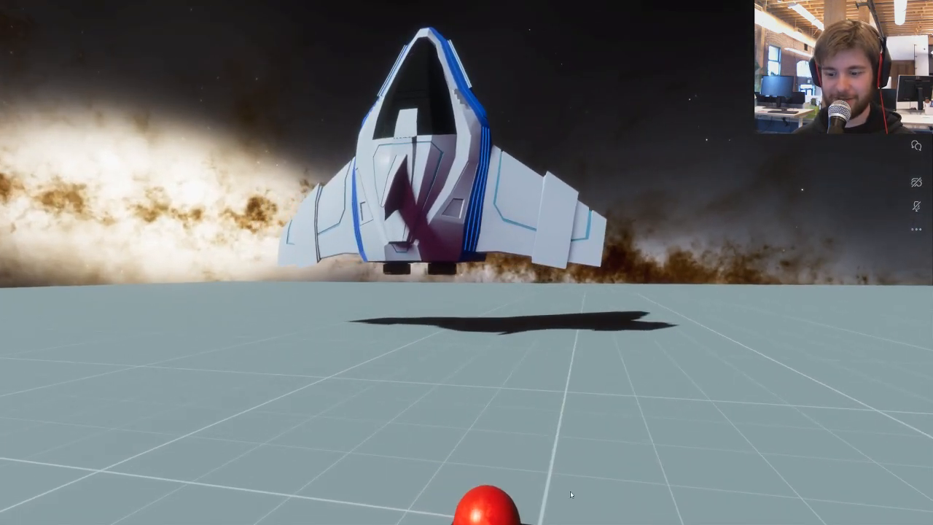
click(488, 492)
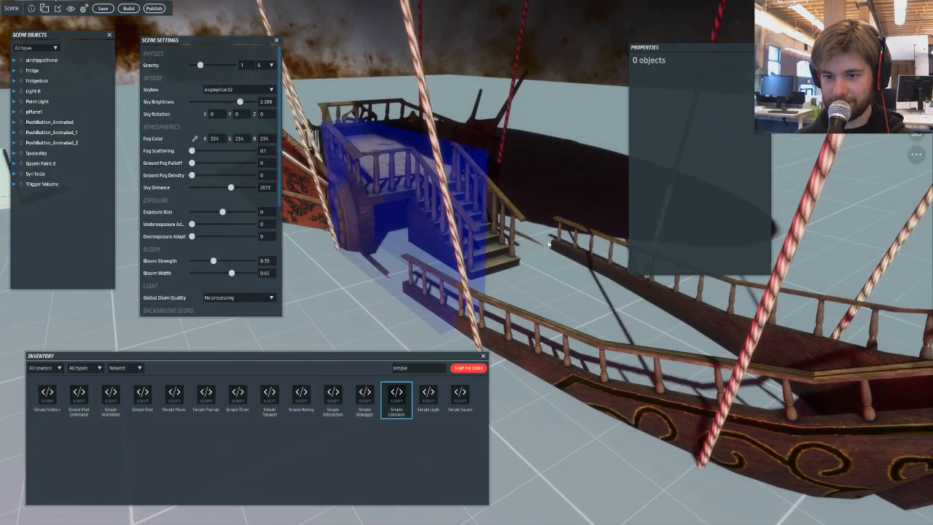
- Select the airship in the scene and set its motion type to Static
click(549, 244)
right_drag(548, 244, 588, 258)
scroll(586, 268, down, 4)
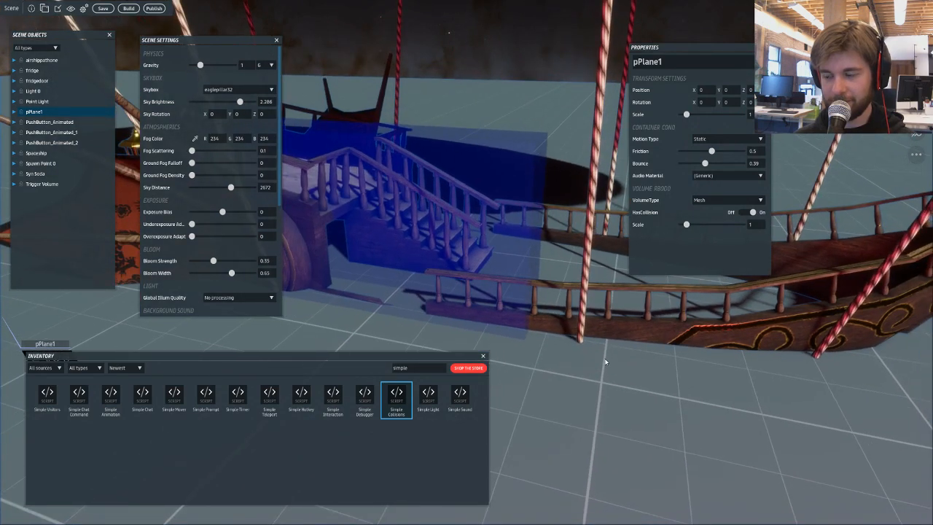
scroll(602, 359, down, 3)
click(572, 305)
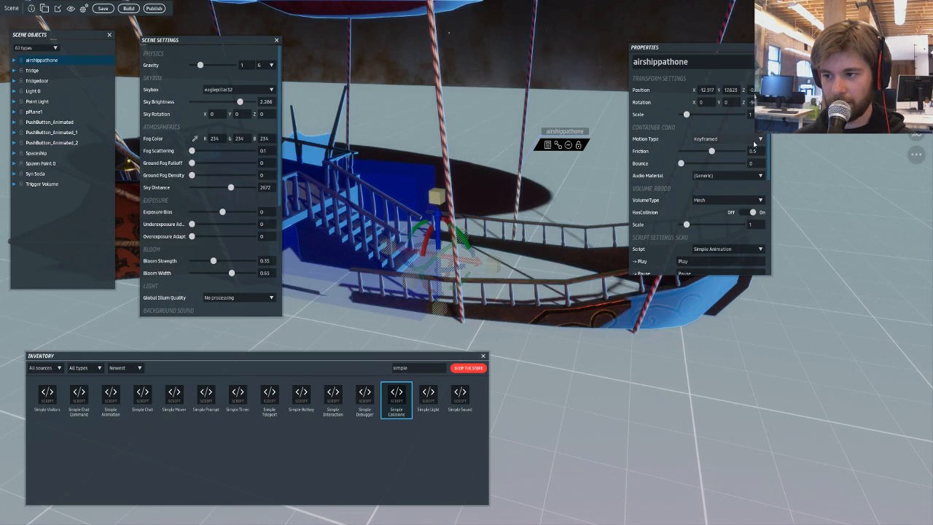
click(728, 138)
click(745, 151)
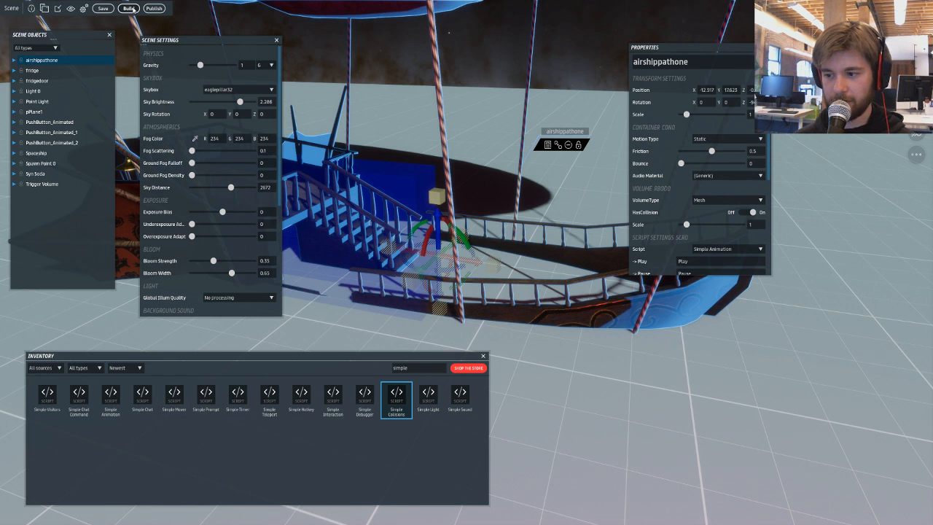
- On the trigger volume's Simple Collisions script, set On Object Collide to "Play" and On Object Exit to "Pause"
click(327, 210)
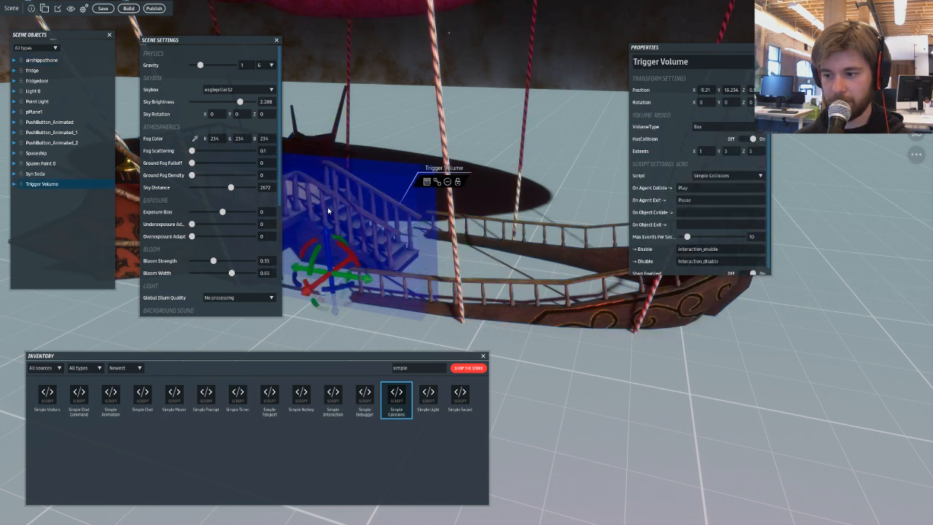
double_click(683, 187)
key(ctrl+c)
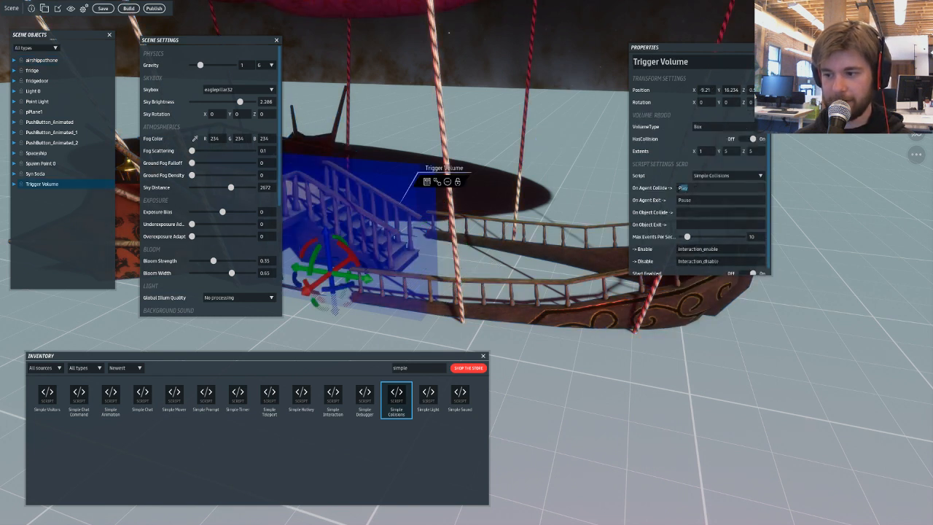
click(689, 211)
key(ctrl+v)
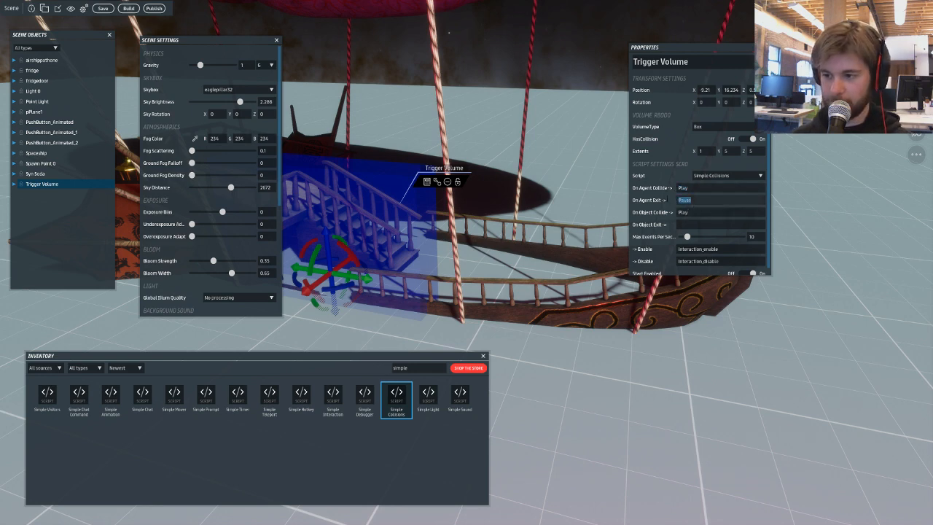
click(681, 223)
text(Pause)
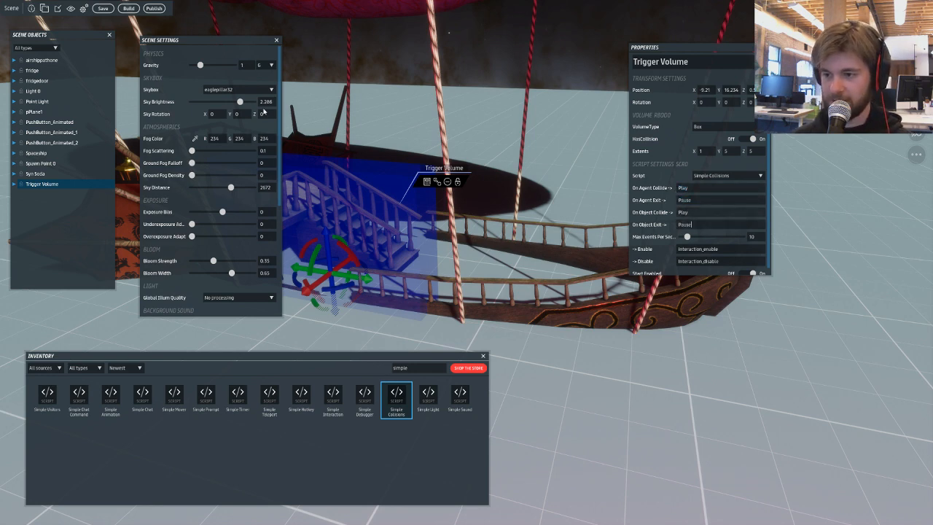
- Save and build the scene with the new object collision events, and visit it
click(128, 8)
click(486, 276)
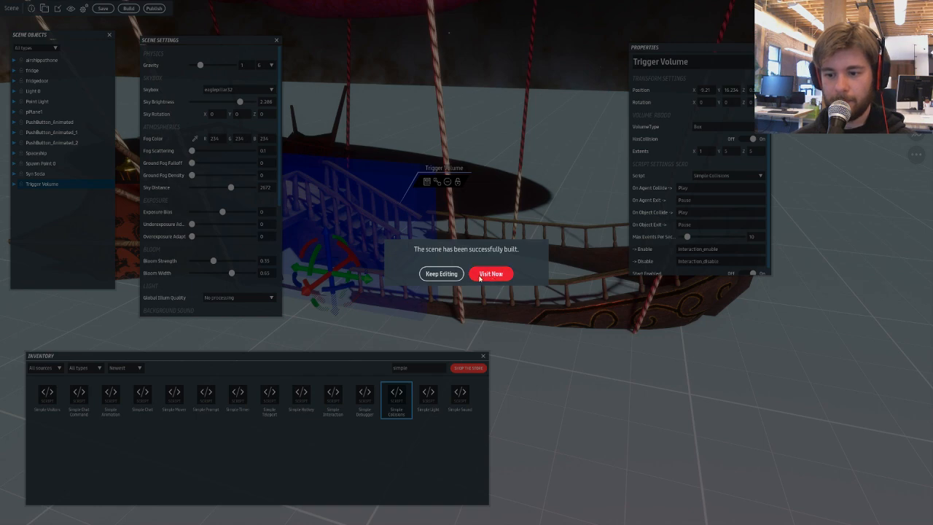
click(480, 276)
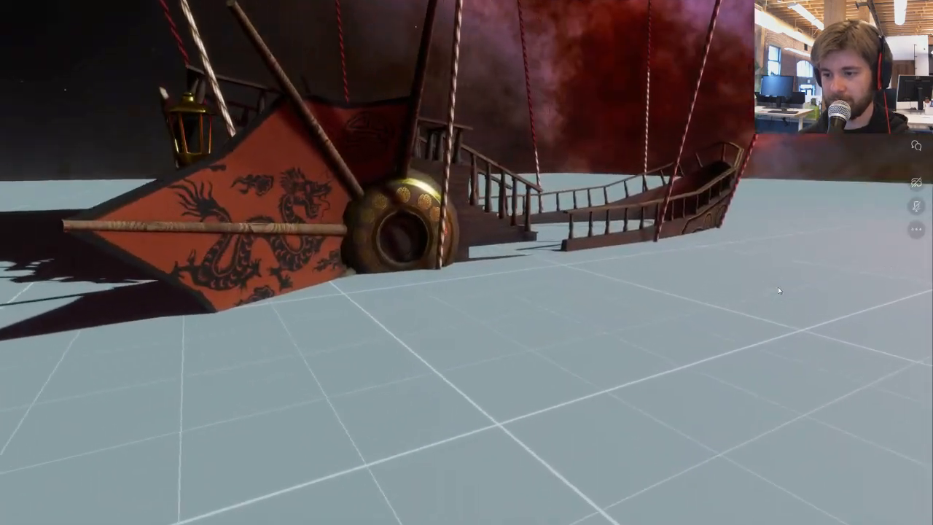
- Walk the avatar onto the airship and in and out of the trigger volume to test the animation
key(w)
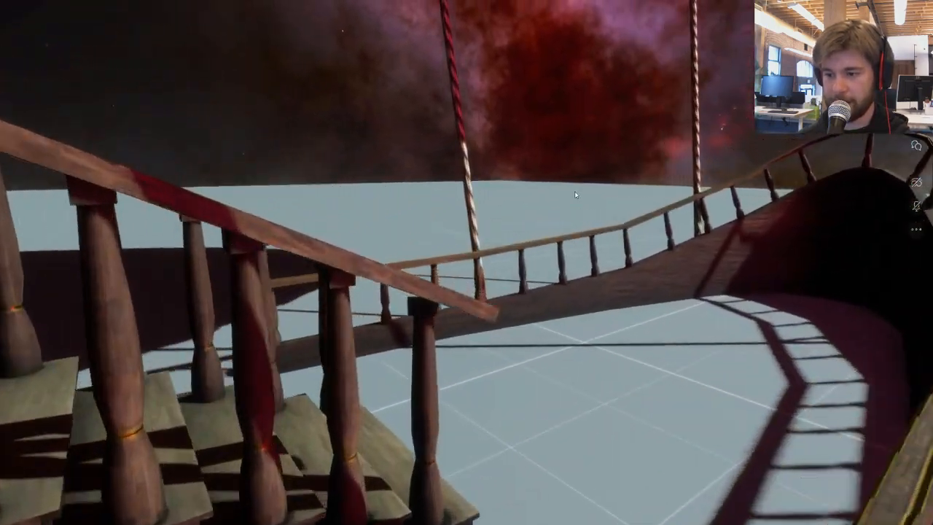
key(w)
right_drag(574, 191, 860, 215)
key(w)
right_drag(529, 222, 289, 191)
key(s)
key(w)
right_drag(466, 207, 380, 195)
key(w)
key(w)
key(s)
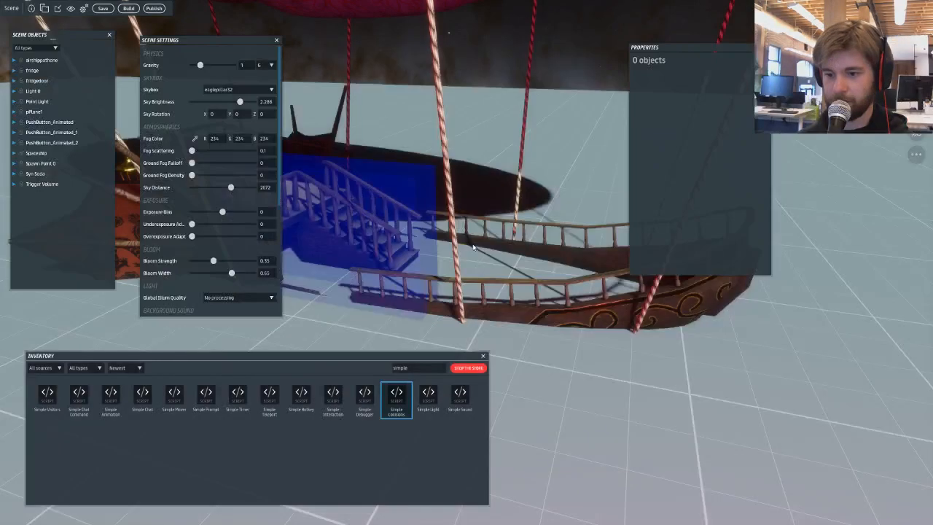
- Clear the trigger volume's On Agent Exit and On Object Exit events in its Simple Collisions script
double_click(683, 199)
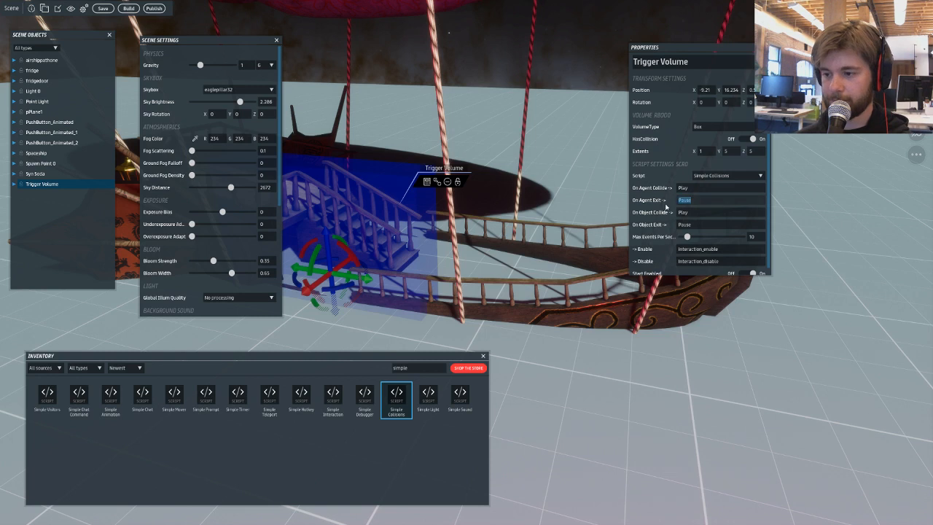
key(BackSpace)
double_click(674, 225)
key(BackSpace)
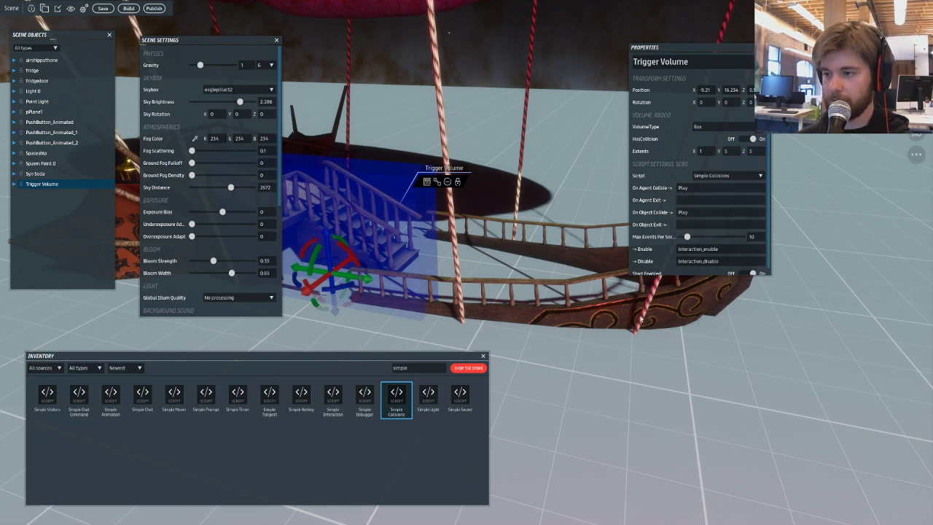
- Review the airship's Simple Animation and playback settings, and search the inventory for "air"
click(583, 253)
scroll(671, 207, down, 2)
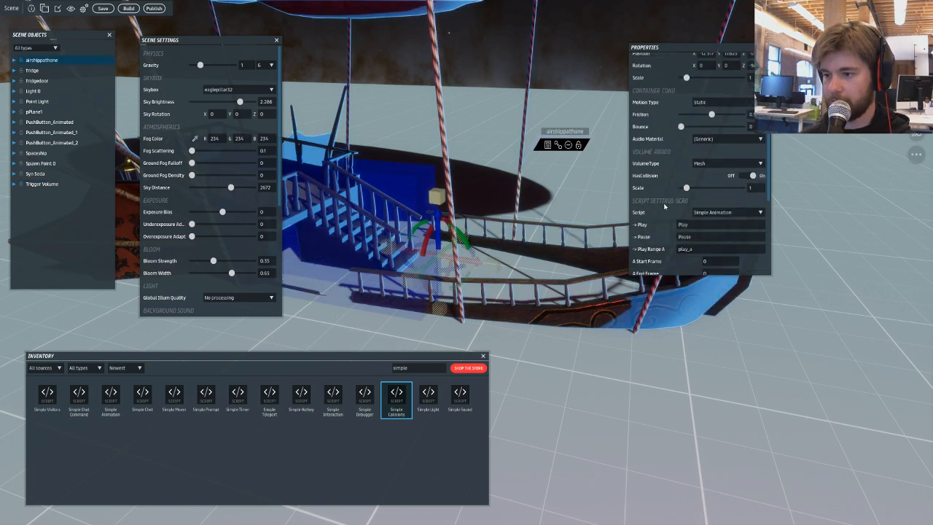
scroll(661, 207, down, 4)
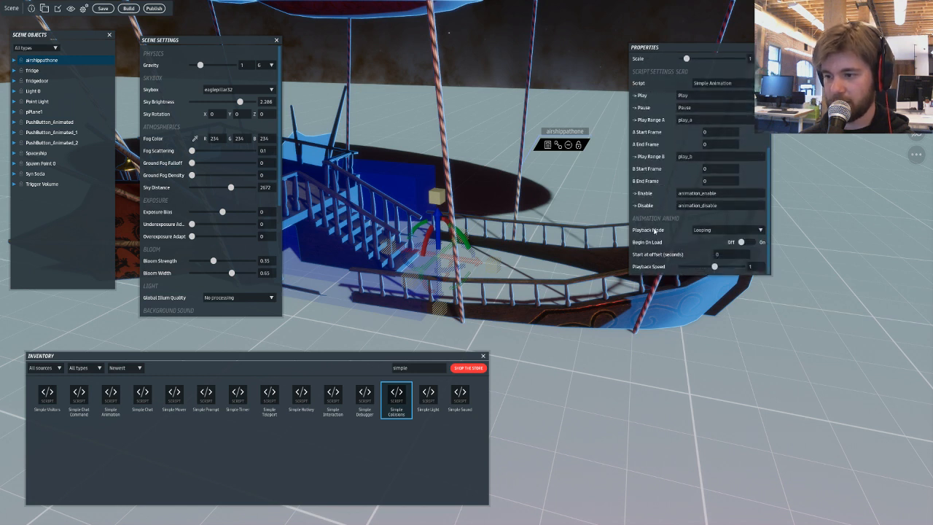
scroll(654, 240, up, 6)
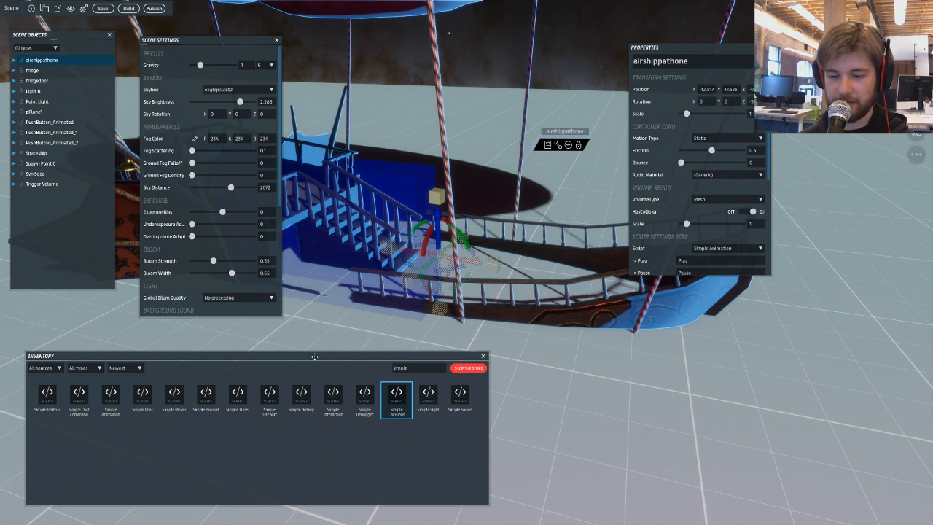
drag(421, 368, 352, 376)
text(air)
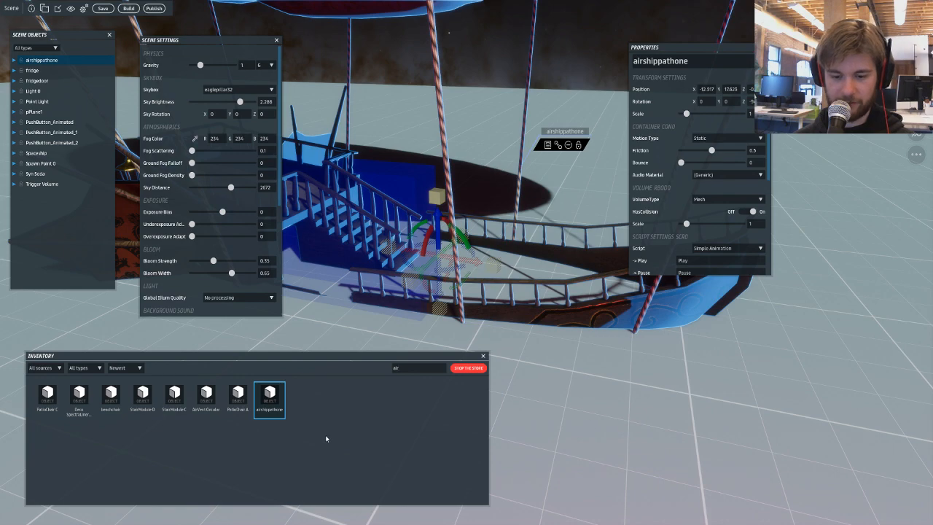
- Save and rebuild the scene without the exit events, and visit it facing the airship
click(128, 8)
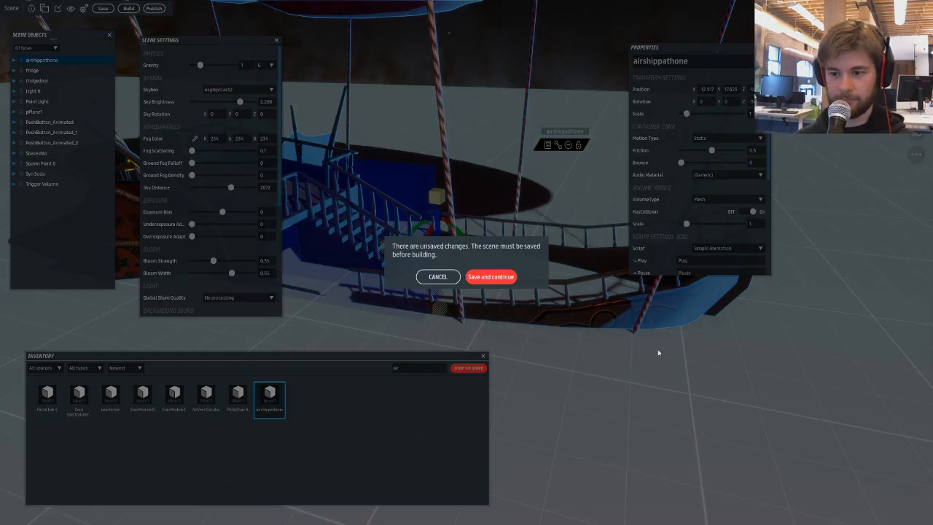
click(508, 280)
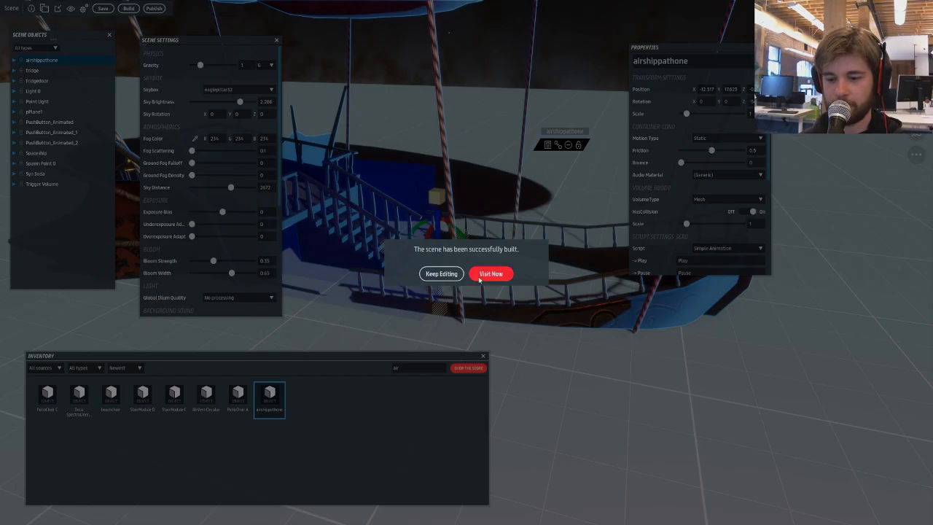
click(482, 274)
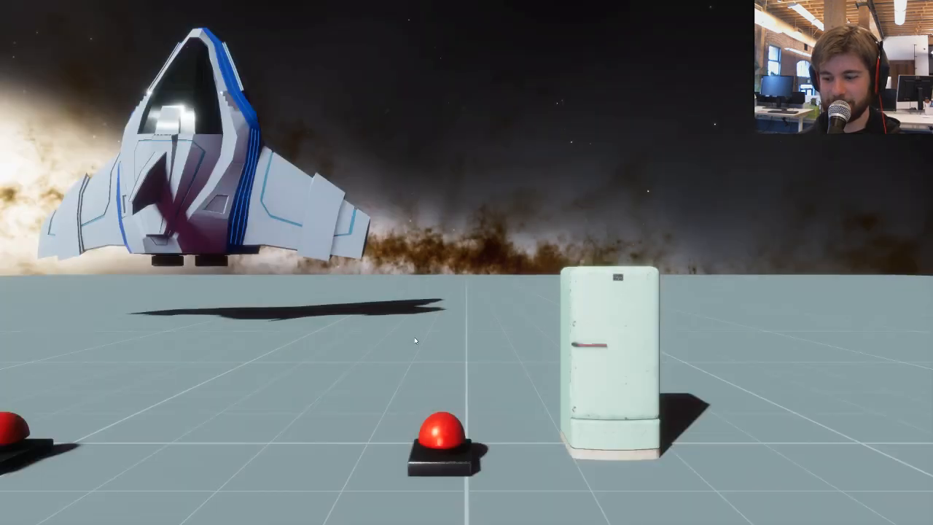
right_drag(414, 340, 709, 343)
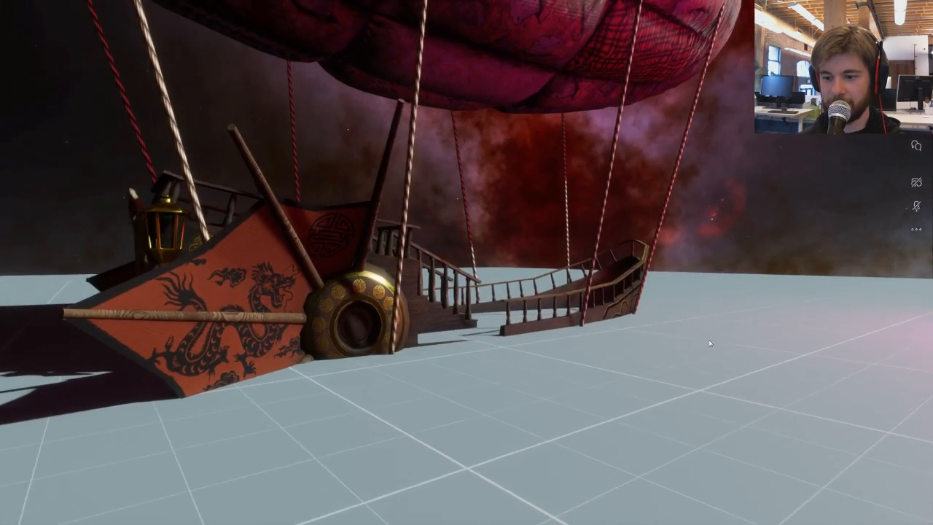
- Walk the avatar onto the airship and teleport along its deck to the bow to test the flight animation
key(w)
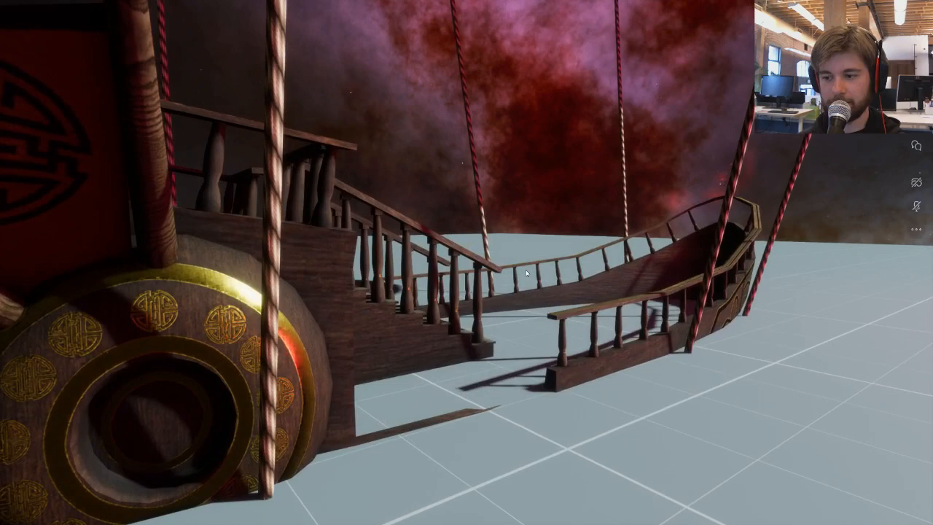
drag(708, 342, 147, 207)
key(w)
key(w)
key(s)
key(w)
scroll(330, 202, down, 10)
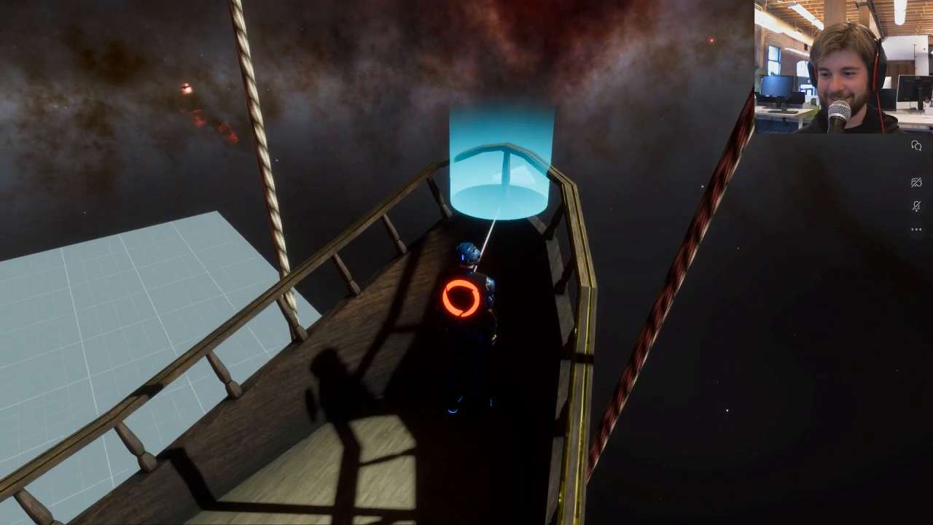
ctrl+click(498, 200)
drag(497, 200, 481, 182)
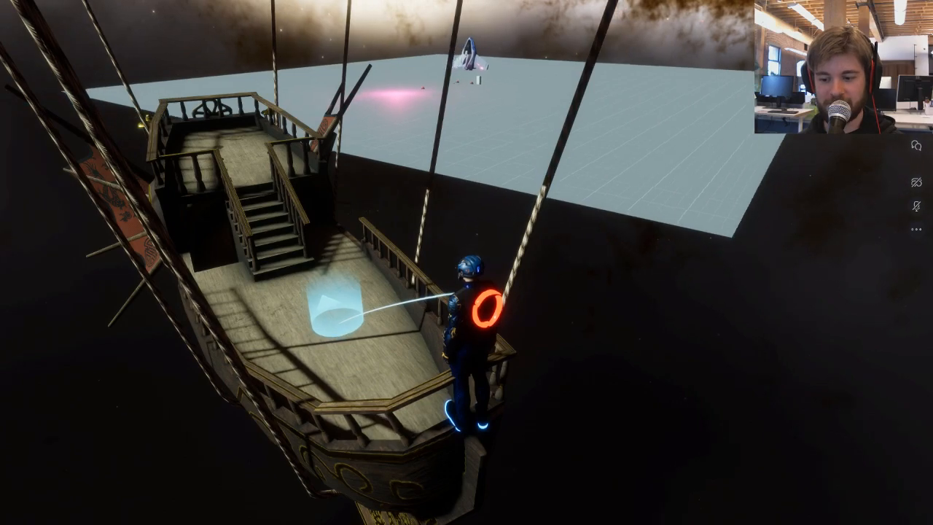
- Run the avatar from the bow up the stairs to the stern deck of the airship
click(480, 242)
key(w)
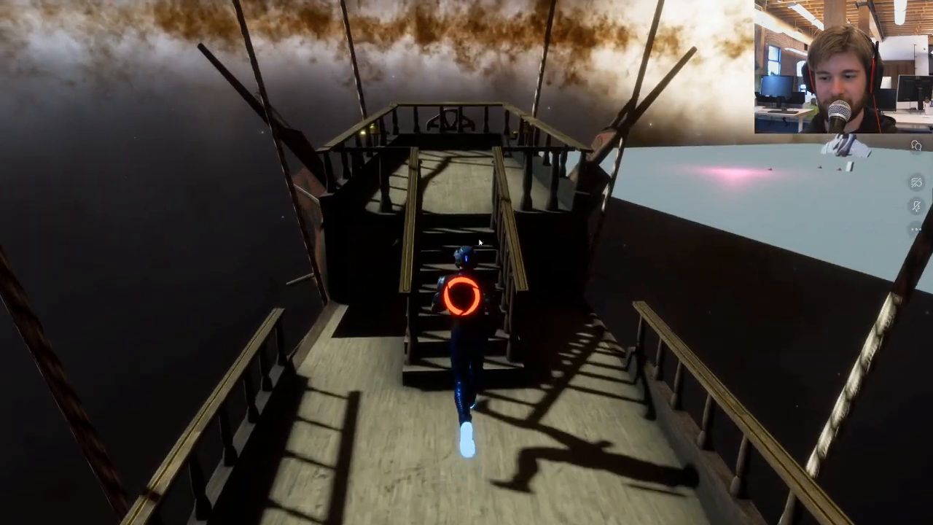
drag(480, 242, 546, 256)
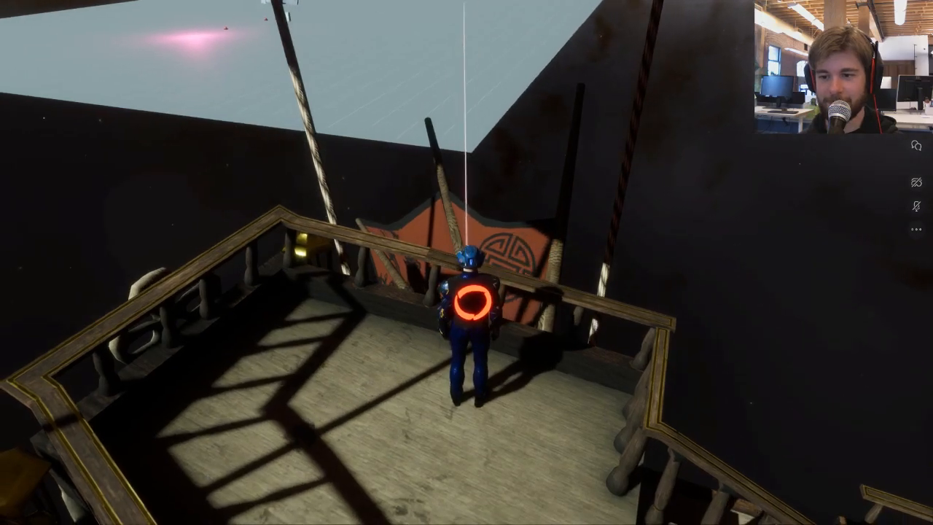
drag(471, 158, 496, 159)
key(w)
key(d)
key(s)
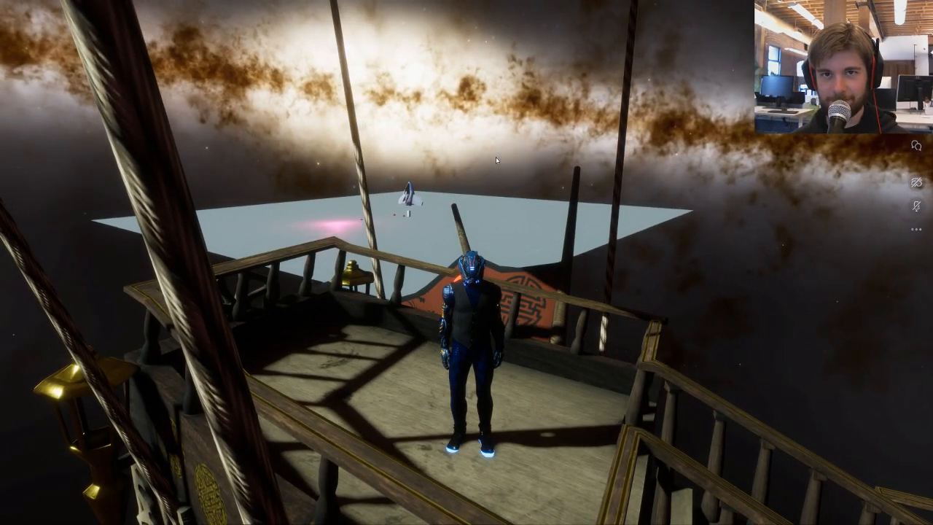
key(s)
key(d)
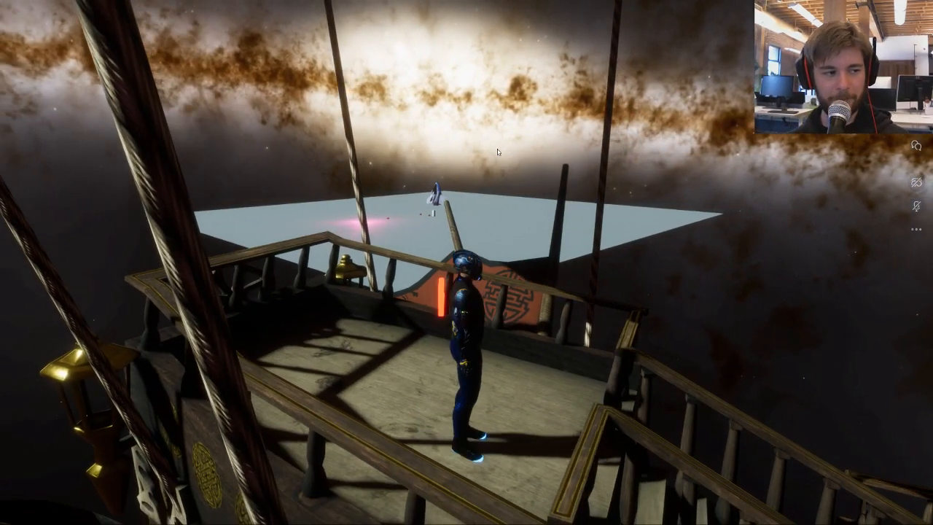
- Walk the avatar back and forth on the airship's stern deck and view the floor platform during the flight
drag(497, 151, 514, 179)
key(w)
key(s)
key(a)
key(d)
key(w)
key(a)
key(w)
key(d)
key(s)
key(a)
key(w)
key(w)
key(s)
key(w)
key(s)
key(w)
key(s)
key(w)
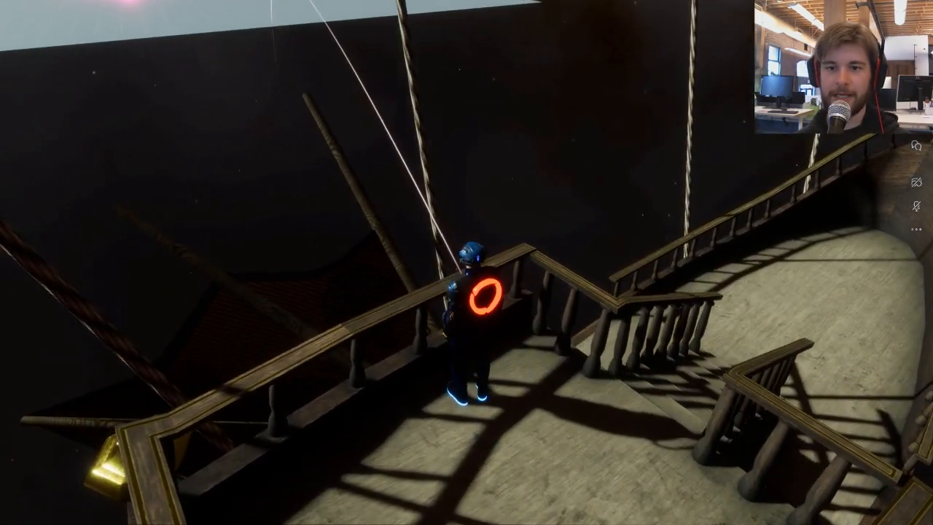
drag(251, 92, 325, 113)
key(w)
key(s)
key(w)
key(s)
key(w)
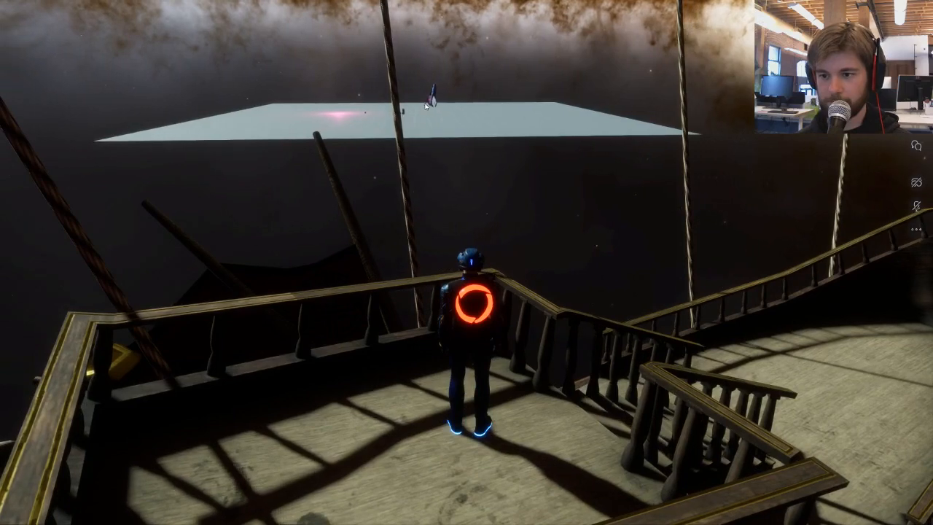
- Run the avatar across the airship's main deck, return to the floor platform and head towards the spaceship
drag(427, 107, 439, 91)
key(w)
key(w)
key(w)
key(w)
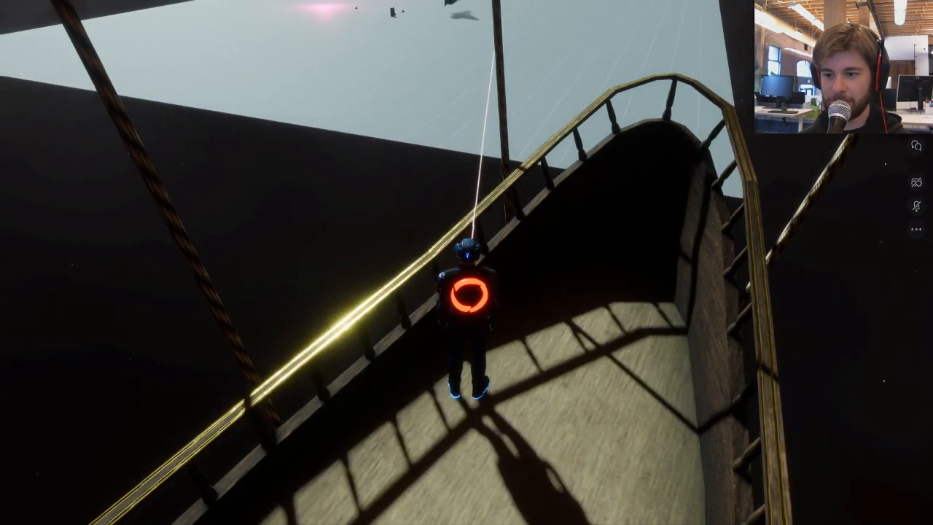
drag(510, 20, 604, 21)
key(w)
drag(605, 66, 505, 66)
key(w)
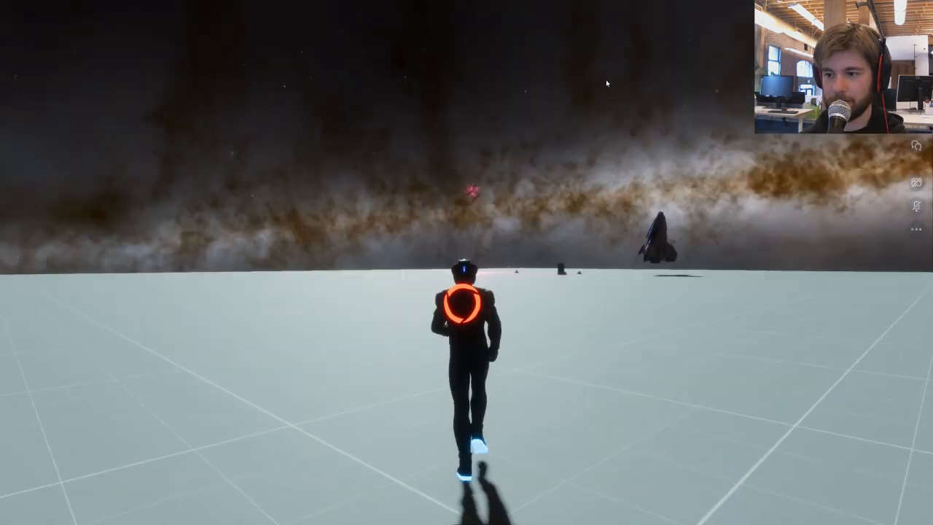
drag(605, 80, 608, 126)
- Teleport the avatar to the red buttons near the spaceship and bring the spaceship into view
ctrl+click(416, 233)
ctrl+click(435, 279)
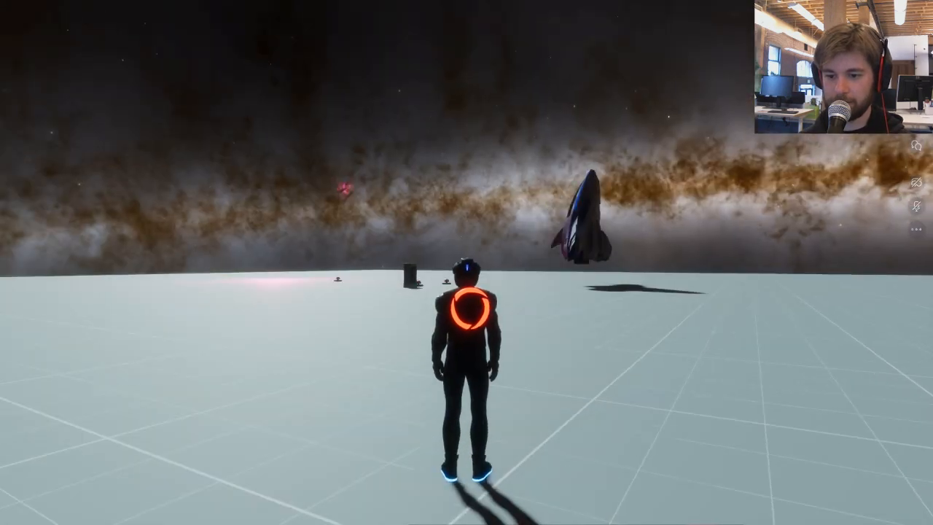
ctrl+click(431, 278)
ctrl+click(405, 312)
key(w)
drag(452, 154, 594, 148)
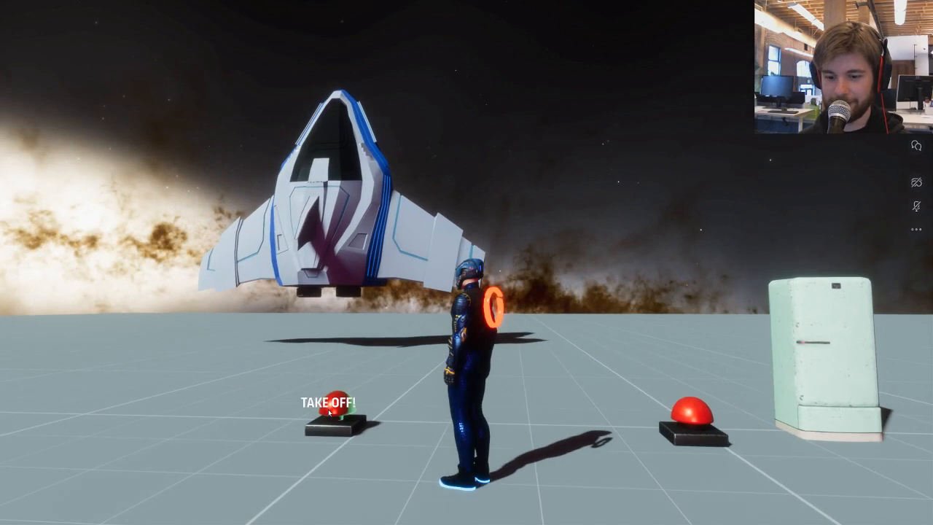
- Trigger the TAKE OFF! button and watch the spaceship's animation
click(321, 400)
drag(322, 401, 427, 183)
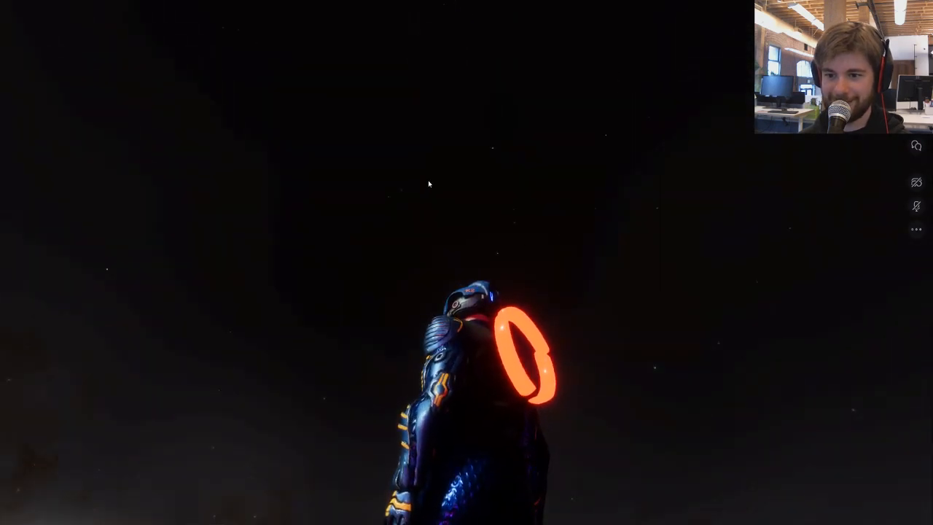
drag(452, 223, 465, 126)
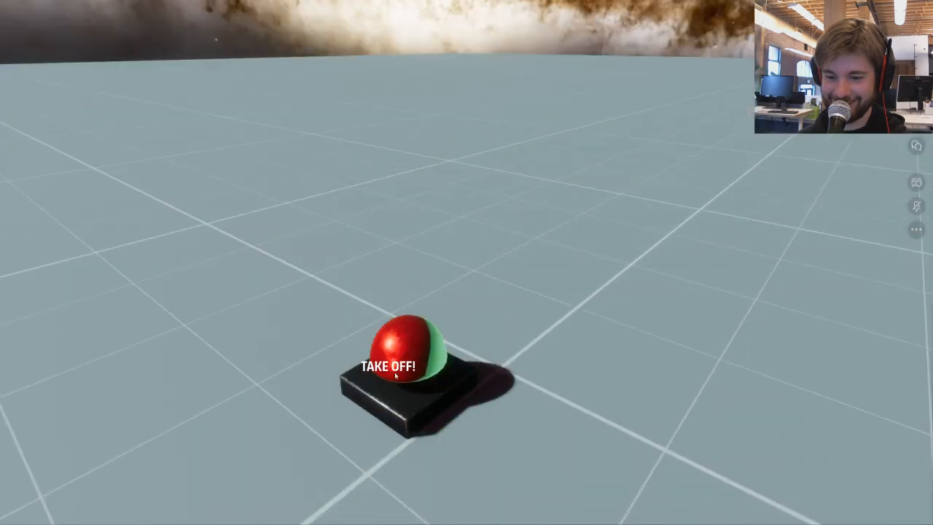
drag(396, 375, 542, 284)
key(Down)
key(Down)
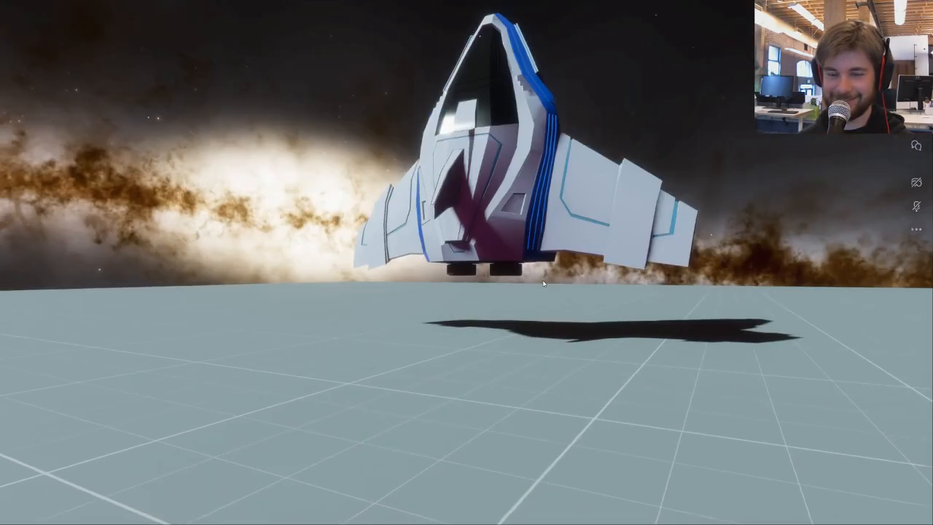
key(Down)
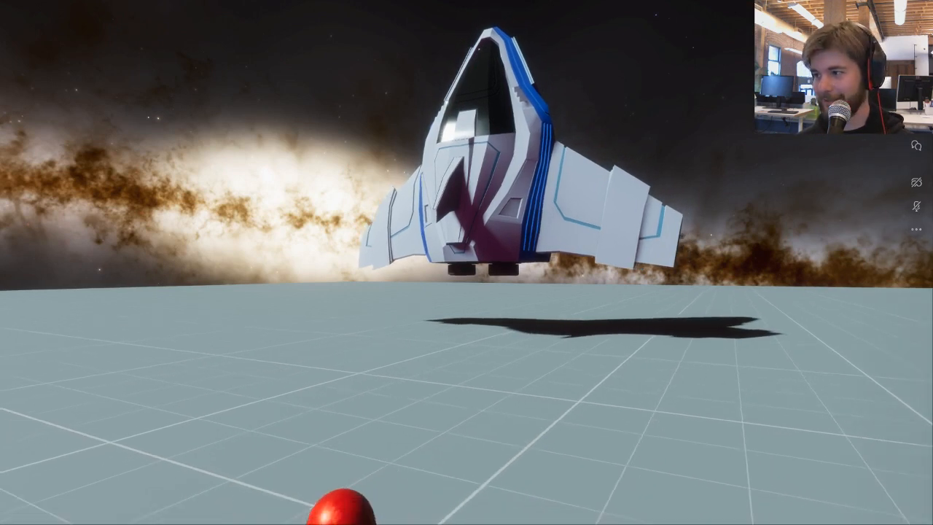
key(Right)
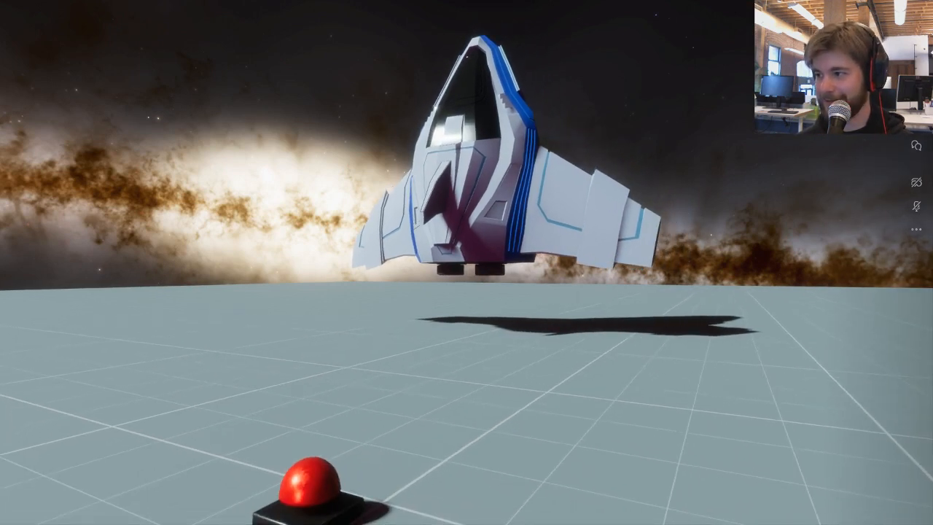
- Open the Treehouse experience for editing and look around its scene
key(ctrl+e)
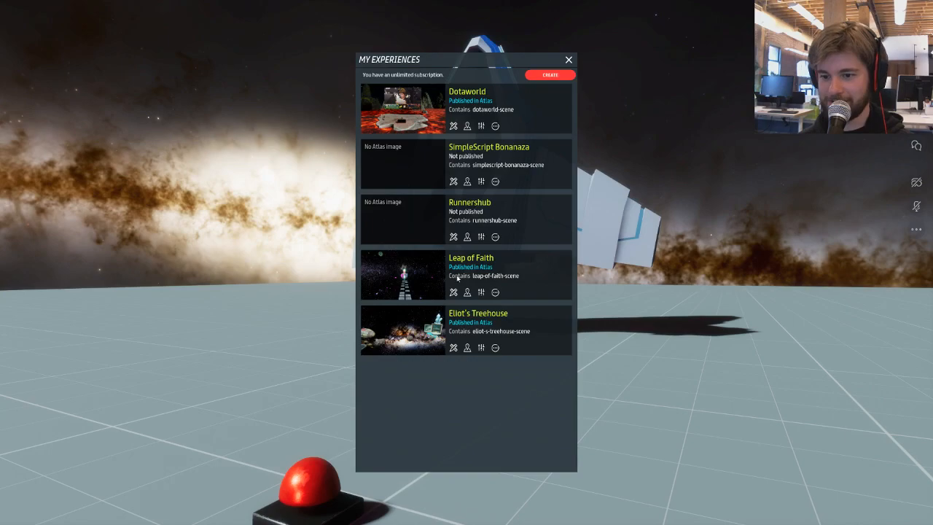
click(453, 348)
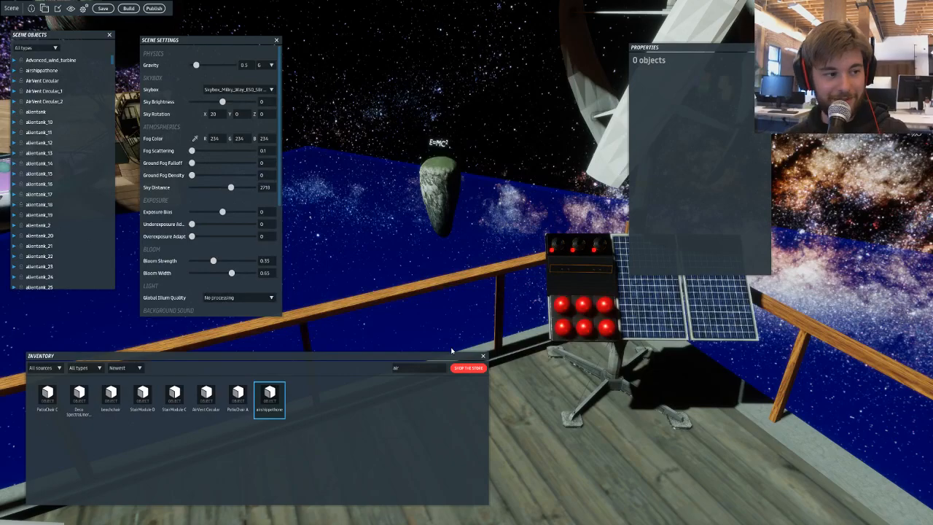
key(w)
right_drag(488, 215, 846, 185)
key(s)
drag(846, 185, 666, 210)
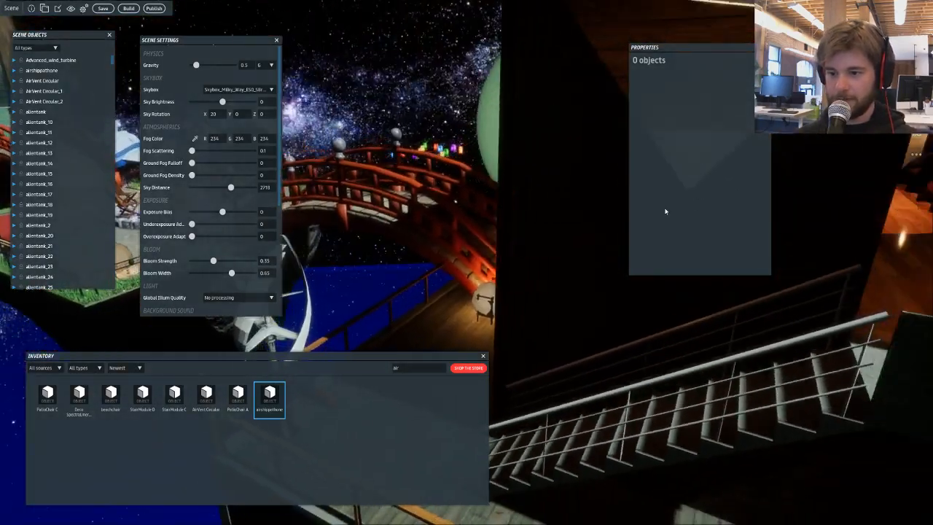
key(w)
right_drag(666, 211, 480, 204)
key(w)
key(s)
key(w)
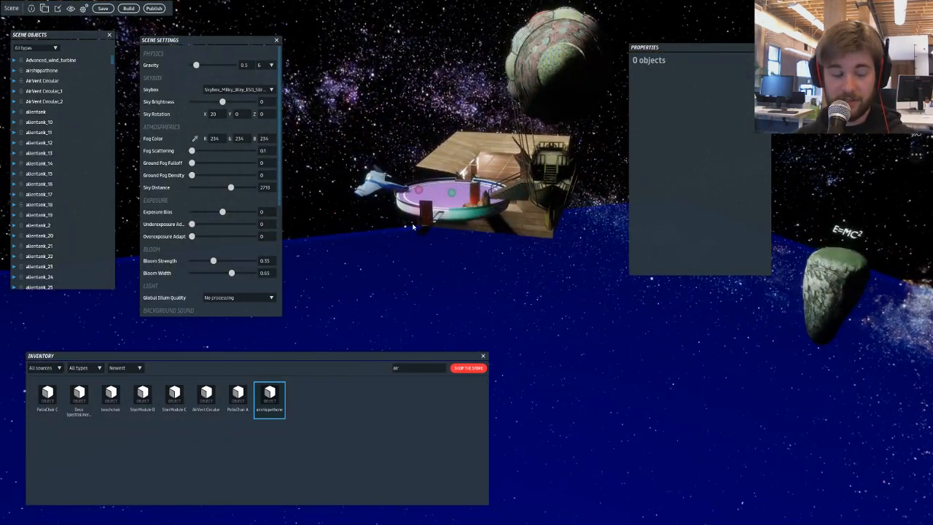
- Select the upper-left red push button on the control console beside the solar panels
key(w)
right_drag(415, 226, 298, 140)
key(w)
click(356, 155)
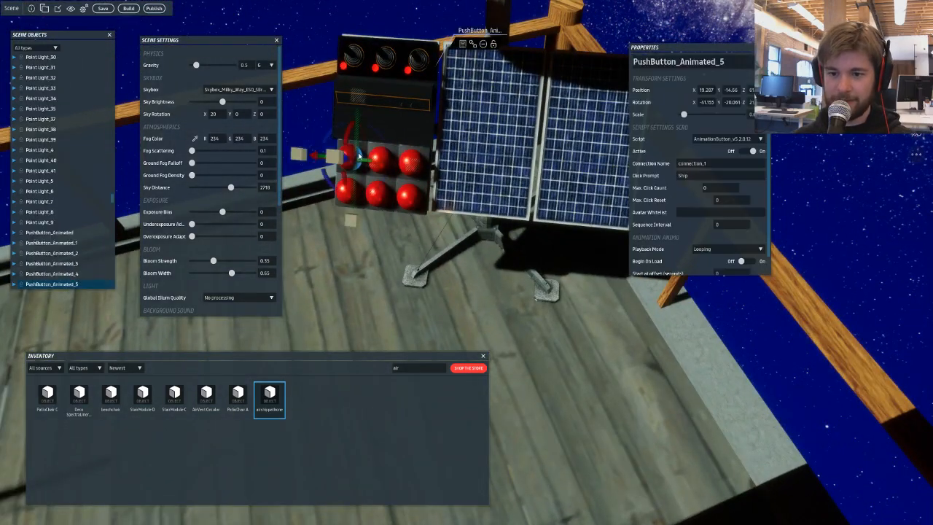
key(s)
right_drag(434, 186, 519, 138)
key(d)
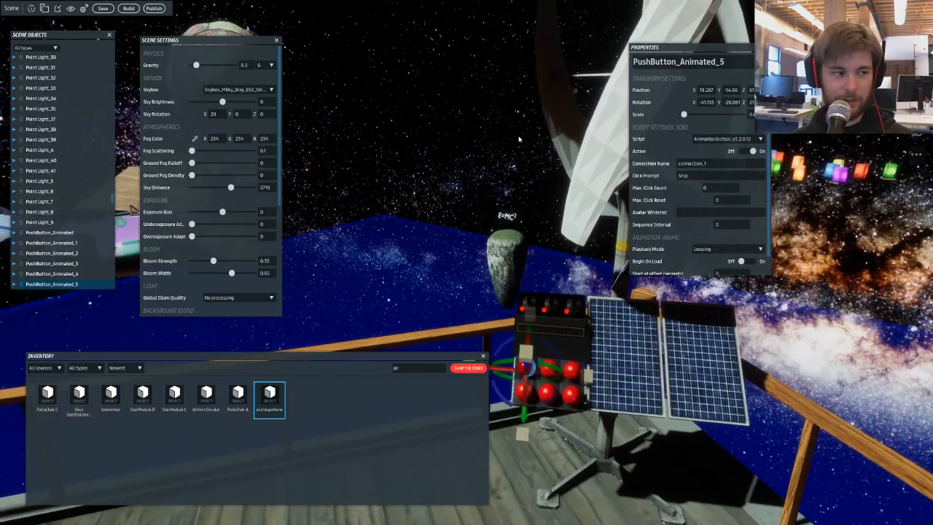
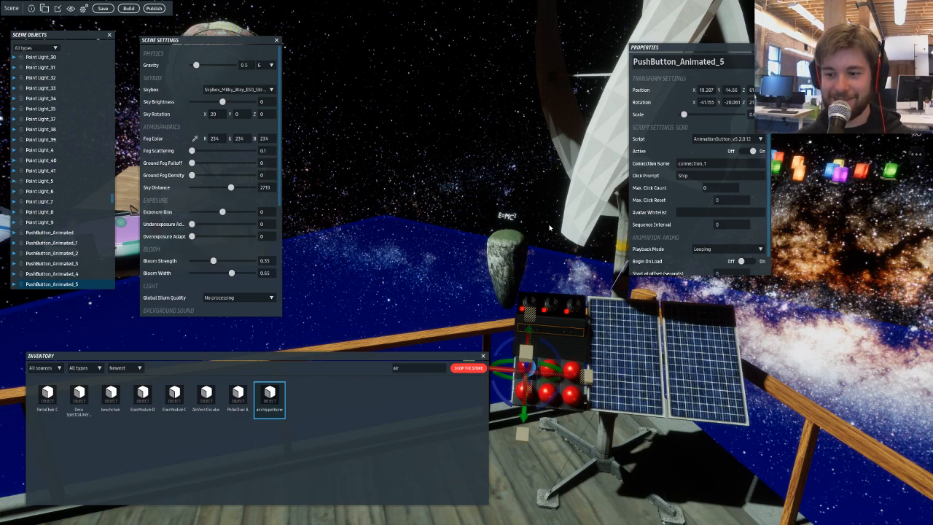
- Change the selected push button's script to Simple Interaction
right_drag(544, 217, 523, 234)
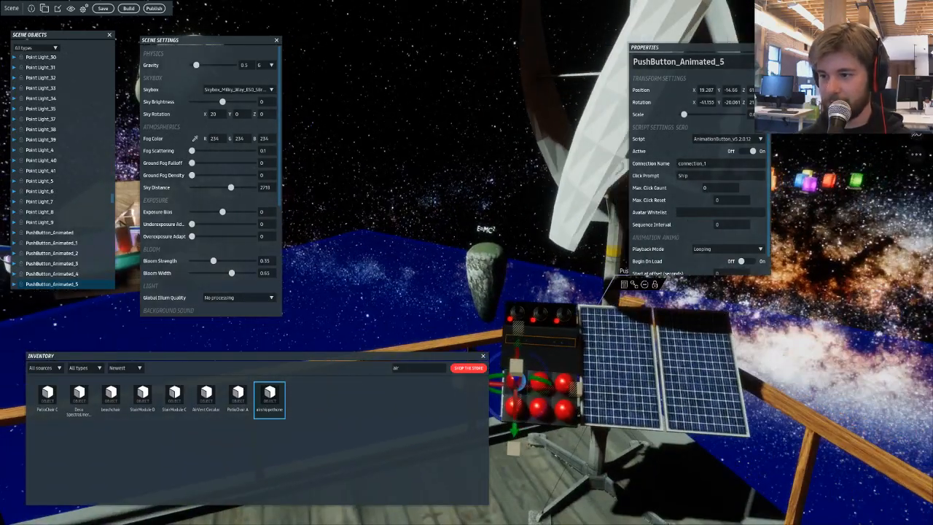
key(s)
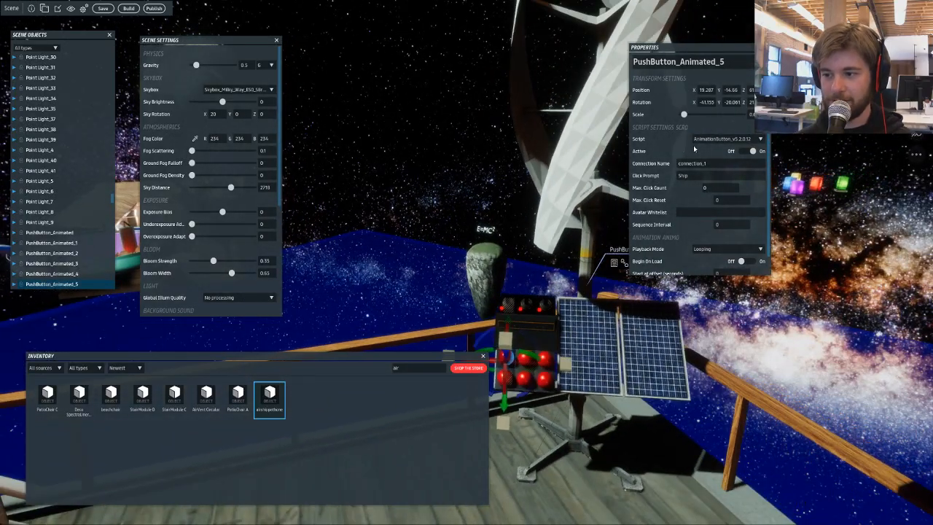
right_drag(581, 174, 495, 271)
click(726, 139)
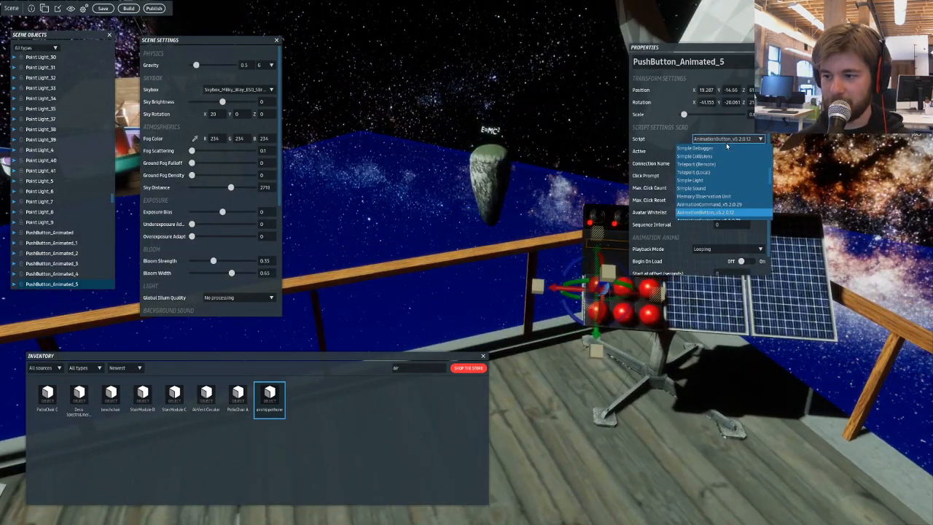
scroll(729, 175, down, 2)
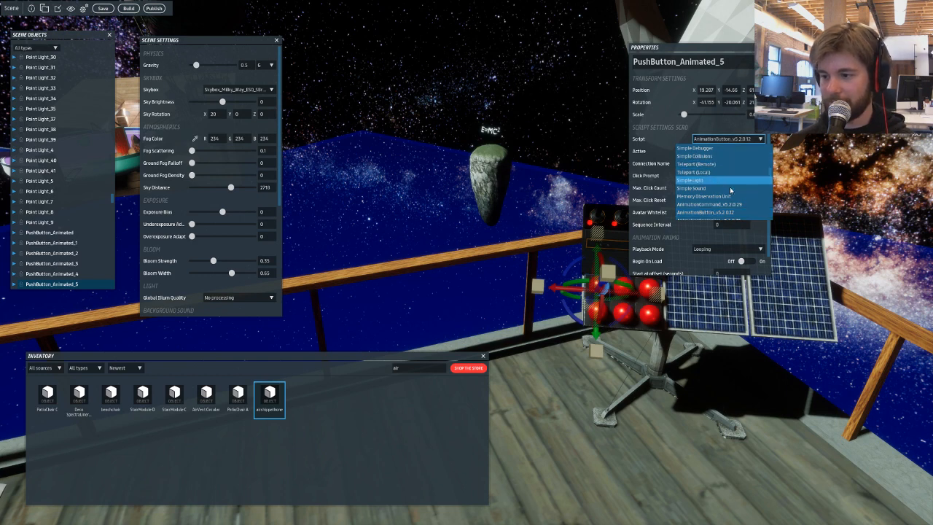
scroll(729, 188, down, 3)
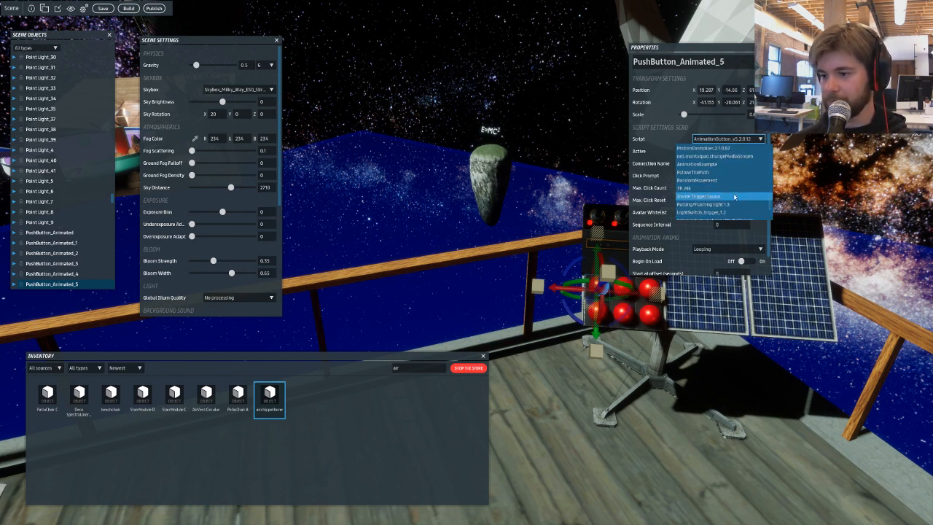
scroll(733, 195, down, 3)
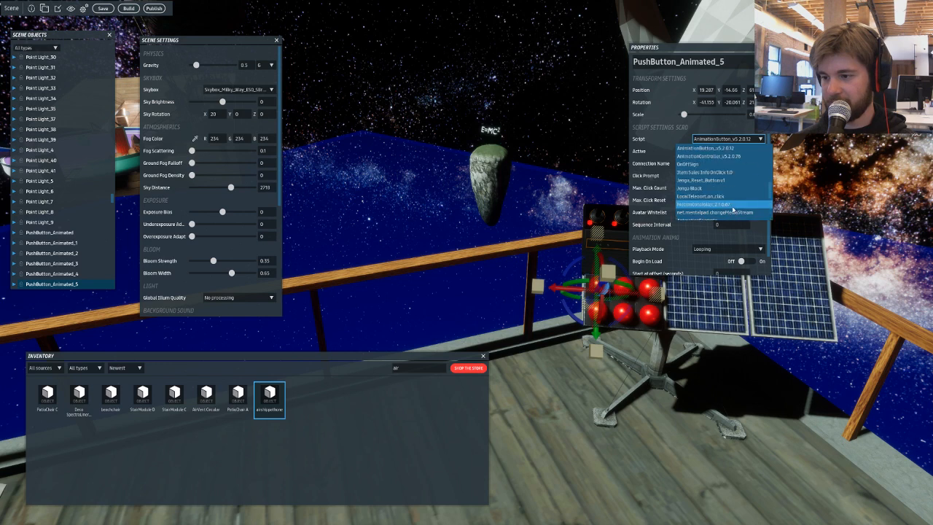
scroll(729, 204, up, 2)
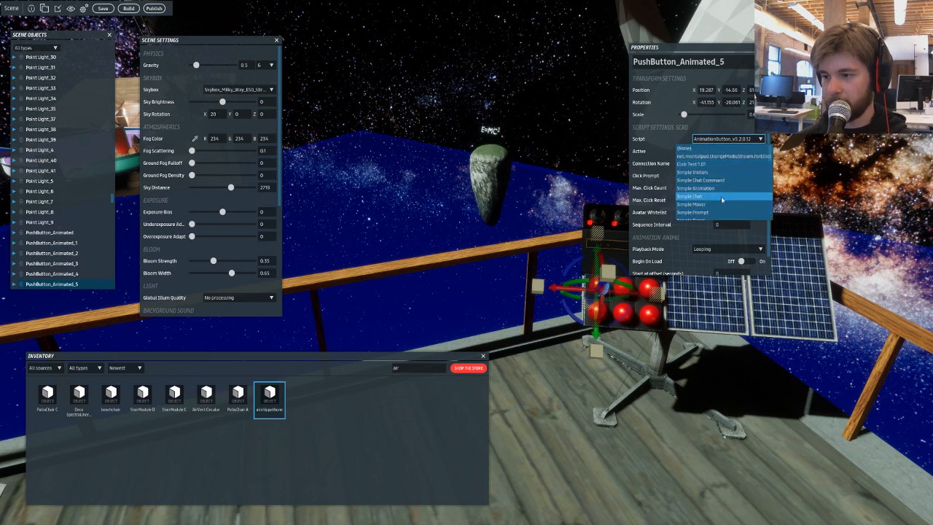
scroll(720, 178, down, 2)
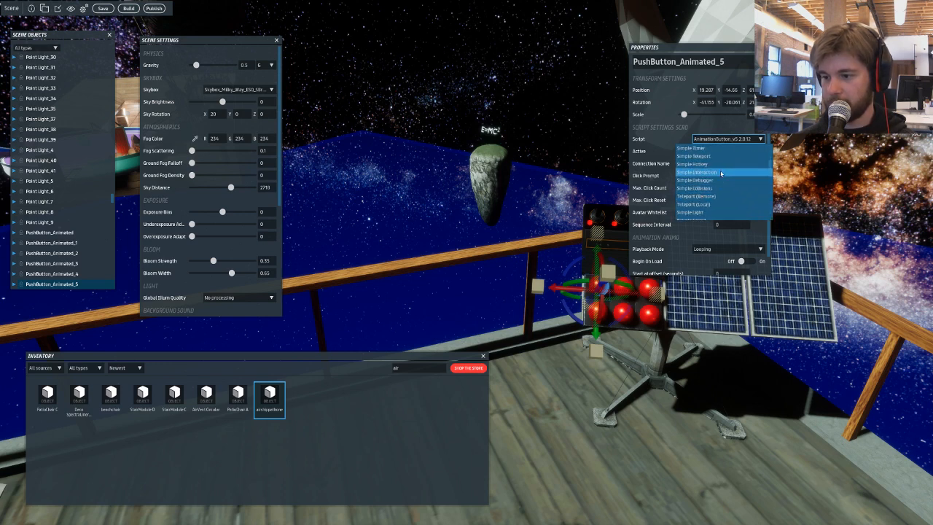
click(721, 173)
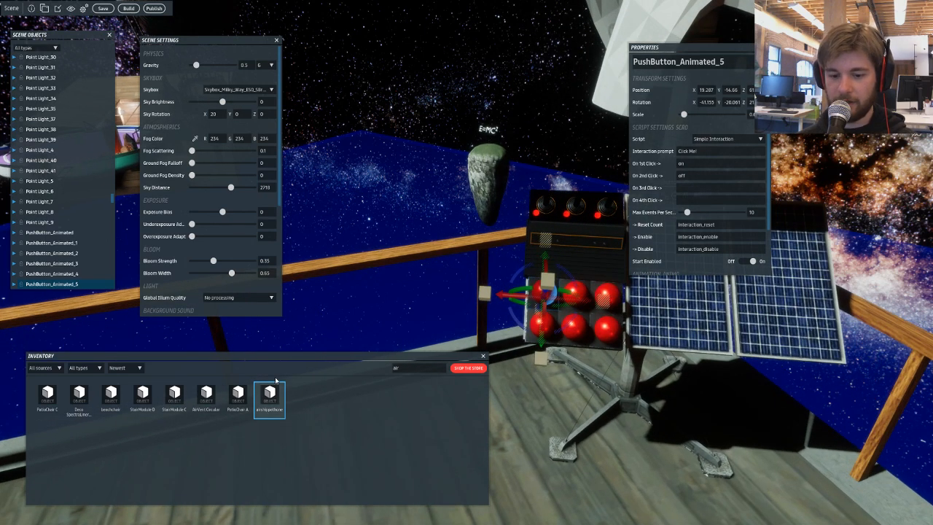
- Filter the inventory to scripts only and clear its name search
click(84, 367)
click(86, 418)
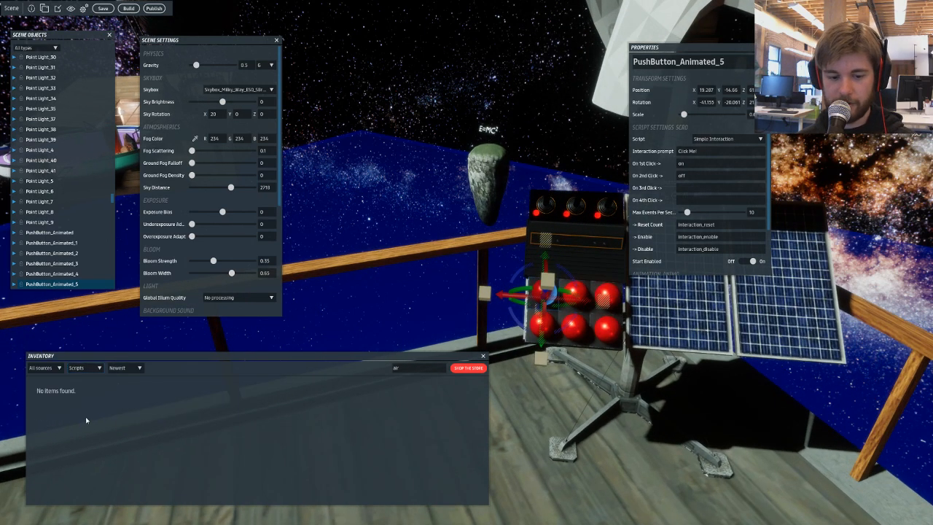
click(395, 368)
key(BackSpace)
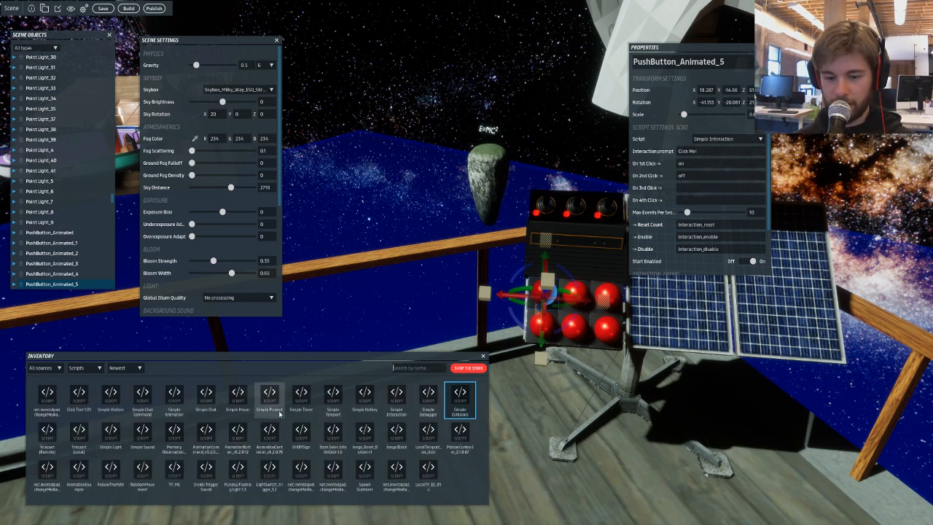
- Attach the Simple Mover script to the E=MC² text above the floating rock and set its Z rotation offset to 360
drag(238, 399, 481, 129)
click(480, 129)
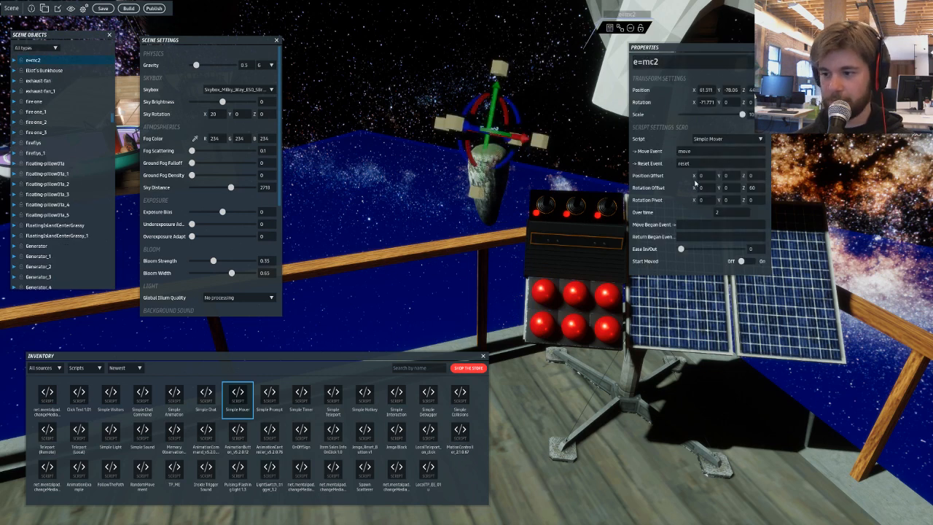
click(688, 163)
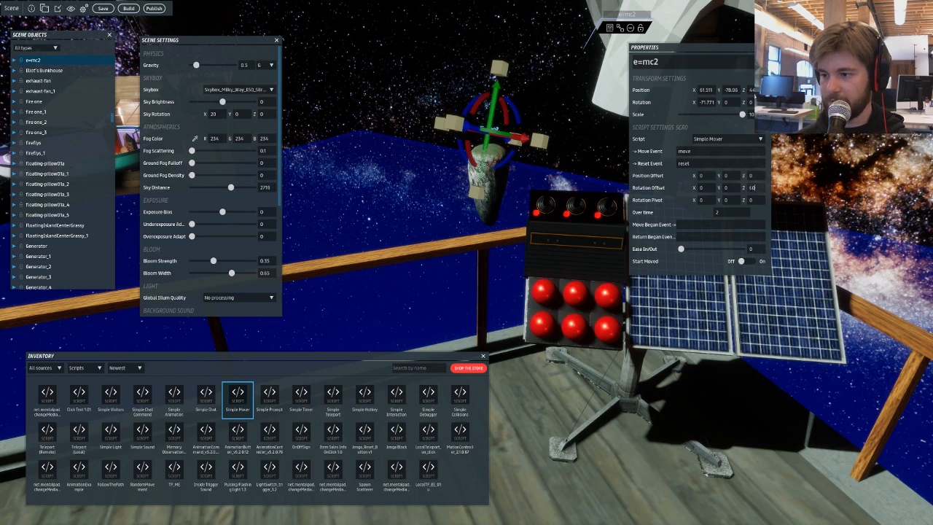
double_click(745, 189)
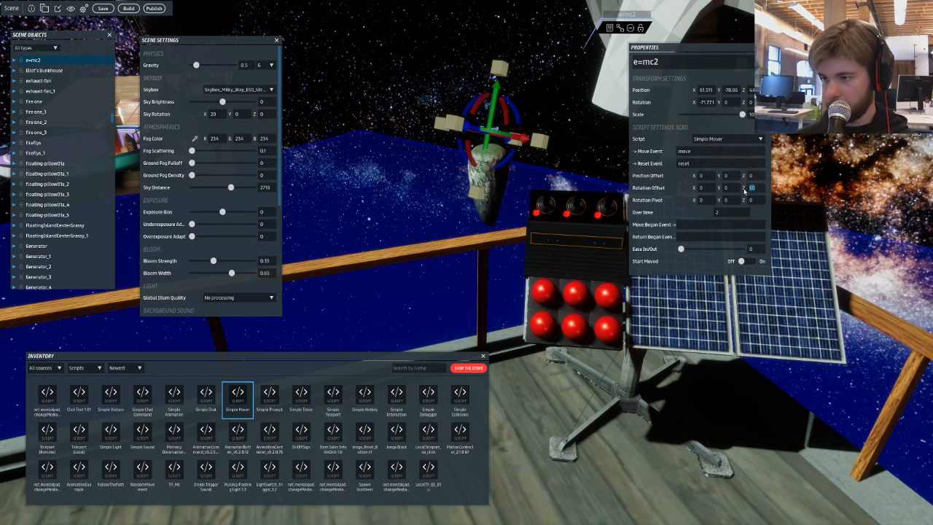
text(36)
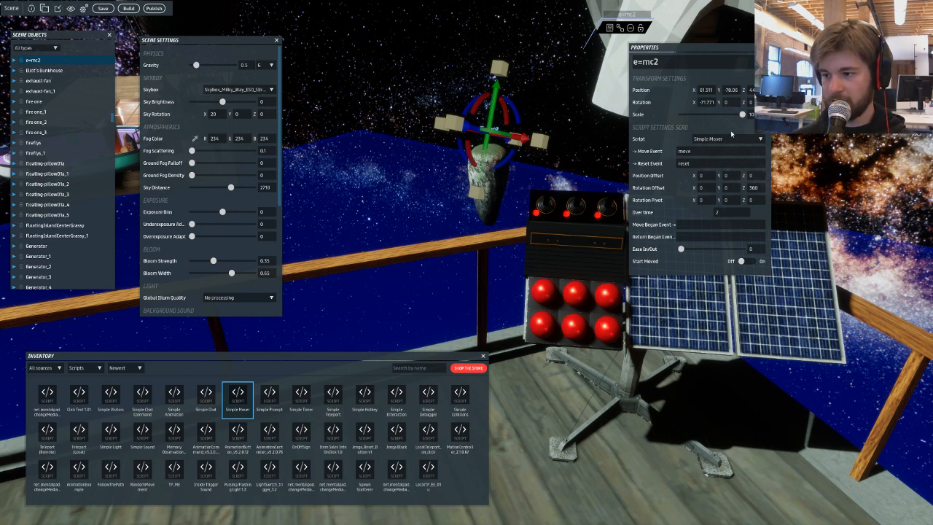
- Set the Y position offset of the E=MC² text's Simple Mover script to 200
click(725, 175)
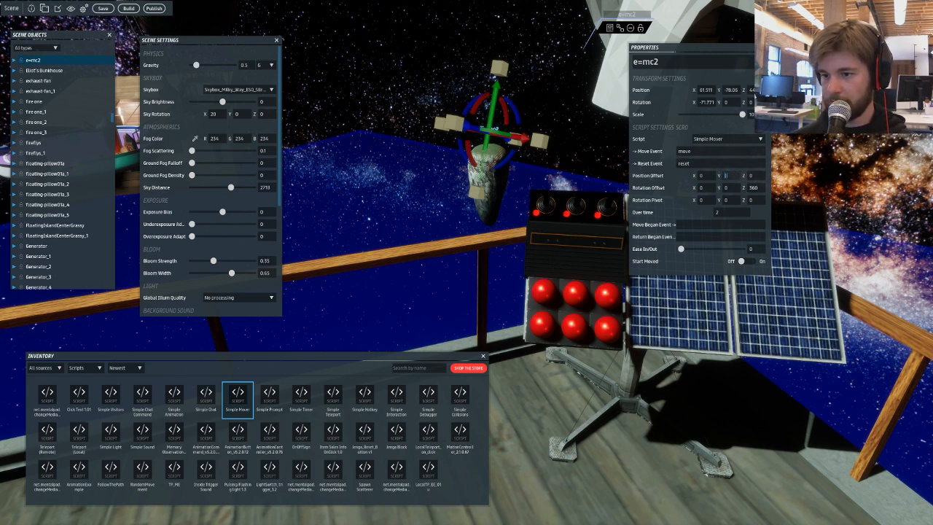
text(1)
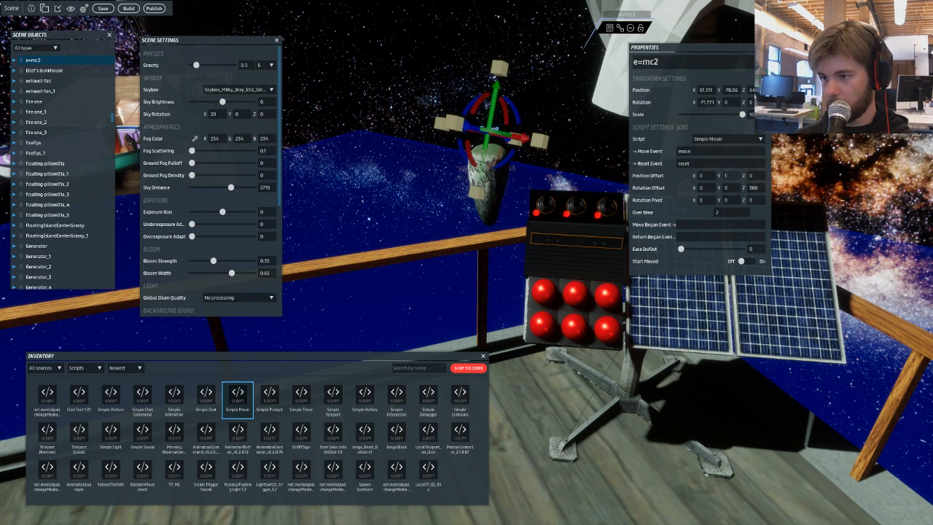
text(00)
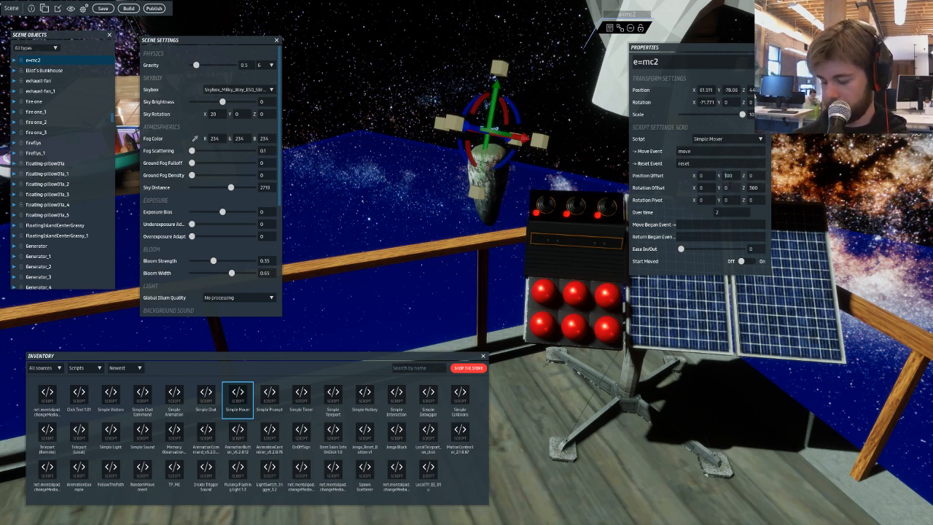
key(BackSpace)
text(2)
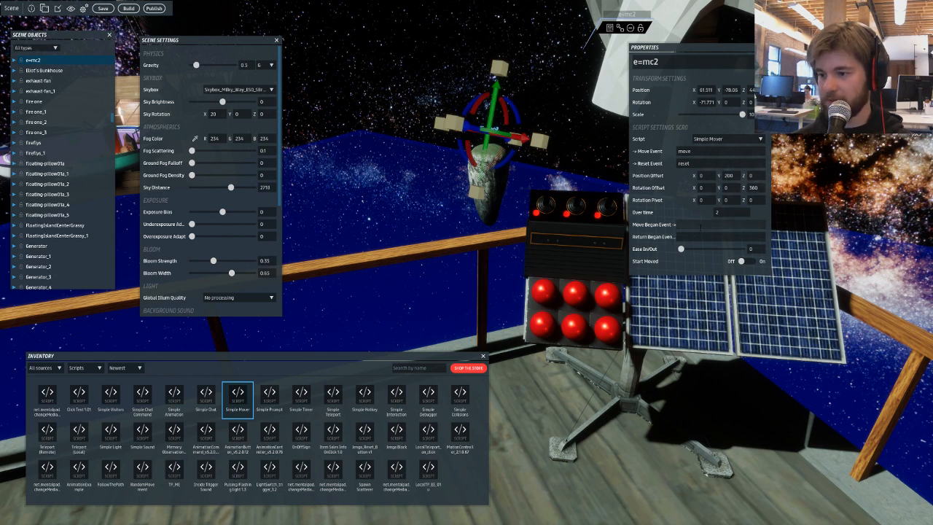
- Set the upper-left red push button's first click event to move and its second click event to reset
click(538, 292)
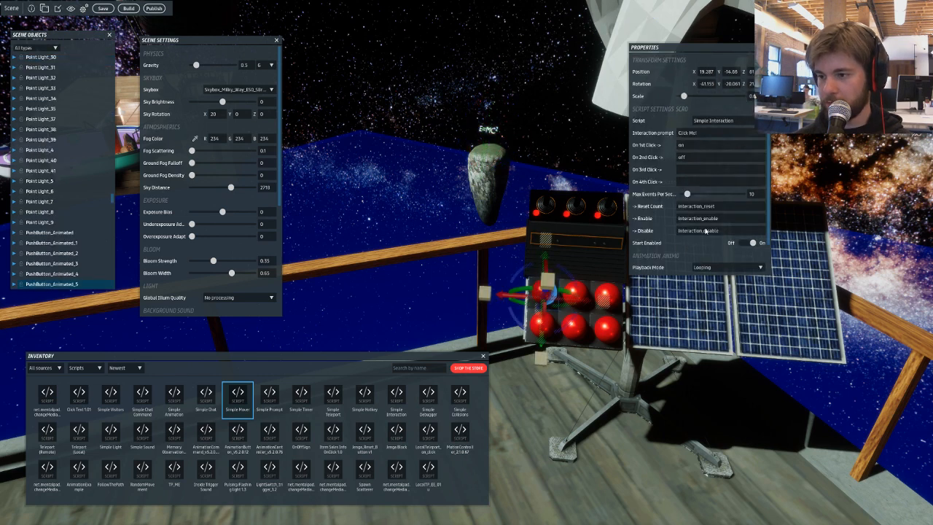
click(684, 145)
text(mou)
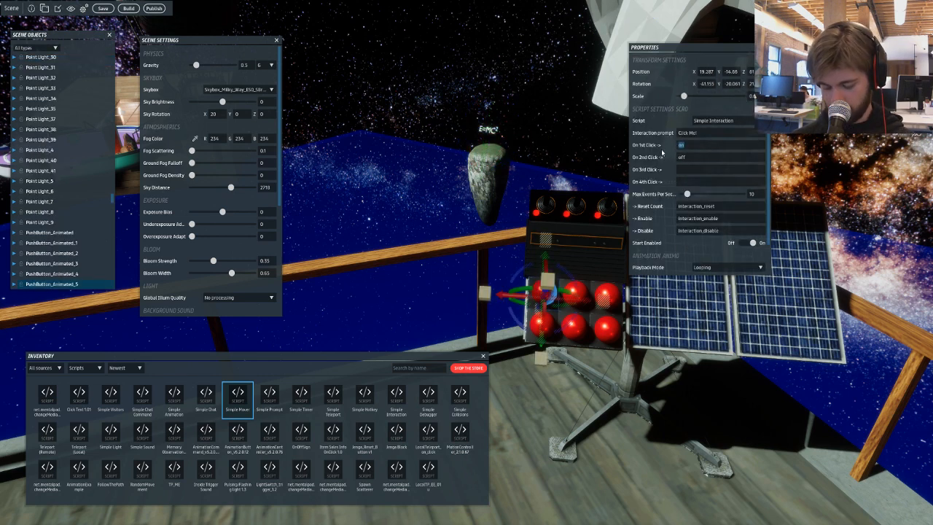
key(Tab)
text(rese)
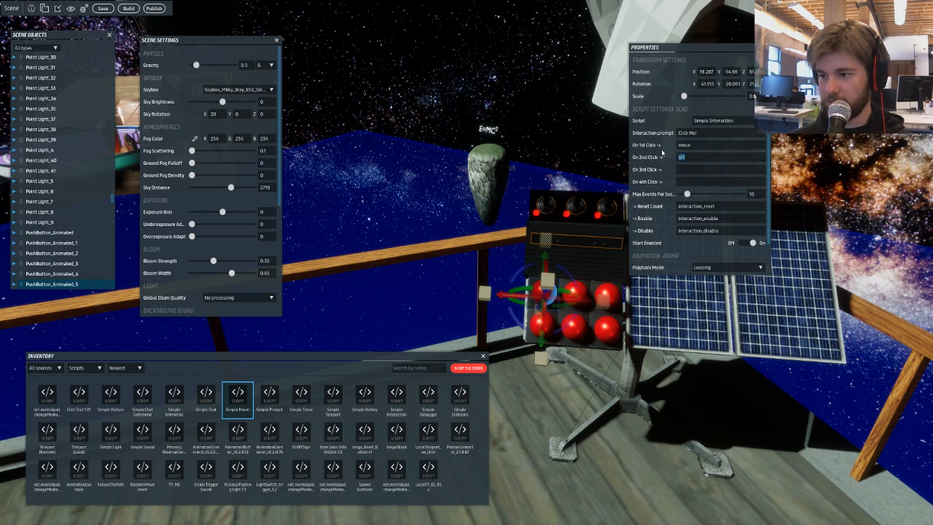
text(t)
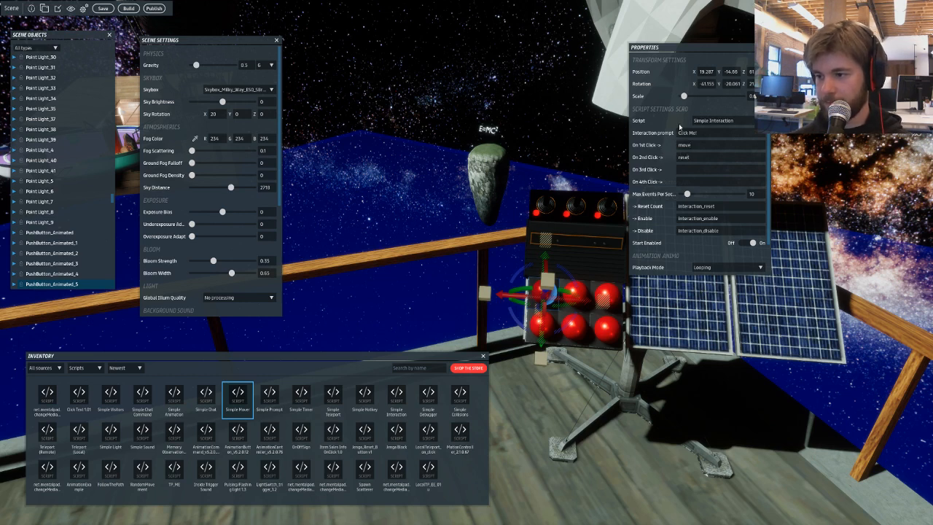
scroll(729, 247, down, 2)
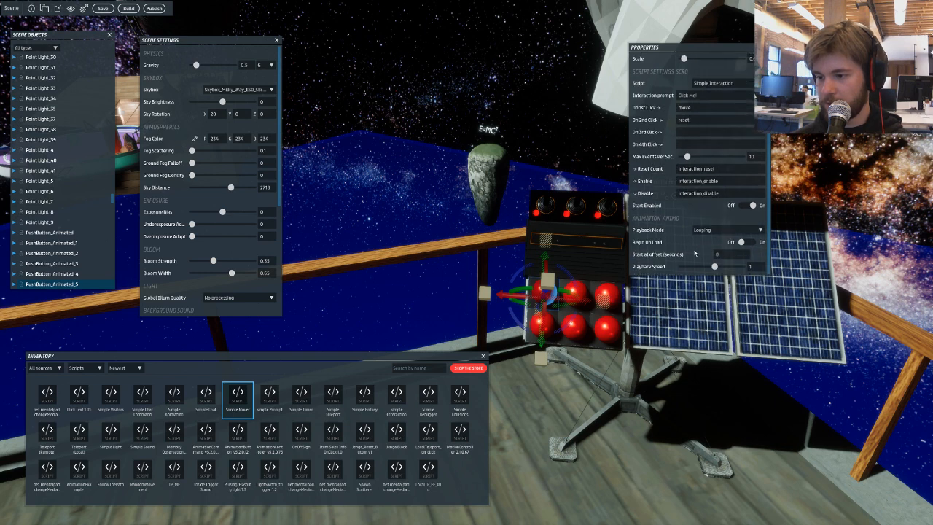
- Check the other red push buttons for scripts and set the lower-middle button's script to (None)
click(585, 292)
click(600, 301)
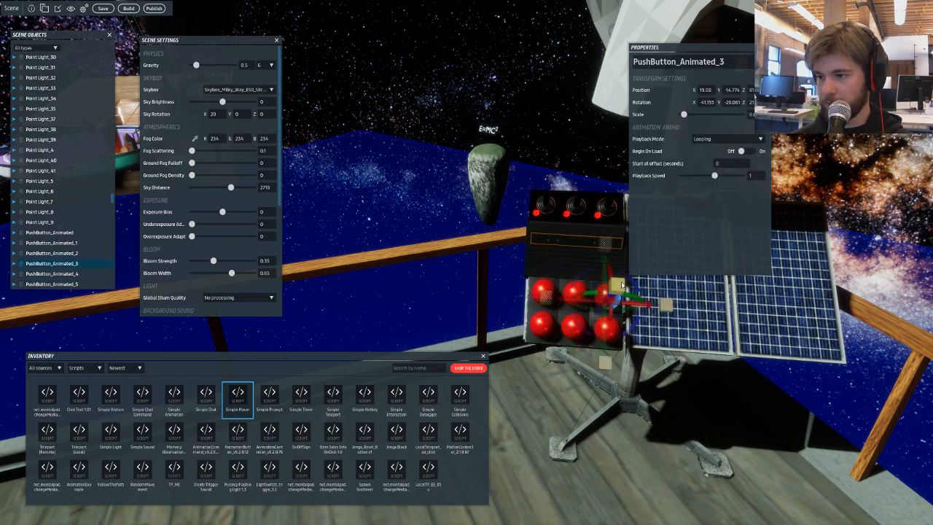
click(609, 327)
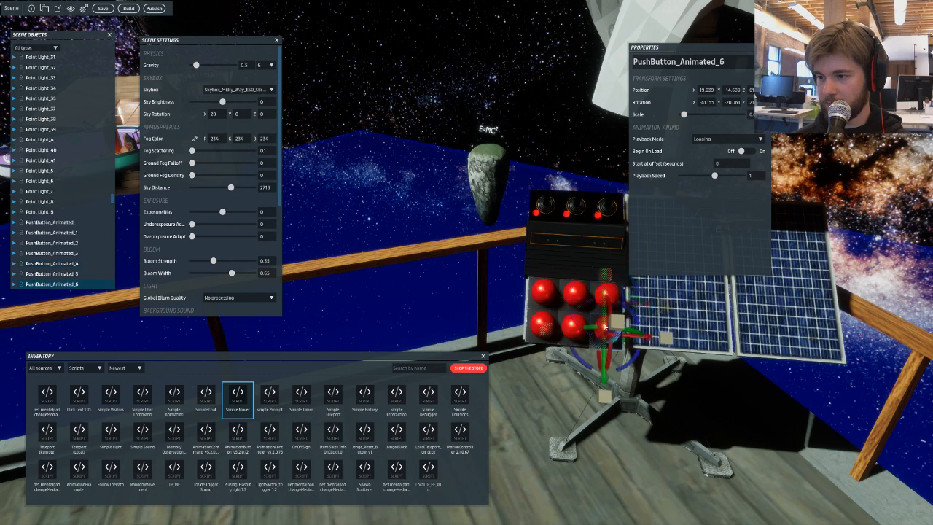
click(574, 329)
click(727, 139)
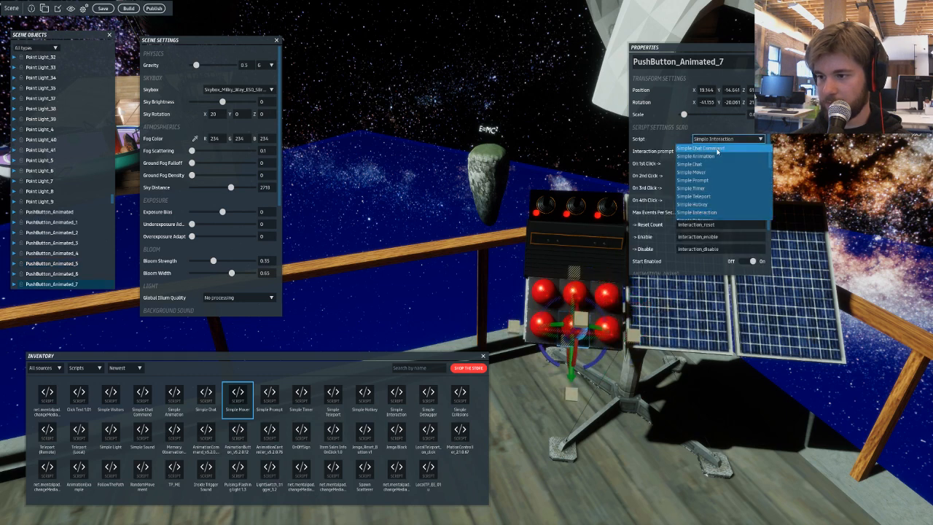
click(718, 150)
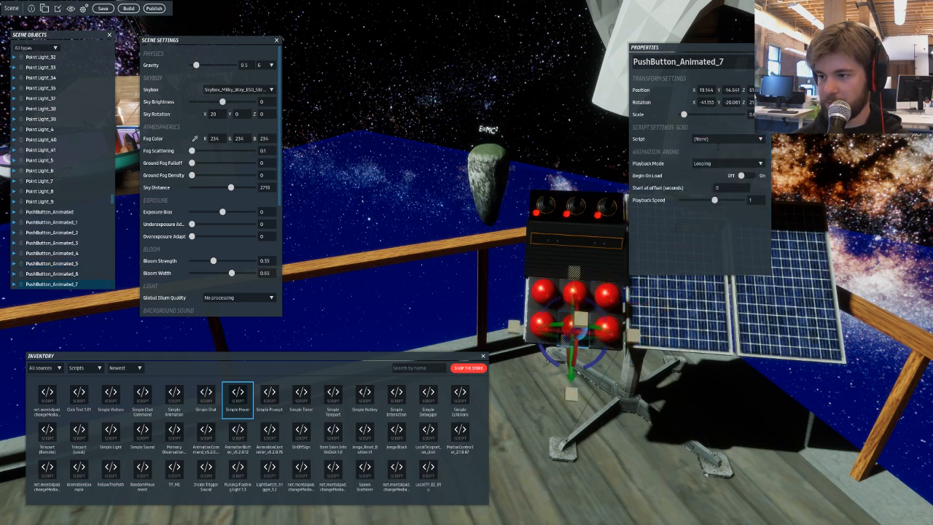
click(541, 324)
- Set the script of the wind turbine behind the solar panels to (None)
right_drag(551, 293, 616, 156)
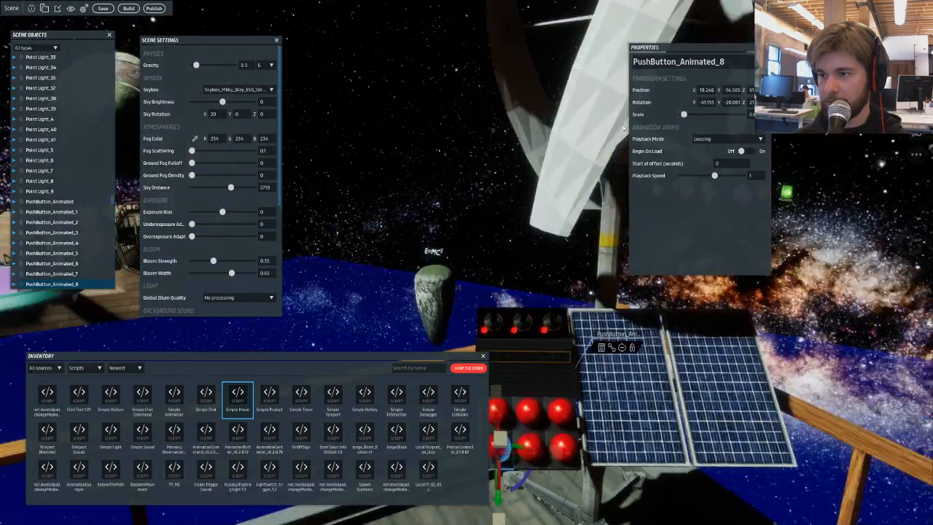
click(621, 126)
click(756, 140)
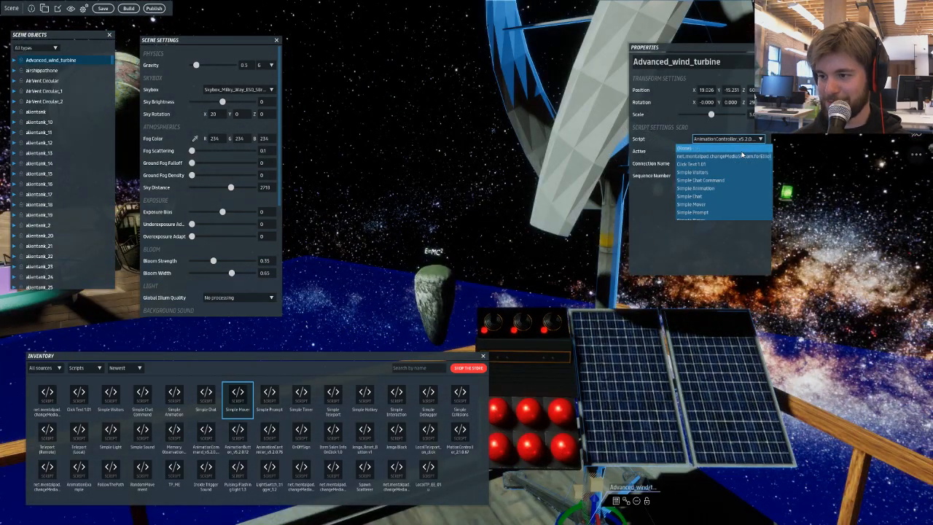
click(740, 149)
- Change the airship's script from the AnimationCommand script to Simple Animation
right_drag(609, 130, 497, 95)
click(527, 103)
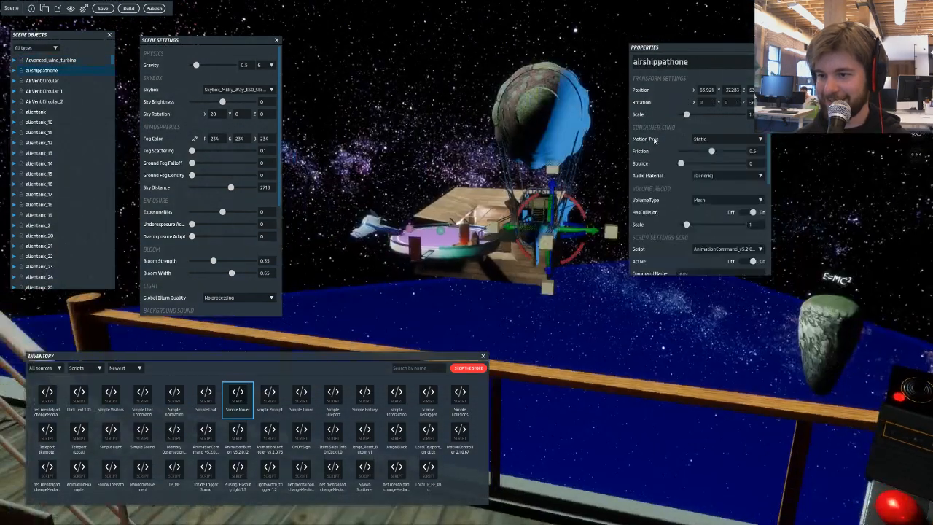
click(708, 139)
click(709, 146)
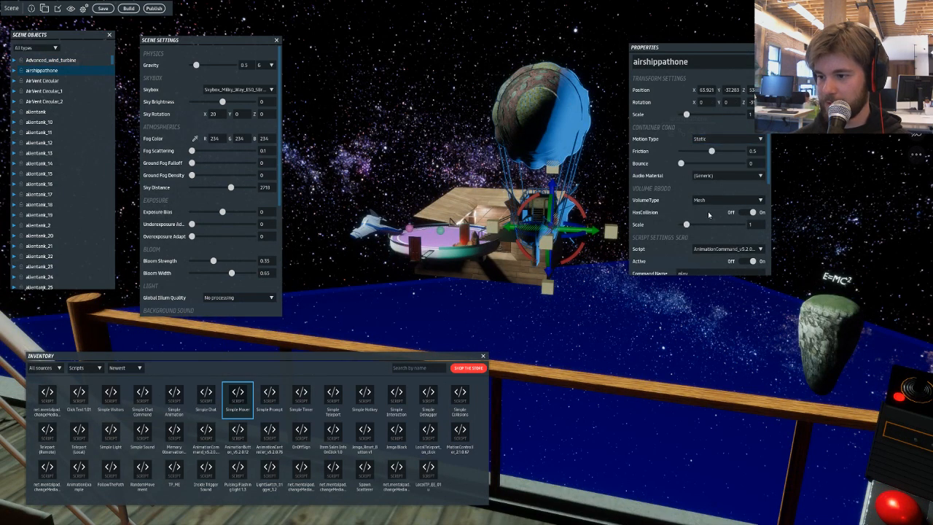
click(747, 248)
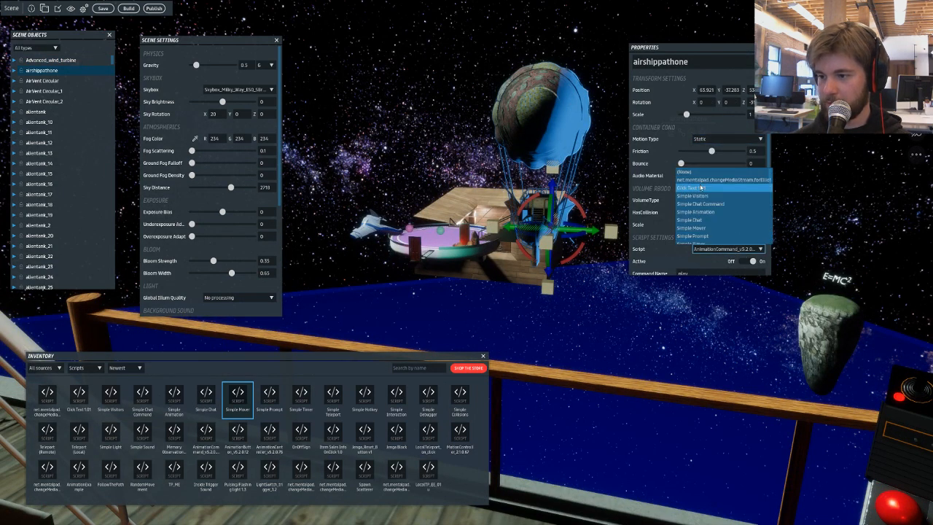
scroll(731, 213, down, 2)
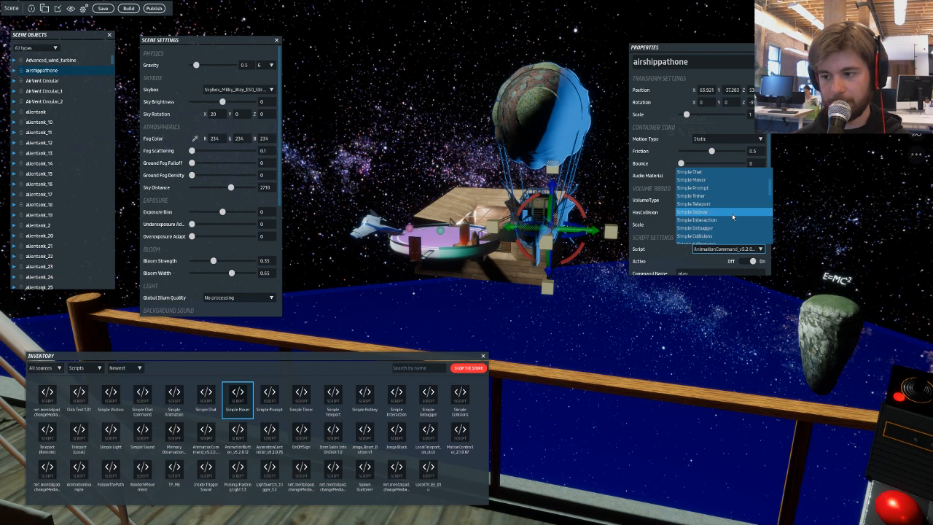
scroll(732, 217, down, 3)
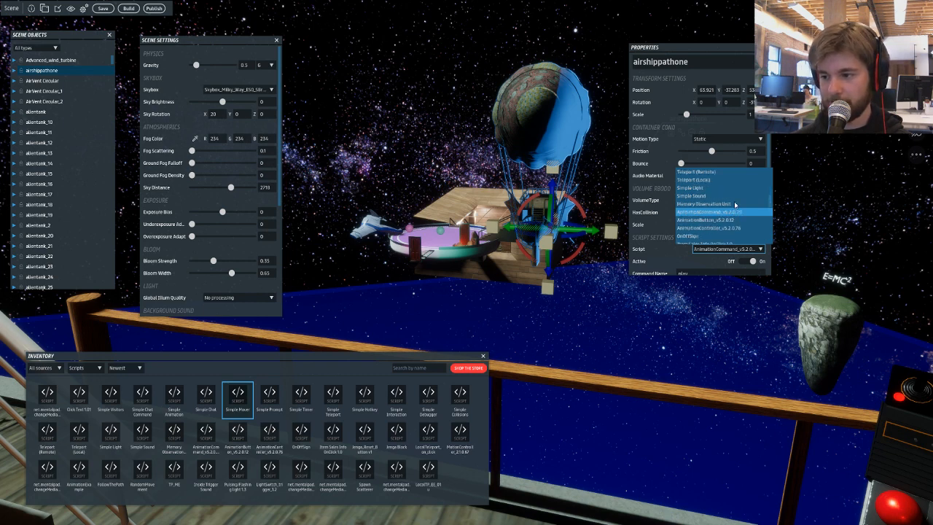
scroll(729, 220, down, 2)
scroll(725, 217, up, 7)
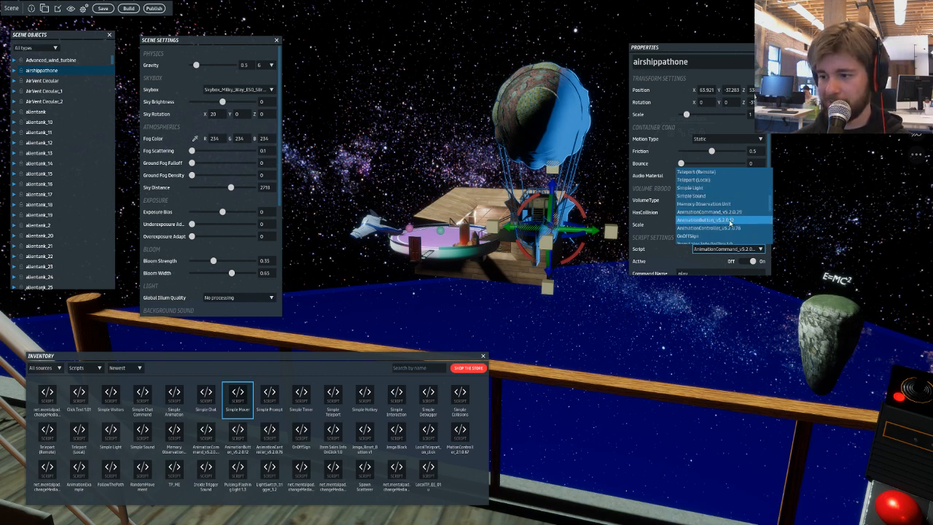
click(720, 212)
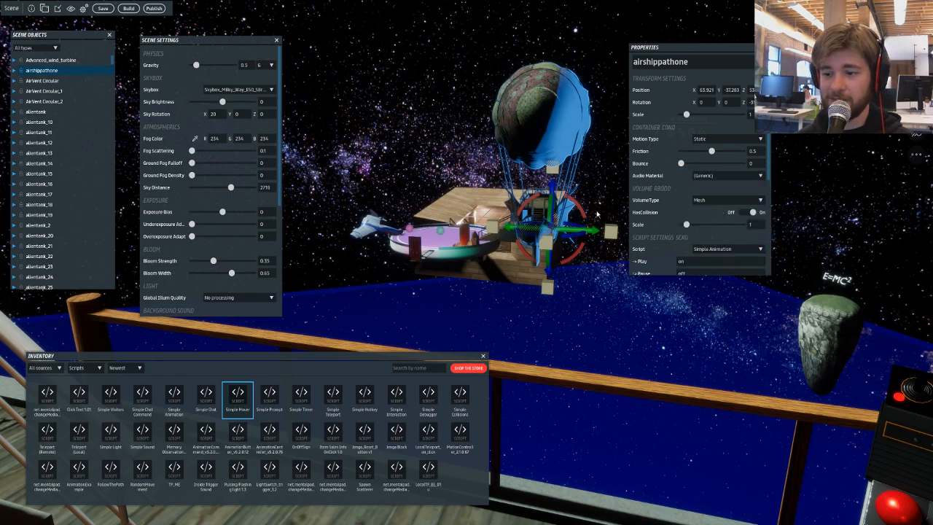
- Set the airship's Simple Animation play event to Play and its pause event to Pause
right_drag(597, 216, 526, 325)
click(519, 310)
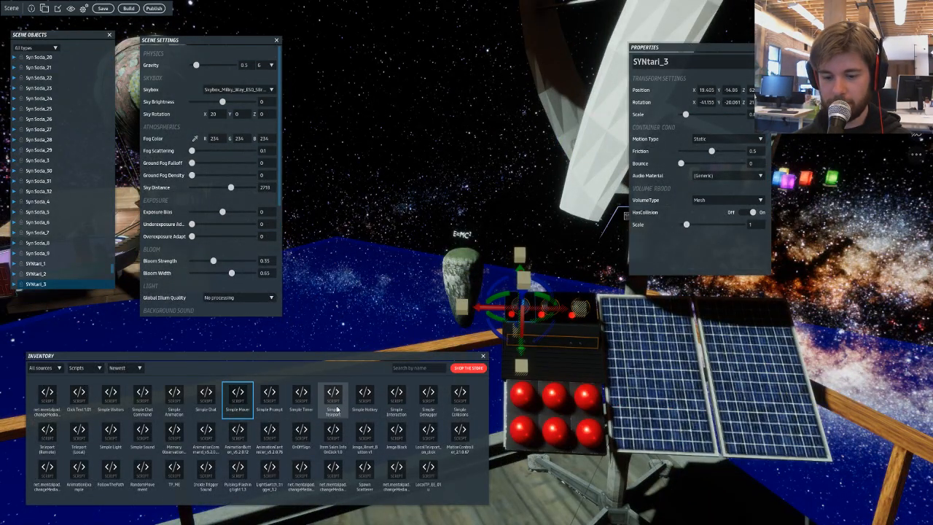
right_drag(438, 292, 402, 257)
click(429, 141)
scroll(663, 222, down, 1)
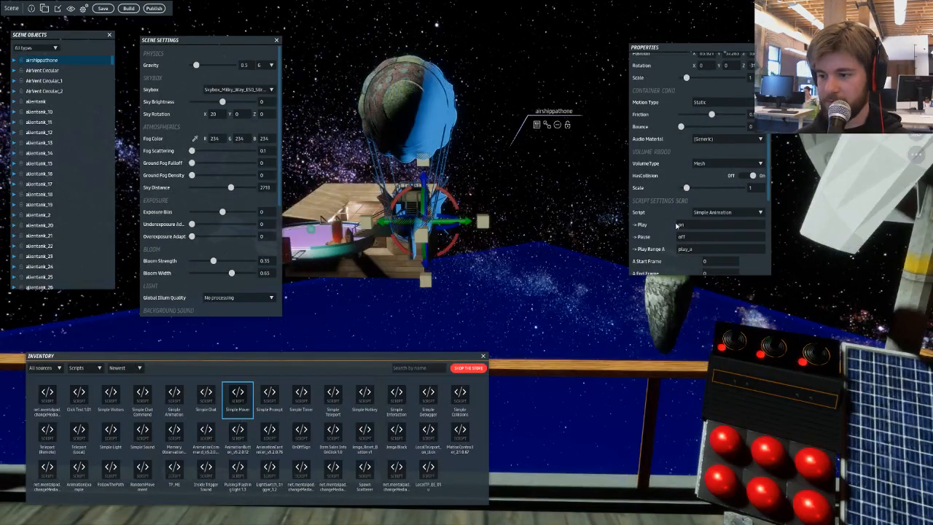
drag(687, 225, 664, 229)
text(play)
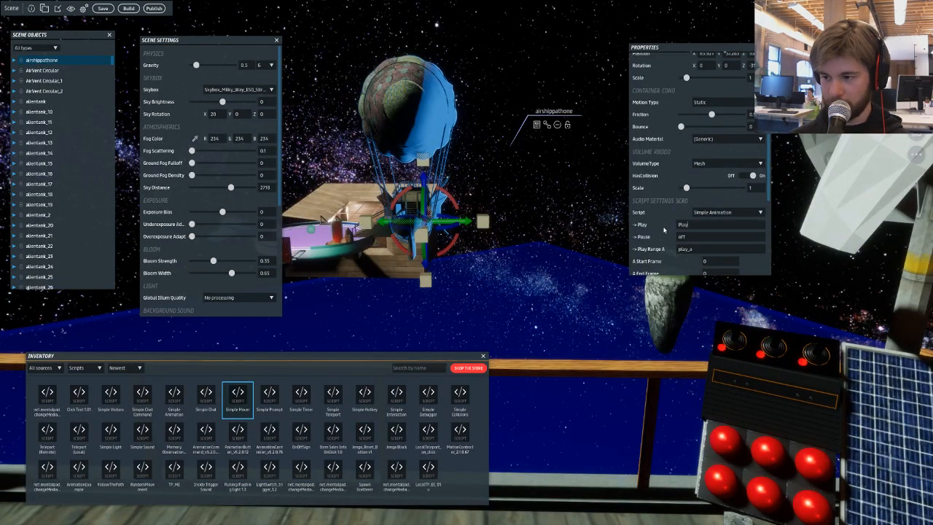
key(Tab)
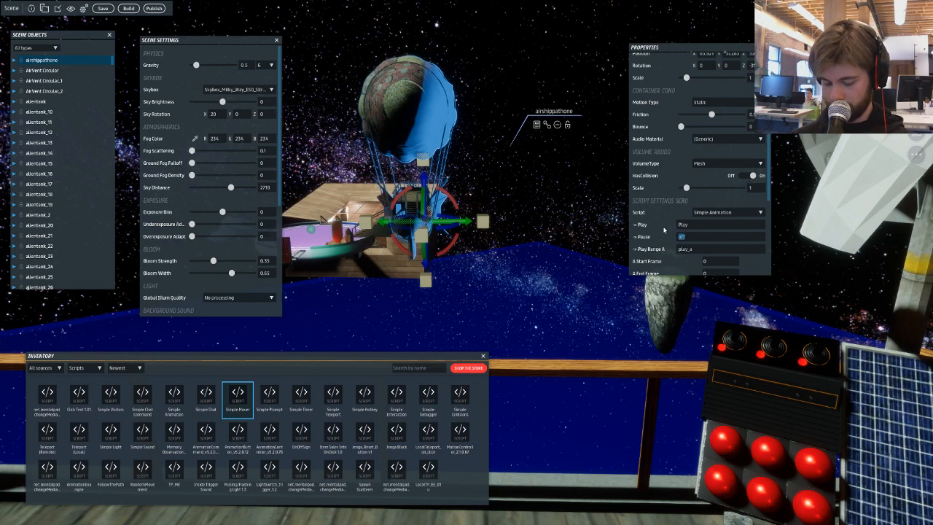
text(Pause)
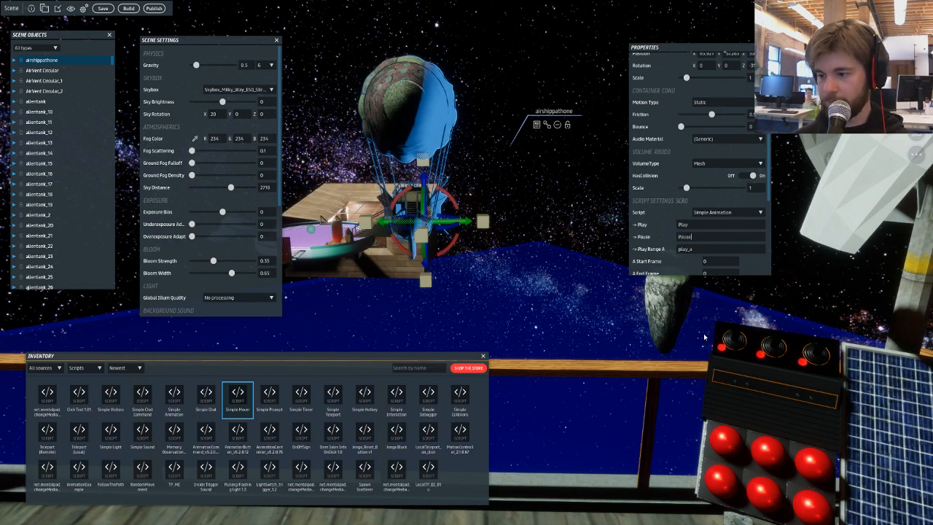
- Attach the Simple Interaction script to the left and middle dials on the console's upper part (SYNtari_3 and SYNtari_2)
double_click(704, 336)
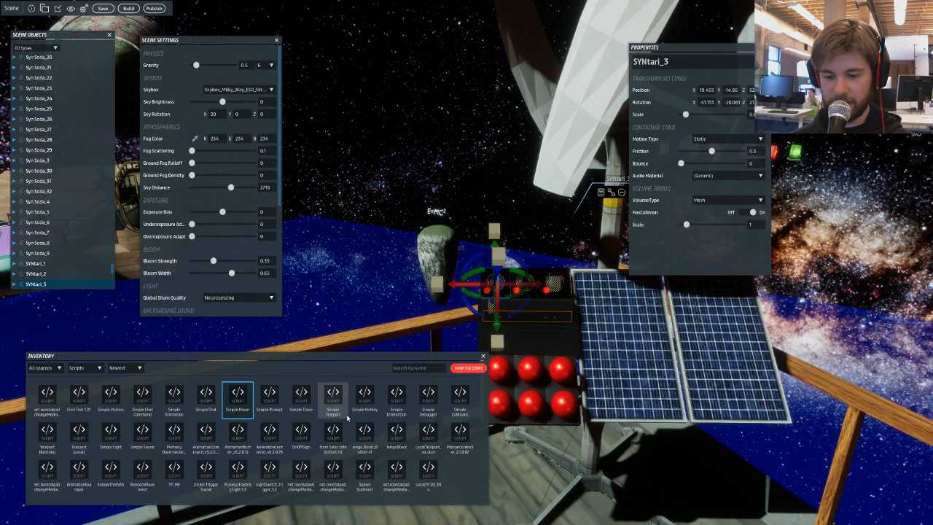
drag(399, 405, 458, 326)
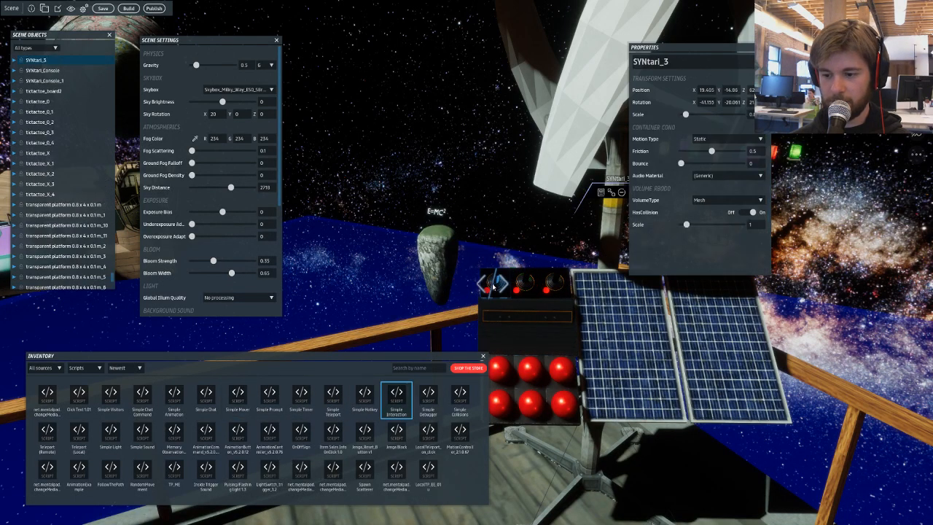
click(498, 289)
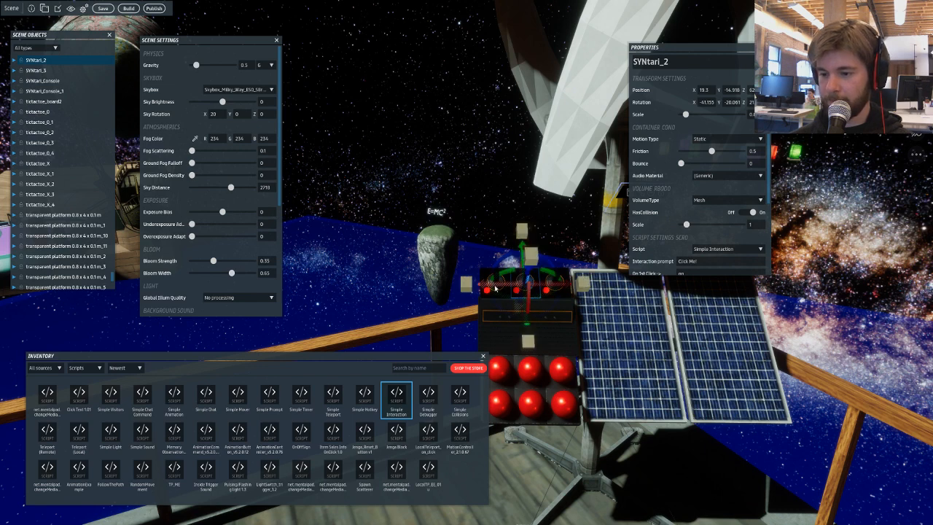
click(489, 299)
scroll(669, 270, down, 1)
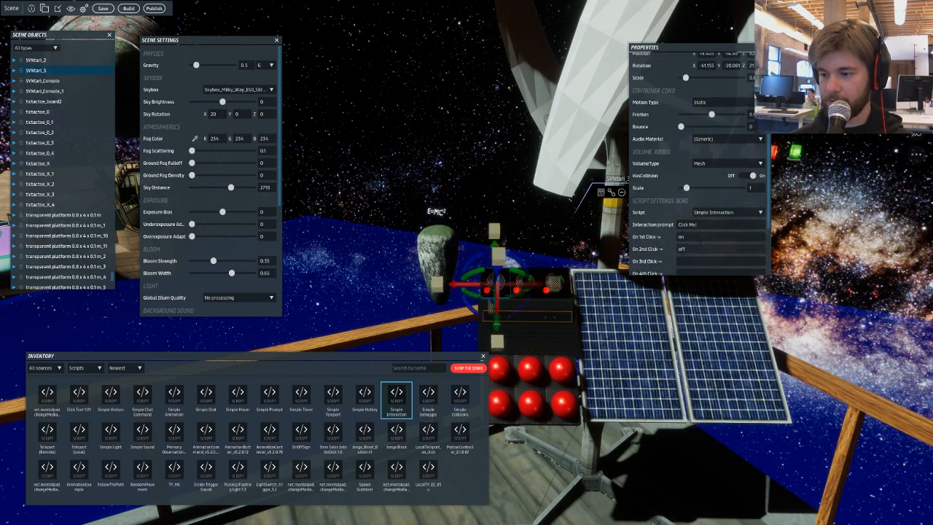
- Set the first-click event of the left console dial, SYNtari_3, to Play and clear its second-click event
text(Pause)
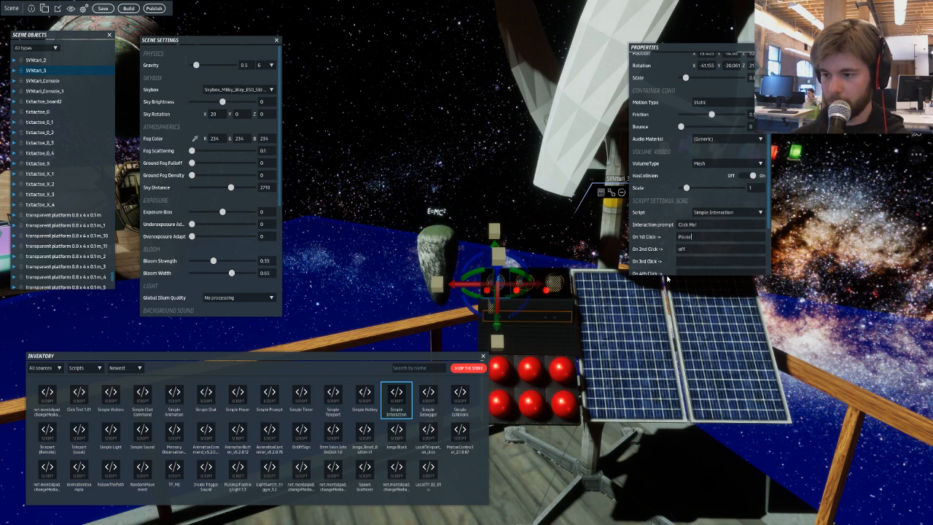
key(BackSpace)
key(BackSpace)
key(BackSpace)
key(BackSpace)
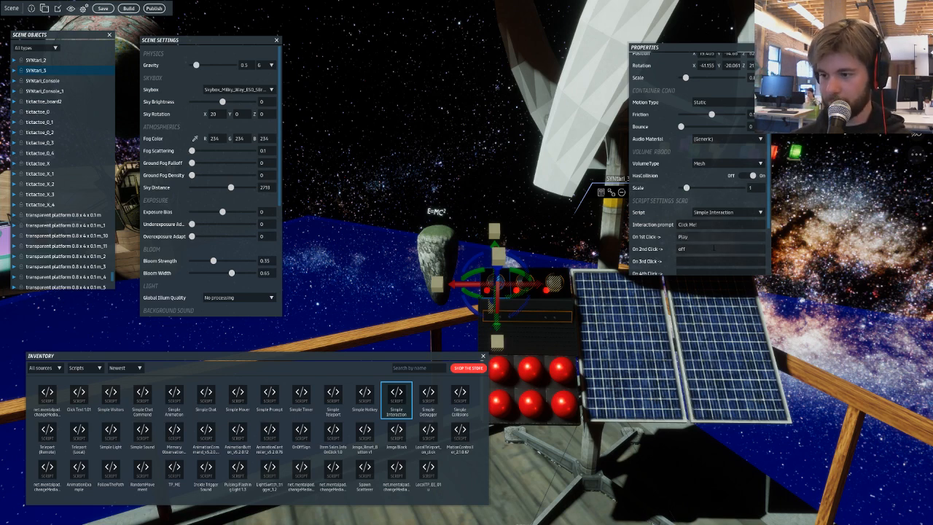
click(688, 248)
key(BackSpace)
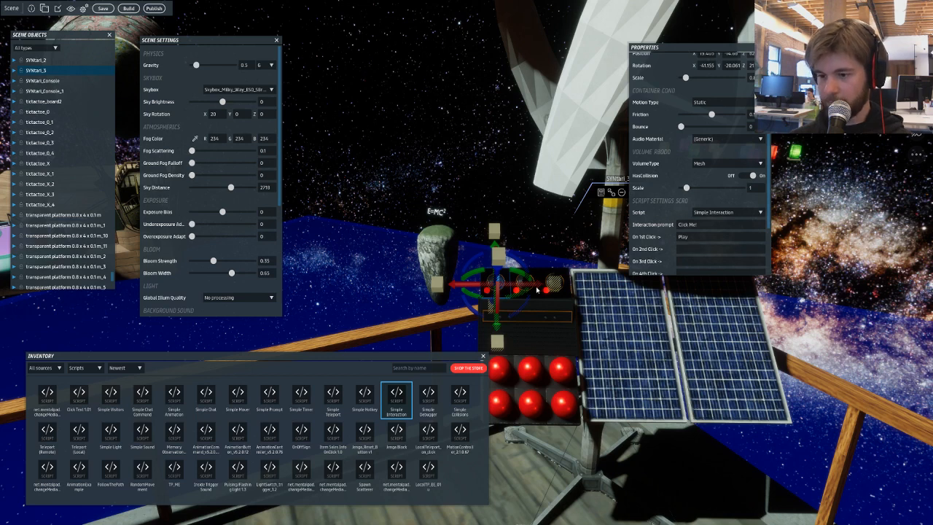
- Set the first-click event of the middle console dial, SYNtari_2, to Pause and clear its second-click event
click(537, 290)
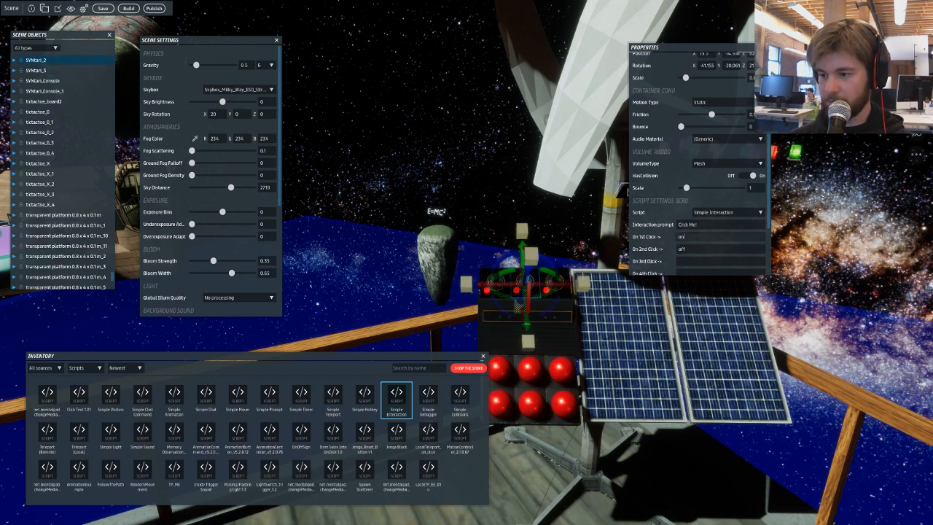
drag(686, 236, 668, 253)
text(Pause)
key(BackSpace)
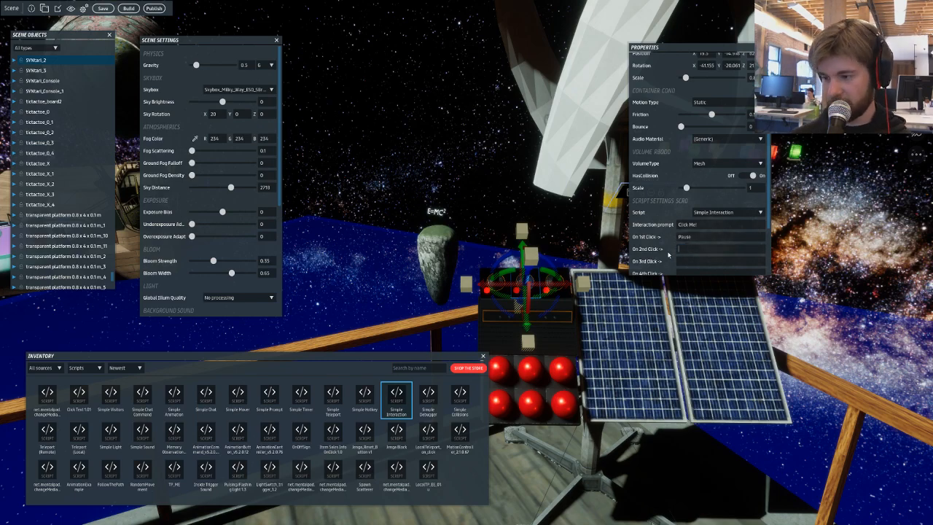
- Examine the airship's Simple Animation settings, including the play range events and their start and end frames
right_drag(641, 303, 542, 270)
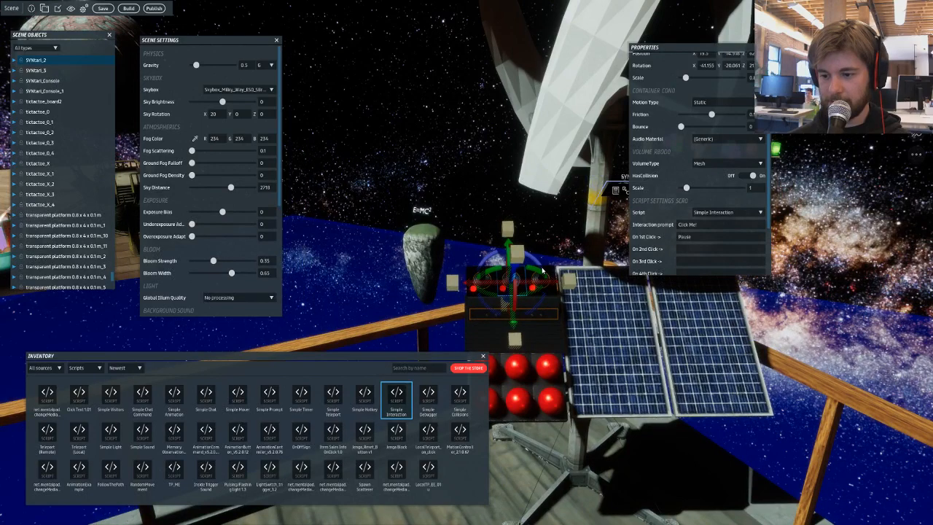
click(542, 270)
click(539, 280)
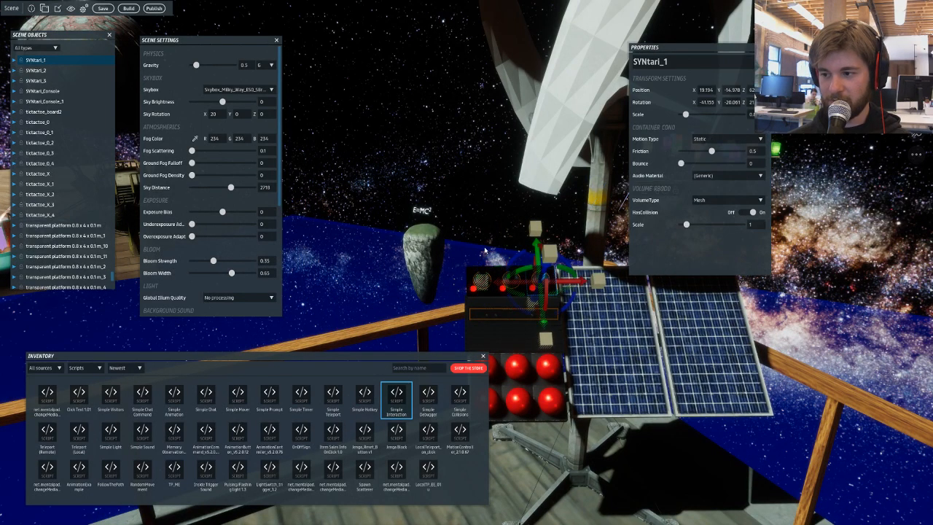
right_drag(484, 250, 410, 223)
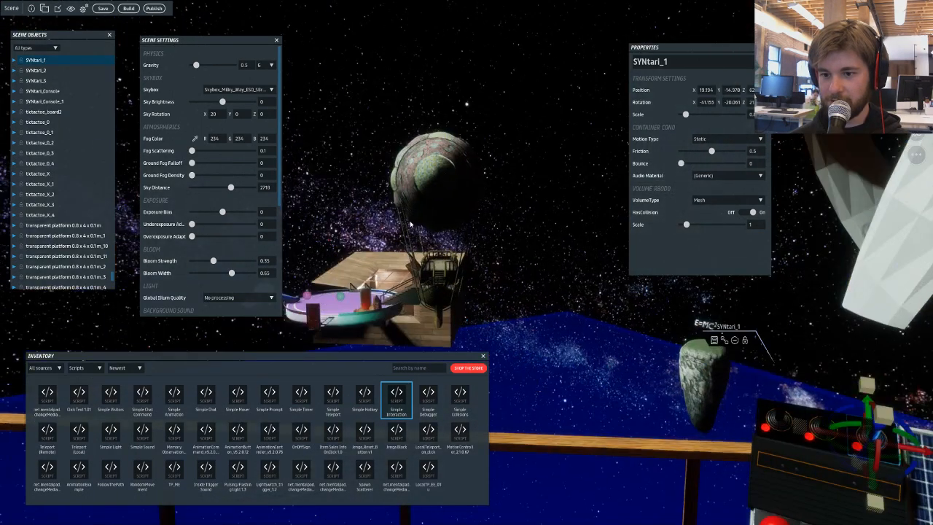
click(446, 194)
scroll(697, 200, down, 1)
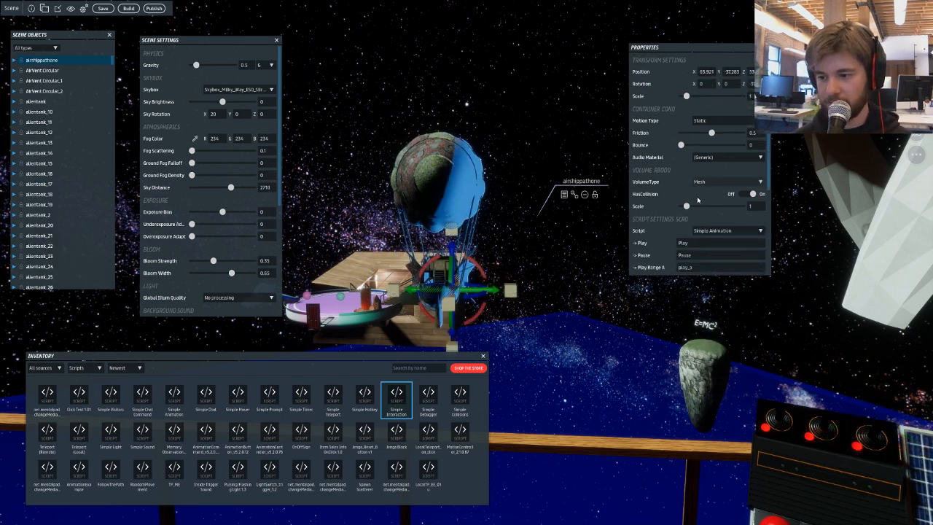
scroll(684, 207, down, 1)
scroll(676, 210, down, 5)
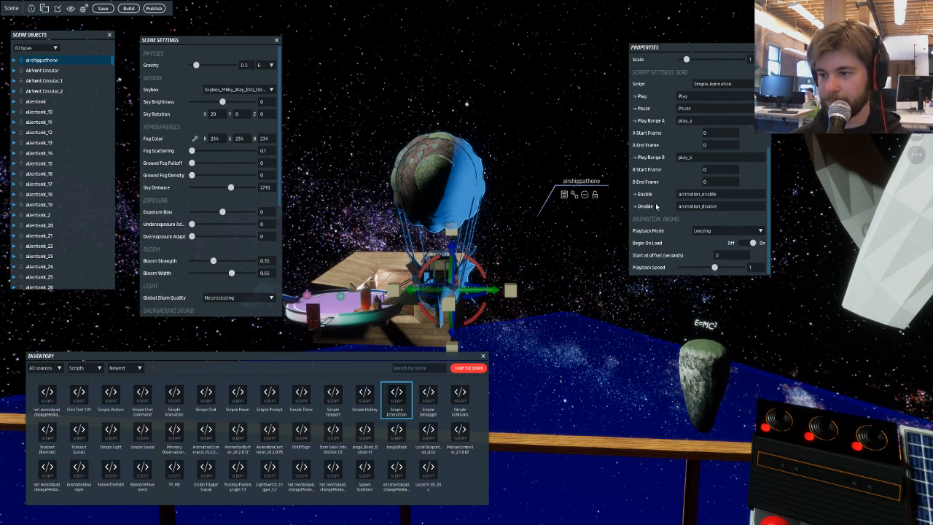
scroll(655, 207, down, 1)
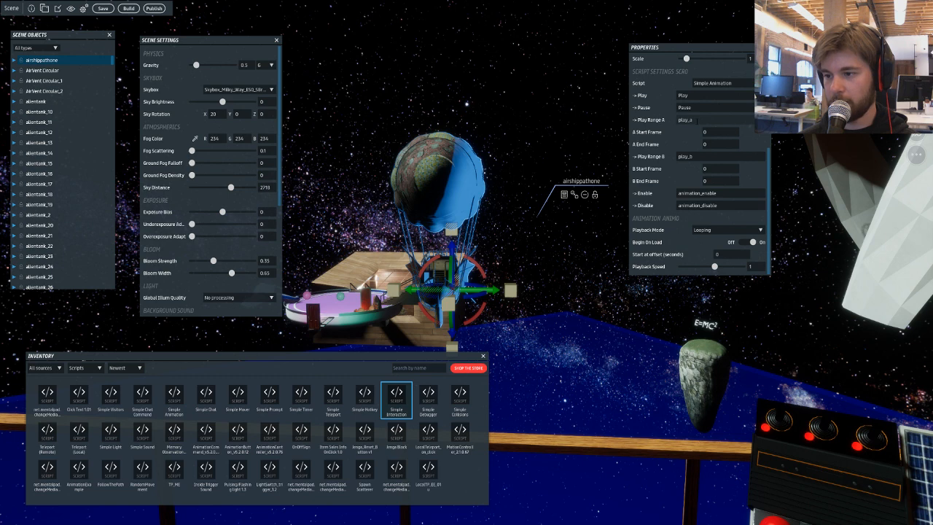
double_click(697, 119)
key(Tab)
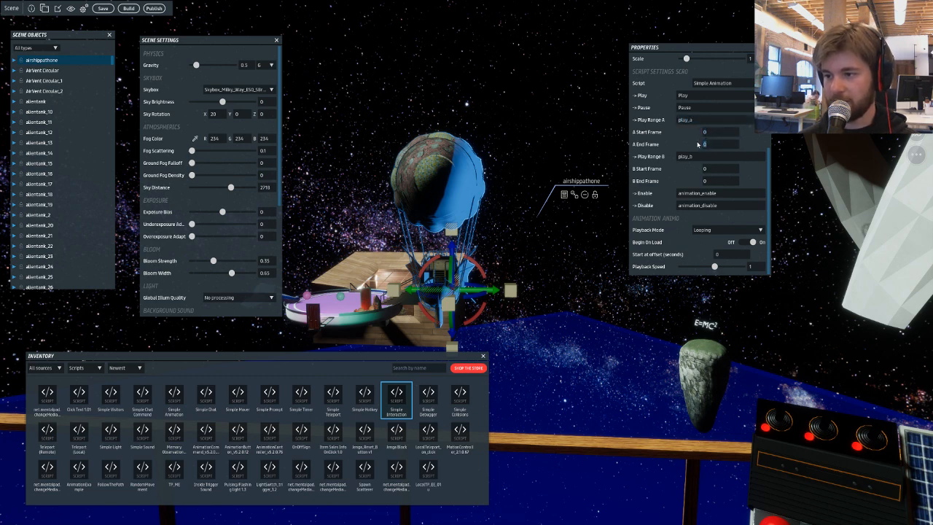
- Attach the Simple Interaction script to the right console dial, SYNtari_1, and enter a first-click event
click(863, 410)
click(867, 435)
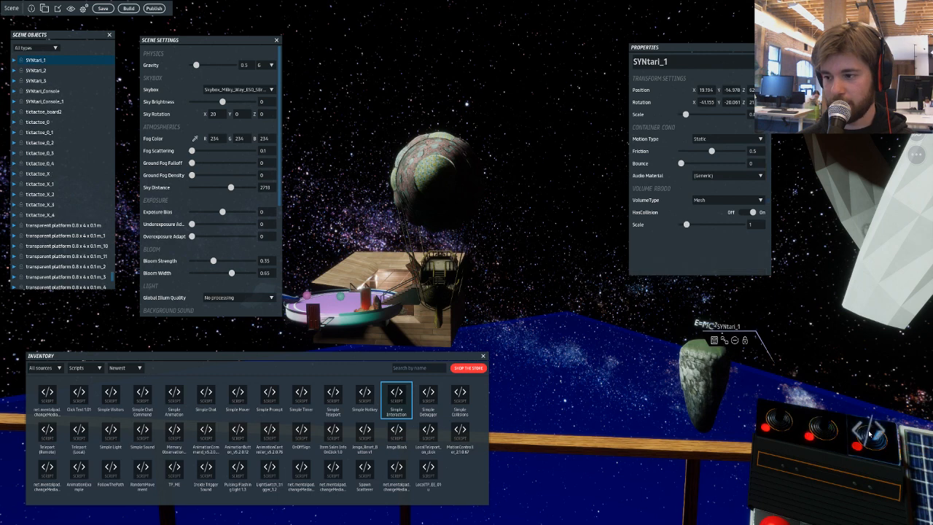
scroll(719, 252, down, 1)
click(717, 254)
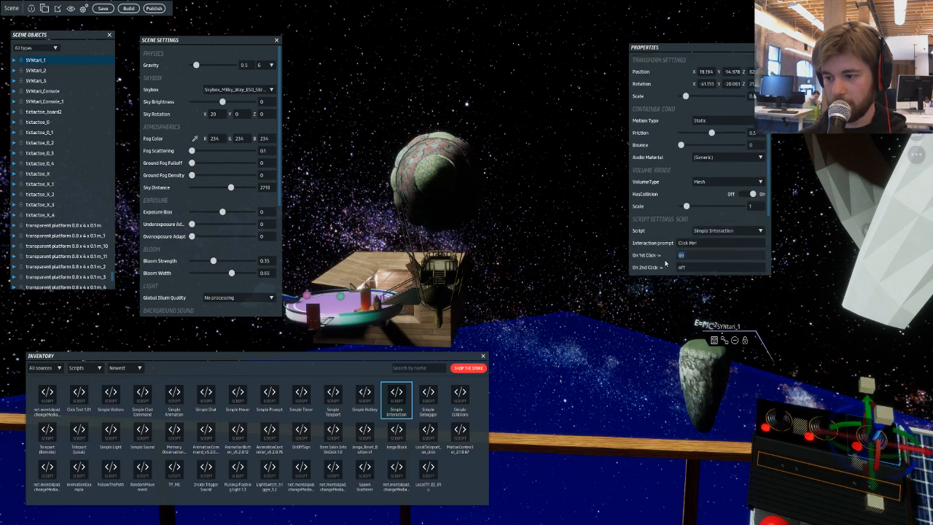
text(play)
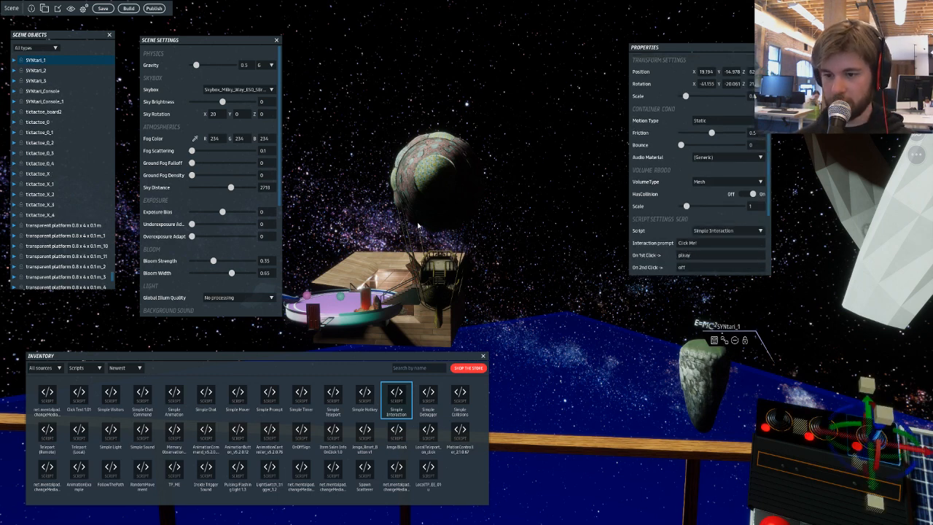
- Copy the airship's range A event name play_a into SYNtari_1's first-click event and clear its second-click event
click(420, 226)
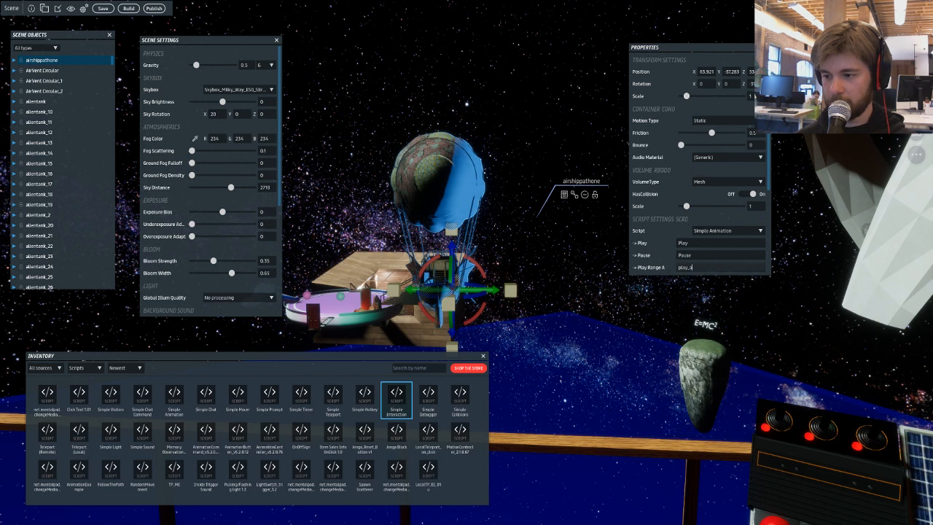
click(693, 268)
key(ctrl+c)
click(864, 416)
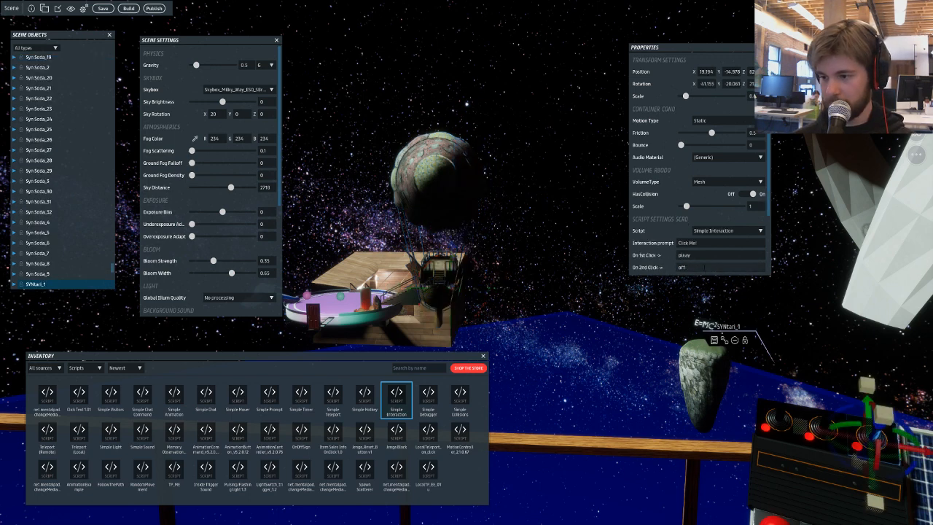
click(685, 255)
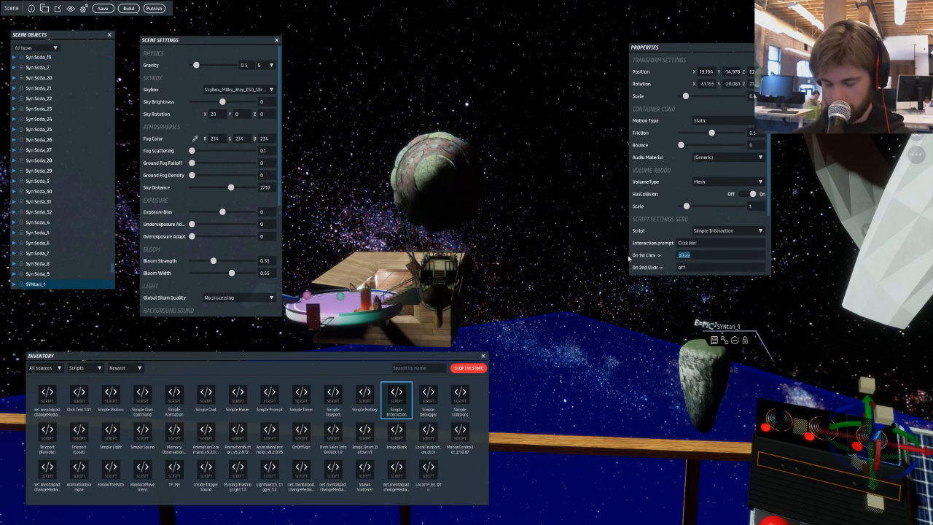
key(ctrl+v)
key(Tab)
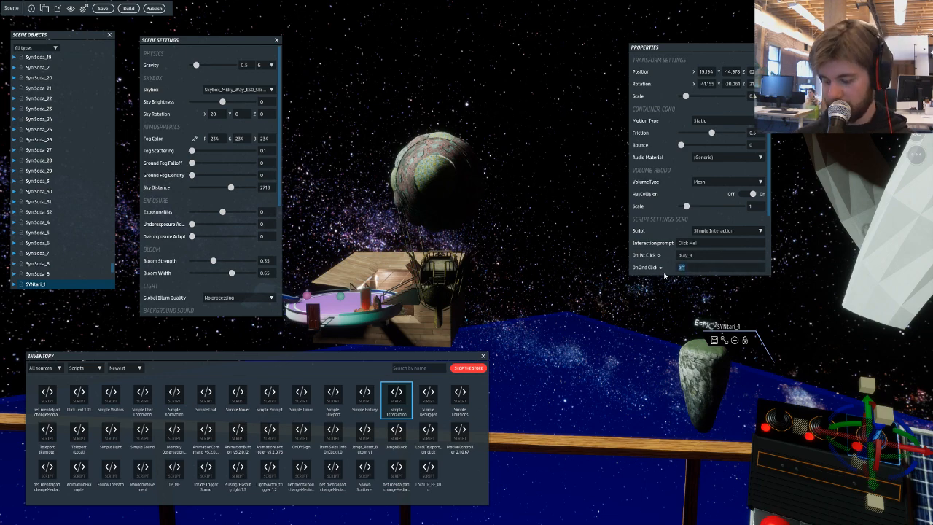
key(BackSpace)
scroll(640, 224, down, 3)
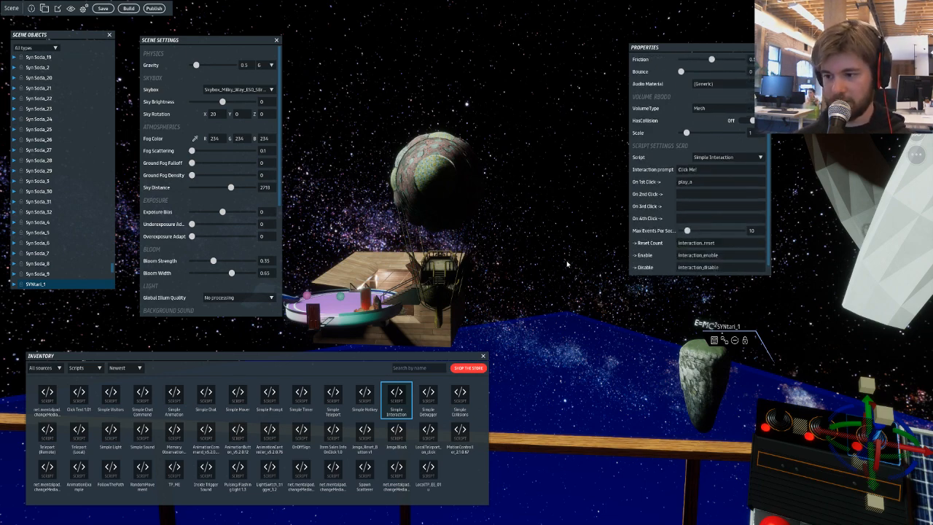
- Review the interaction events of the upper-left red push button and the Simple Mover settings of the E=MC² text
right_drag(567, 262, 618, 288)
click(513, 342)
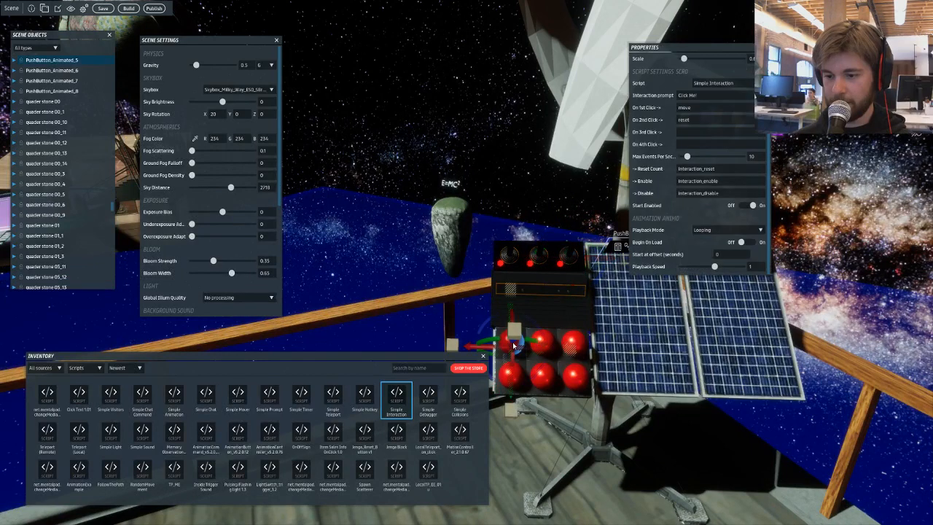
scroll(664, 228, up, 1)
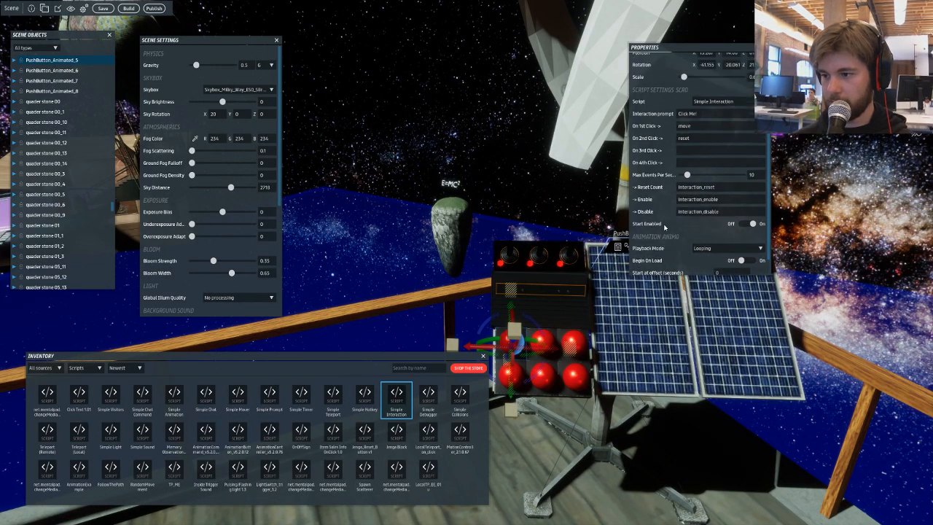
click(457, 191)
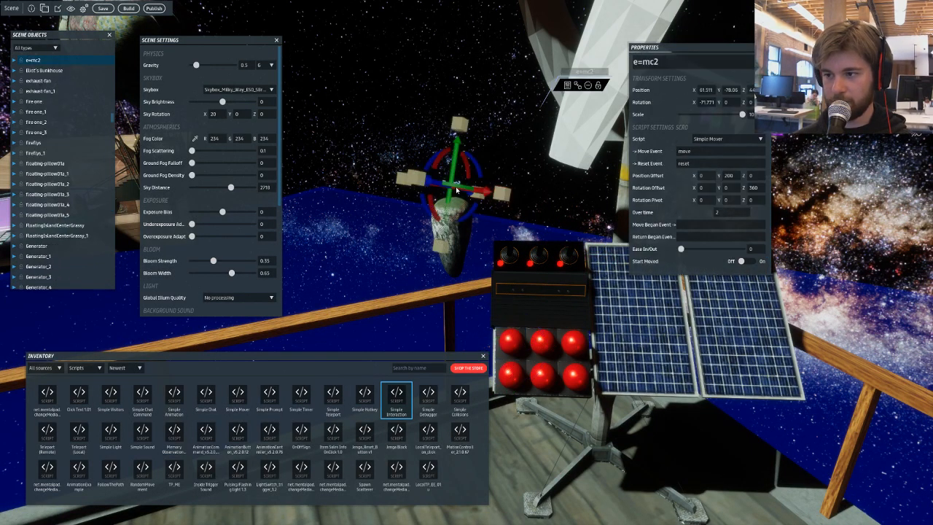
- Give the wind turbine a Simple Mover script with Z rotation offset 180, move event move2 and reset event reset2
right_drag(487, 141, 487, 118)
double_click(487, 118)
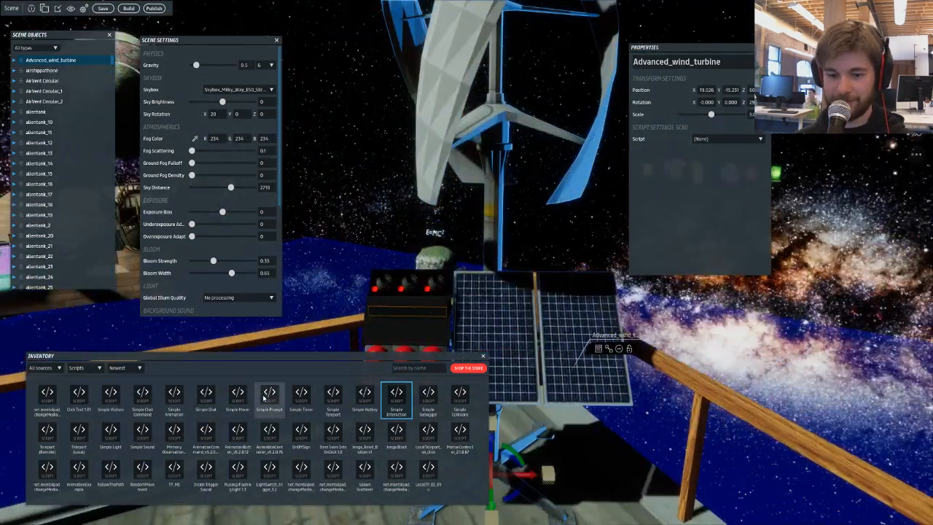
click(248, 399)
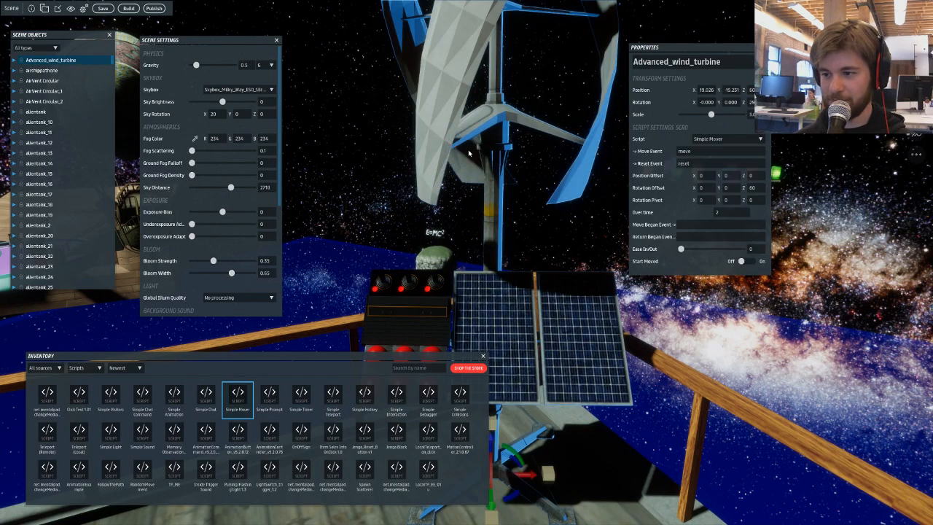
click(751, 187)
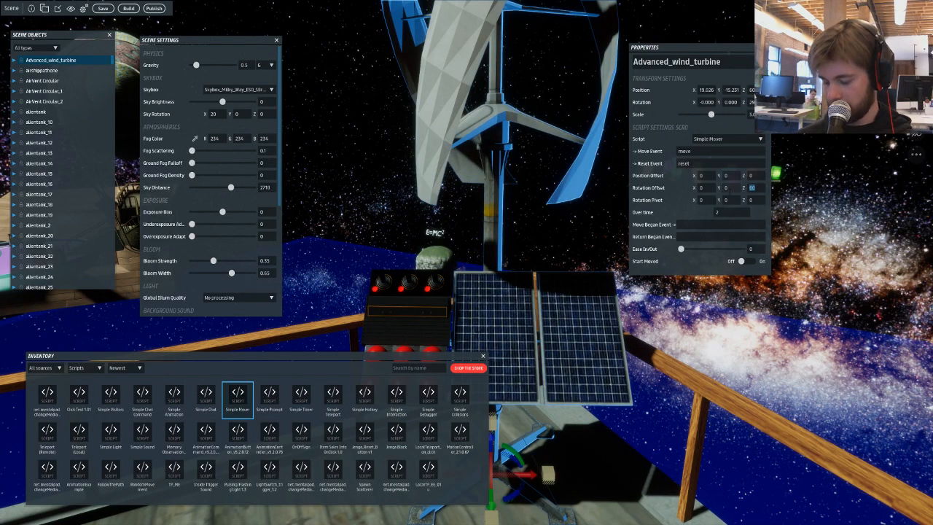
text(1)
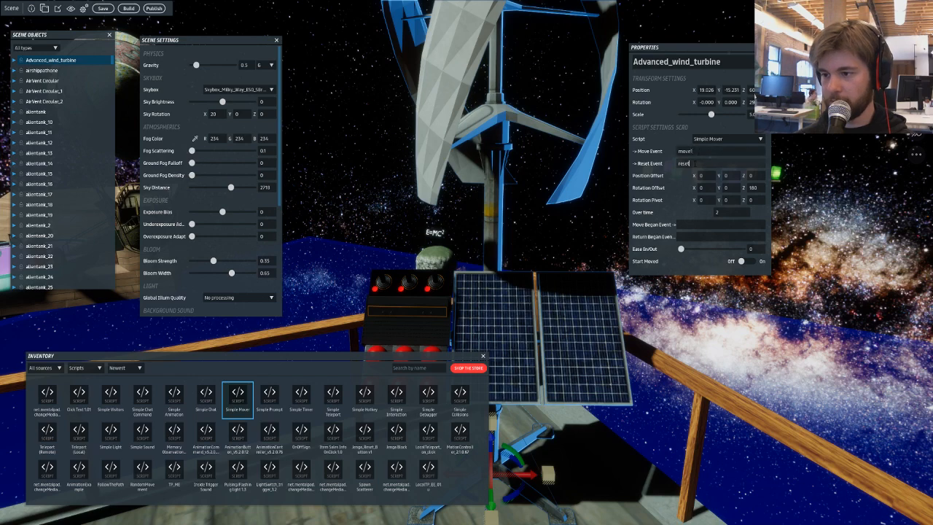
click(700, 150)
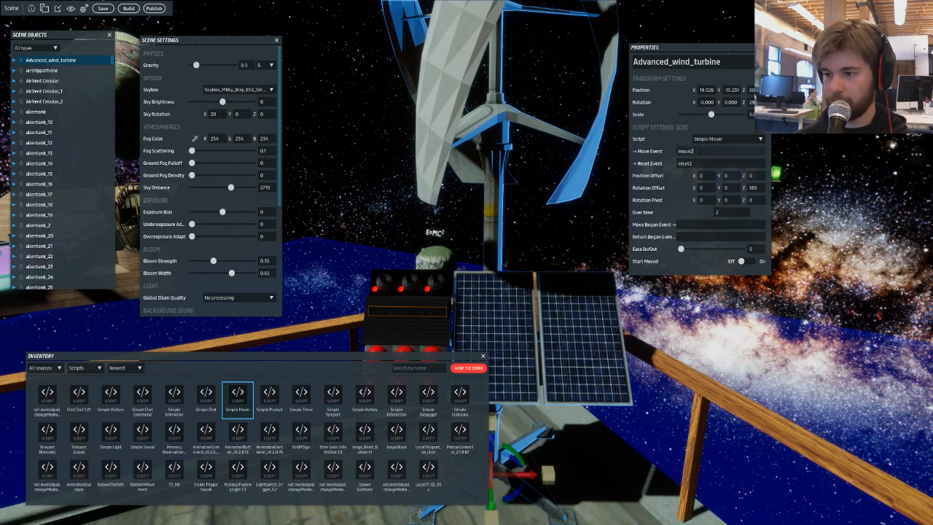
- Attach the Simple Interaction script to PushButton_Animated_4, with move2 as first-click event and reset2 as second-click event
right_drag(468, 275, 466, 278)
click(466, 274)
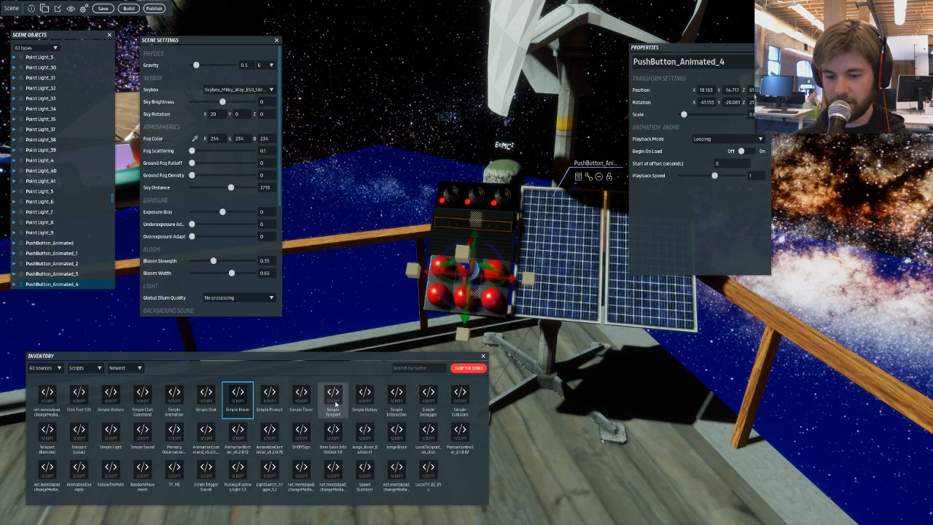
drag(400, 407, 473, 271)
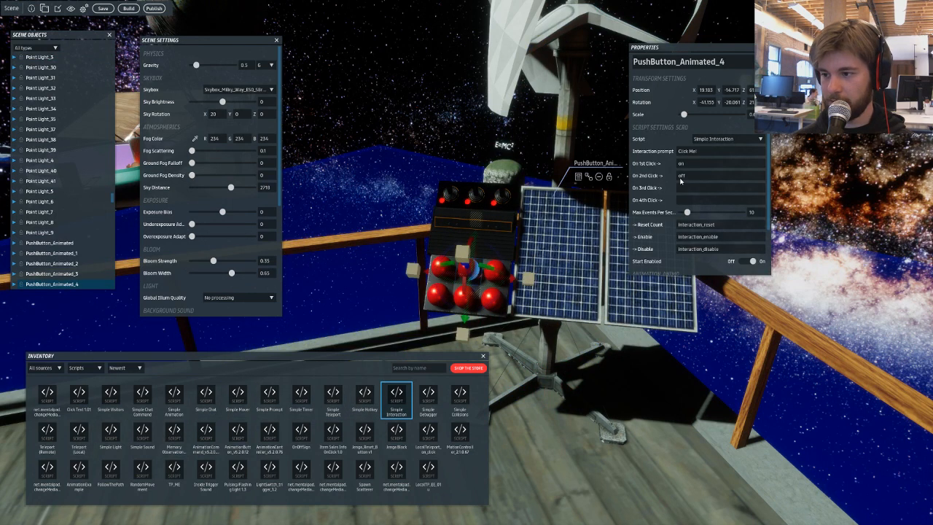
double_click(680, 163)
text(Mov)
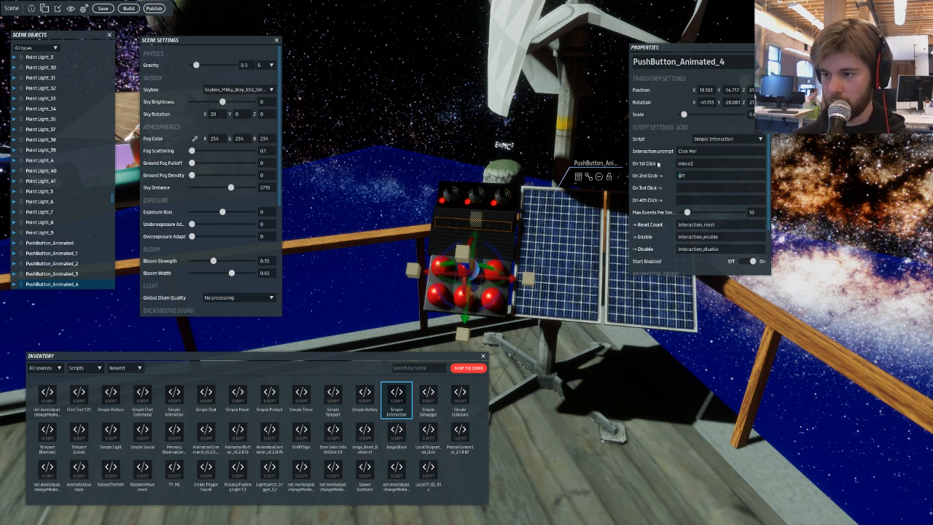
text(mo)
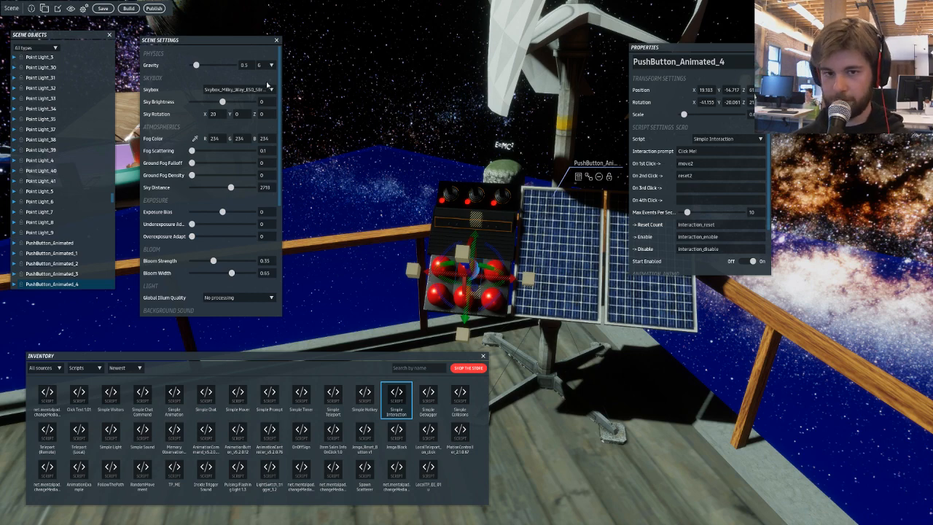
- Build the scene with the new push button events and visit it
click(129, 8)
click(503, 278)
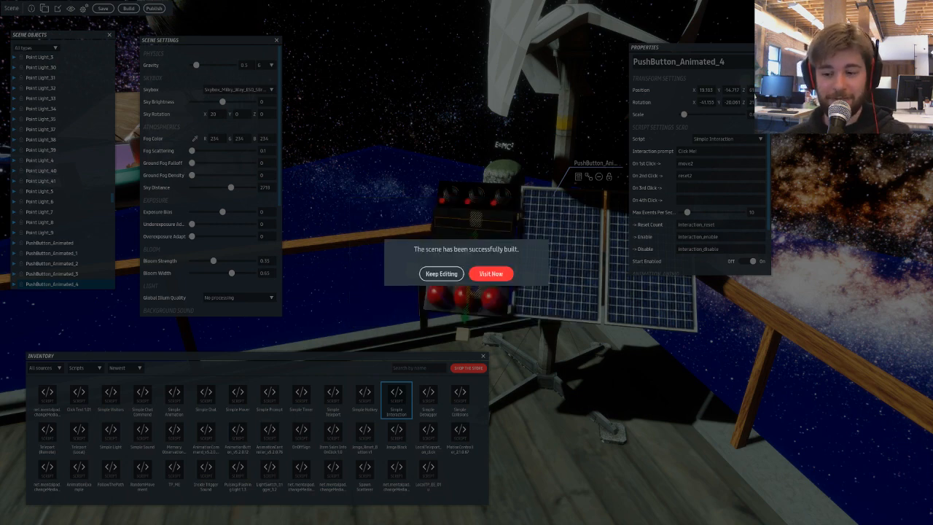
click(495, 274)
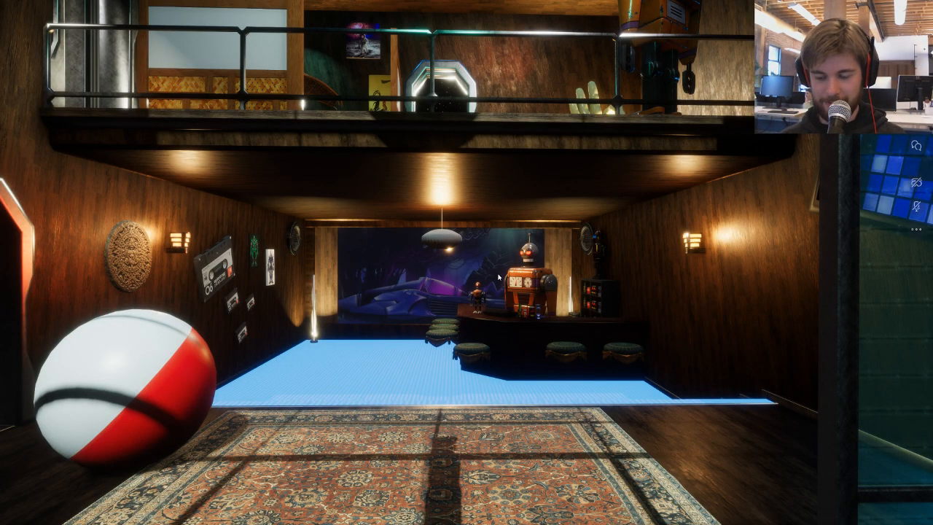
- Walk from the spawn room across the bridges to the control console beside the wind turbine
drag(395, 273, 263, 247)
key(w)
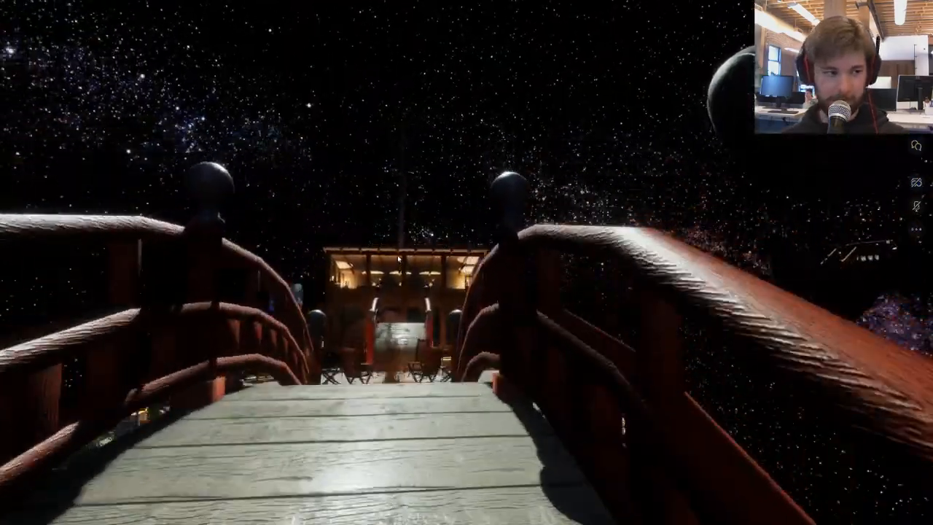
drag(433, 267, 458, 280)
key(w)
key(w)
right_drag(457, 280, 450, 228)
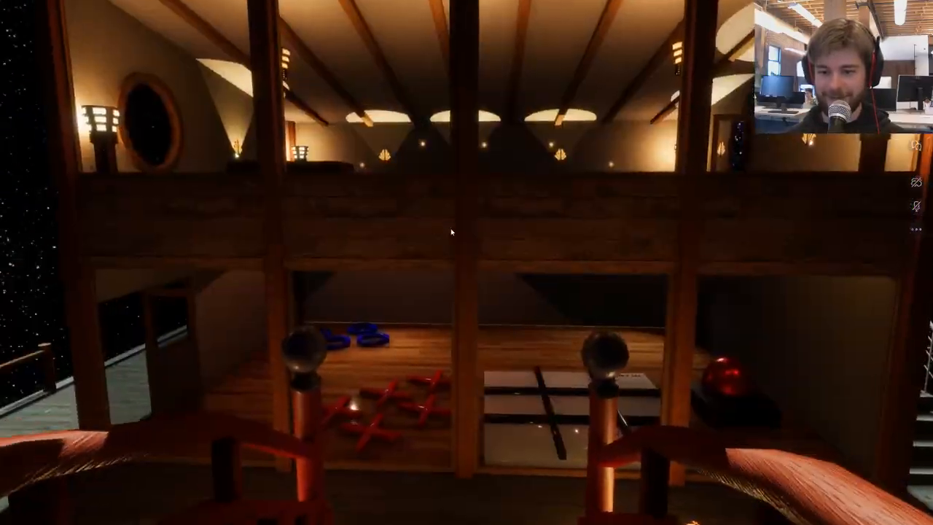
key(w)
drag(450, 228, 599, 230)
key(w)
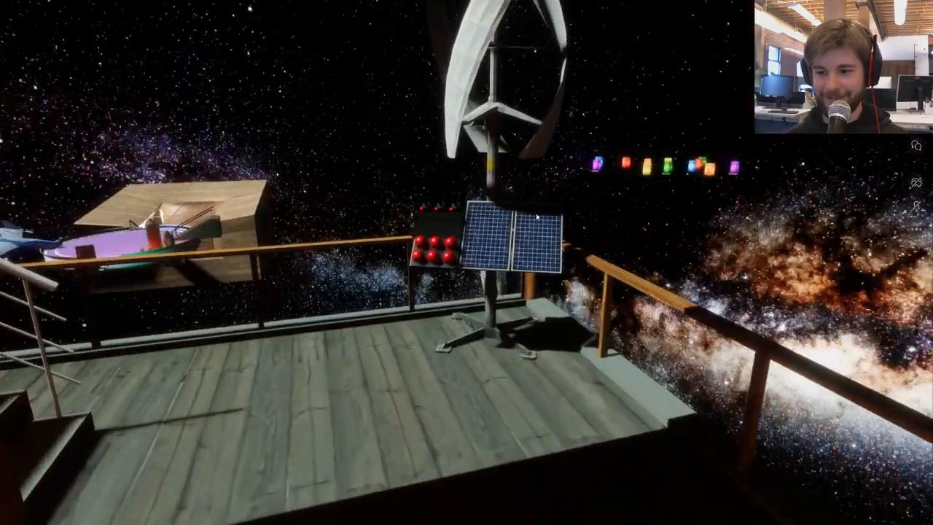
key(w)
drag(437, 394, 787, 353)
key(s)
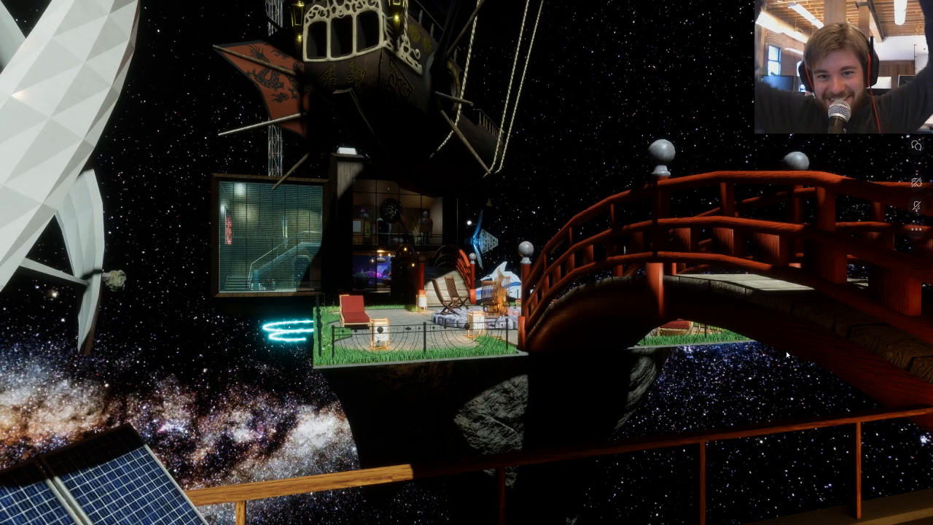
- Test the console's dials and push buttons, checking the reactions of the airship, the E=MC² text and the wind turbine
drag(544, 322, 254, 372)
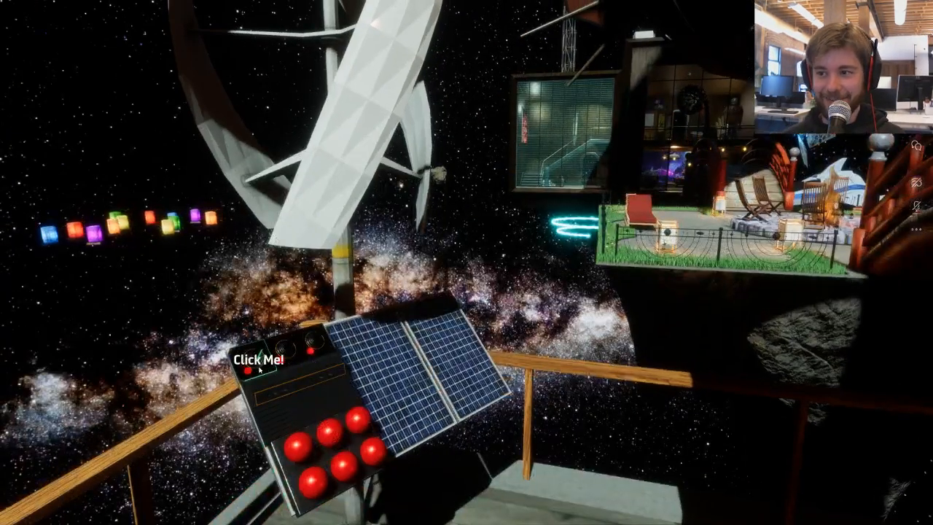
drag(346, 430, 399, 351)
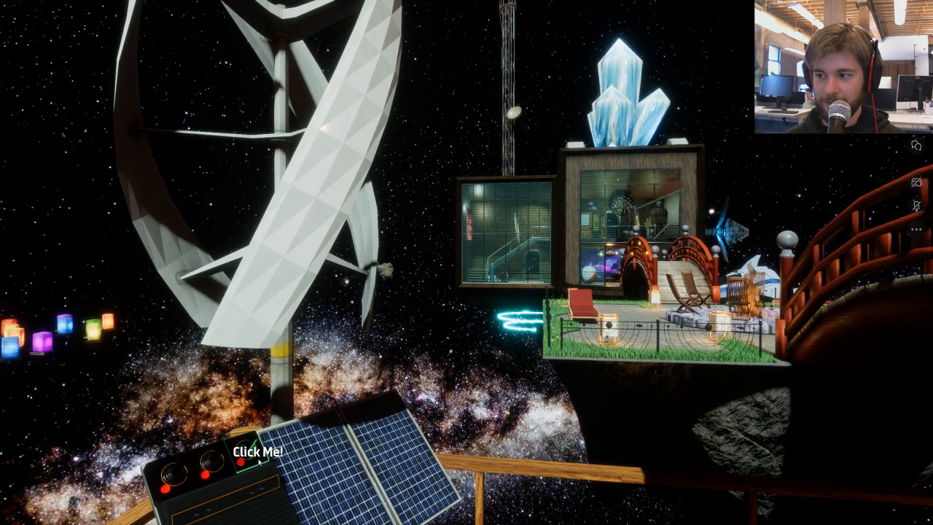
drag(263, 461, 251, 406)
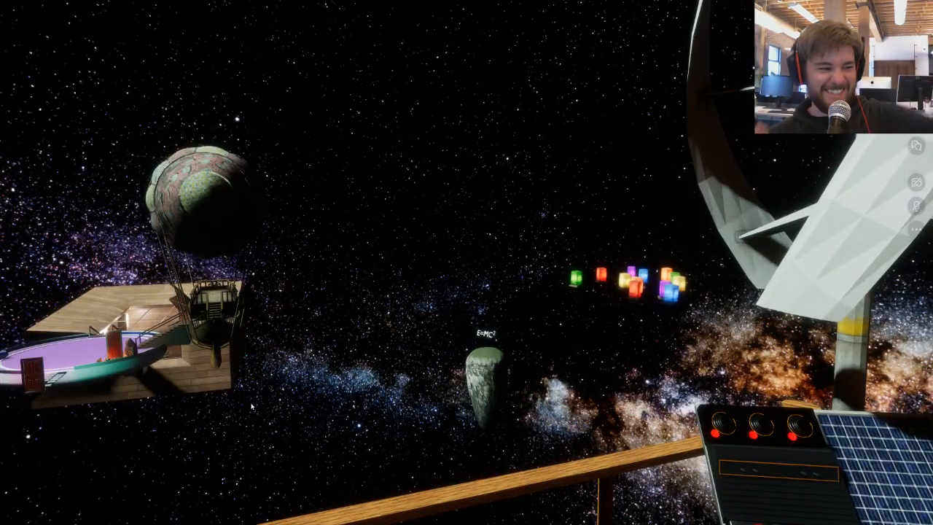
drag(250, 406, 551, 310)
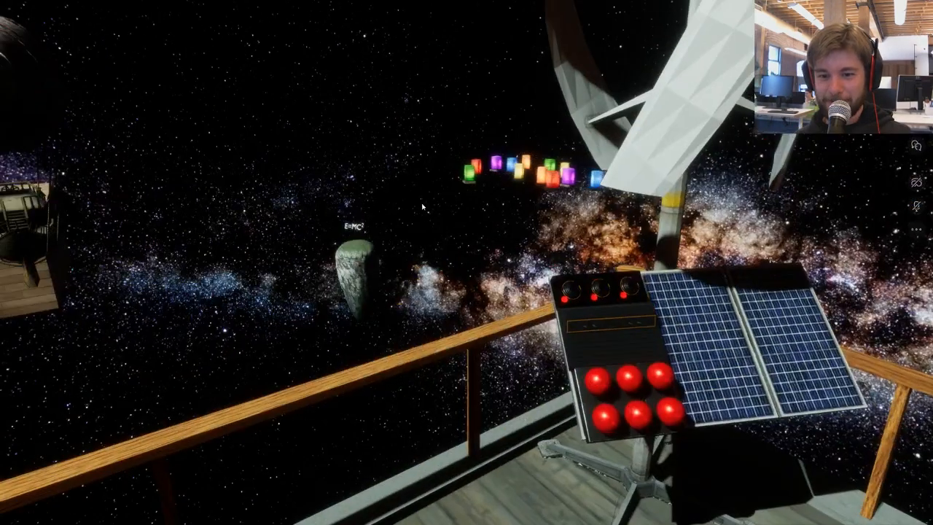
key(w)
right_drag(552, 310, 502, 394)
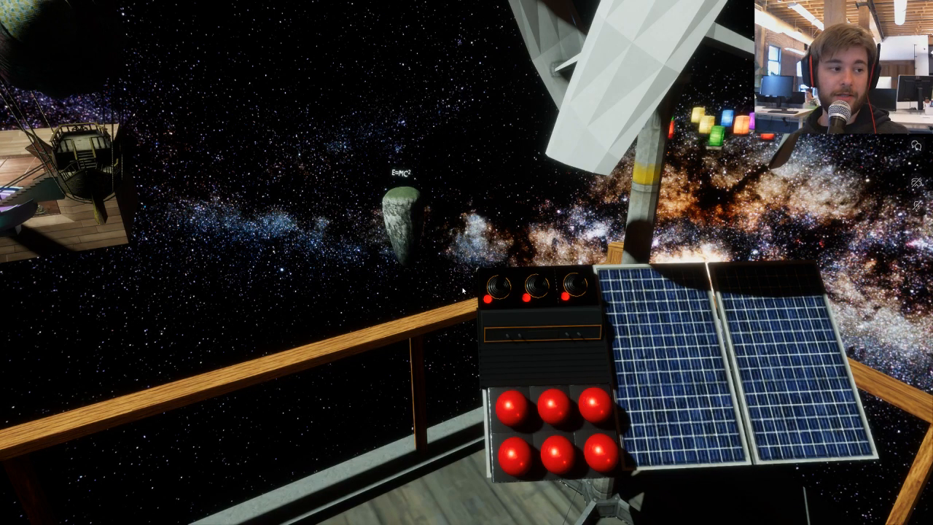
key(s)
key(d)
key(a)
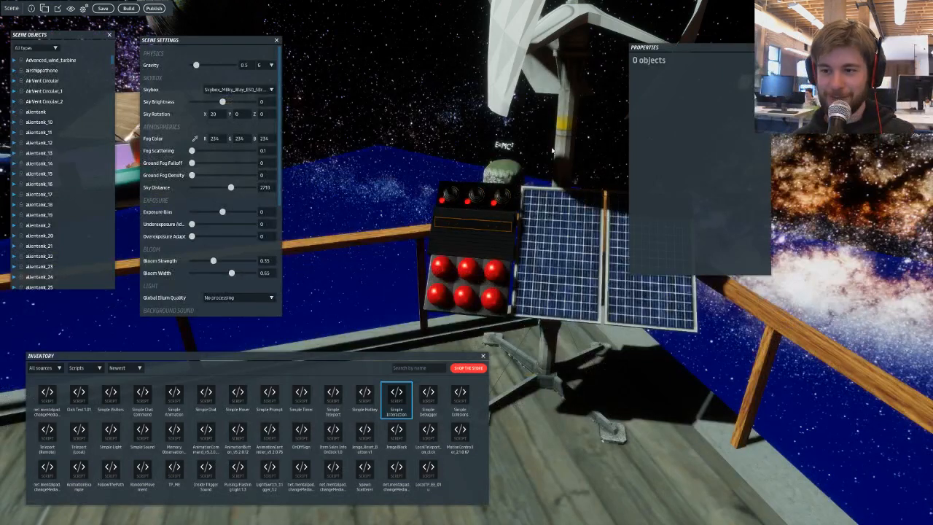
- Compare the Simple Mover settings of the wind turbine and the E=MC² text, and save the scene
click(646, 314)
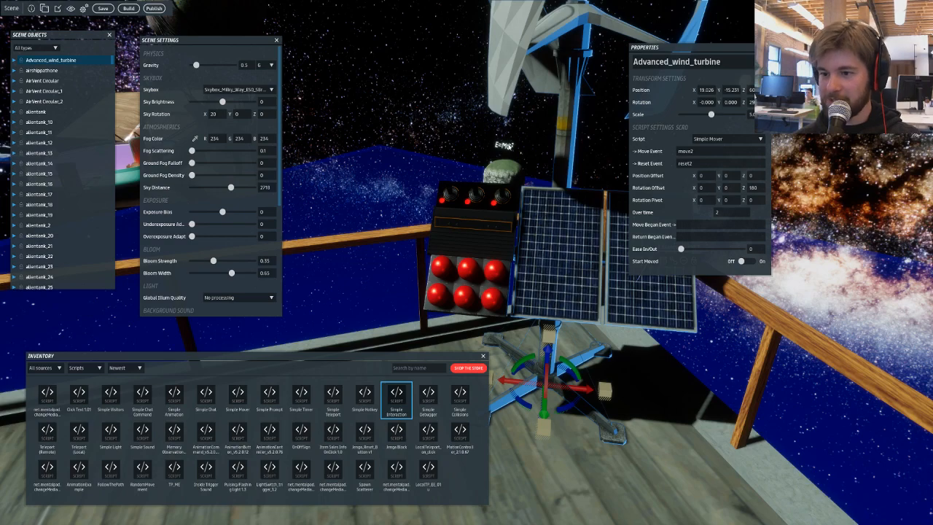
click(509, 146)
right_drag(474, 151, 494, 140)
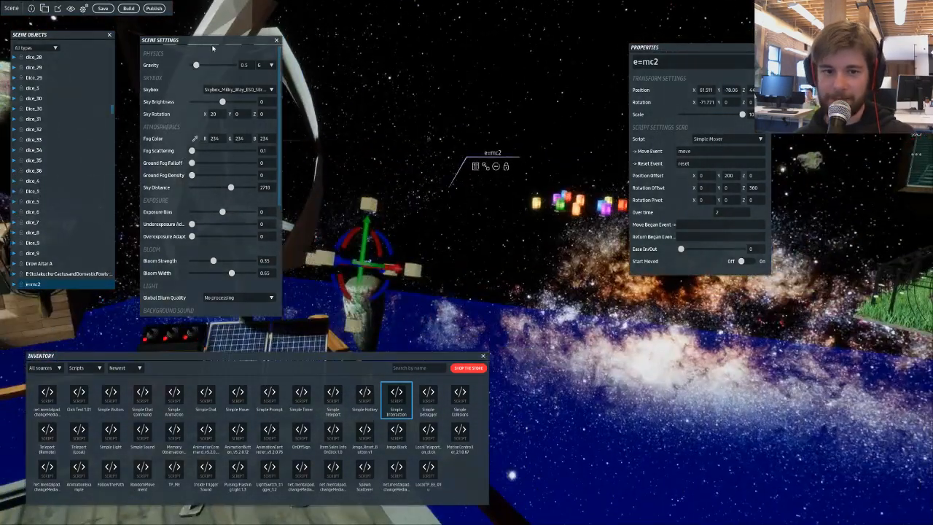
click(109, 10)
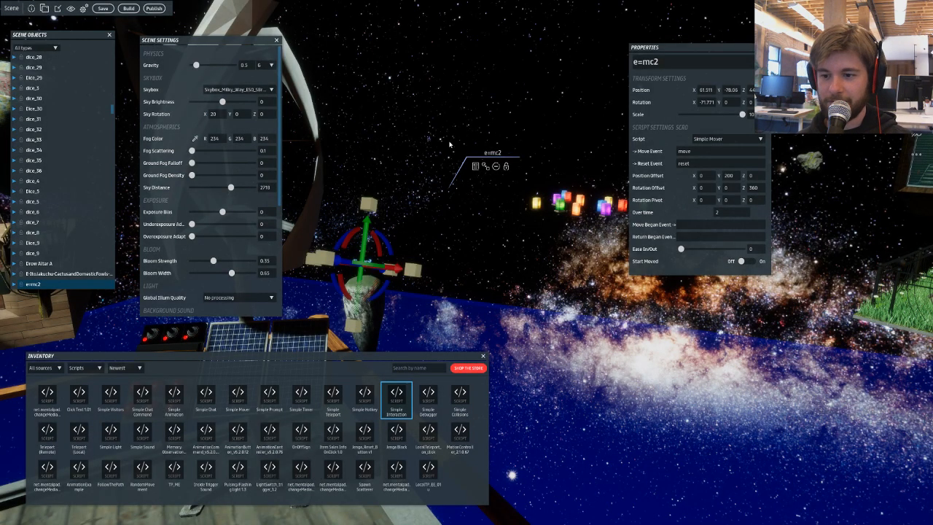
- Add a collision volume to the e=mc2 object and set its motion type to Keyframed
key(a)
key(w)
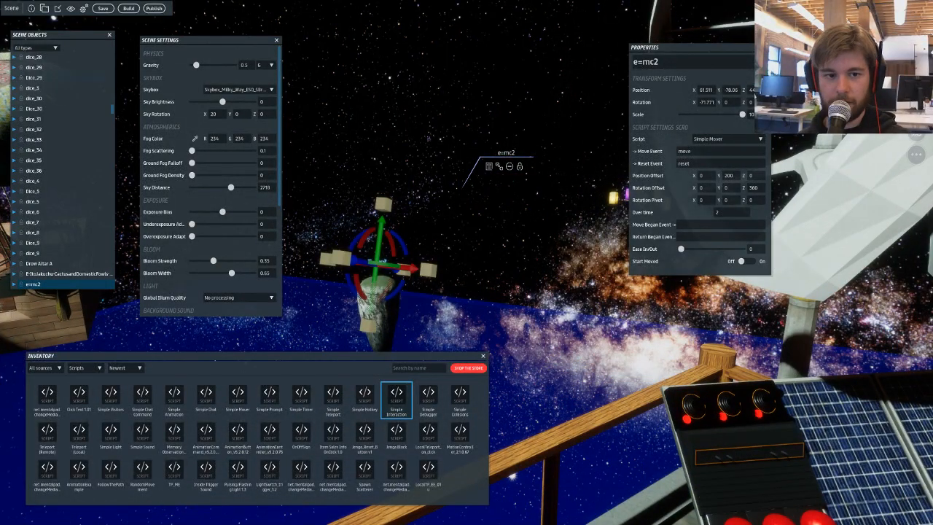
right_click(63, 284)
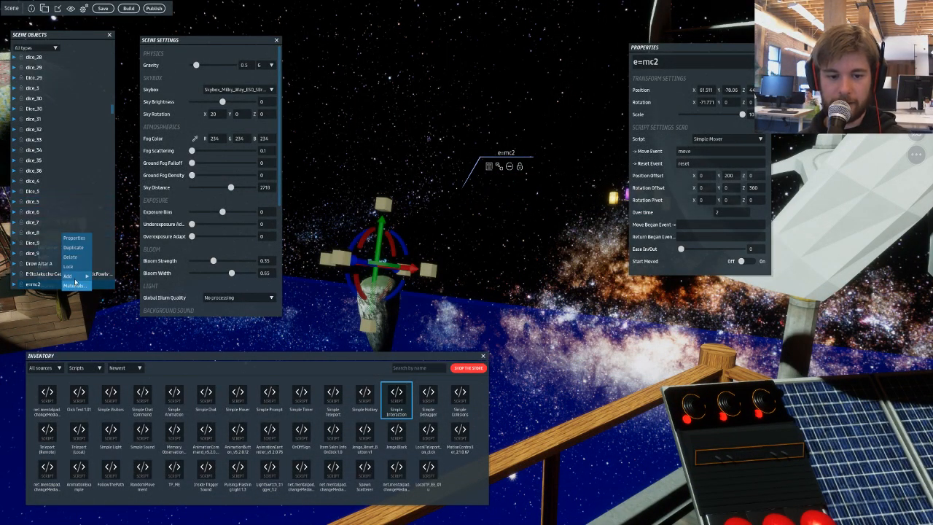
mouse_move(73, 277)
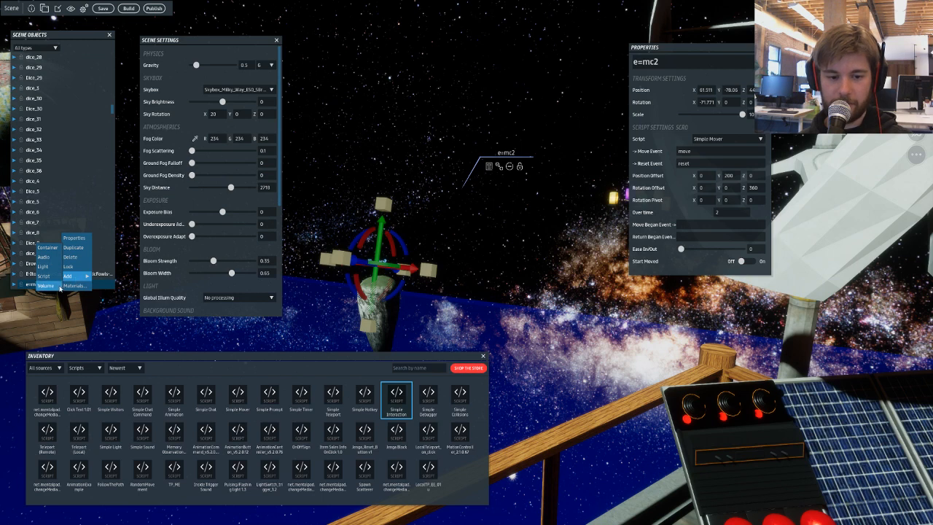
click(47, 286)
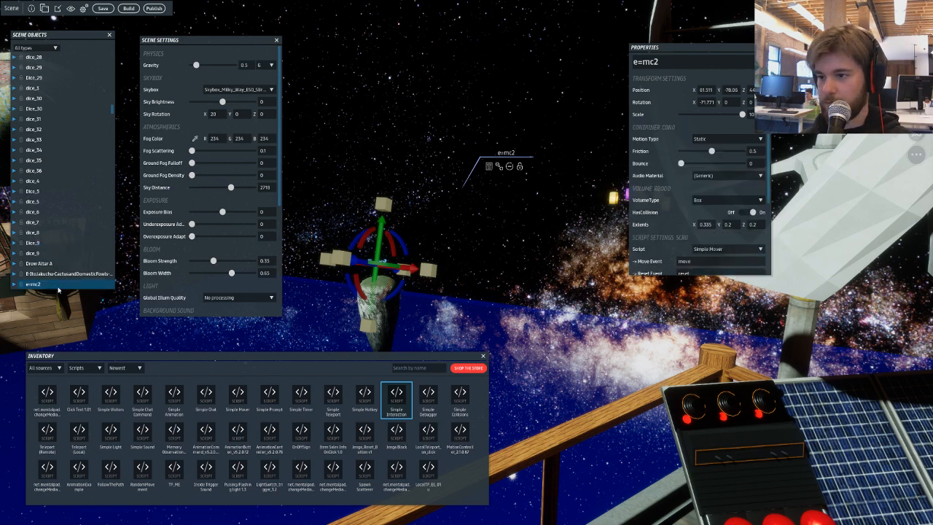
right_drag(489, 281, 628, 247)
click(716, 140)
click(716, 165)
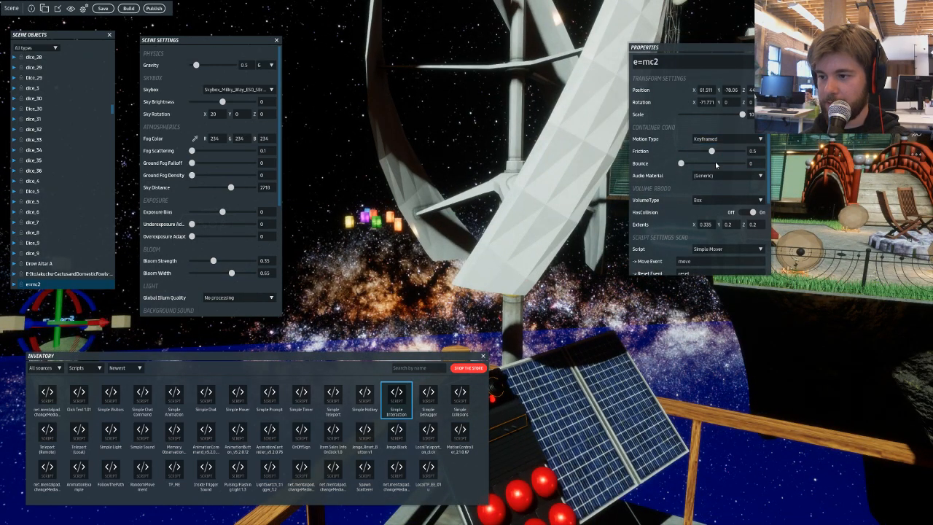
- Add a collision volume to Advanced_wind_turbine and set its motion type to Keyframed
click(556, 198)
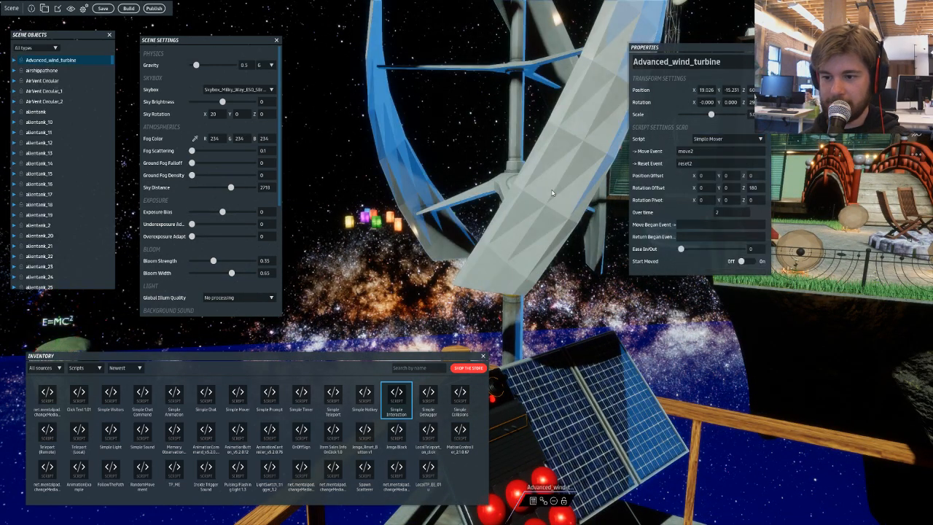
right_click(65, 60)
mouse_move(76, 101)
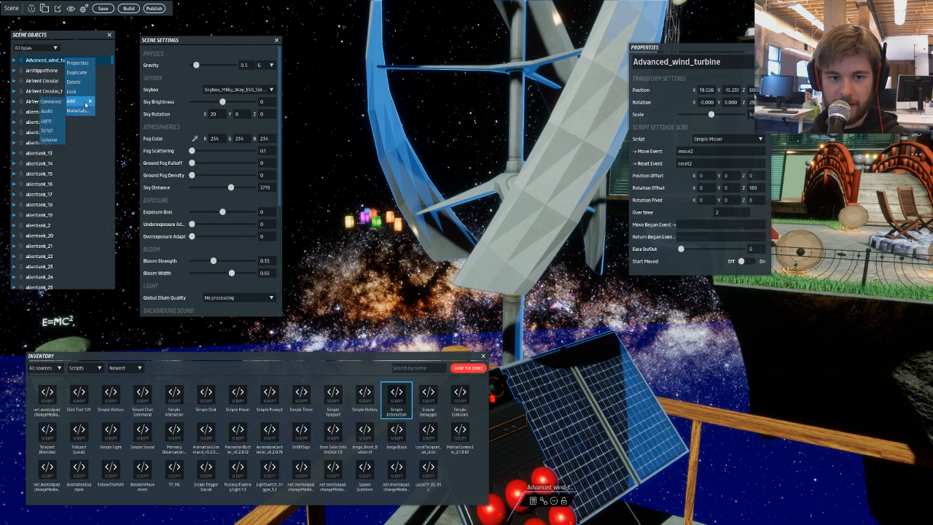
click(49, 139)
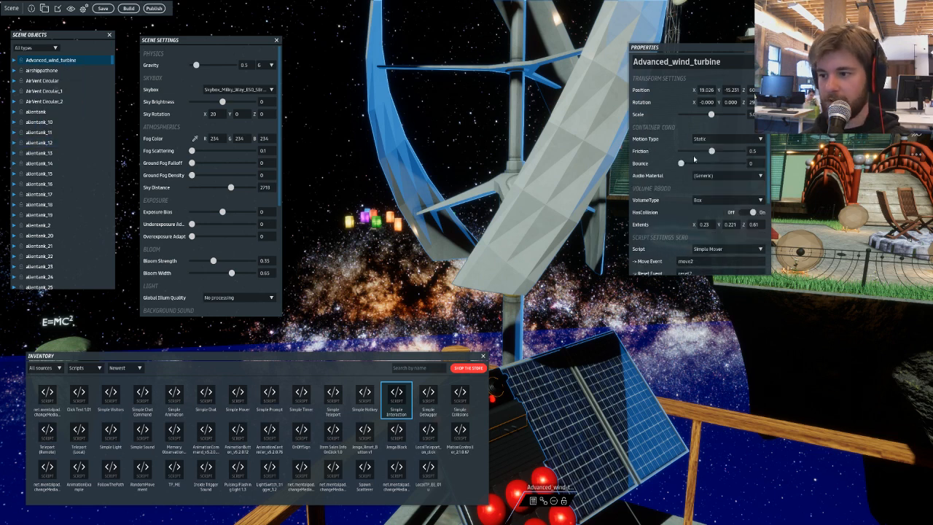
click(720, 140)
click(720, 165)
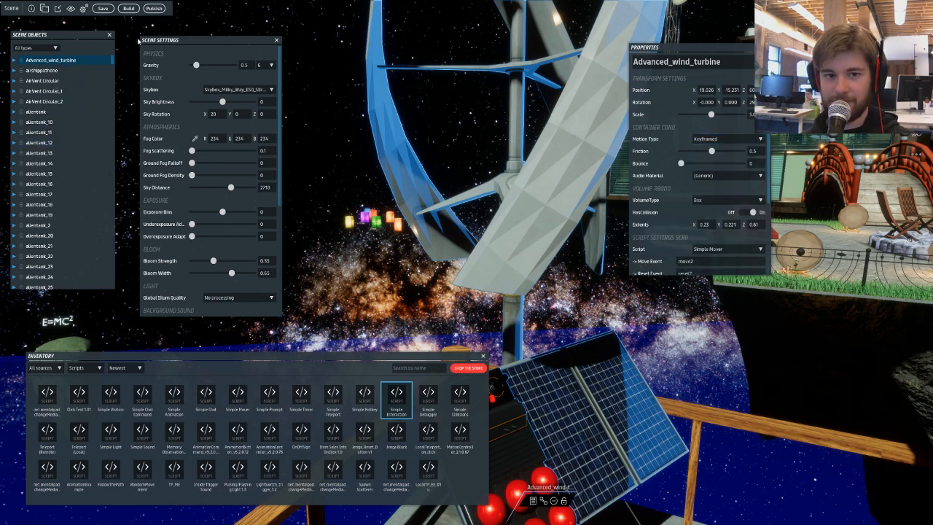
- Rebuild the scene with the keyframed text and turbine, and visit it
click(135, 10)
click(492, 279)
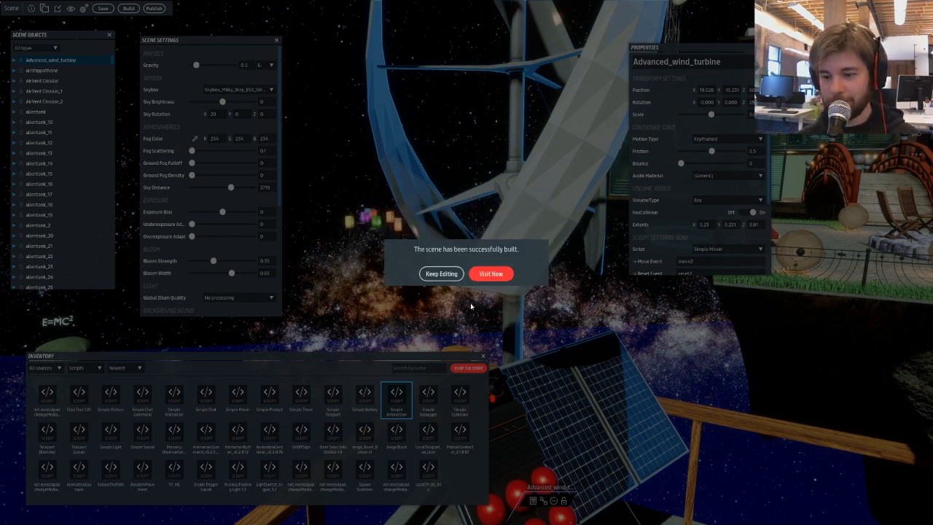
click(491, 277)
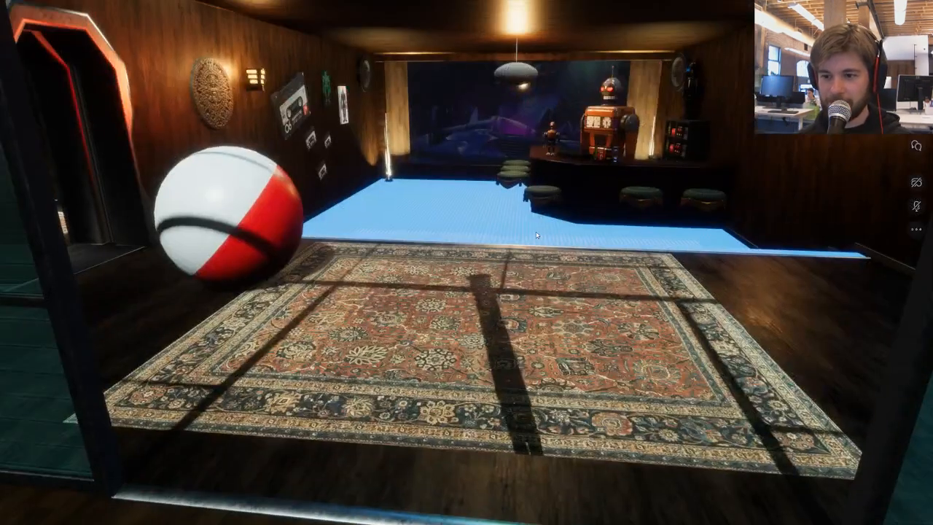
- Return to the console deck in the rebuilt scene by crossing the bridges past the fire pit
drag(537, 234, 230, 189)
key(w)
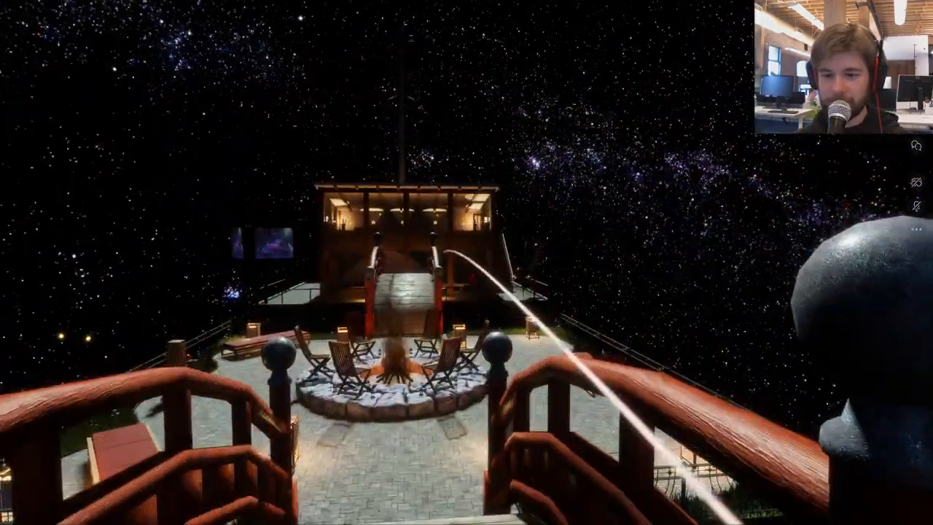
right_click(446, 251)
key(w)
drag(446, 251, 402, 400)
key(w)
key(w)
key(w)
key(a)
drag(421, 329, 447, 323)
key(s)
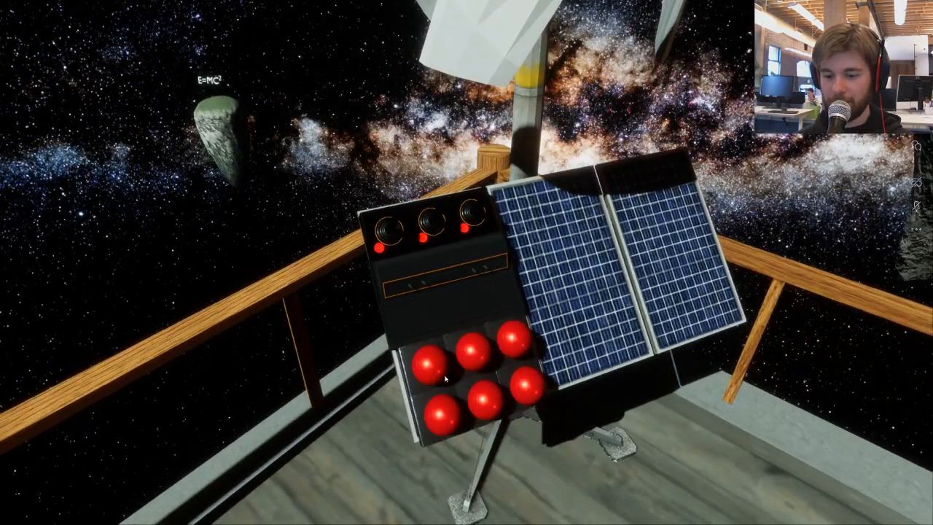
- Retest the console controls in the rebuilt scene, watching the E=MC² text and the wind turbine
key(a)
drag(444, 377, 531, 287)
key(d)
key(d)
key(w)
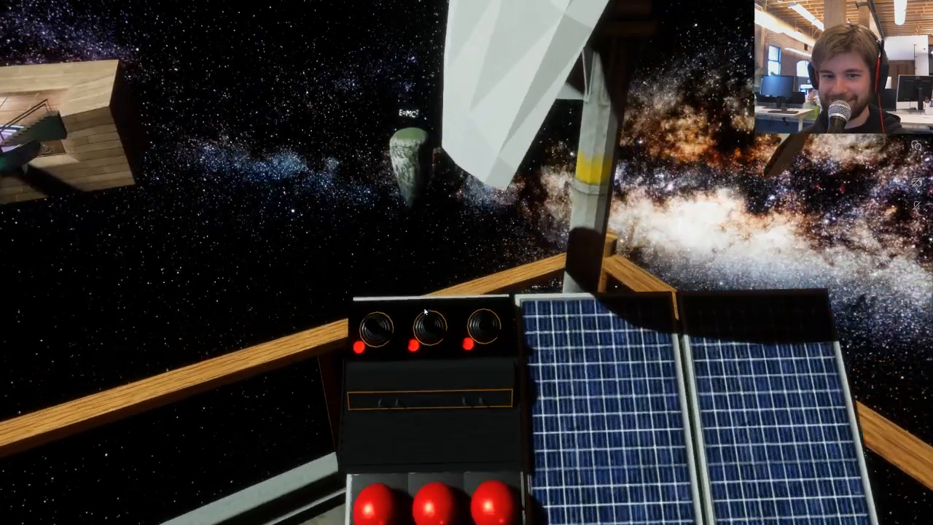
drag(427, 312, 540, 91)
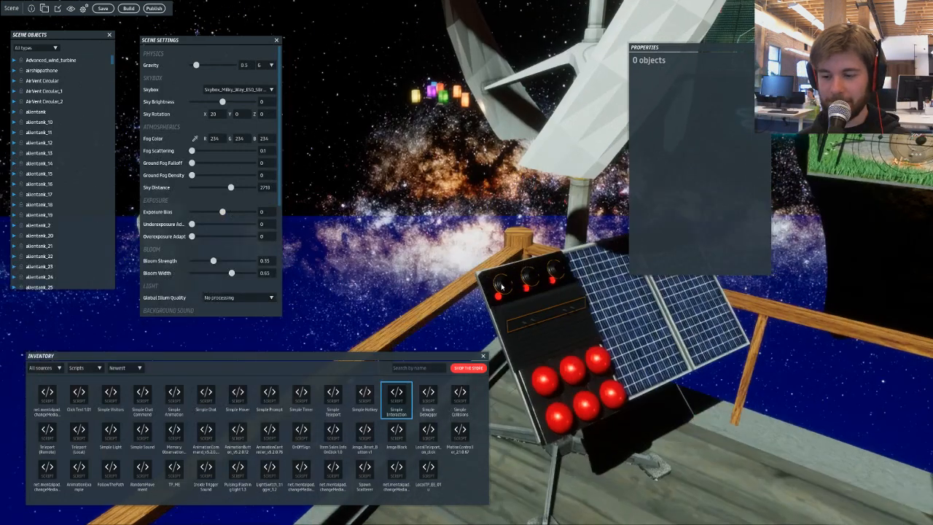
- Inspect the properties of the console knobs SYNtari_3 and SYNtari_1 and of the wind turbine
click(507, 286)
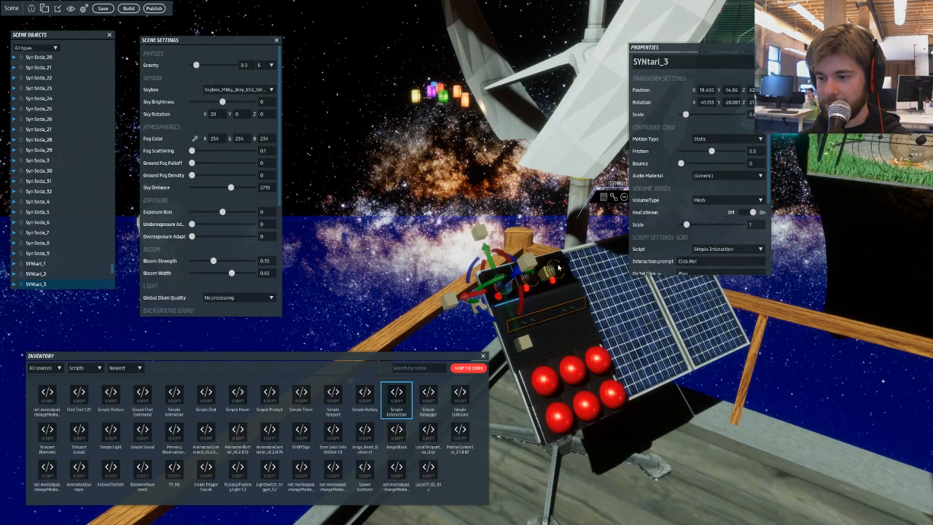
click(534, 275)
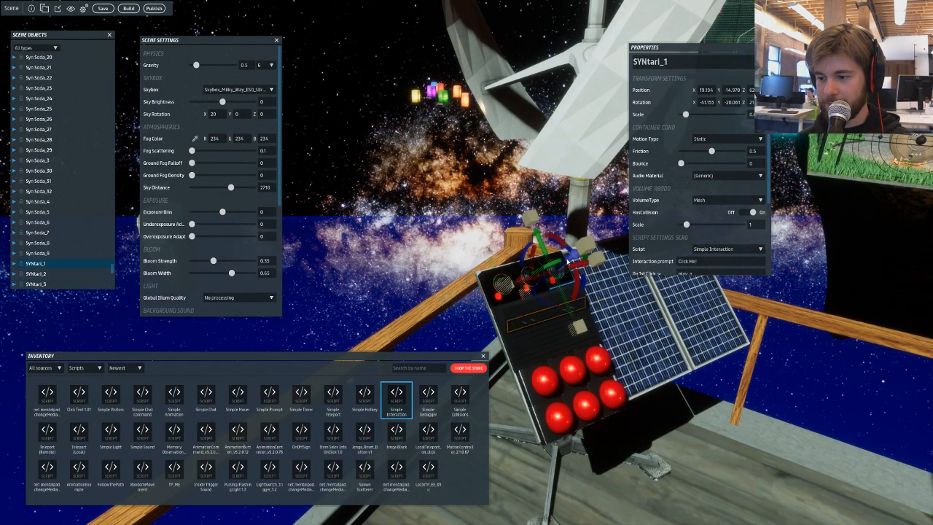
click(618, 117)
right_drag(618, 118, 204, 29)
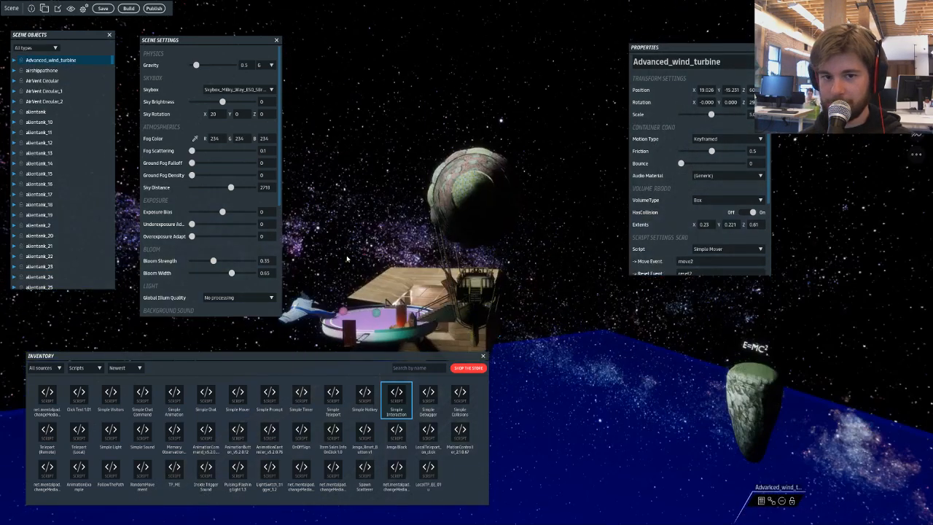
- Save and build the scene, and stay in the editor when the build finishes
click(129, 9)
click(507, 277)
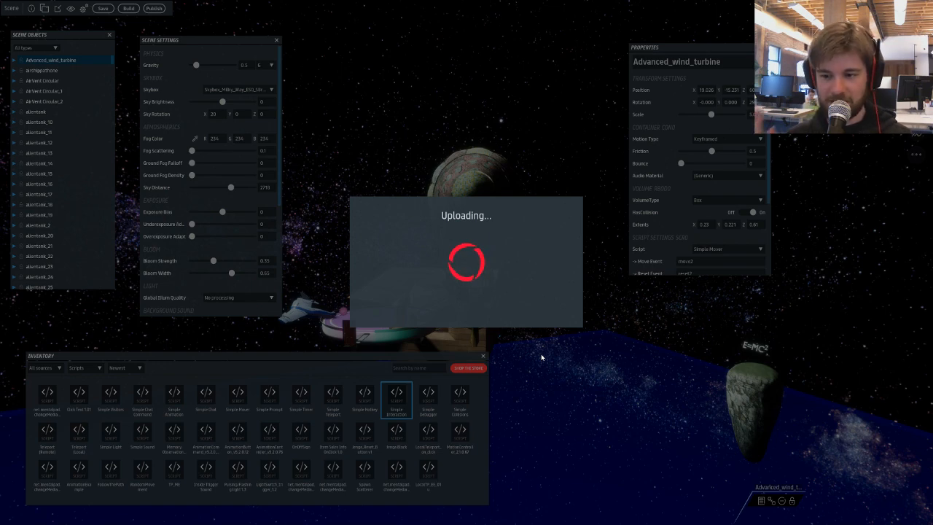
click(441, 276)
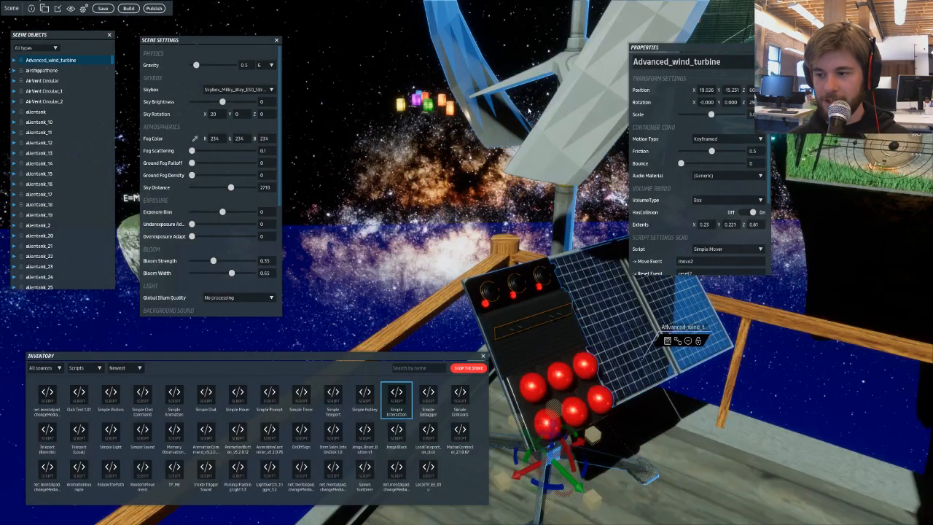
- Review the wind turbine's motion, volume and Simple Mover settings and the components that can be added to it
click(617, 140)
click(607, 142)
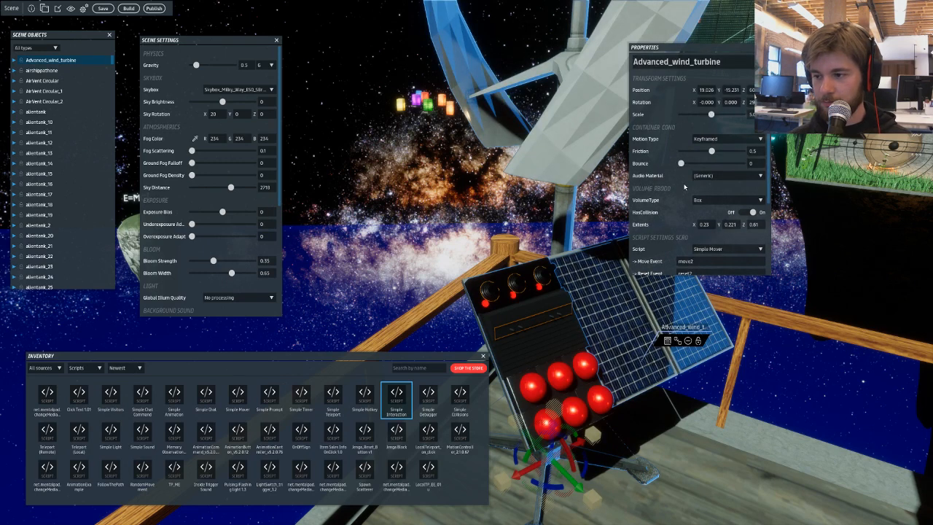
scroll(682, 180, down, 3)
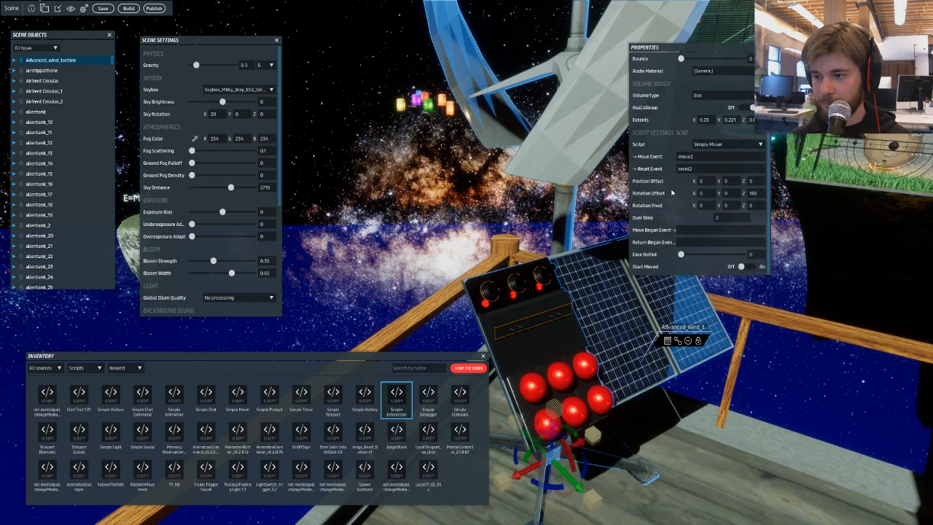
scroll(672, 191, up, 1)
scroll(672, 192, up, 1)
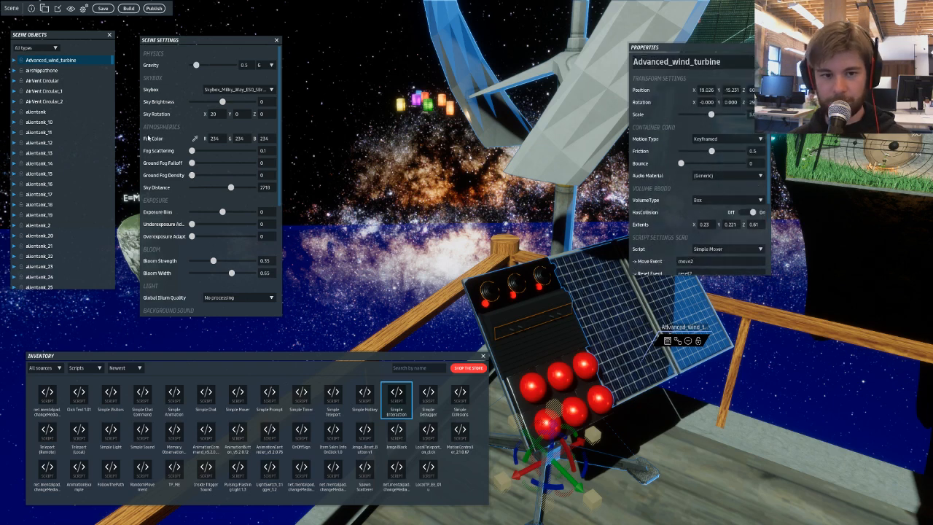
right_click(81, 60)
mouse_move(86, 104)
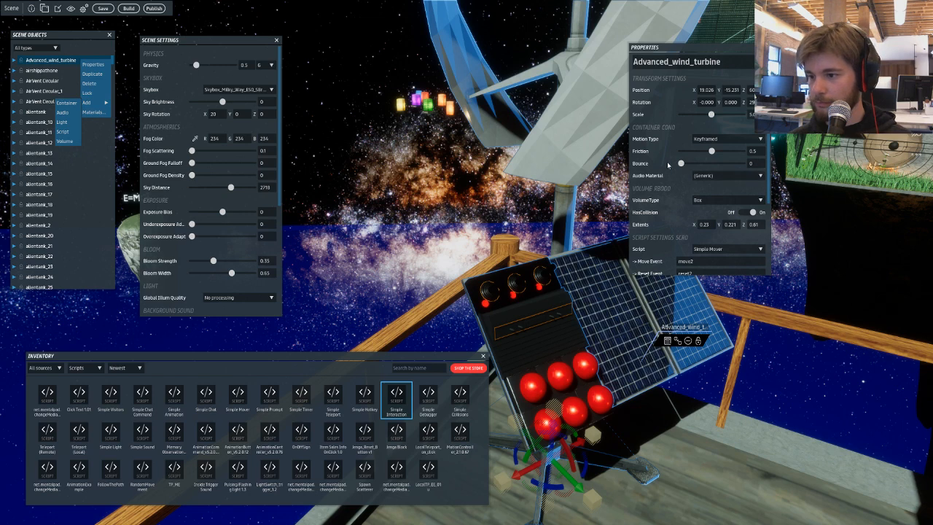
- Set the X, Y and Z extents of the wind turbine's box volume to 0.2 each
scroll(667, 162, down, 1)
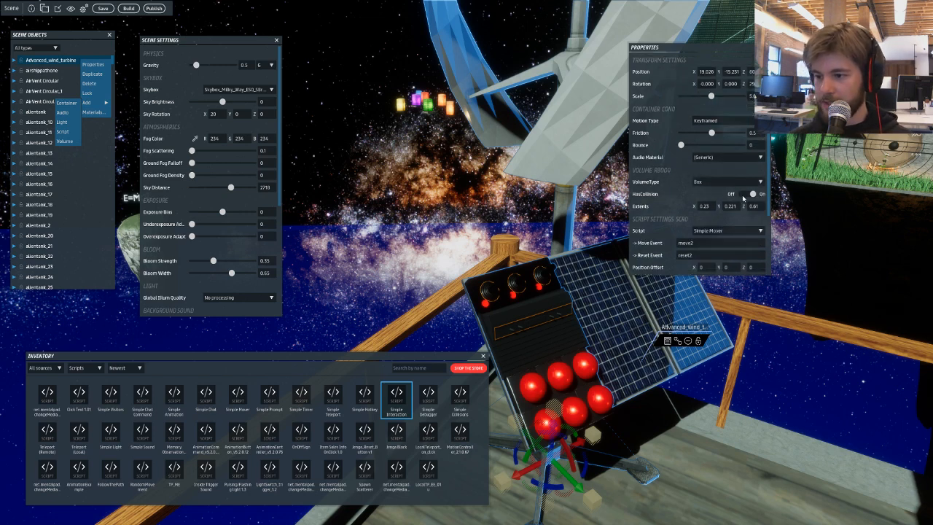
click(730, 207)
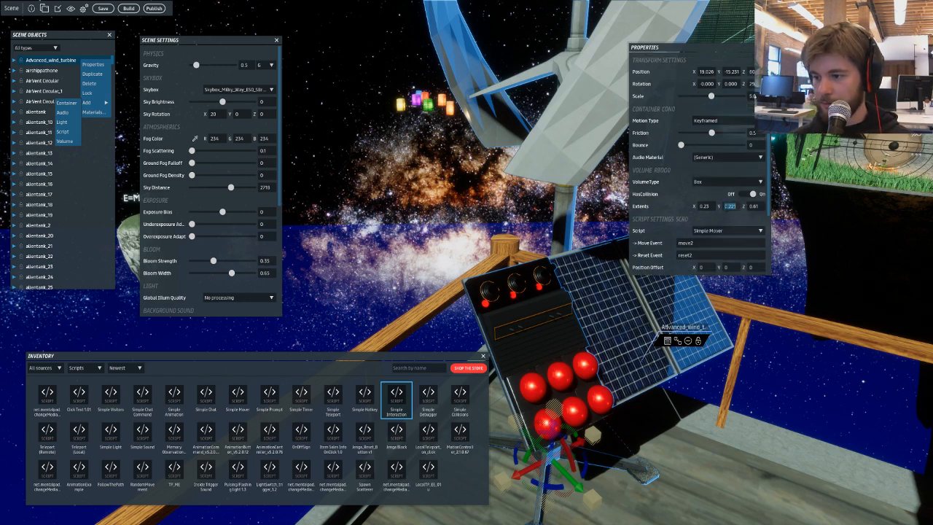
key(Return)
drag(729, 207, 760, 206)
text(23)
text(1)
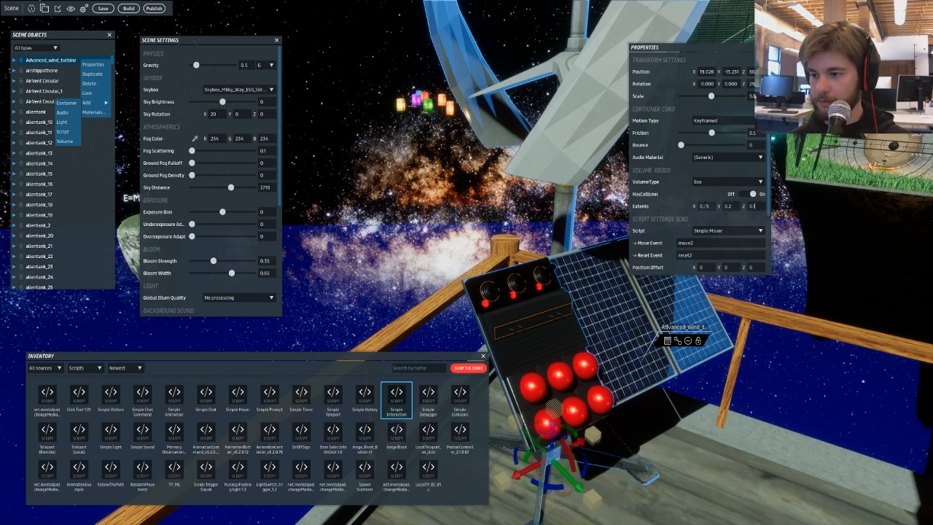
drag(703, 207, 716, 207)
text(1)
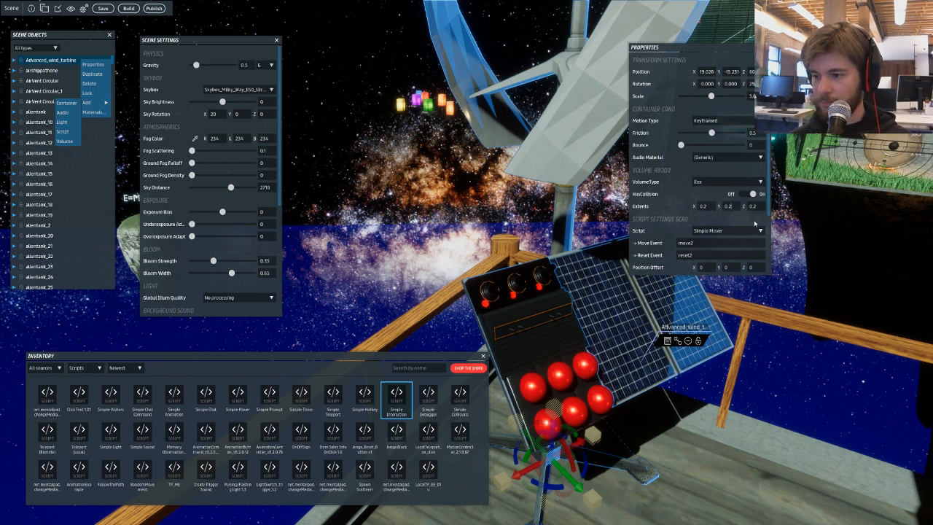
text(1)
- Change the wind turbine's volume type to Sphere and set its radius to 0.2
click(754, 182)
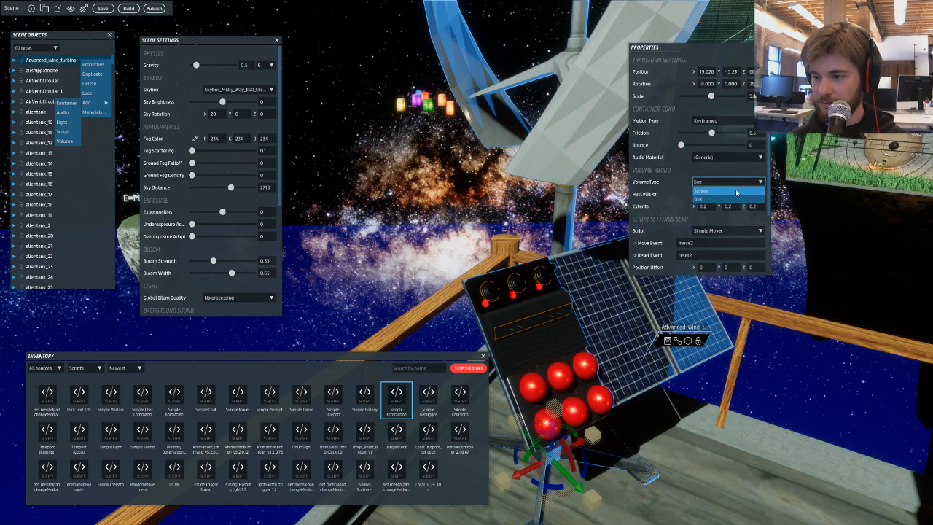
click(736, 189)
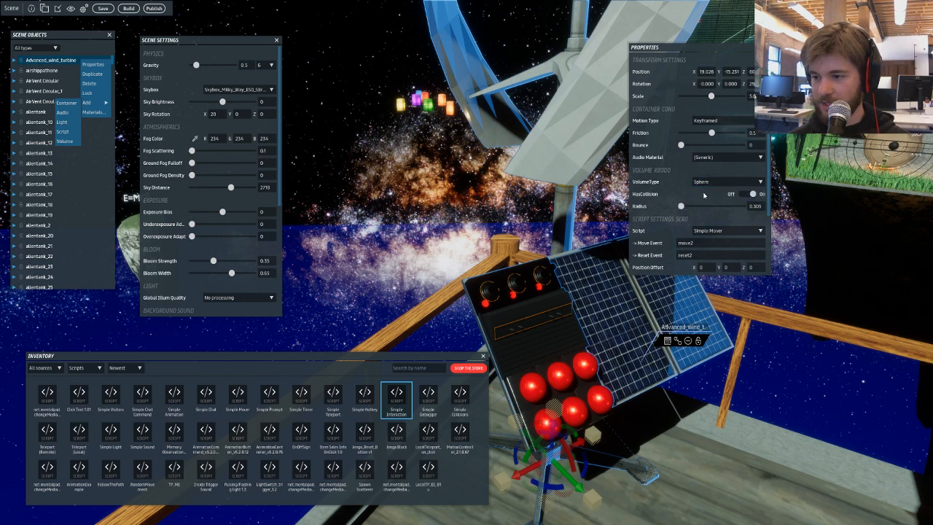
drag(753, 207, 768, 207)
text(1)
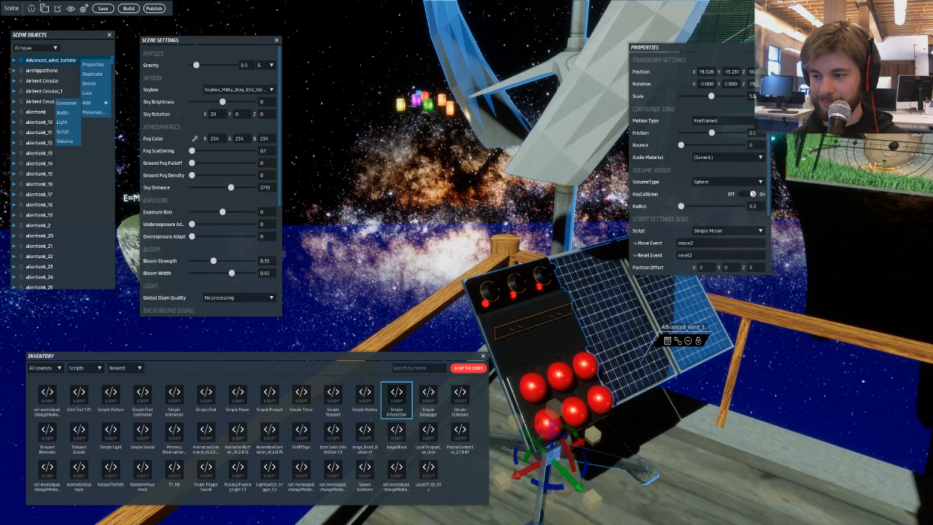
scroll(748, 195, down, 2)
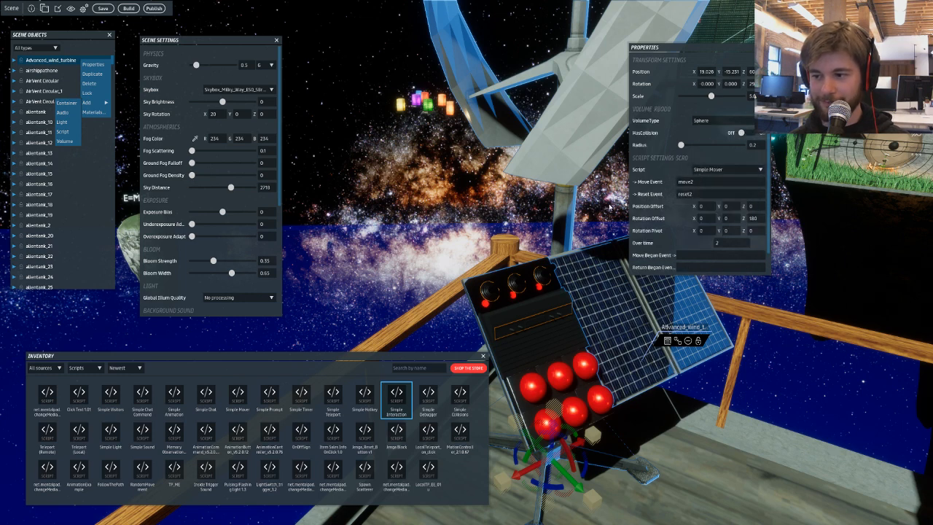
click(129, 8)
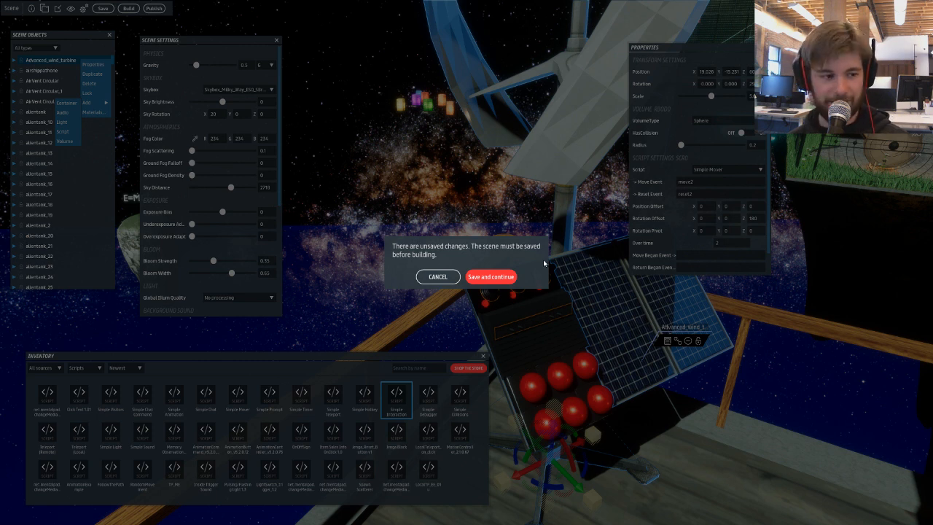
key(Escape)
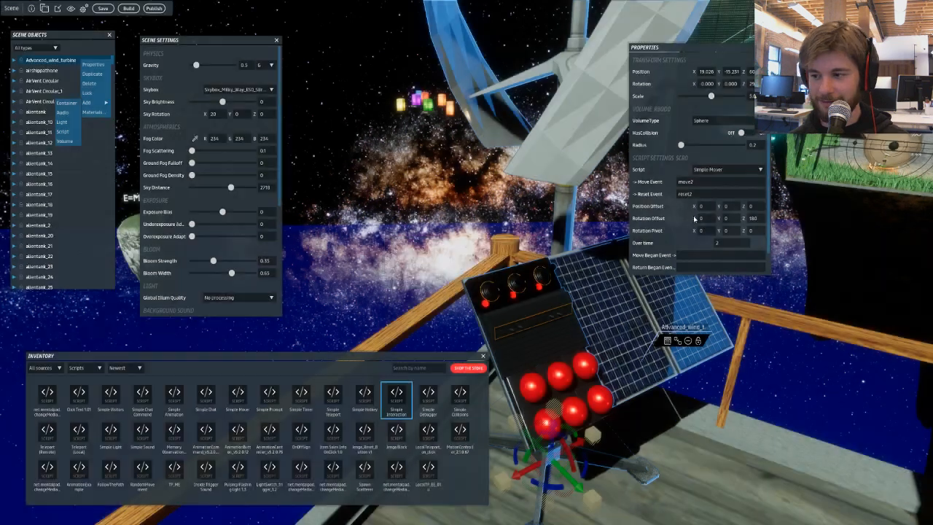
click(743, 135)
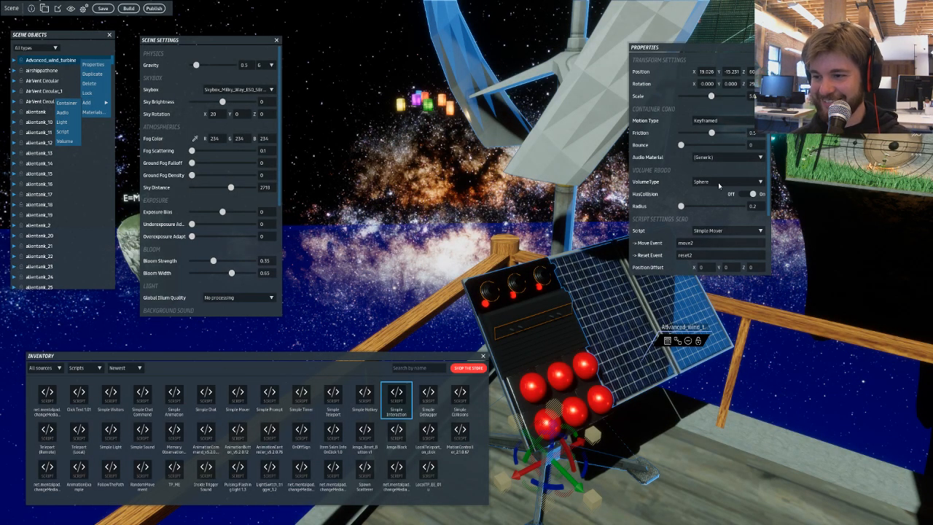
- Show the scene's physics shapes and inspect the collision sphere around the wind turbine from farther back
click(72, 10)
click(91, 47)
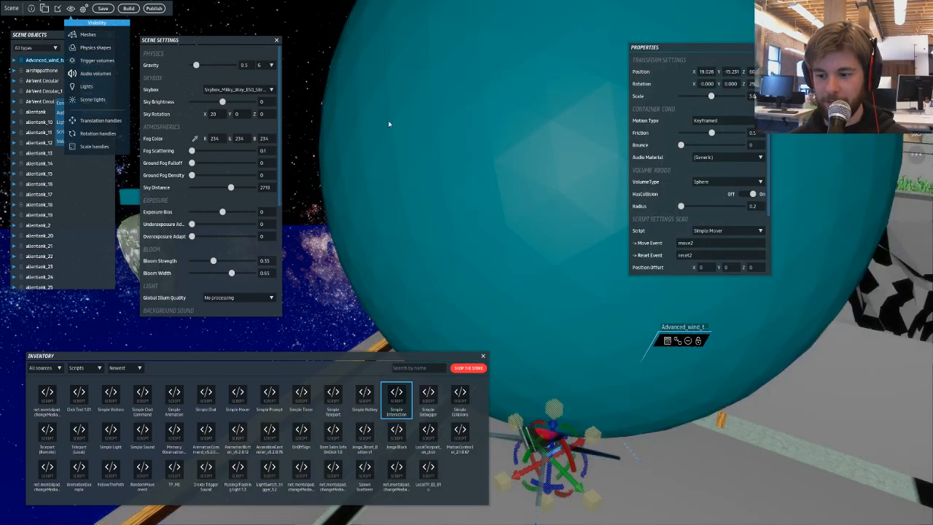
right_drag(389, 122, 460, 142)
click(446, 232)
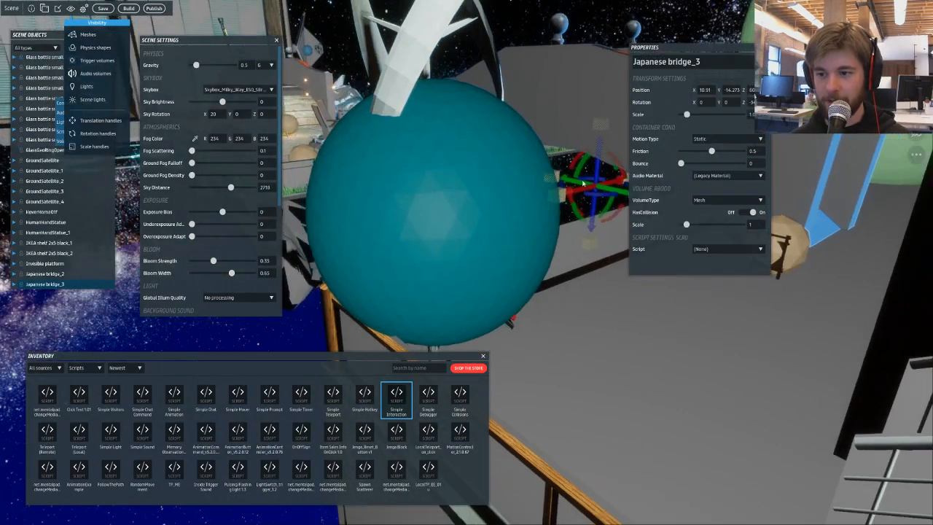
scroll(447, 236, down, 2)
scroll(447, 235, down, 3)
right_drag(447, 233, 539, 214)
click(516, 226)
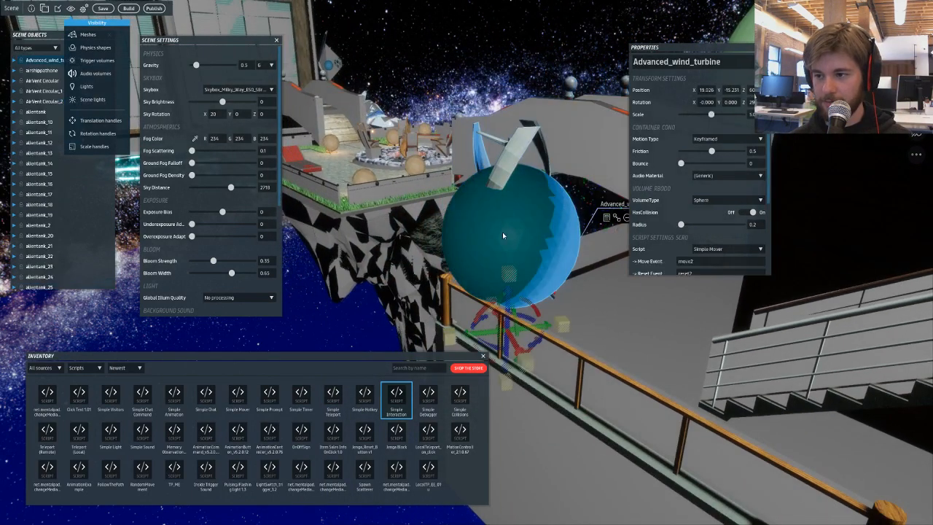
scroll(510, 300, down, 2)
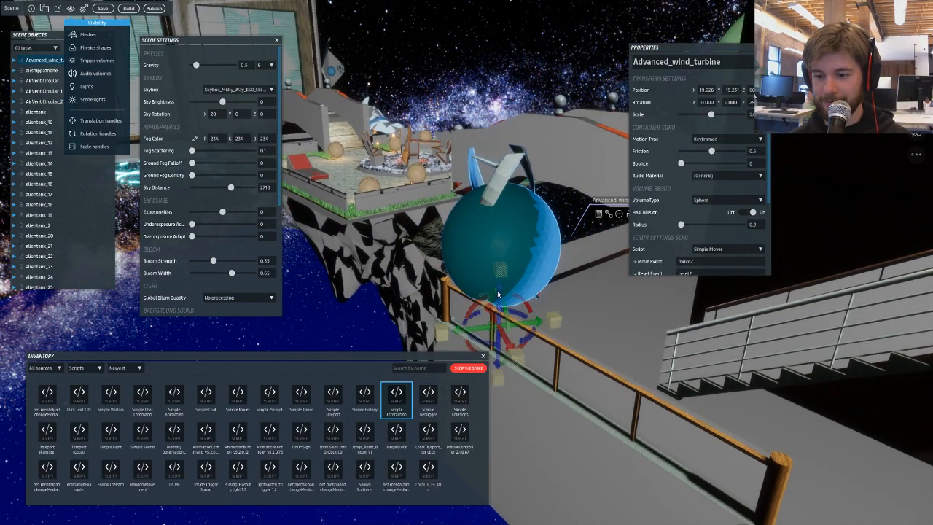
- Try raising the wind turbine above the deck, and undo the move
drag(498, 293, 489, 212)
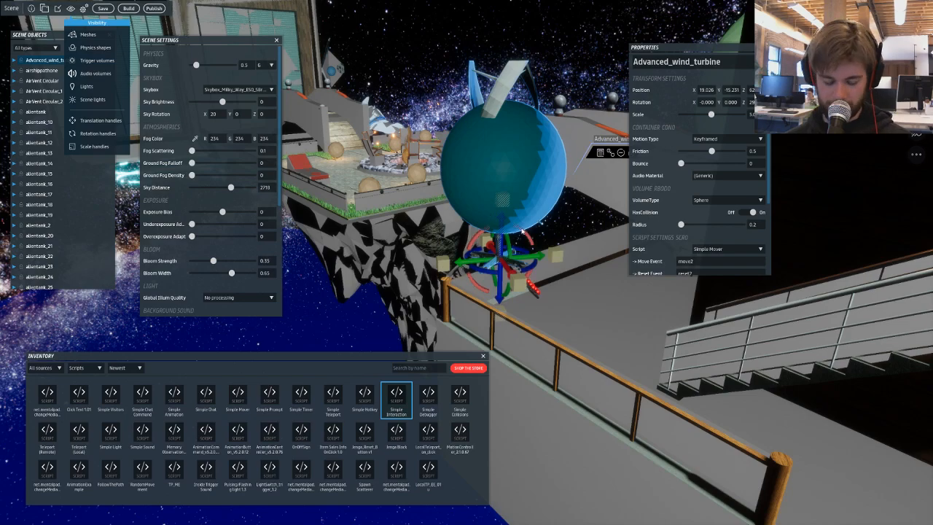
key(ctrl+z)
- Examine from several angles how the collision sphere covers the wind turbine's base and the console controls
scroll(598, 264, up, 2)
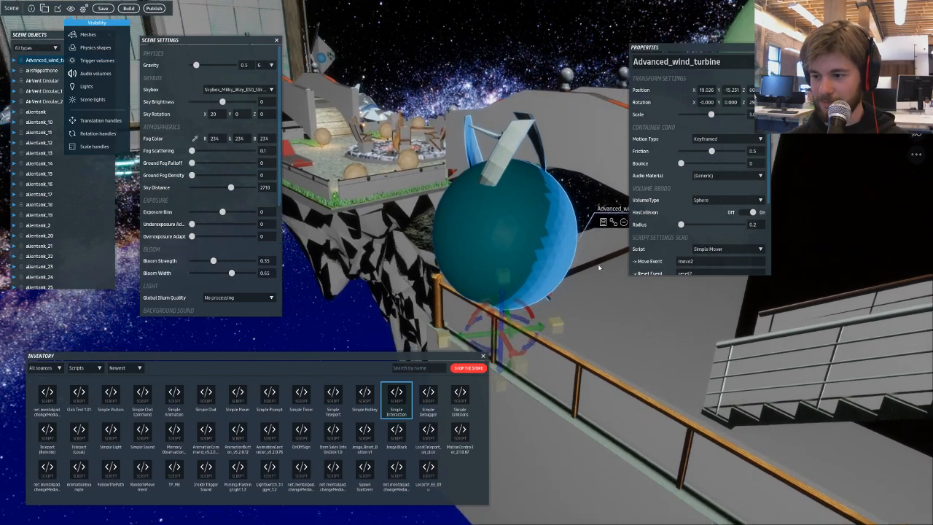
right_drag(597, 264, 602, 270)
scroll(602, 271, up, 2)
key(w)
key(d)
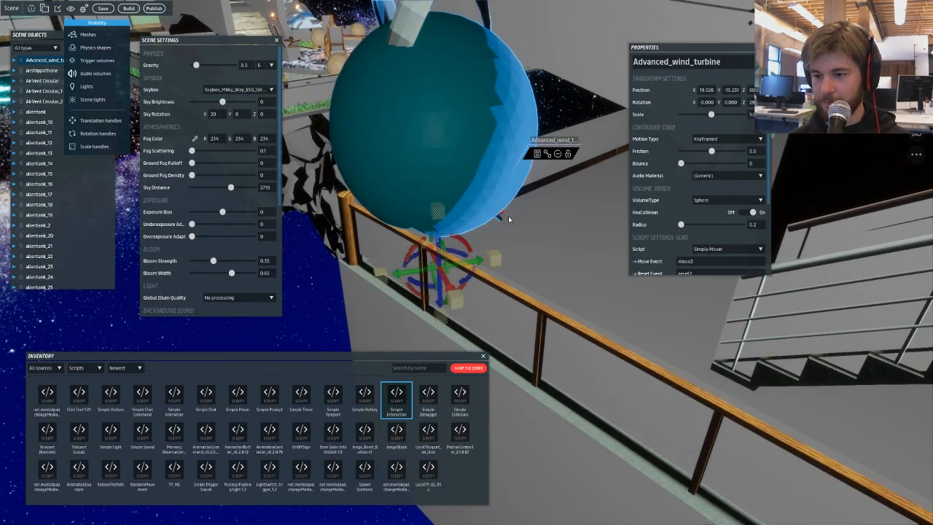
key(w)
key(d)
right_drag(488, 212, 454, 209)
key(w)
key(d)
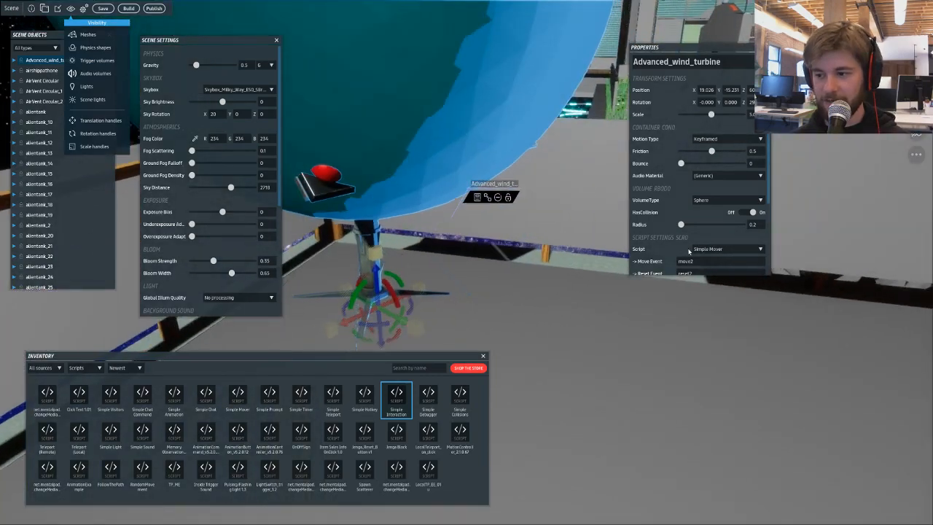
key(s)
key(a)
key(a)
key(s)
- Try the Box volume type on the wind turbine and check from both sides how it covers the console
click(723, 200)
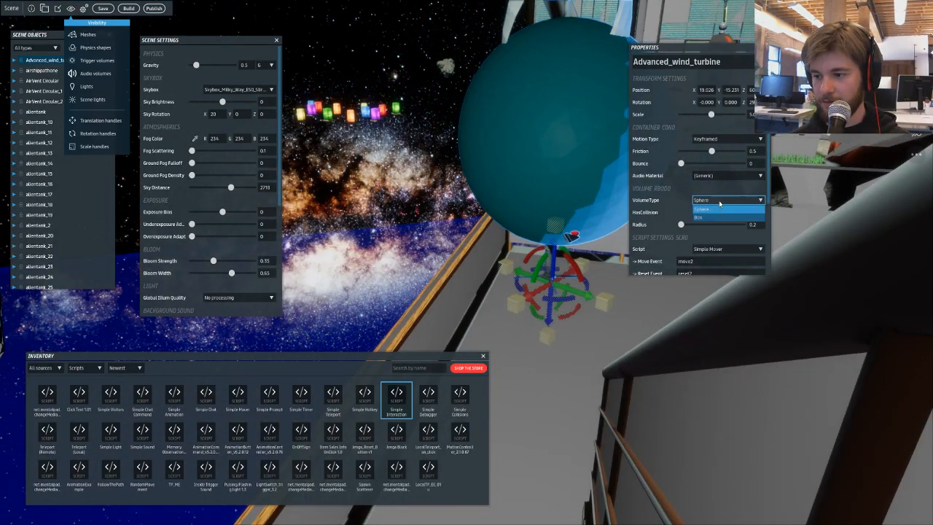
click(720, 217)
key(w)
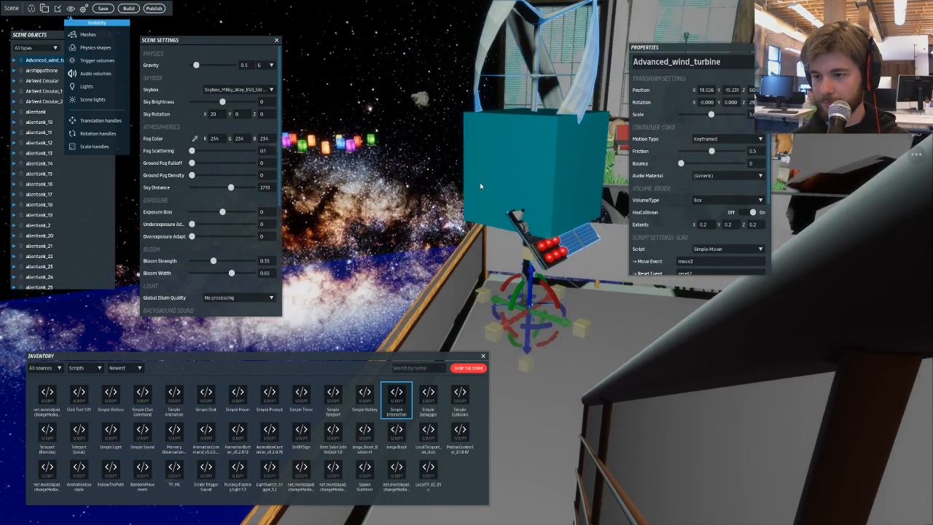
key(w)
key(w)
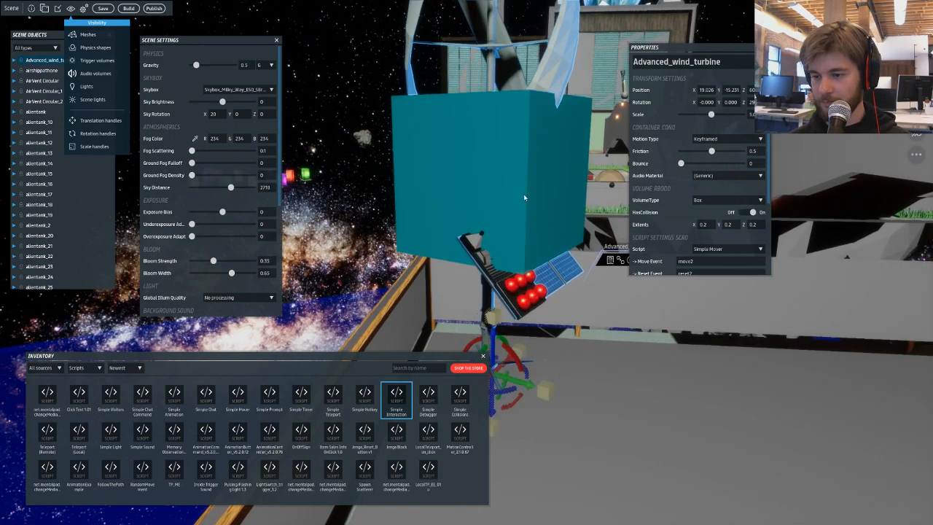
click(517, 182)
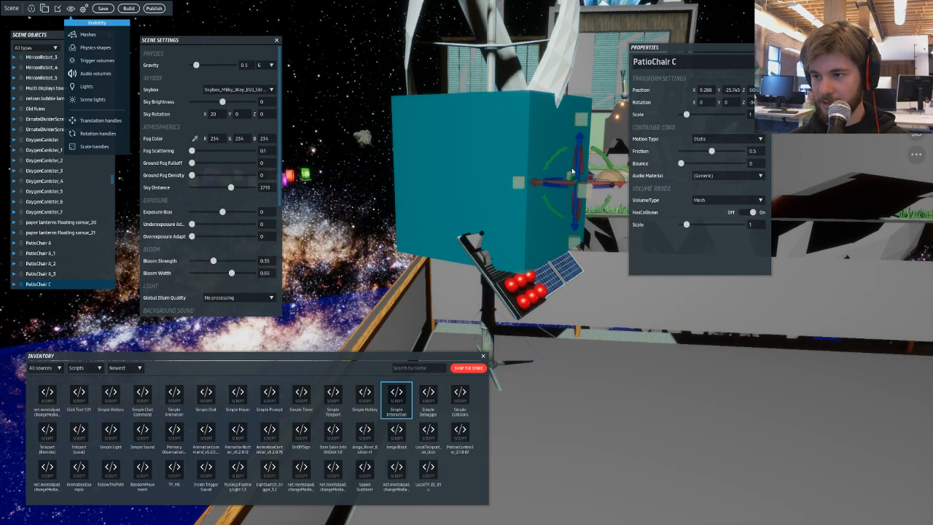
click(511, 162)
key(w)
right_drag(552, 147, 387, 191)
click(475, 186)
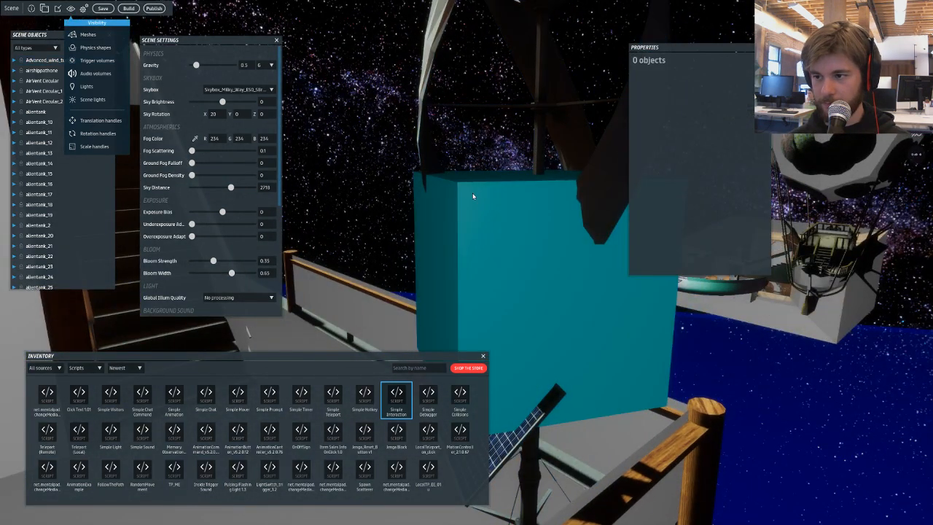
- Reselect Advanced_wind_turbine and set its volume type back to Sphere
click(451, 229)
key(s)
key(a)
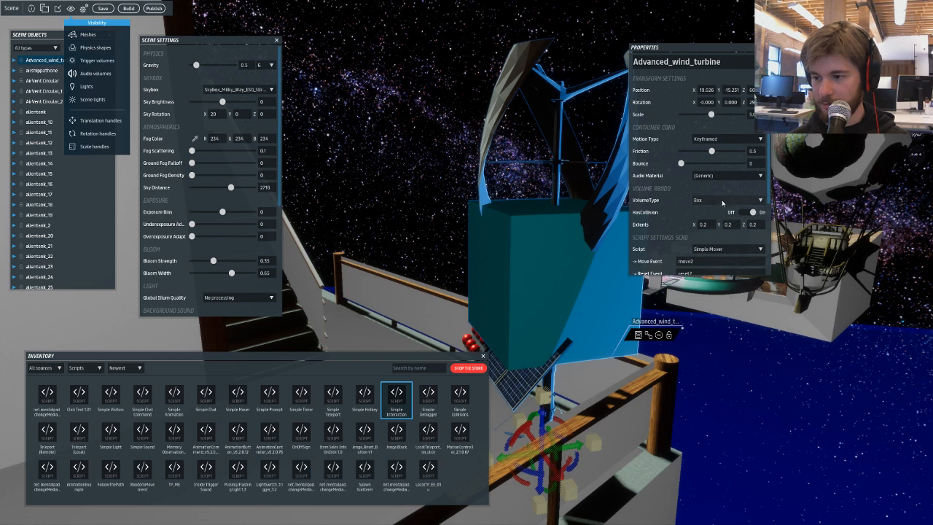
click(718, 201)
click(710, 209)
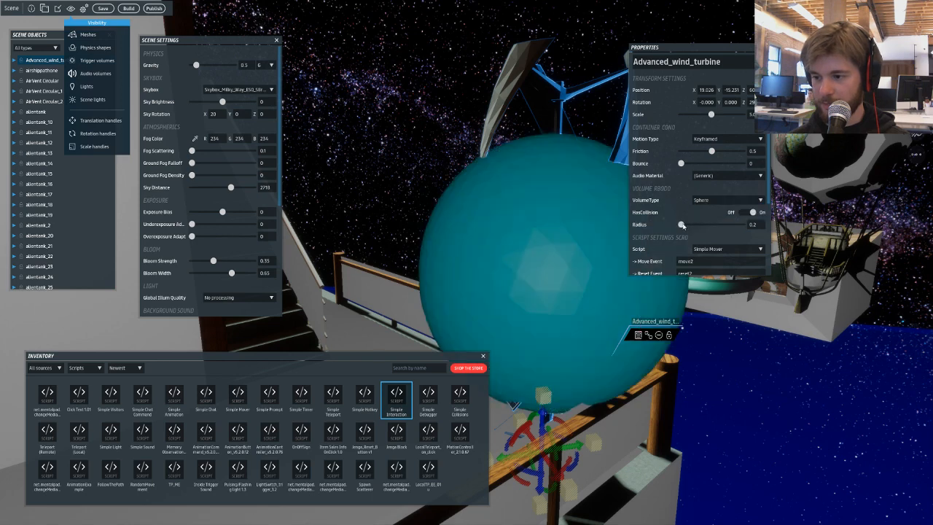
- Try a radius of 1.289 for the wind turbine's collision sphere
drag(682, 225, 681, 224)
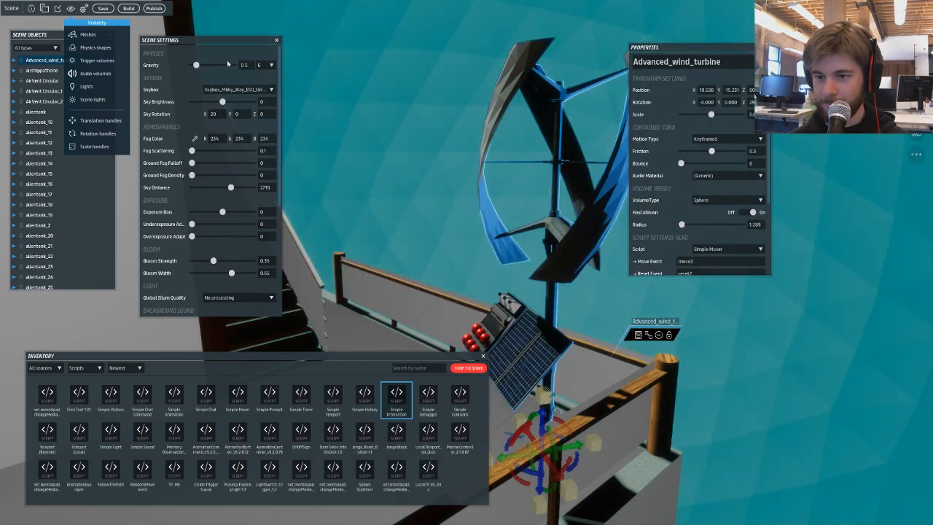
scroll(405, 68, down, 5)
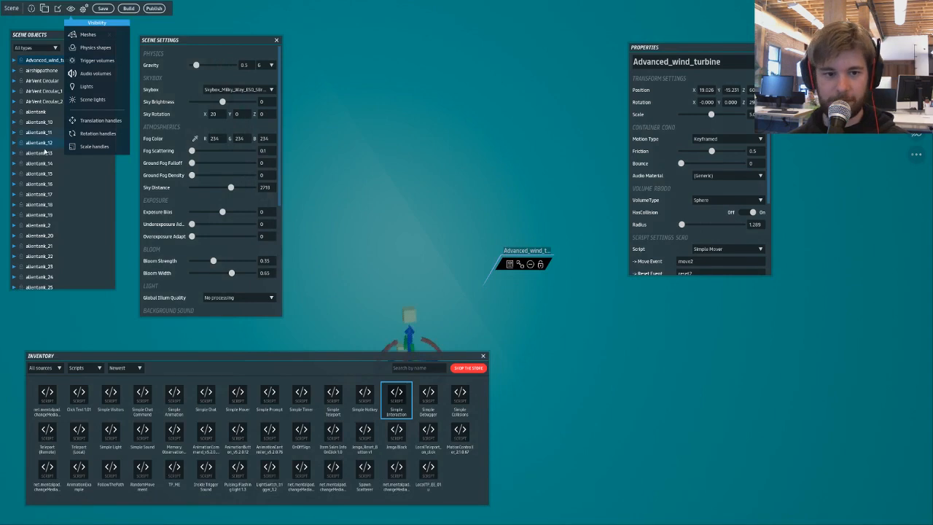
- Expand Advanced_wind_turbine, select its Volume RB000, and raise the collision sphere up to the blades, clear of the console
click(14, 61)
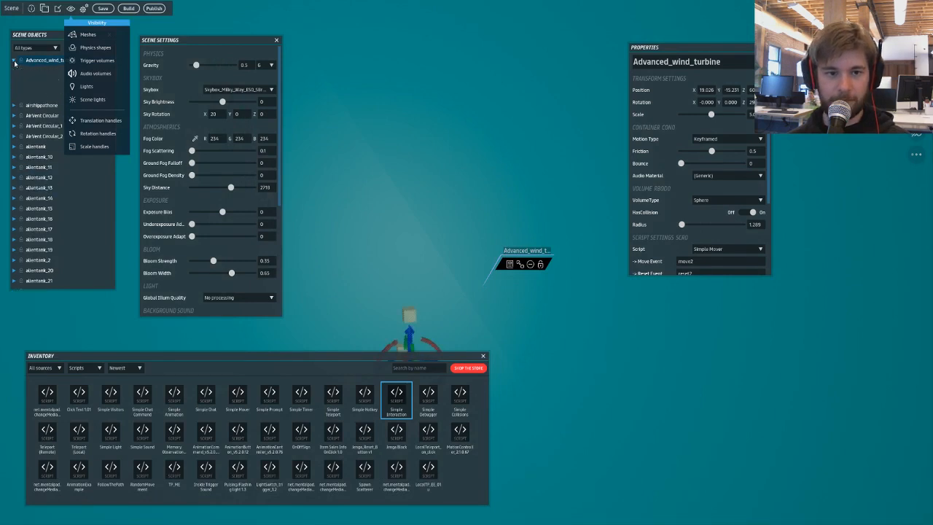
click(71, 9)
click(53, 104)
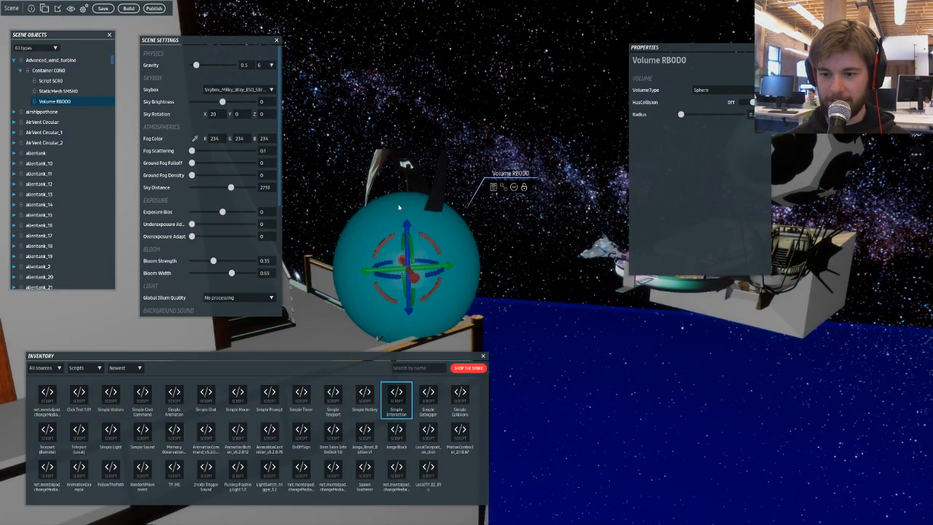
drag(409, 219, 402, 129)
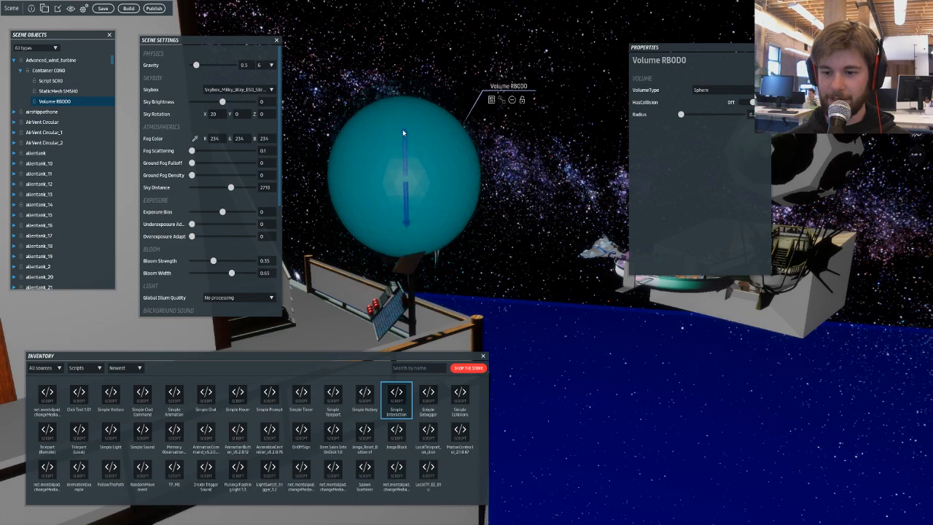
key(a)
key(w)
right_drag(437, 225, 398, 196)
key(a)
key(w)
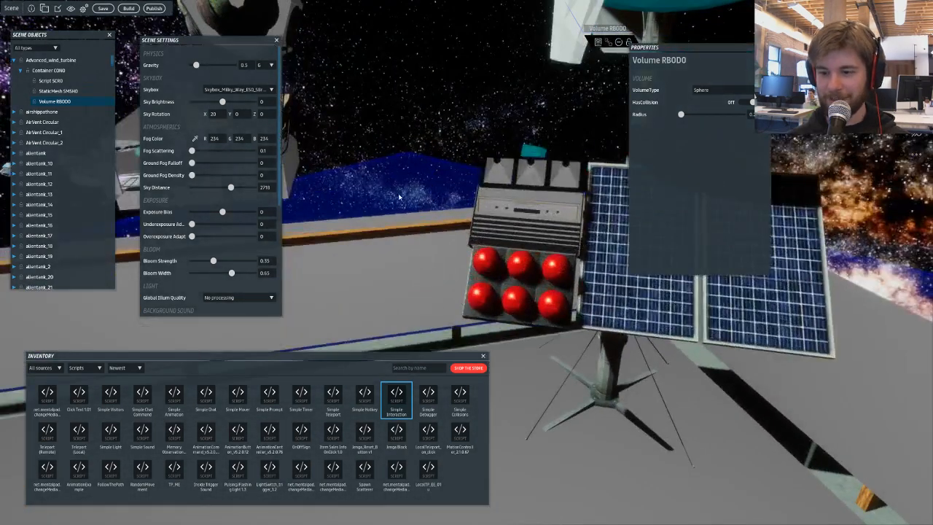
- Build the scene, saving the unsaved changes, and visit the built scene
click(128, 8)
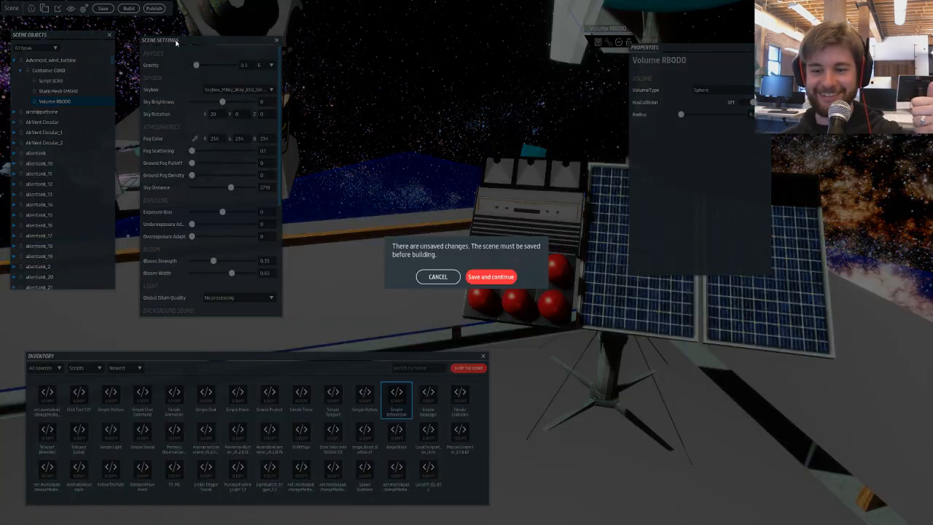
click(493, 280)
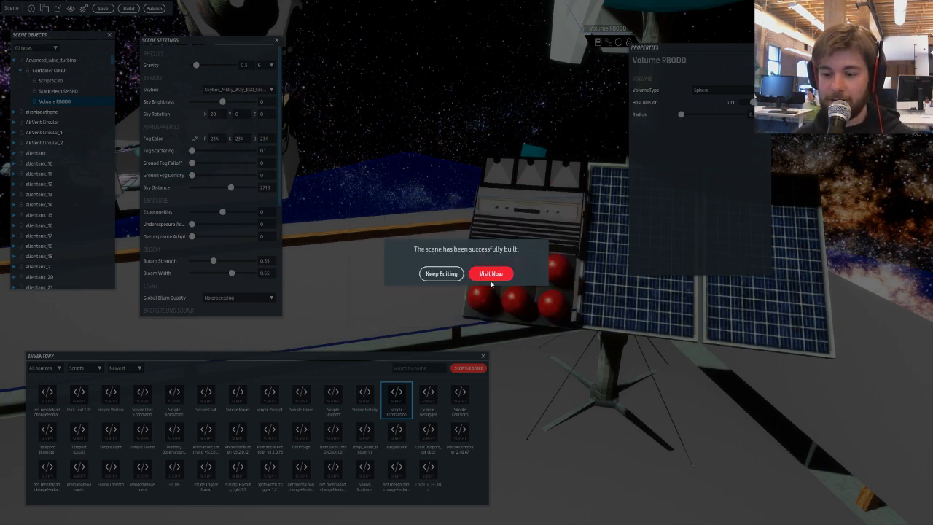
click(491, 280)
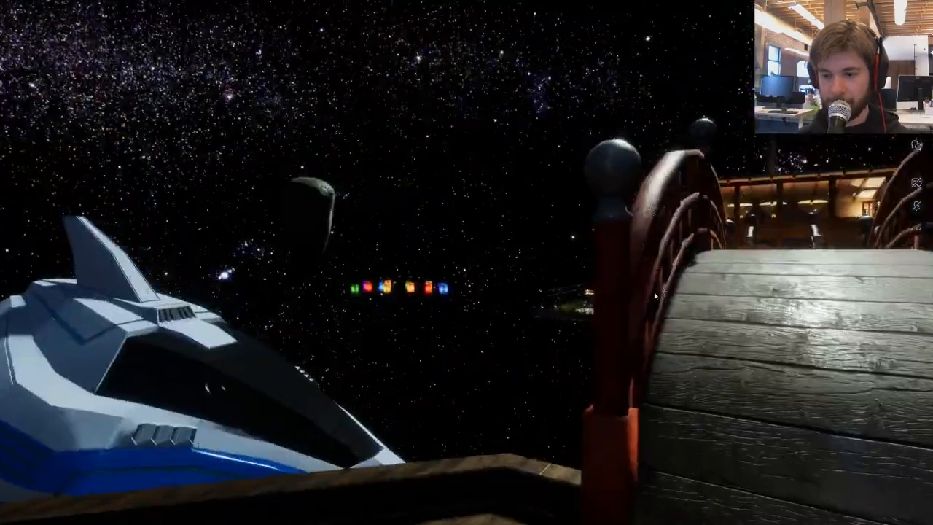
- Travel over the bridge to the wind turbine's deck and trigger the third upper knob on the console
key(w)
right_drag(655, 296, 774, 300)
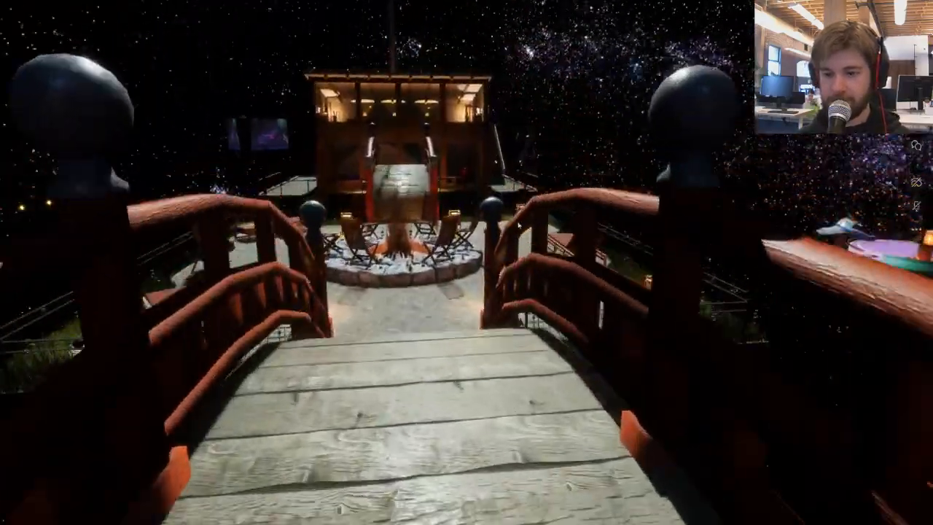
key(ctrl)
ctrl+click(412, 175)
key(w)
right_drag(412, 176, 648, 120)
key(w)
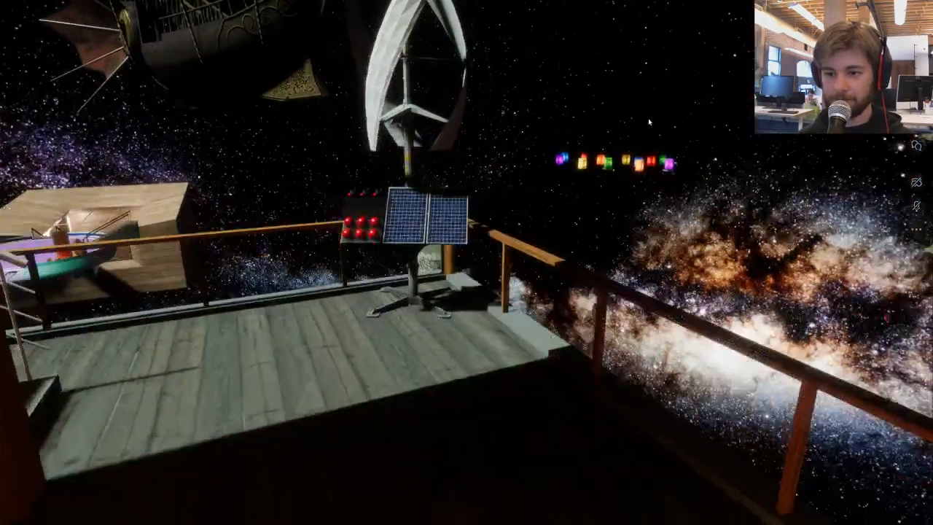
key(w)
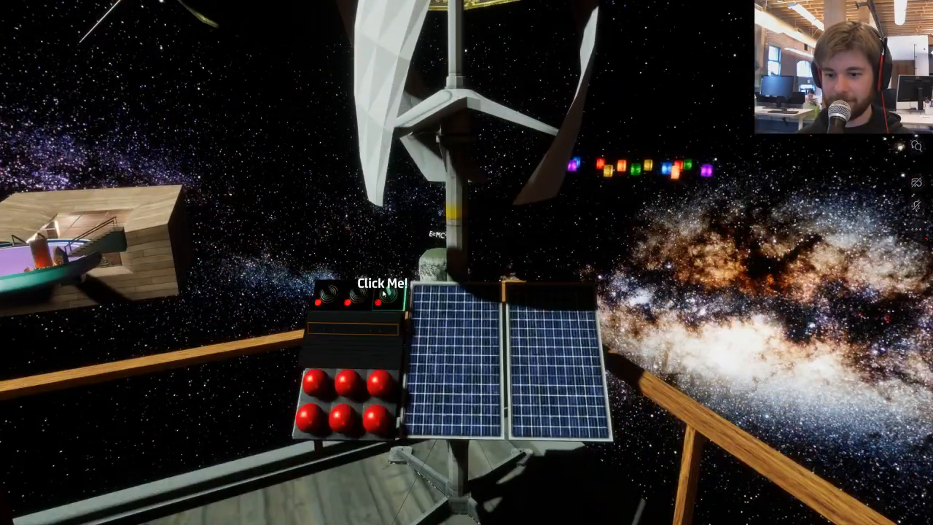
click(382, 294)
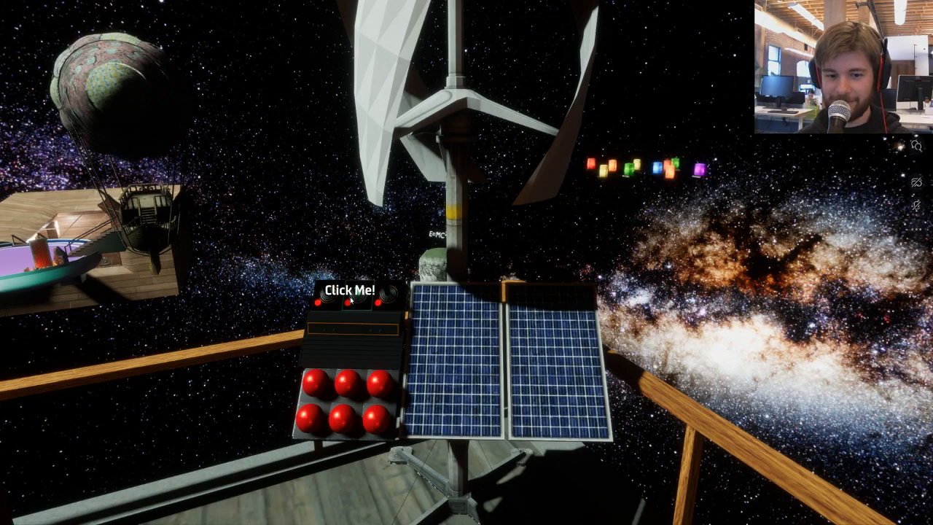
- Inspect the console's three upper knobs from close up and from further back for their click prompts
key(w)
key(a)
right_drag(334, 302, 367, 302)
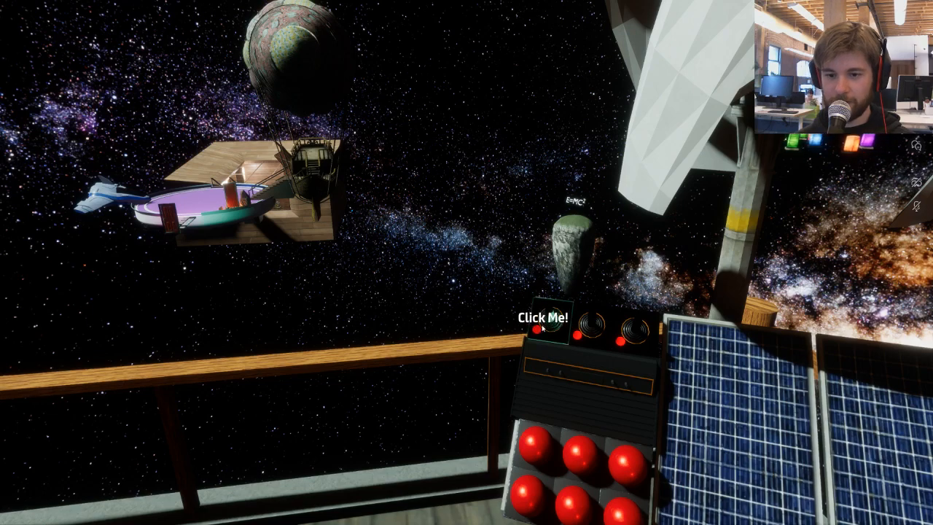
key(w)
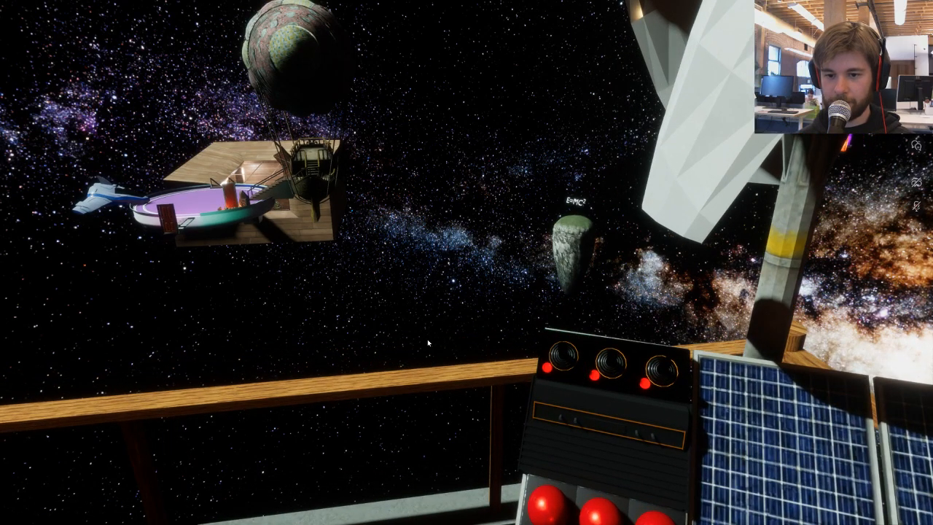
right_drag(542, 334, 589, 343)
key(a)
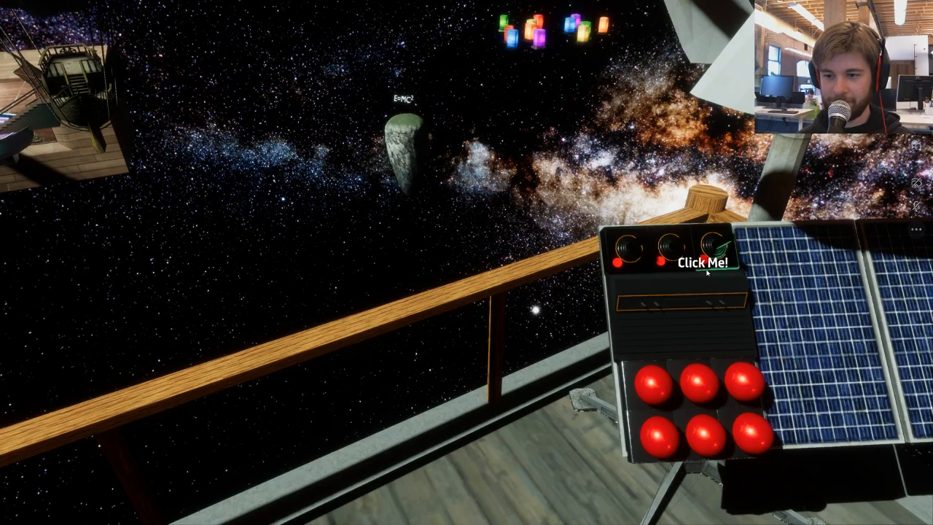
key(s)
key(d)
right_drag(604, 273, 598, 267)
key(s)
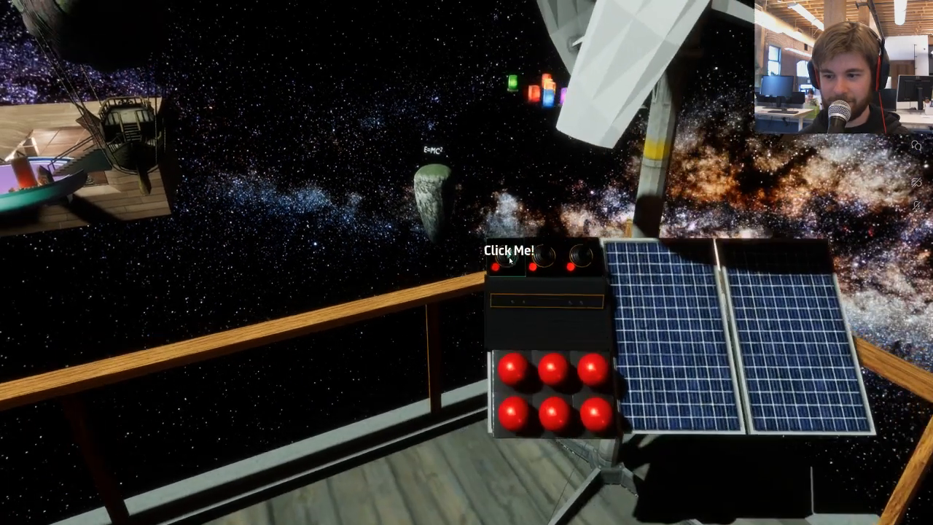
- Examine the console's red buttons and the solar panels from several angles for responsive areas
key(w)
key(s)
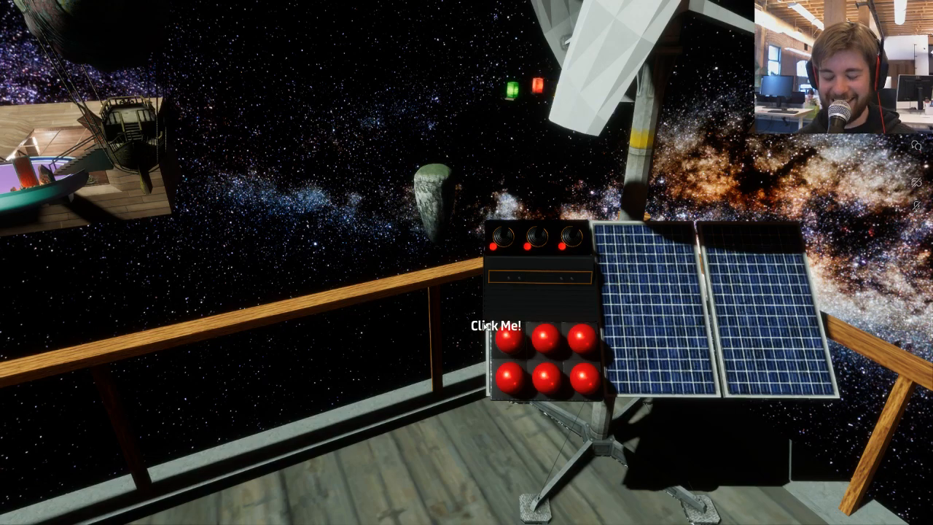
key(w)
right_drag(420, 325, 467, 312)
key(d)
key(w)
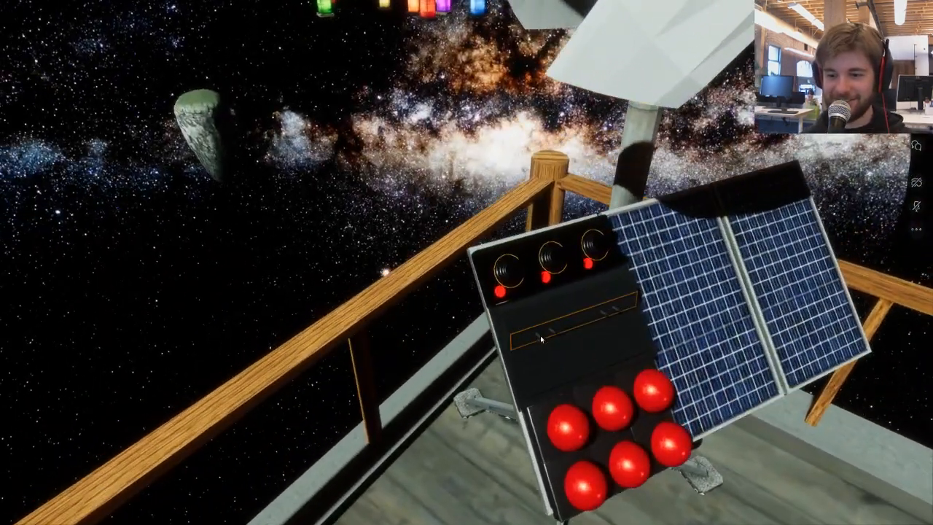
right_drag(388, 343, 151, 248)
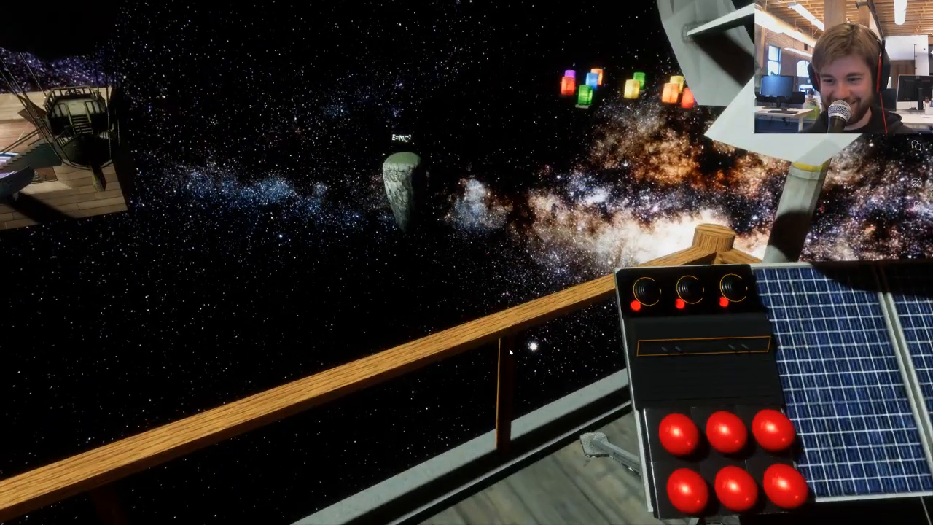
right_drag(536, 252, 503, 312)
key(w)
key(s)
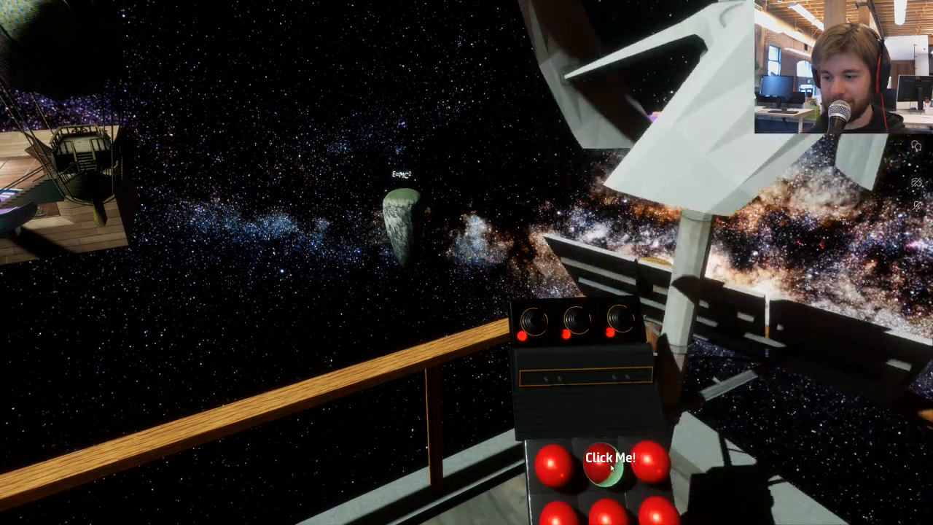
- Move around the console and trigger its upper middle red button to test the wind turbine's rotation
key(s)
key(a)
right_drag(532, 383, 509, 417)
key(w)
key(a)
key(d)
key(s)
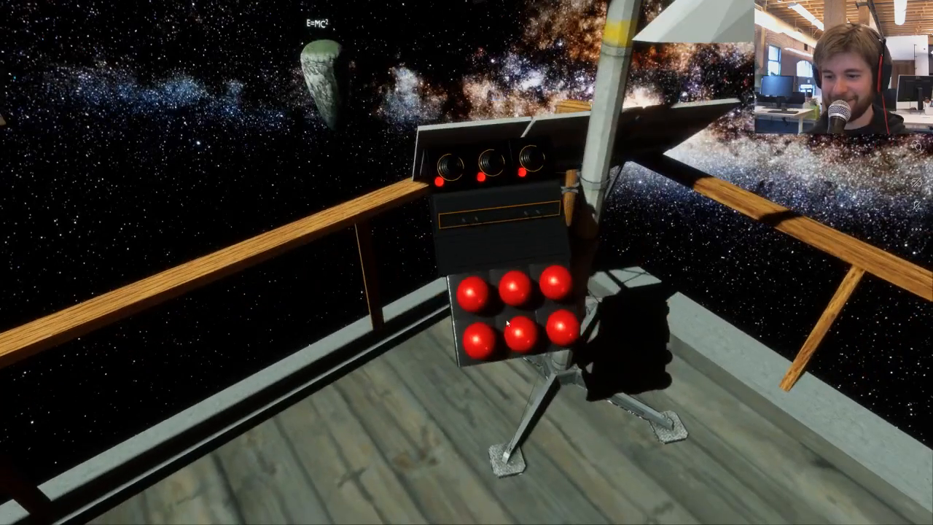
click(506, 295)
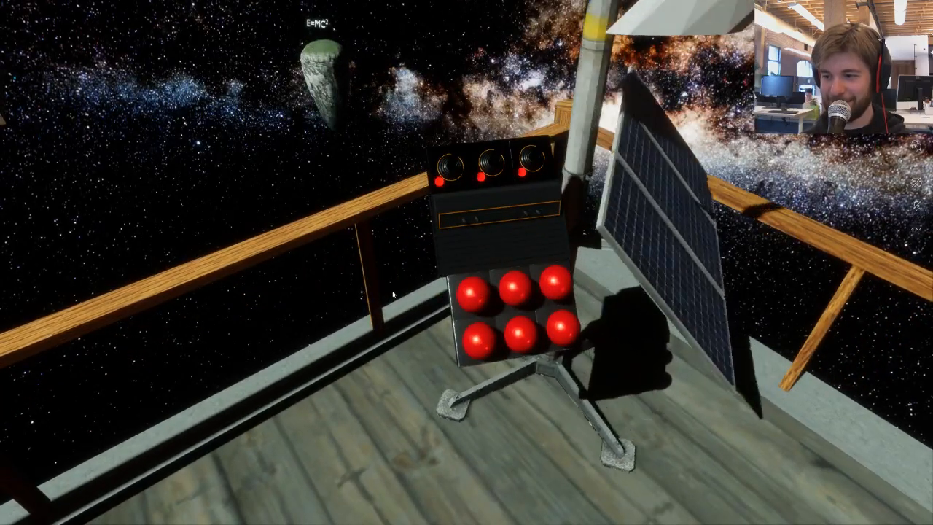
right_drag(377, 281, 343, 268)
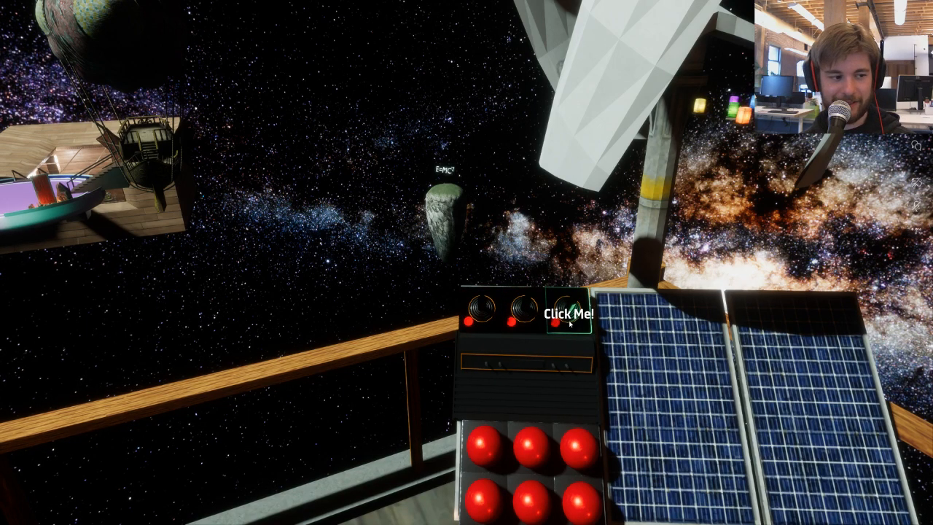
- Check the wind turbine's blades and solar panels beside the console from several distances
right_drag(470, 330, 470, 299)
key(s)
key(w)
key(a)
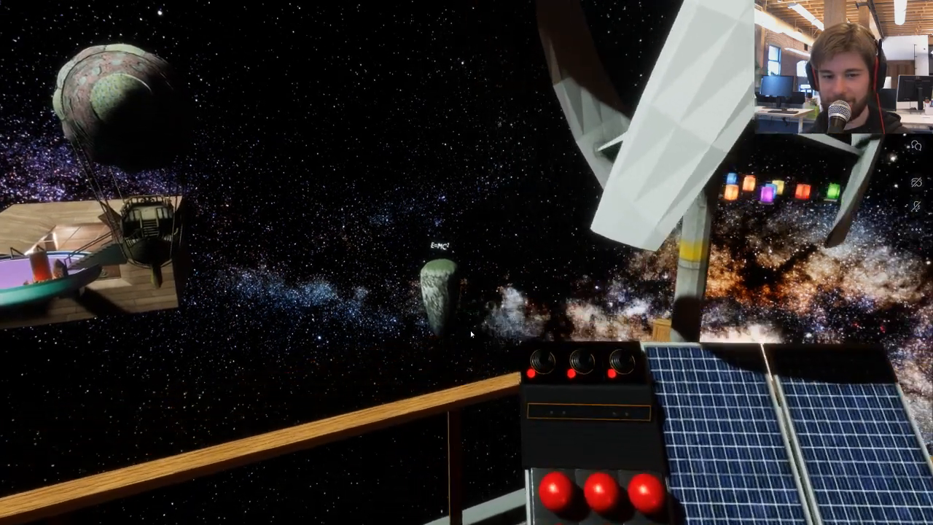
key(w)
key(d)
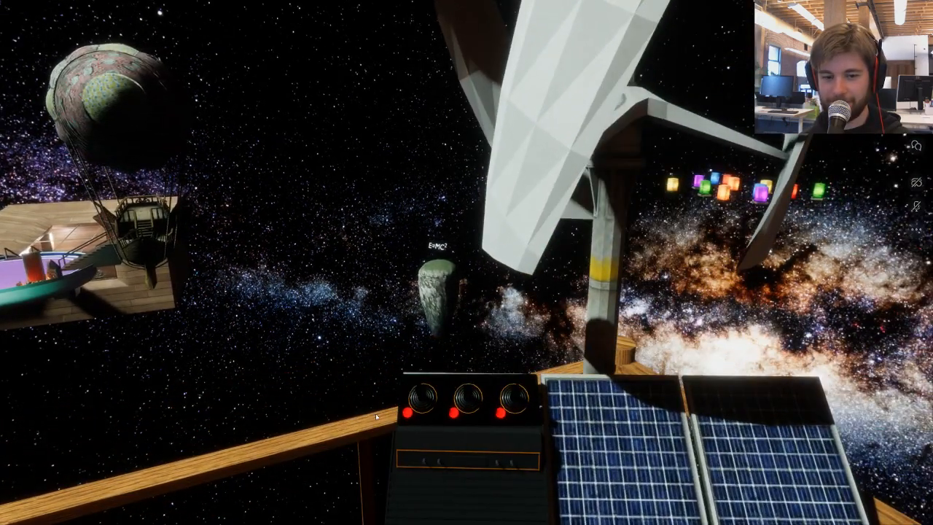
key(s)
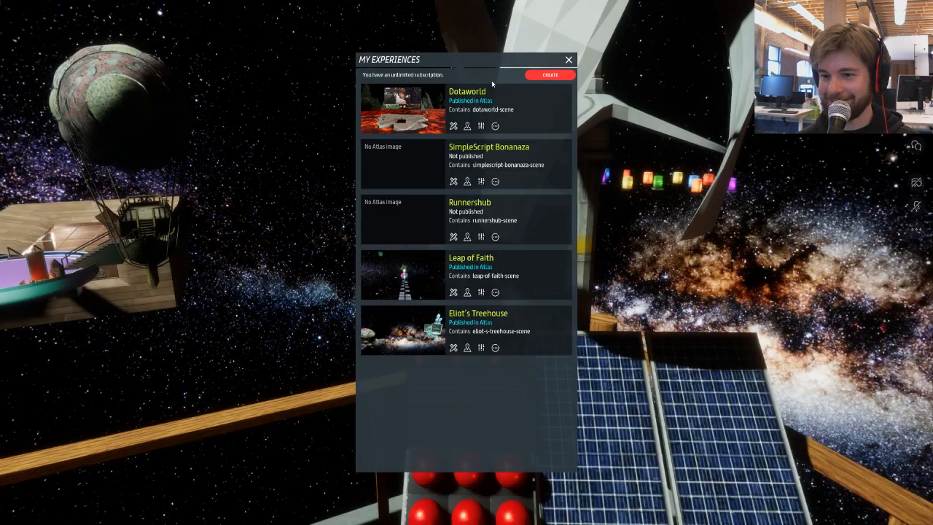
- Visit the SimpleScript Bonanaza experience and open the fridge
click(467, 181)
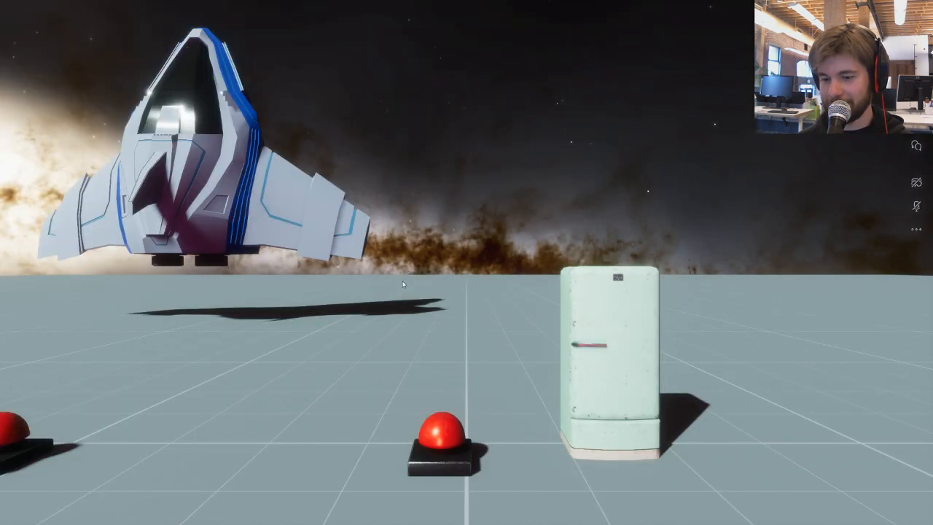
key(w)
right_drag(392, 275, 444, 306)
click(384, 234)
key(w)
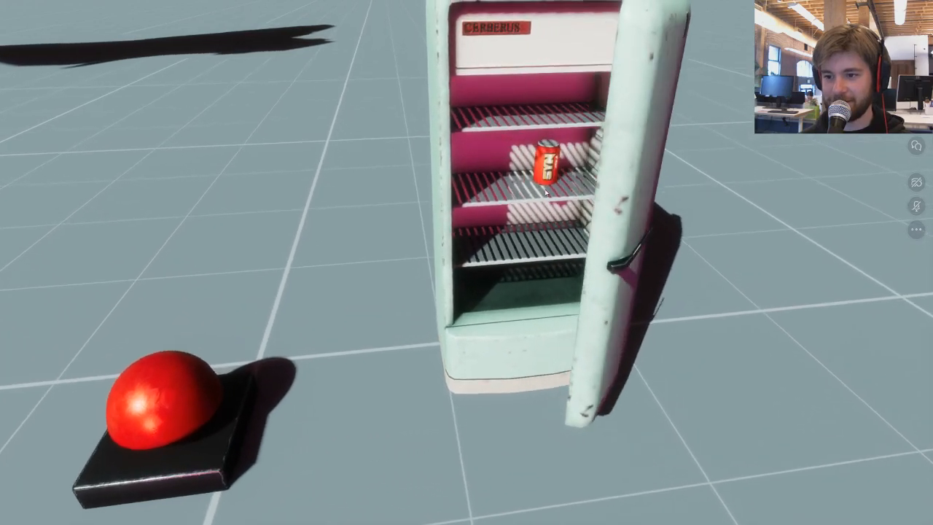
- Move past the soda can toward the spaceship, test the red button there, and look up at the sky
right_drag(548, 190, 414, 301)
key(w)
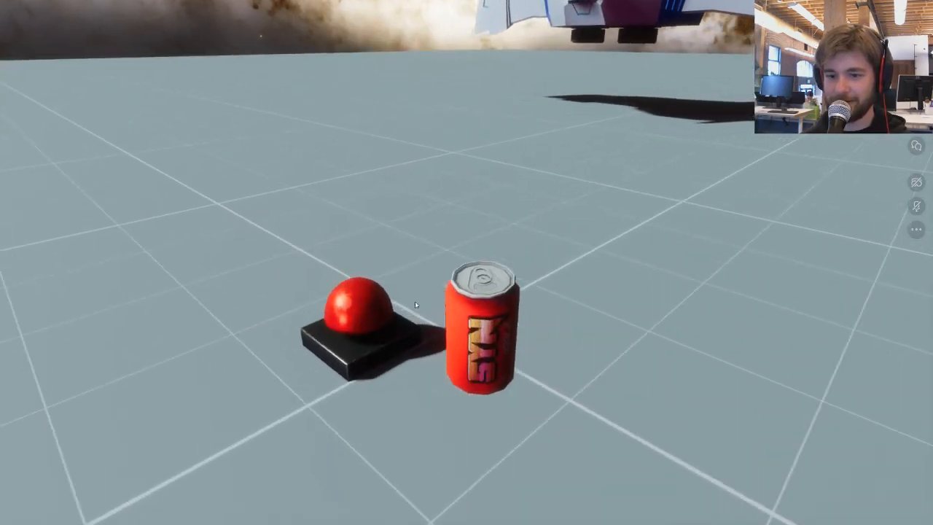
mouse_move(285, 390)
right_down()
mouse_move(273, 384)
mouse_move(301, 382)
right_up()
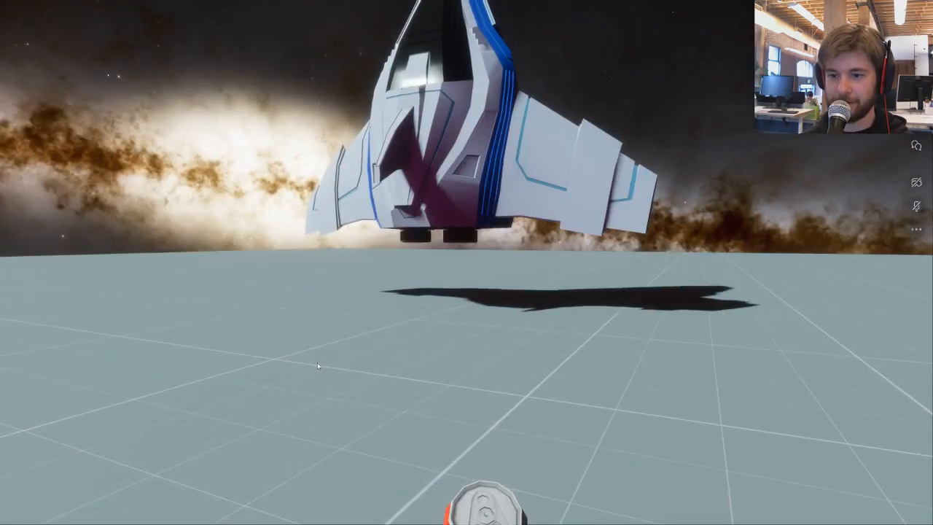
key(s)
click(206, 495)
right_drag(211, 488, 350, 261)
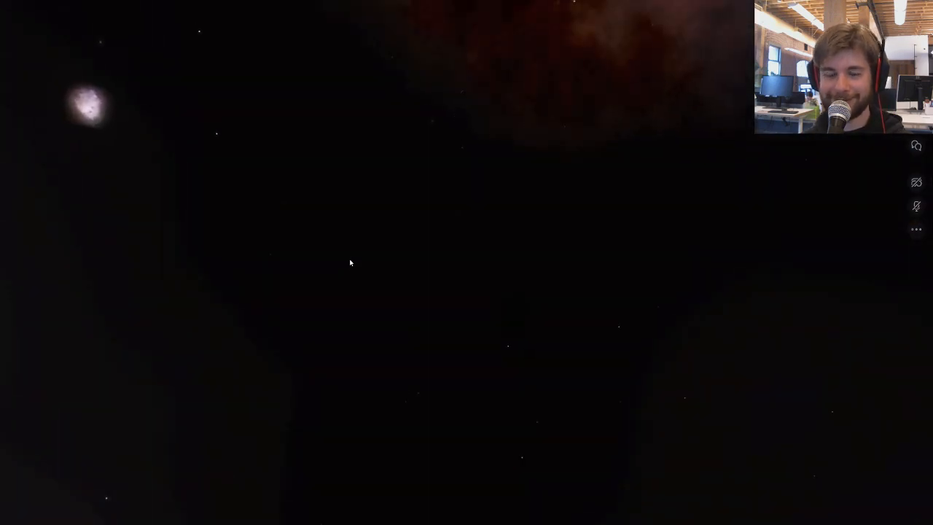